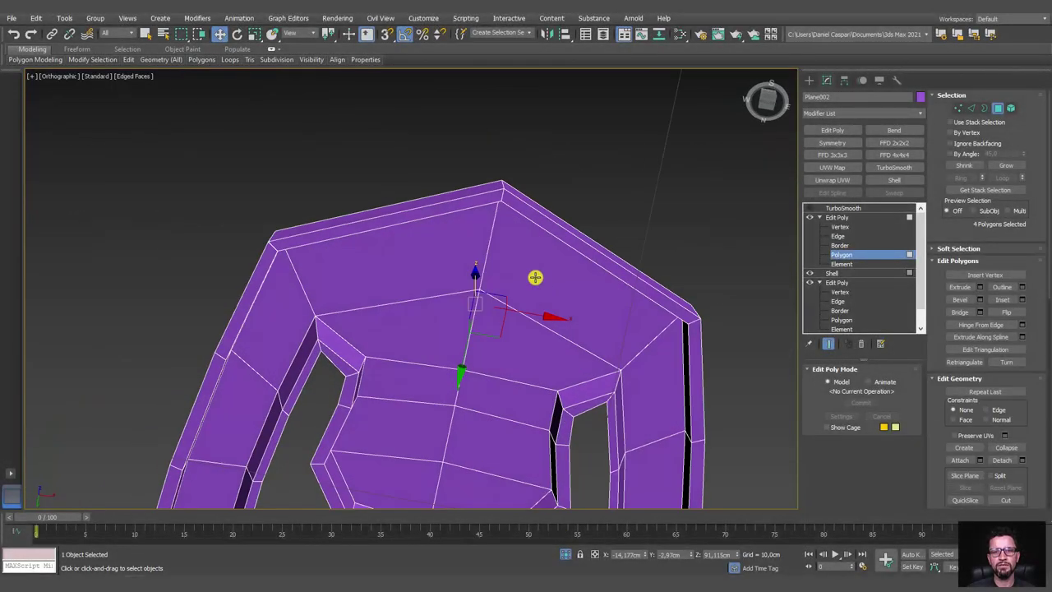
Select the tab's three upper polygons and scale them down to about 71%.
left_click(534, 277)
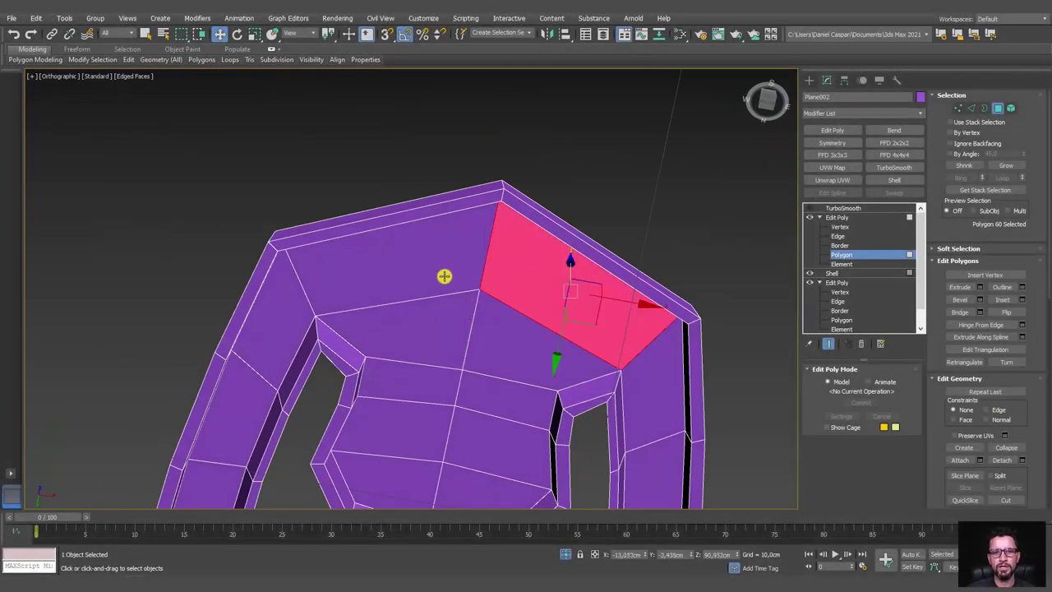
left_click(439, 274, "ctrl")
left_click(488, 335, "ctrl")
key("e")
key("r")
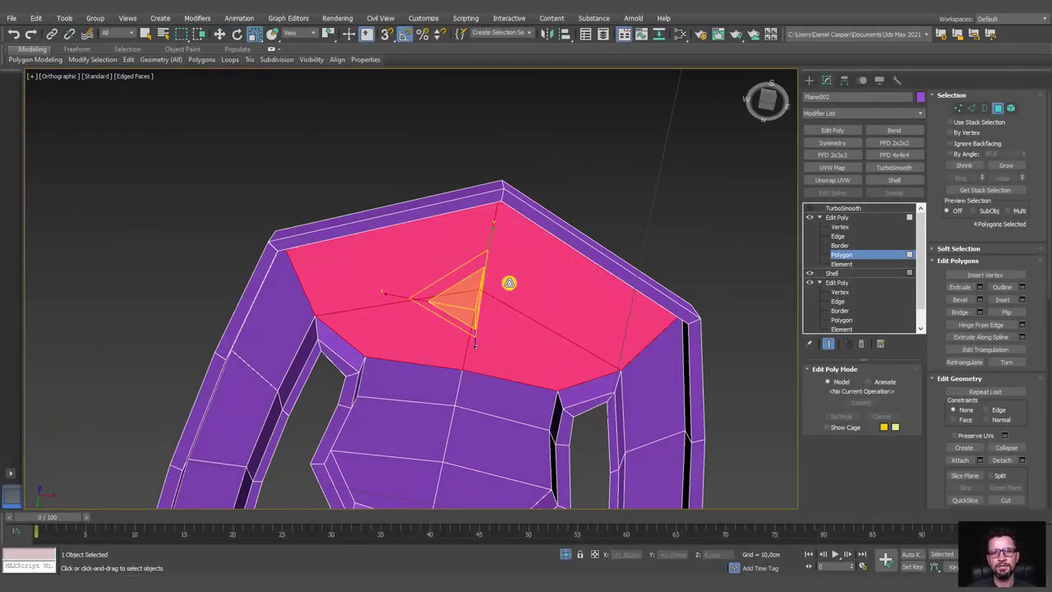
left_click_drag(462, 276, 468, 290)
Select the inner floor polygons and raise them up toward the shelf.
mouse_move(468, 290)
middle_mouse_down("alt")
mouse_move(512, 369)
mouse_move(544, 284)
mouse_move(486, 254)
middle_mouse_up("alt")
left_click(526, 312, "ctrl")
left_click(453, 293, "ctrl")
left_click(516, 312, "ctrl")
key("w")
mouse_move(472, 260)
left_mouse_down()
mouse_move(500, 225)
mouse_move(525, 275)
left_mouse_up()
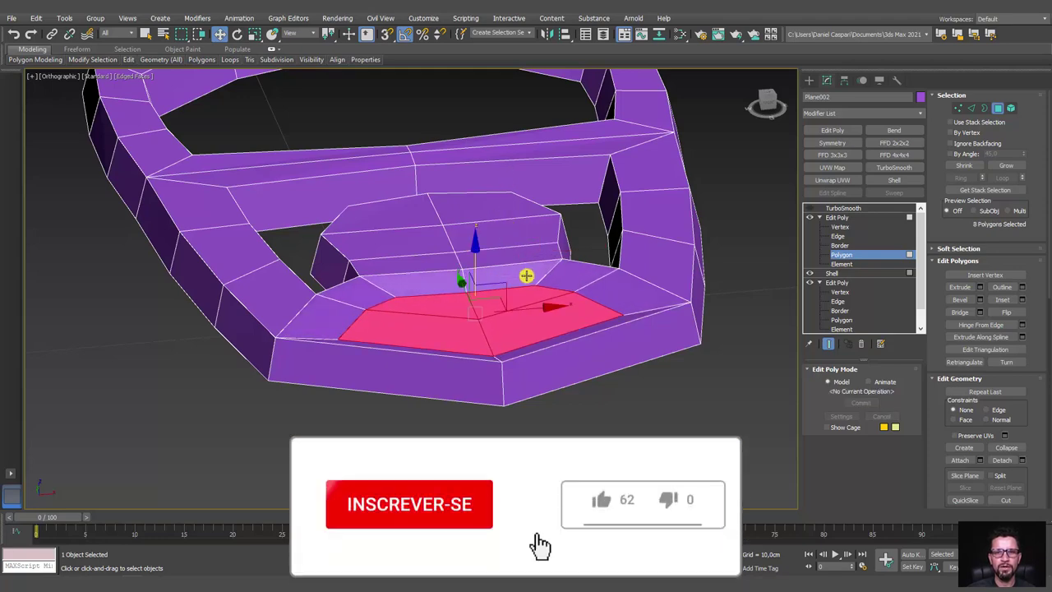
middle_click_drag(525, 275, 625, 247, "alt")
Turn on TurboSmooth for the tab and set Iterations to 2.
left_click(842, 209)
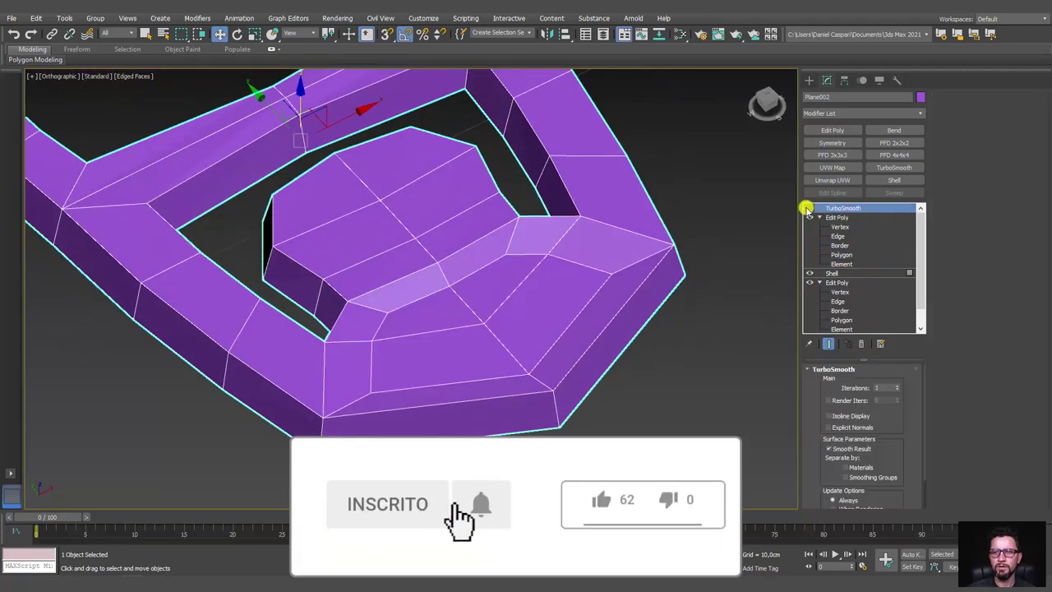
left_click(808, 207)
middle_click_drag(691, 247, 546, 296, "alt")
left_click(897, 385)
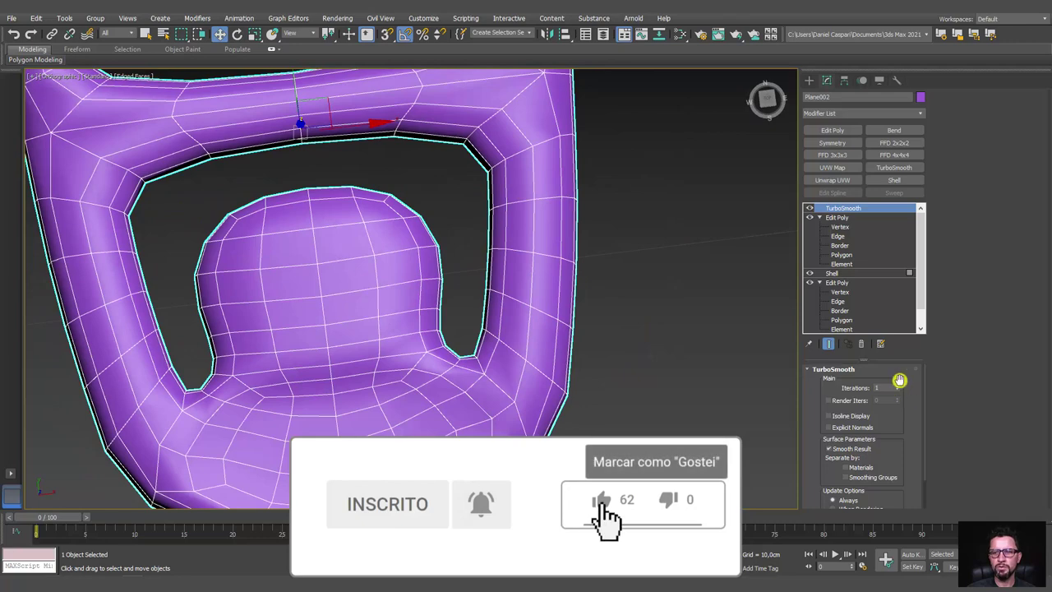
scroll(727, 381, "down", 5)
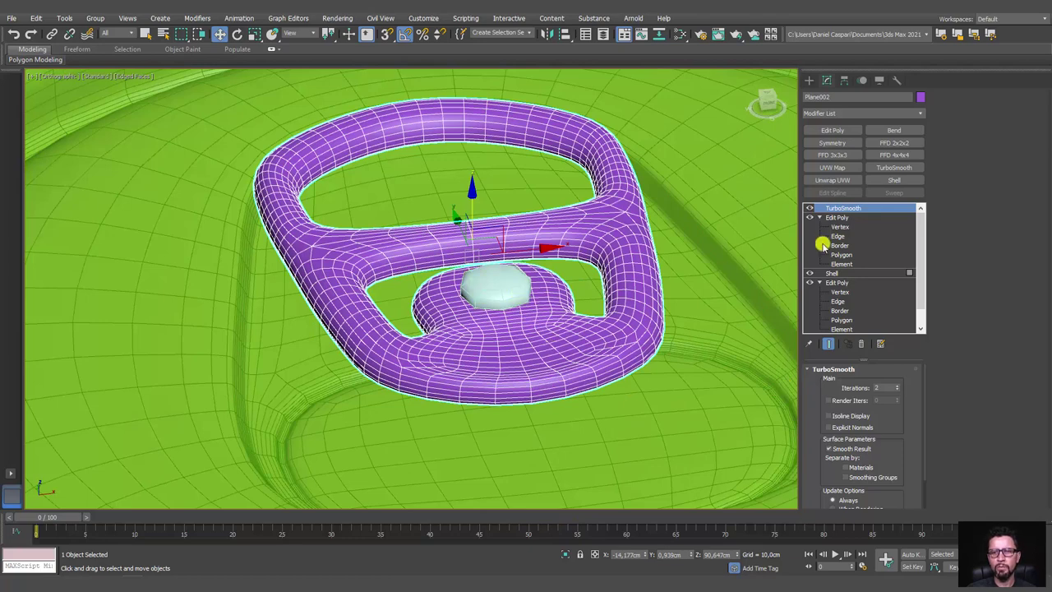
Attach the white octagon to the tab mesh and scale that central element smaller.
left_click(809, 208)
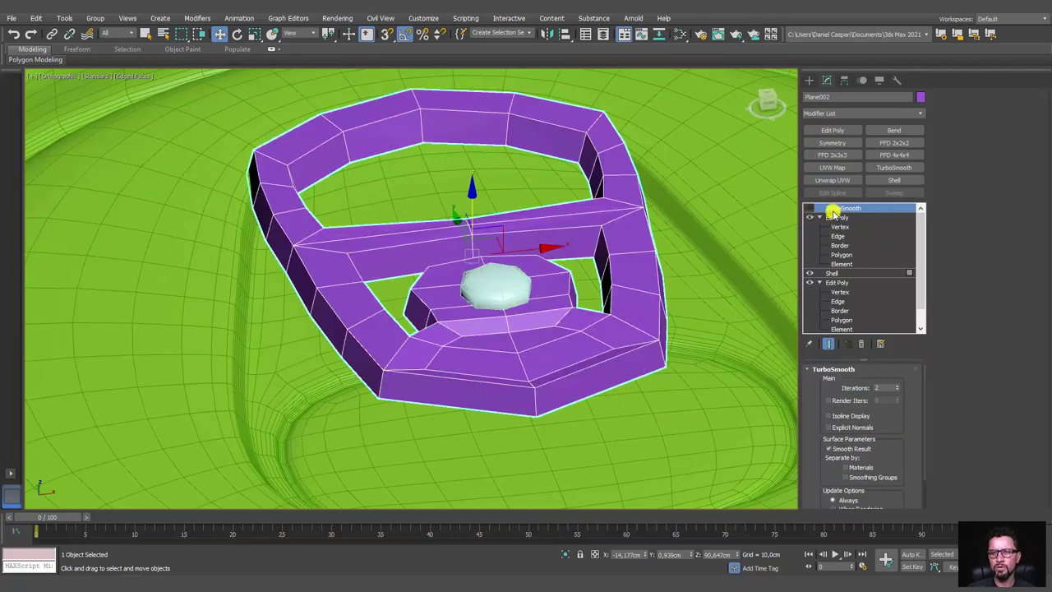
left_click(835, 216)
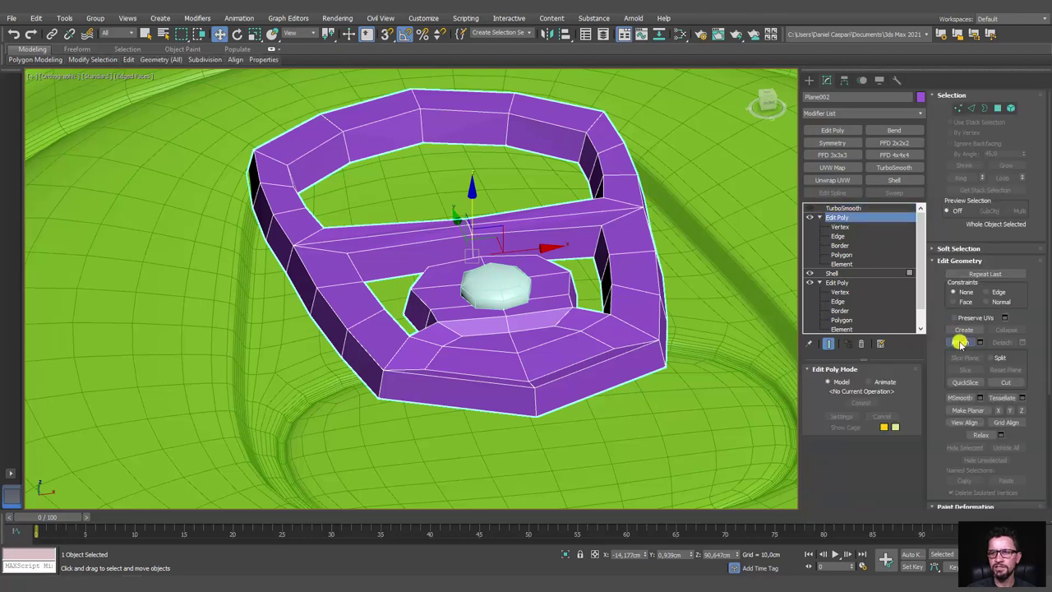
left_click(513, 294)
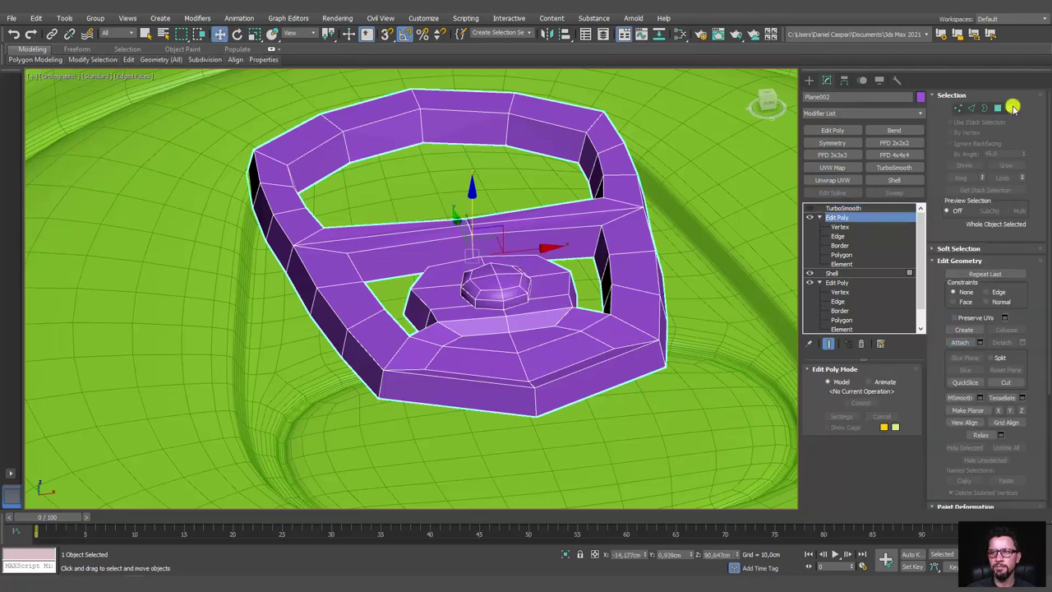
left_click(1010, 108)
left_click(496, 284)
key("r")
left_click_drag(468, 302, 463, 307)
Re-enable TurboSmooth on the tab with Isoline Display ticked.
left_click(845, 215)
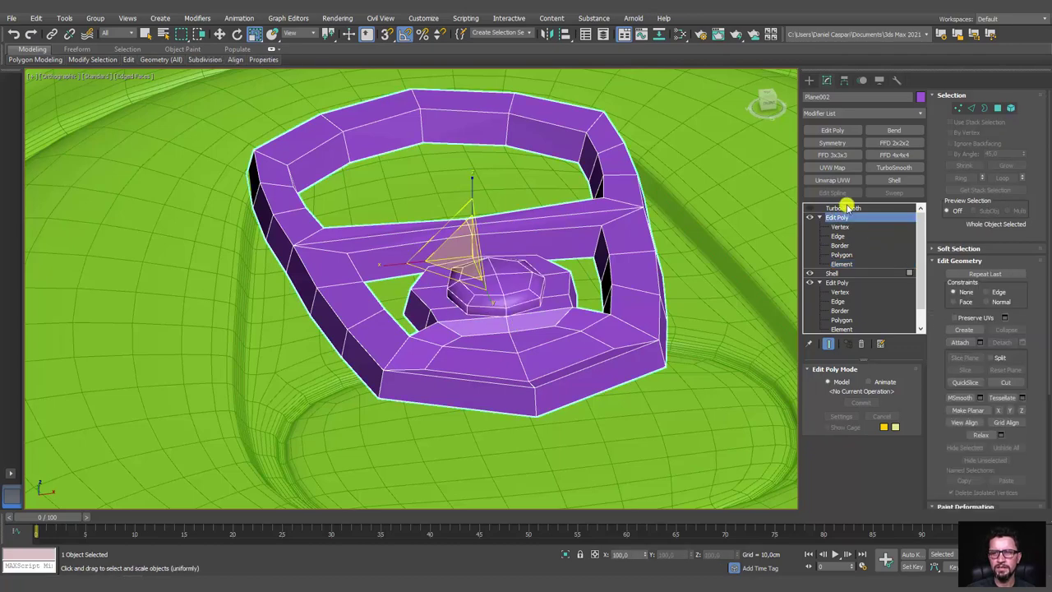
left_click(846, 207)
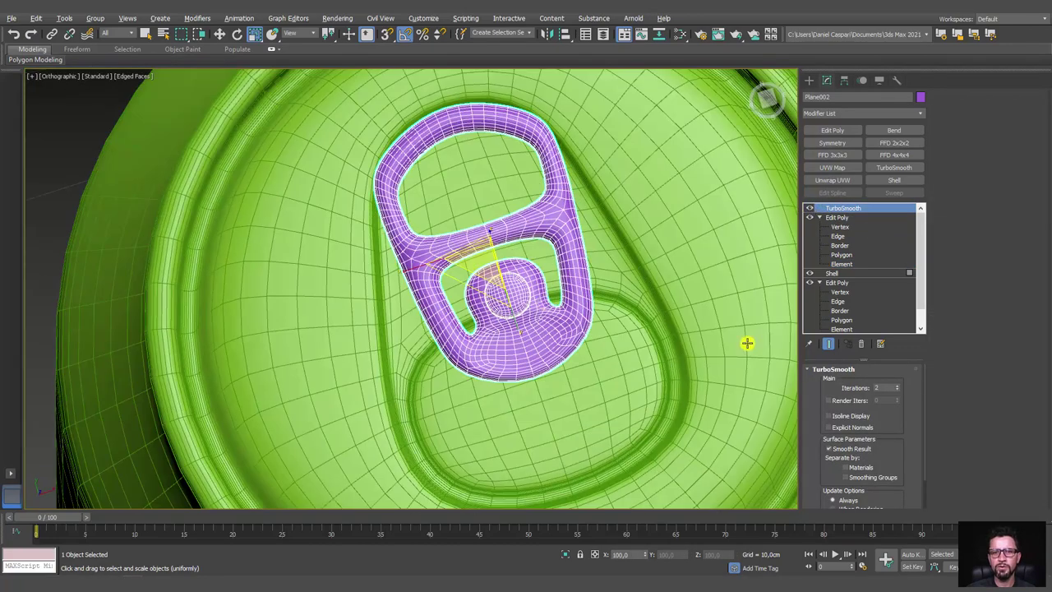
left_click(828, 416)
Select the can body and lid together and frame the can from the side.
left_click(783, 390)
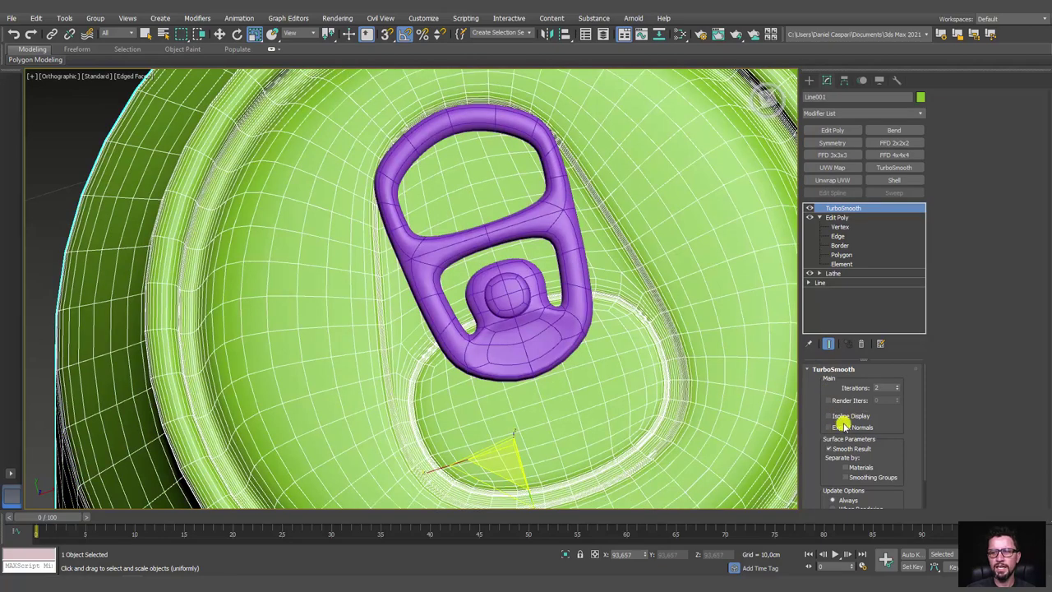
scroll(608, 254, "down", 2)
scroll(608, 255, "down", 5)
middle_click_drag(608, 255, 389, 207)
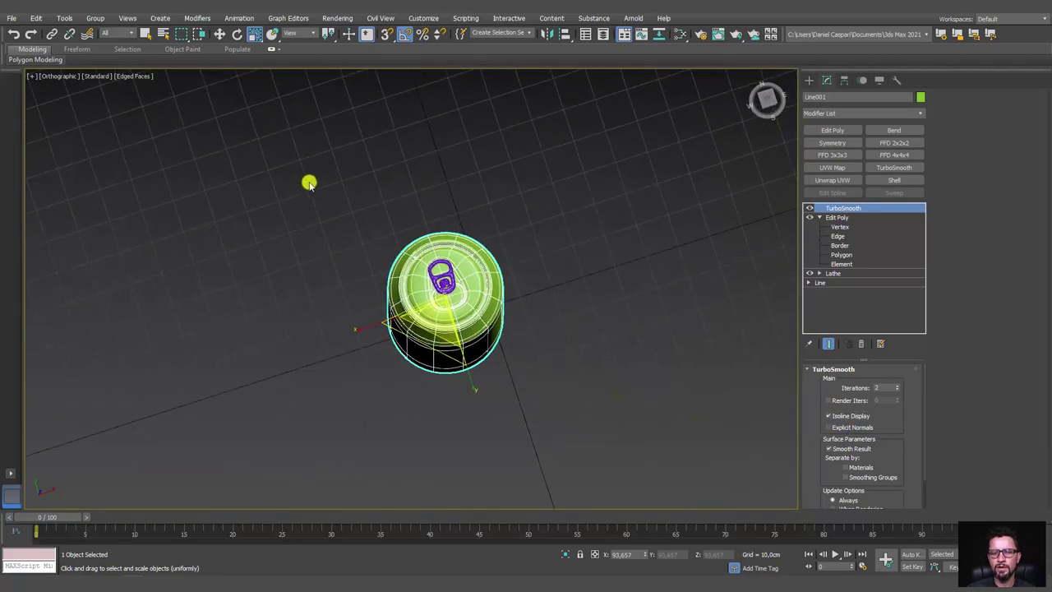
left_click_drag(307, 180, 628, 417)
middle_click_drag(627, 418, 702, 230, "alt")
Add a VRayMtl node, Material #26, in the Slate Material Editor, then minimize the editor.
key("z")
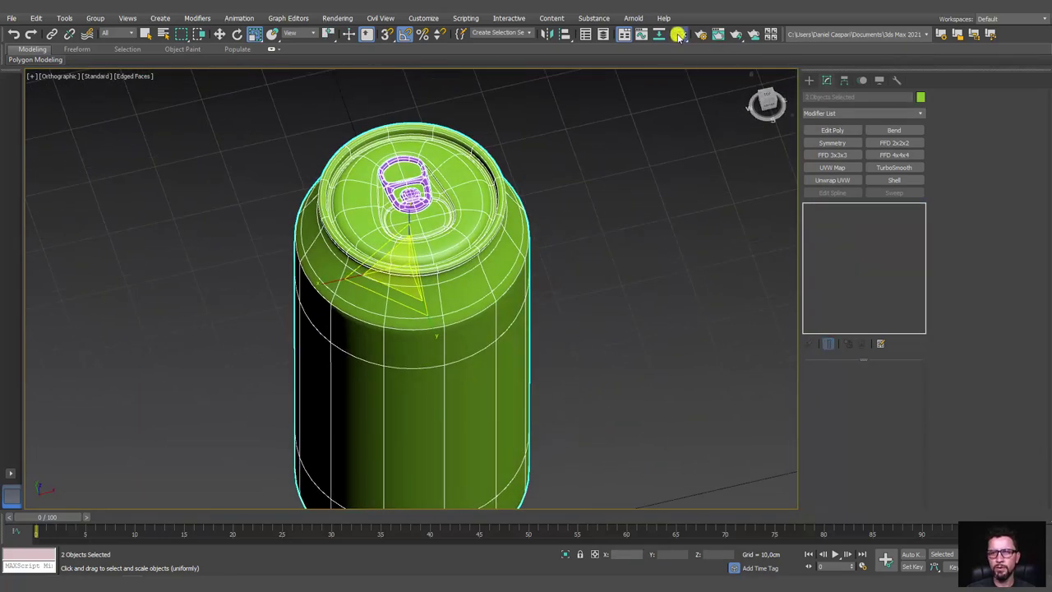
left_click(678, 34)
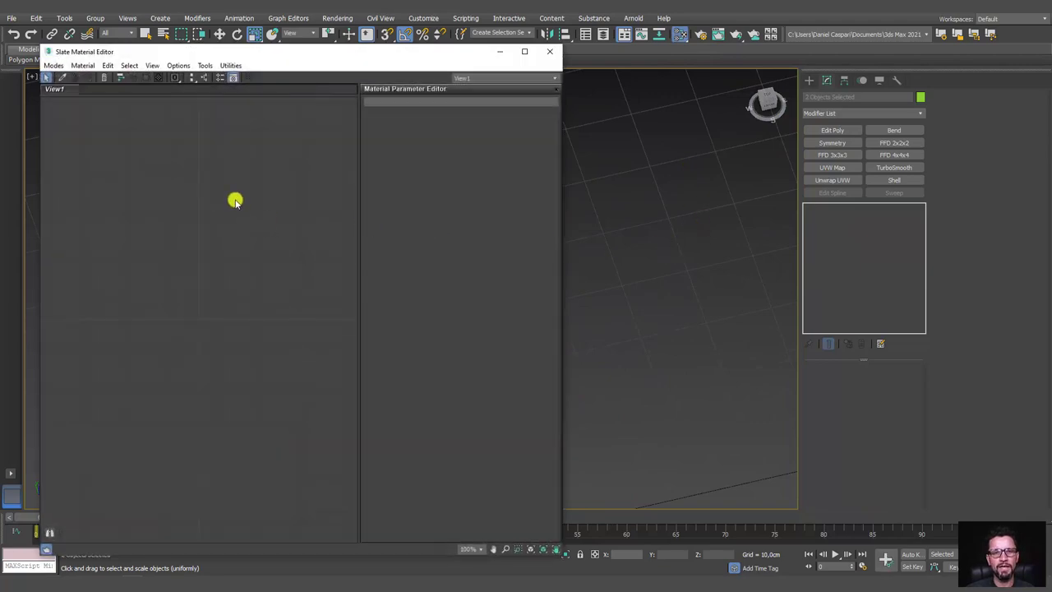
right_click(194, 216)
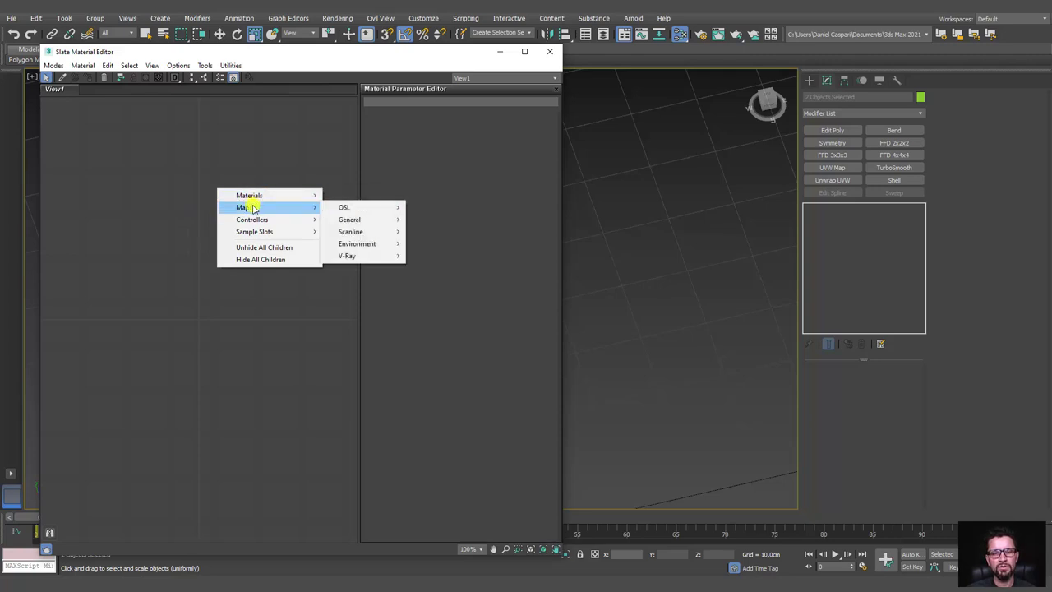
mouse_move(347, 220)
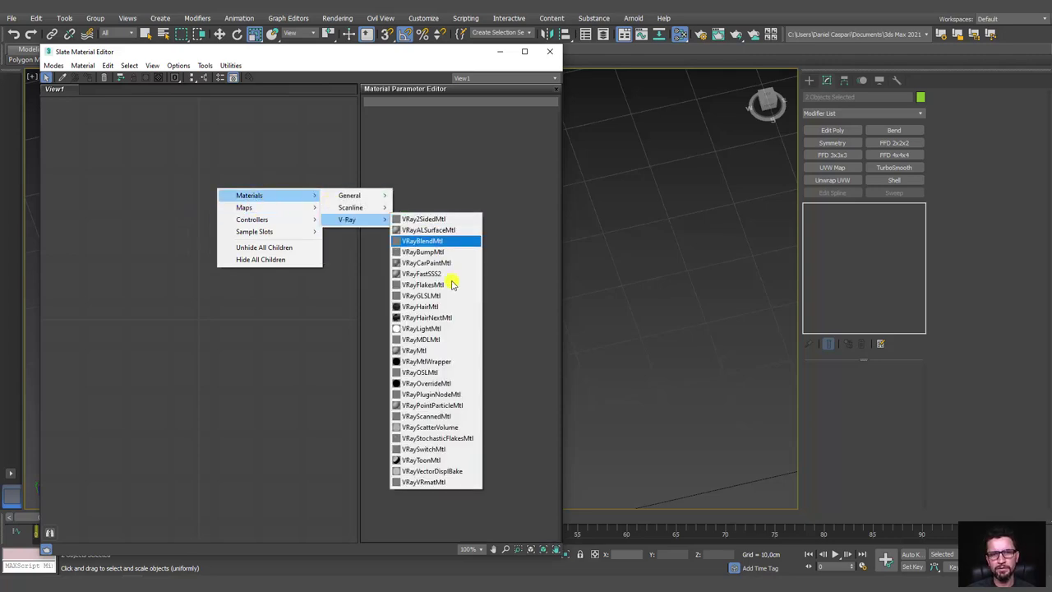
left_click(421, 350)
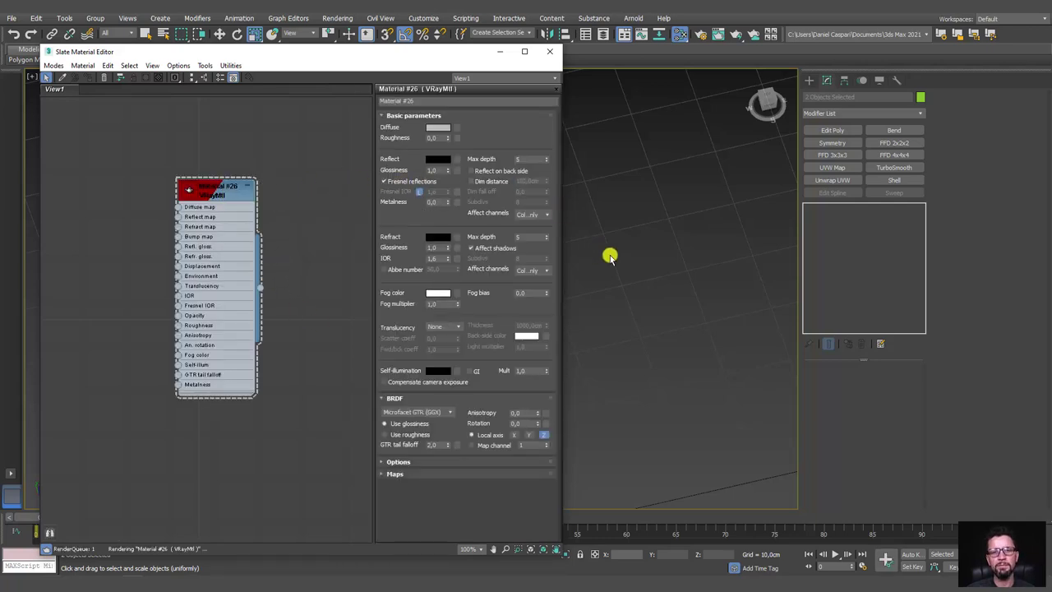
left_click(498, 52)
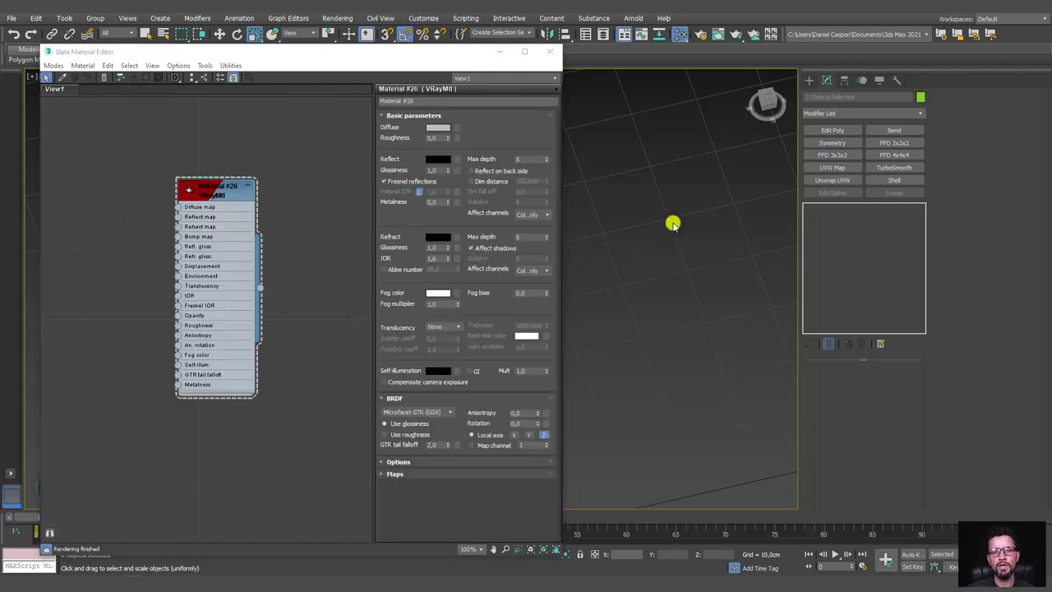
scroll(699, 284, "down", 3)
scroll(670, 321, "down", 3)
scroll(616, 334, "down", 2)
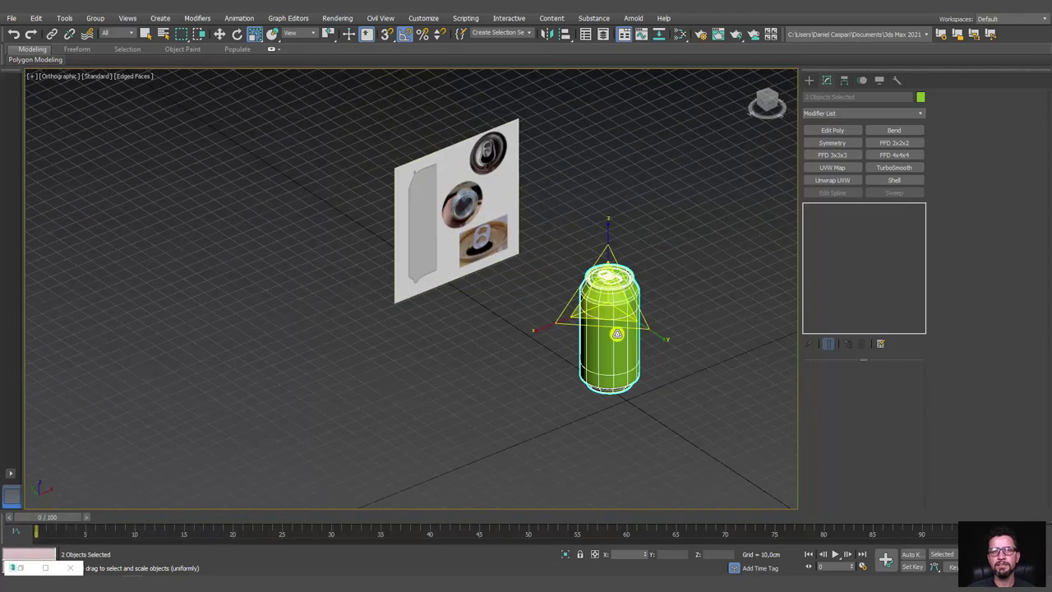
Draw a large floor plane, Plane003, under the can in Perspective view.
key("p")
middle_click_drag(613, 334, 518, 306, "alt")
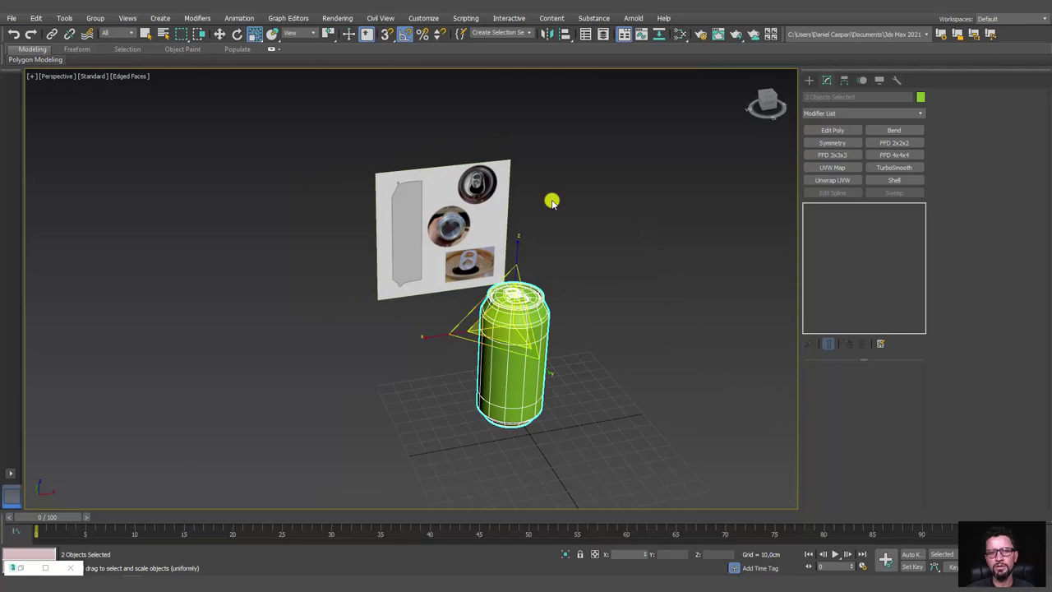
mouse_move(618, 267)
middle_mouse_down("alt")
mouse_move(600, 277)
mouse_move(625, 304)
mouse_move(698, 247)
middle_mouse_up("alt")
left_click(809, 82)
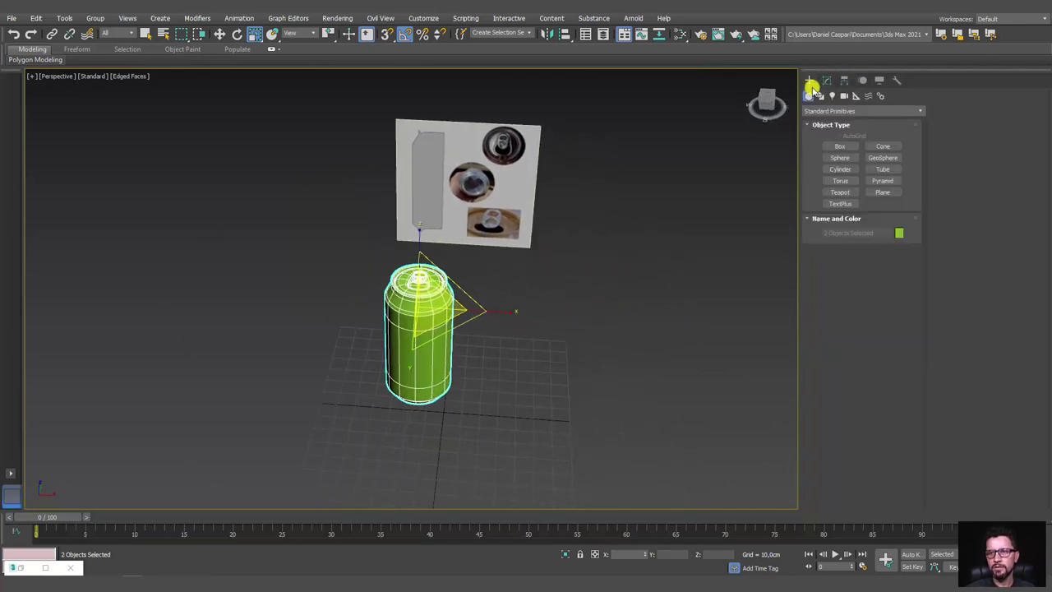
left_click(882, 191)
left_click_drag(425, 411, 763, 557)
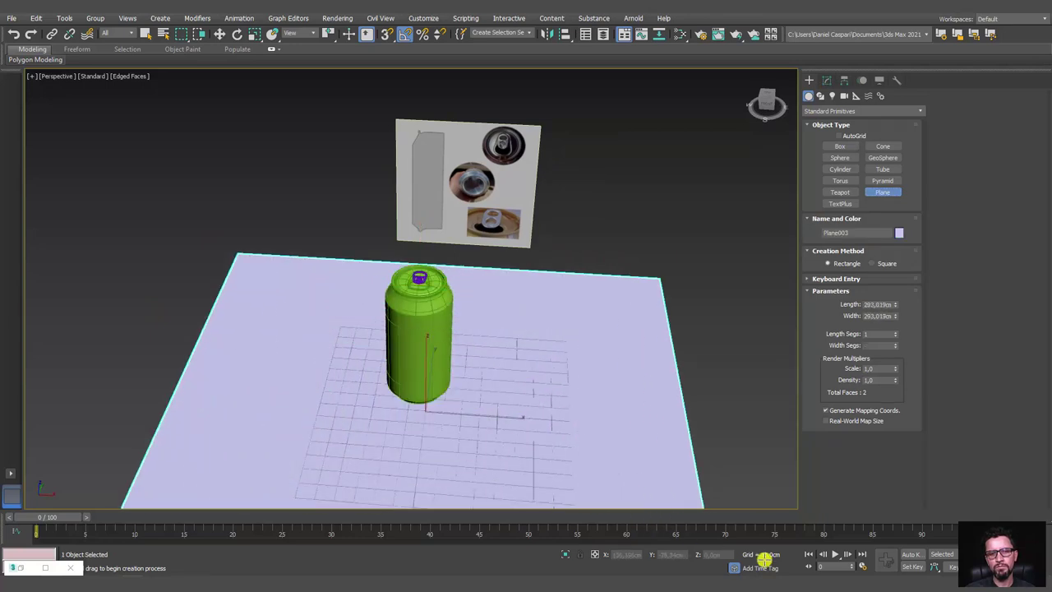
right_click(453, 179)
middle_click_drag(453, 178, 303, 197, "alt")
In Front view, lower the can and photo reference plane onto the floor.
left_click_drag(565, 321, 565, 321)
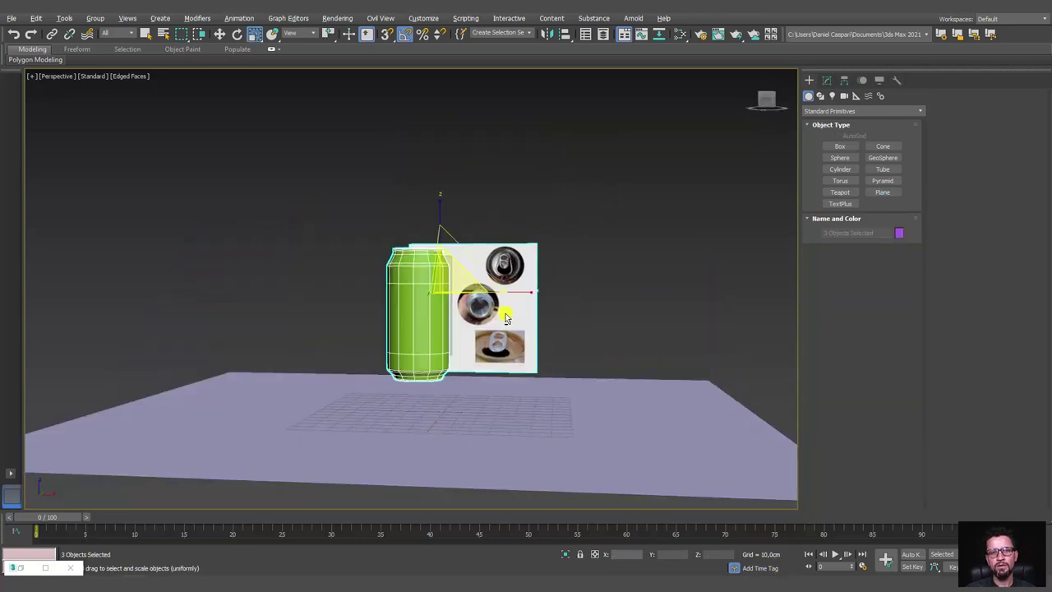
key("f")
key("w")
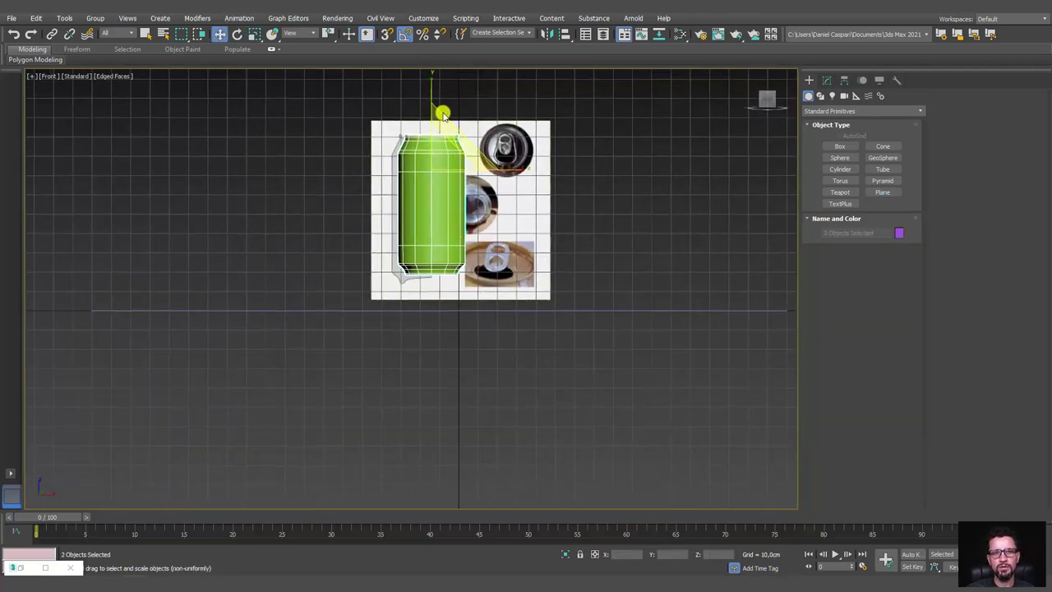
left_click_drag(430, 106, 424, 147)
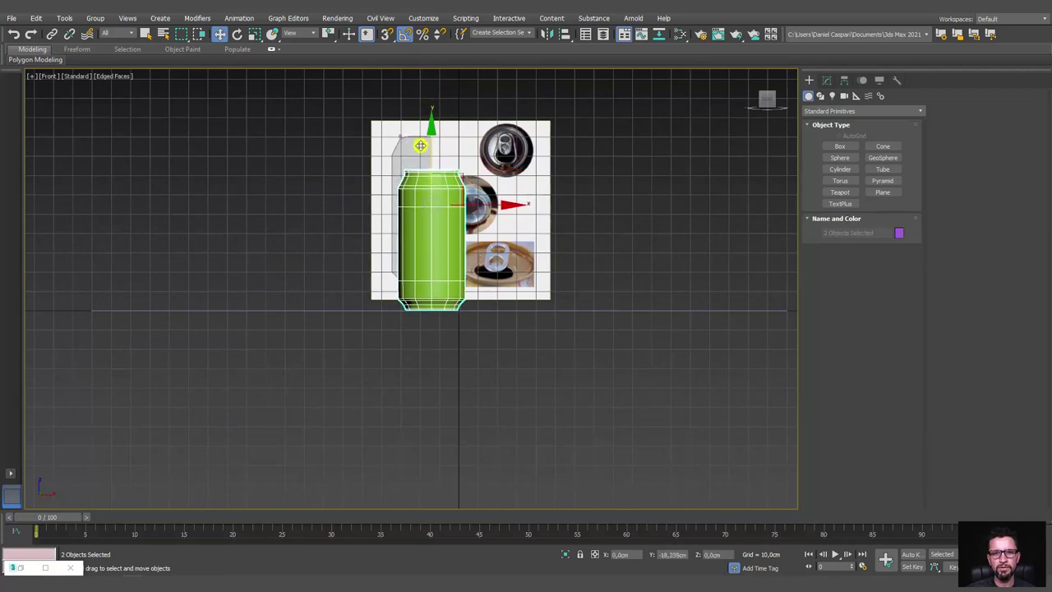
scroll(464, 238, "down", 3)
Assign Material #26 to the selected can and reference plane.
key("p")
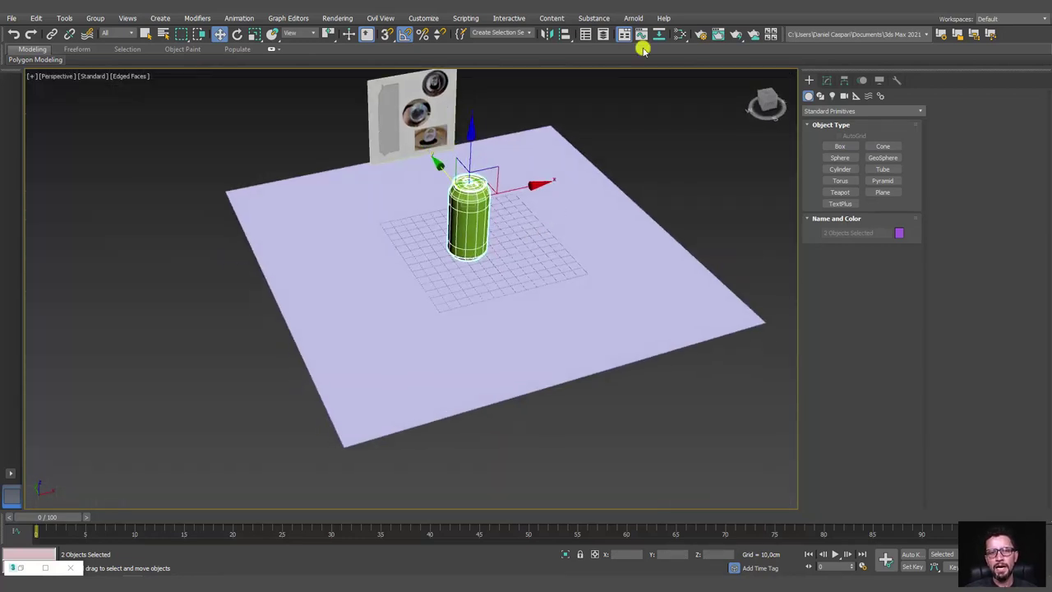
left_click(675, 37)
right_click(222, 188)
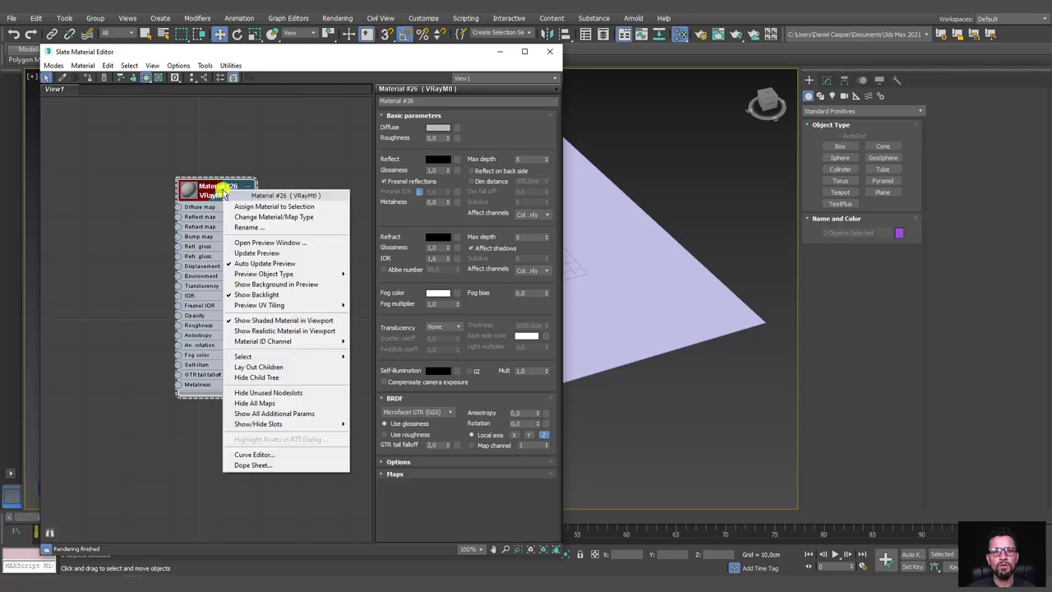
left_click(241, 209)
left_click(497, 52)
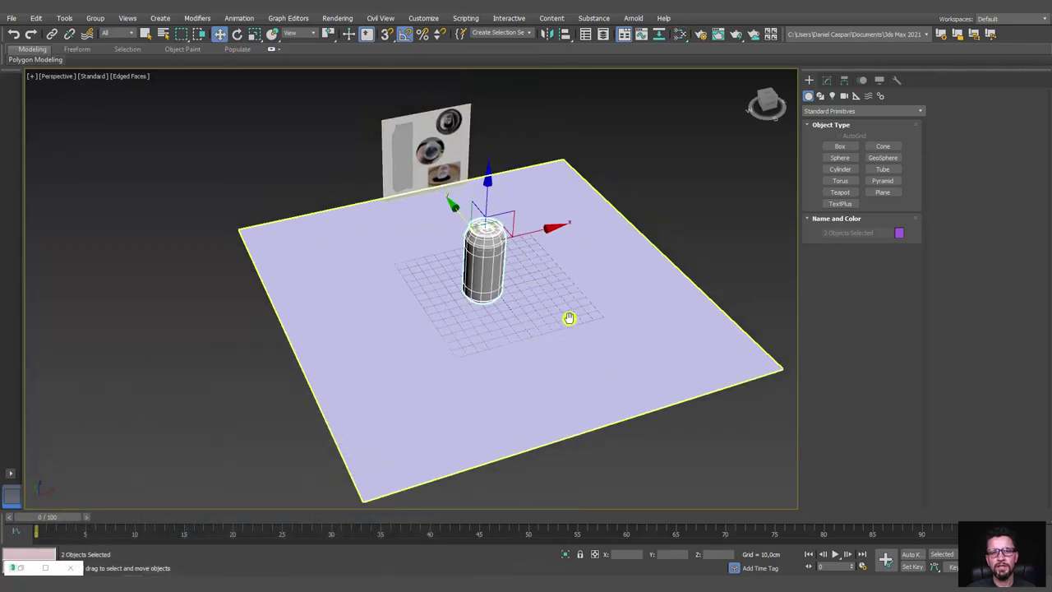
Create a new VRay material, Material #27, and assign it to the floor plane.
scroll(548, 318, "up", 3)
scroll(548, 317, "down", 3)
left_click(547, 352)
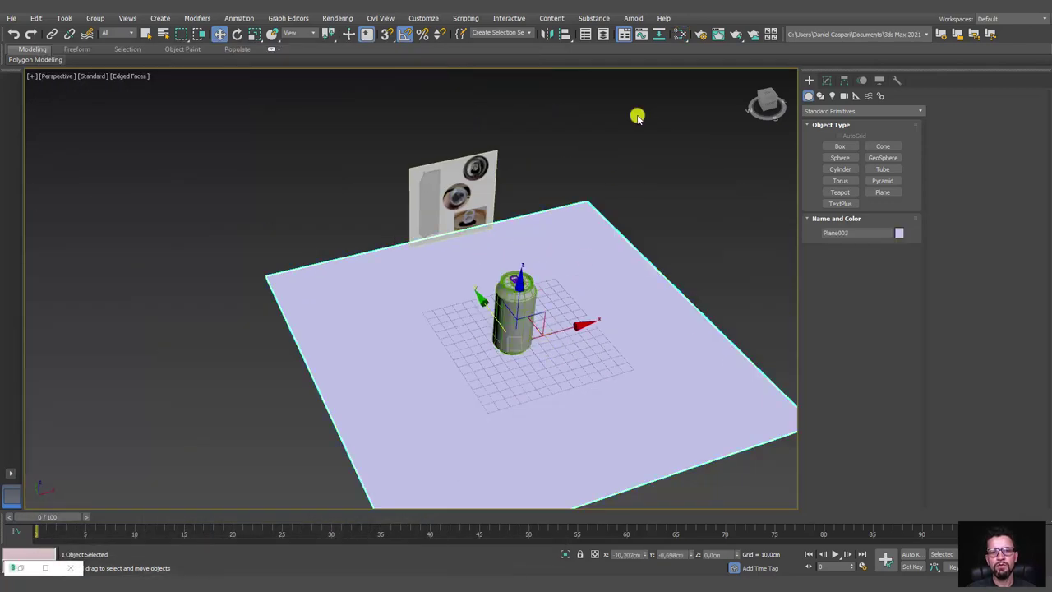
left_click(679, 34)
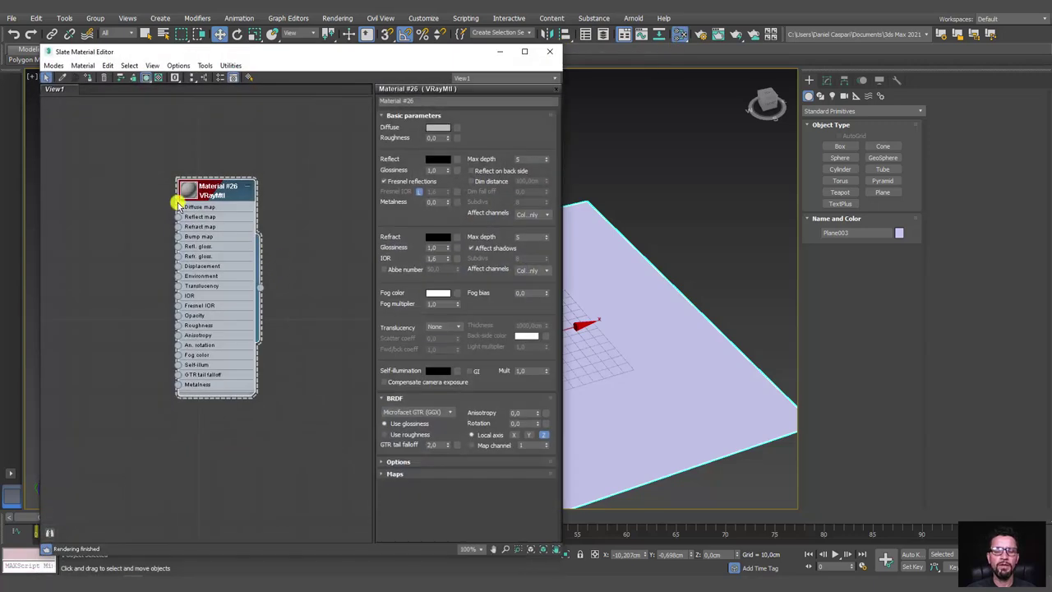
mouse_move(244, 189)
left_mouse_down()
mouse_move(244, 155)
mouse_move(211, 265)
left_mouse_up()
left_click(248, 153)
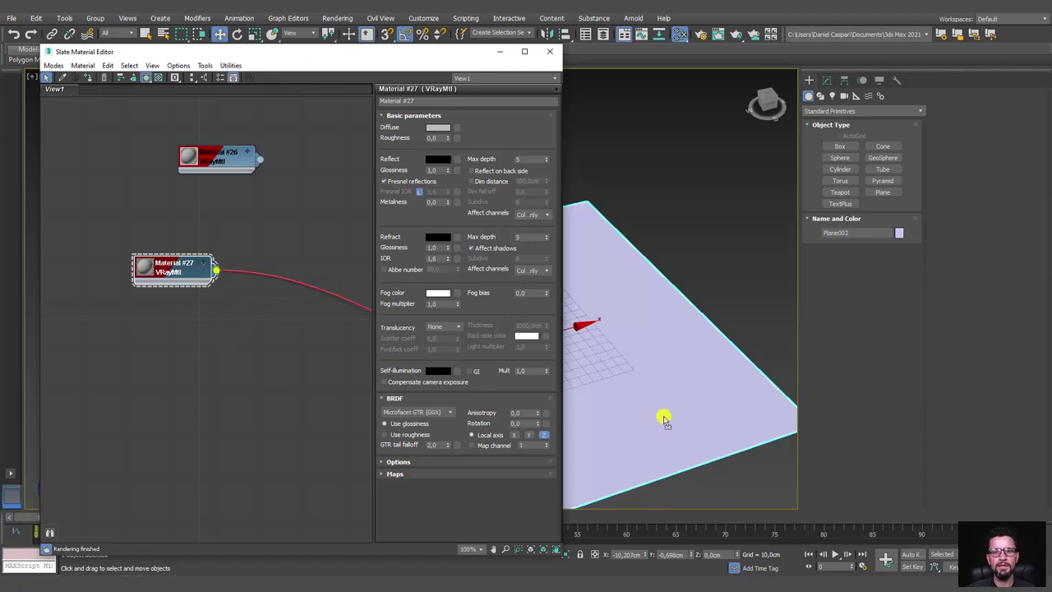
left_click_drag(501, 298, 667, 413)
Set Material #27's diffuse colour to near-white.
left_click(179, 271)
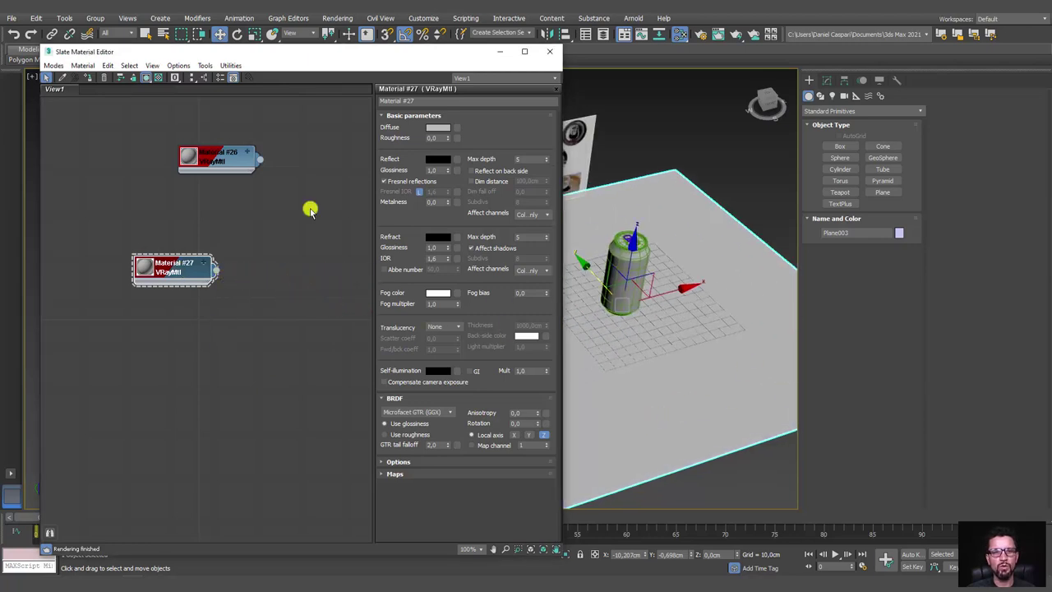
left_click(437, 128)
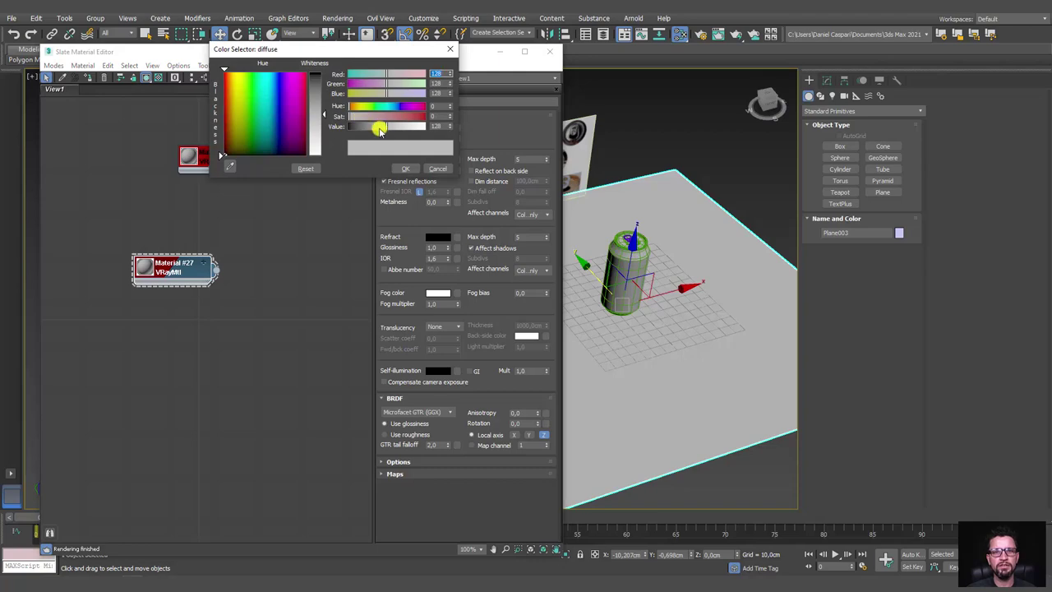
left_click_drag(380, 130, 410, 129)
left_click(405, 169)
mouse_move(203, 260)
left_mouse_down()
mouse_move(223, 260)
mouse_move(257, 209)
left_mouse_up()
left_click_drag(353, 58, 368, 175)
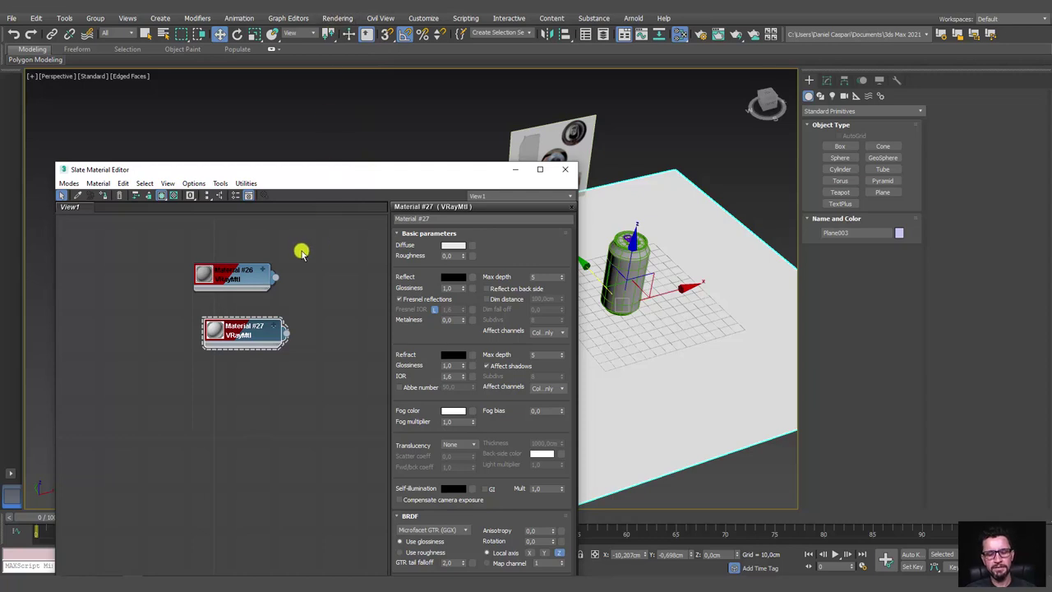
Bring kitchen.hdr into the Slate editor as a bitmap node for the environment map.
key("8")
left_click_drag(185, 72, 447, 111)
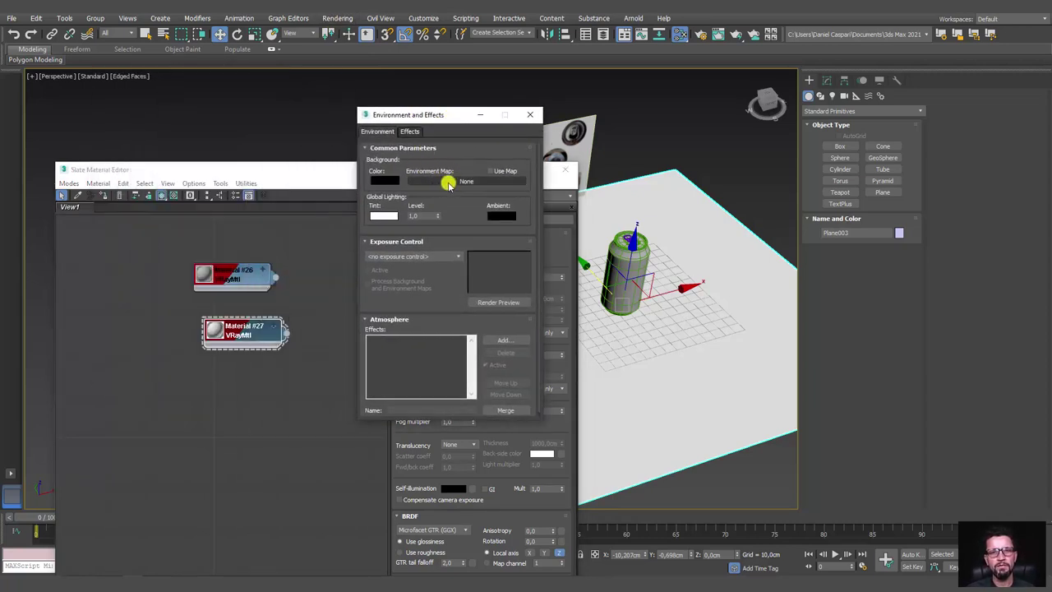
left_click(470, 183)
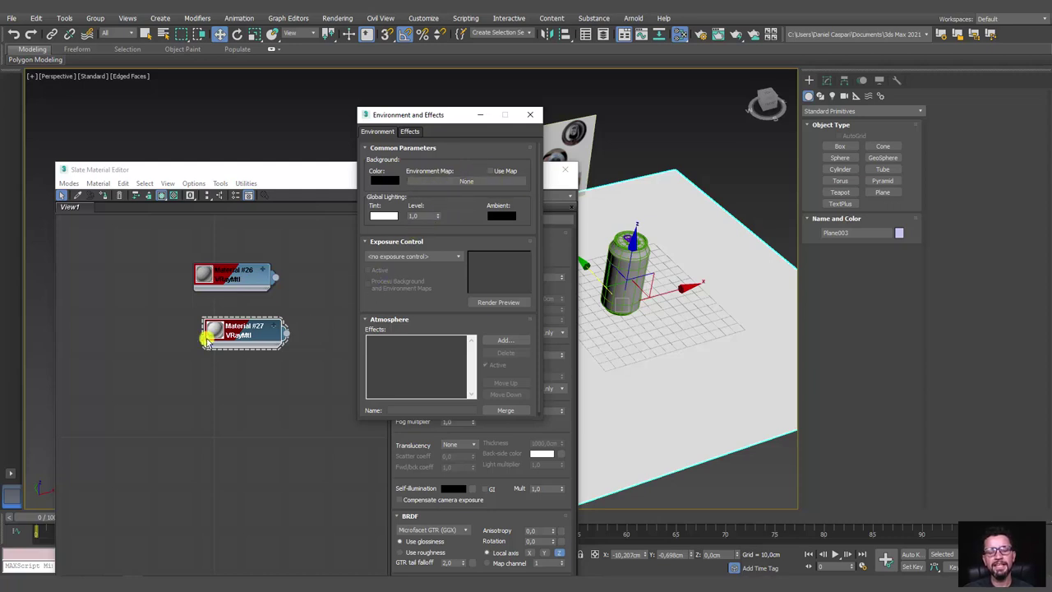
left_click(90, 532)
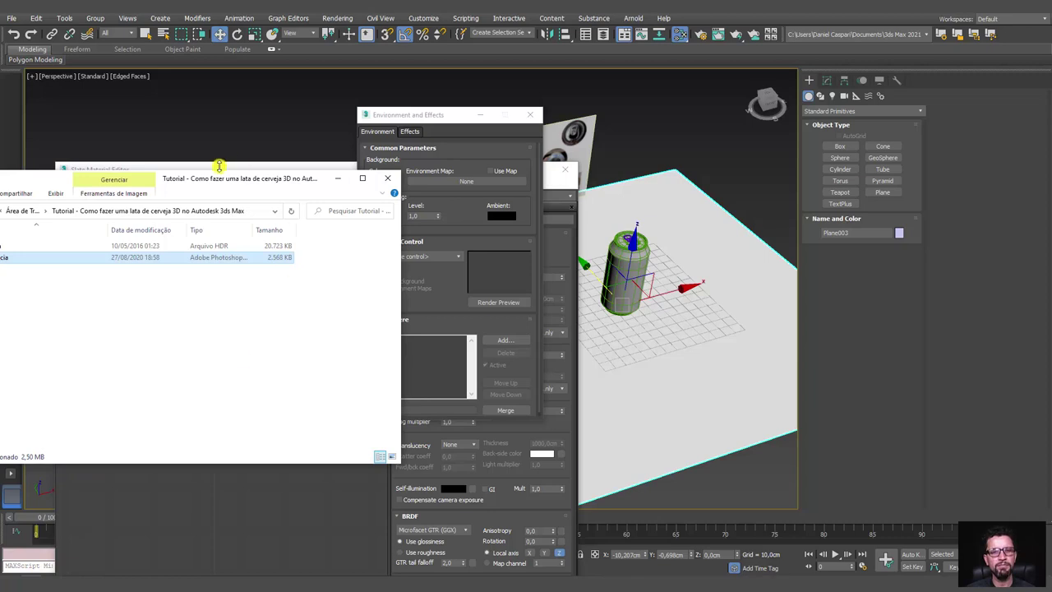
left_click_drag(220, 167, 773, 243)
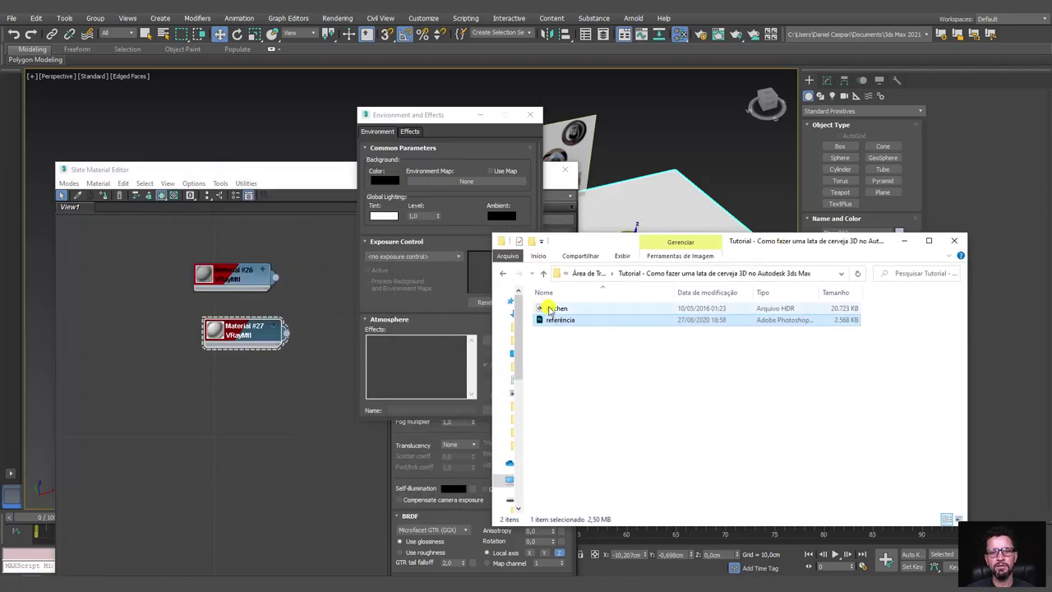
left_click_drag(548, 309, 314, 367)
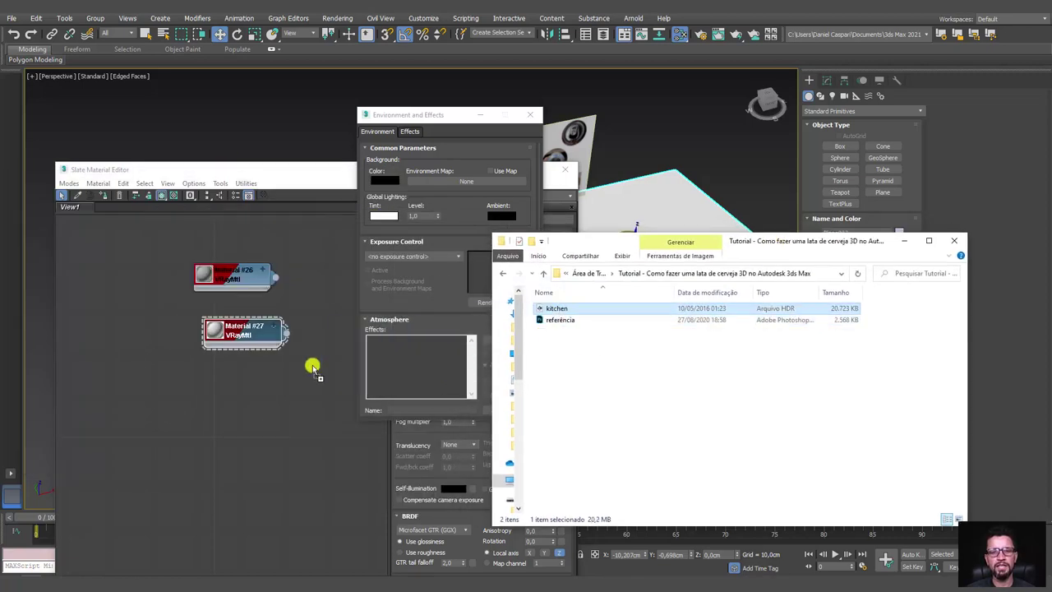
left_click_drag(144, 258, 170, 244)
Wire Map #2 into the Environment Map slot as an instance.
double_click(144, 262)
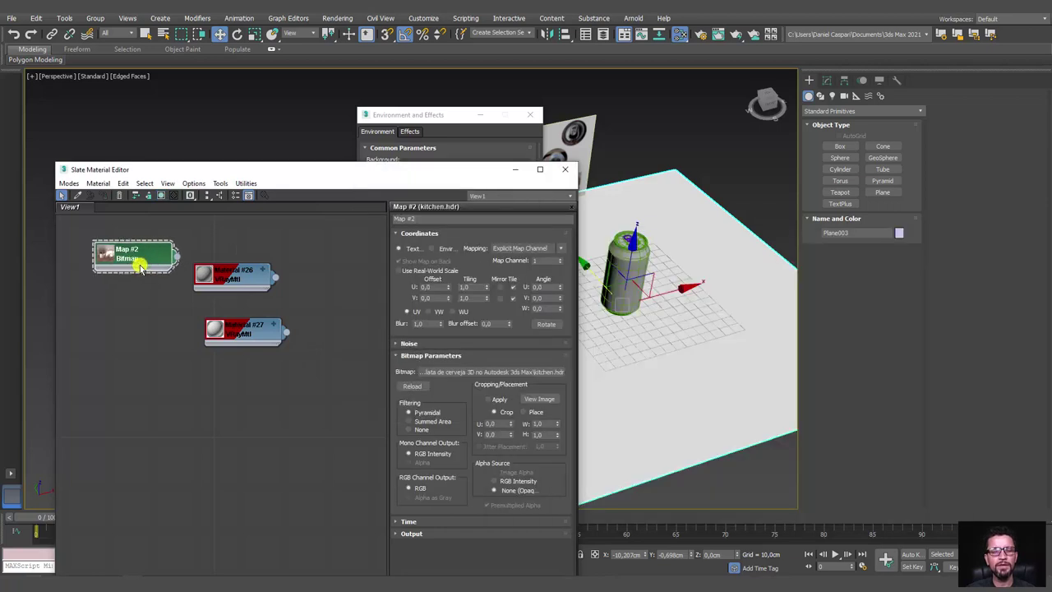
left_click_drag(478, 172, 496, 286)
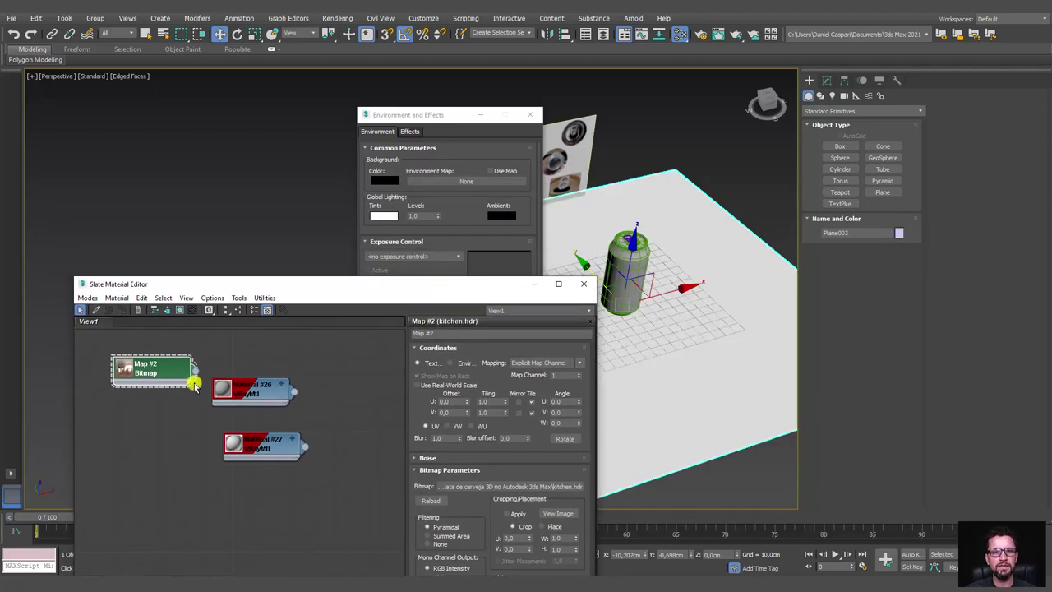
left_click_drag(312, 182, 463, 182)
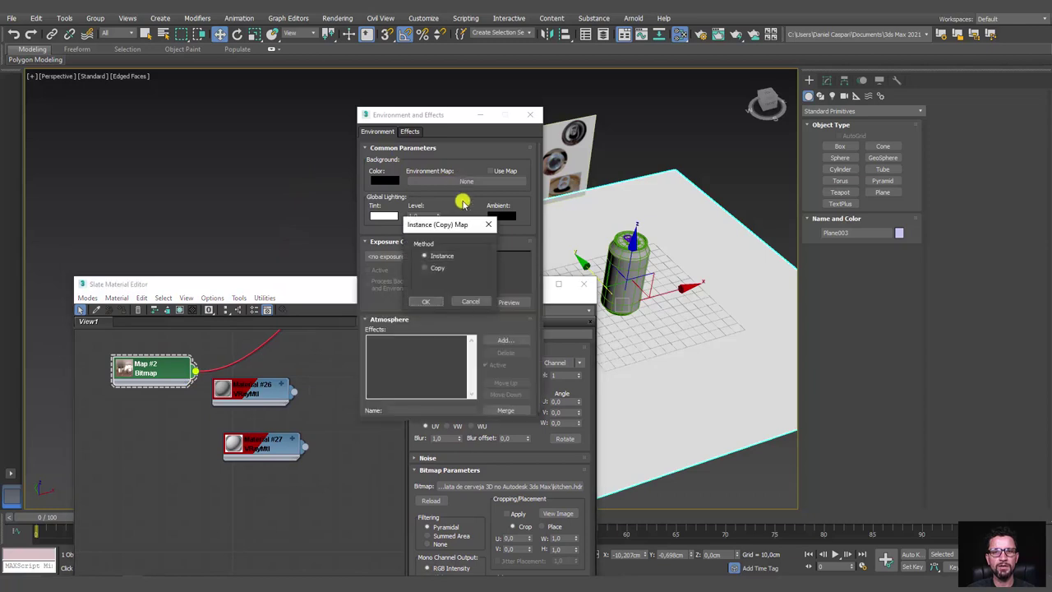
left_click(428, 300)
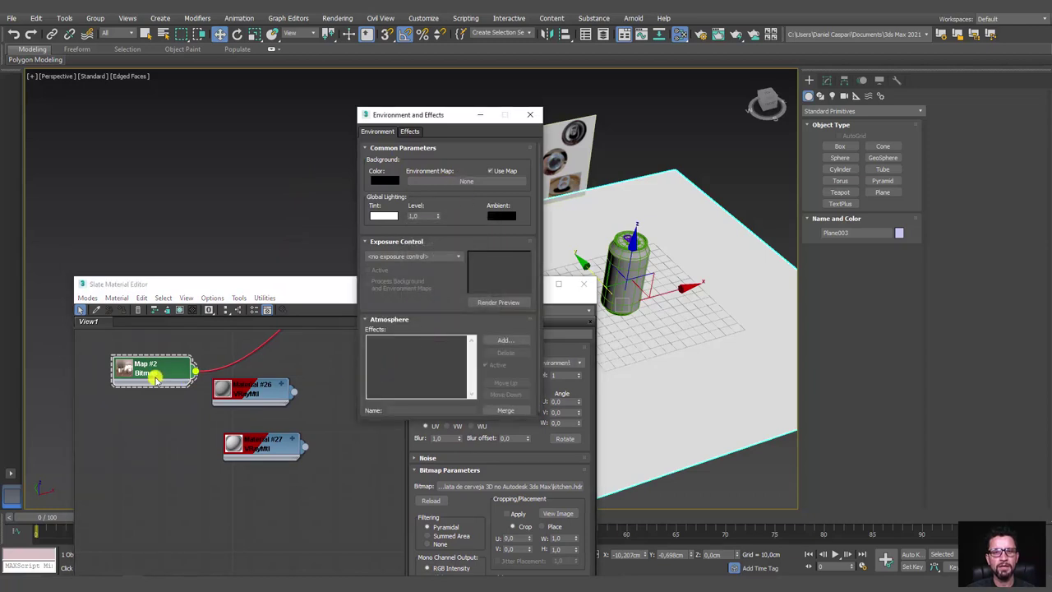
left_click(530, 115)
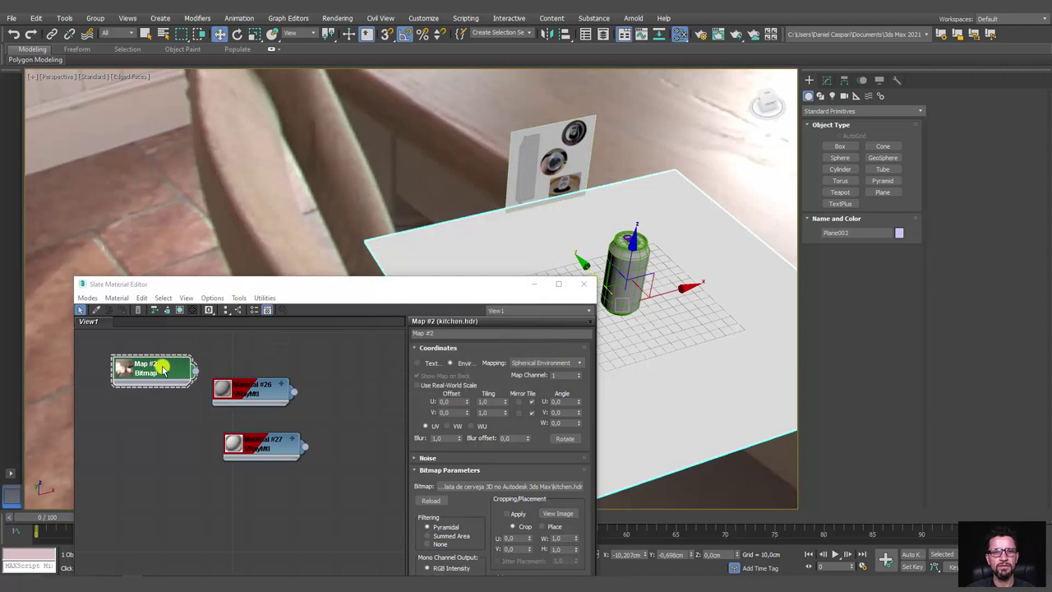
Set Map #2's mapping to Spherical Environment.
left_click_drag(164, 367, 260, 345)
left_click_drag(484, 293, 419, 125)
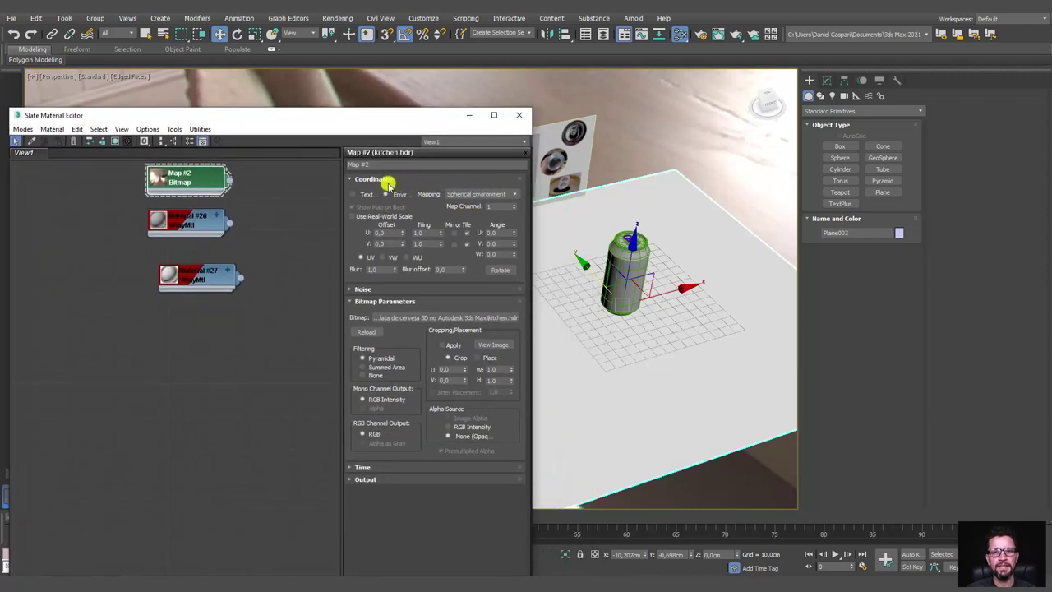
left_click(483, 195)
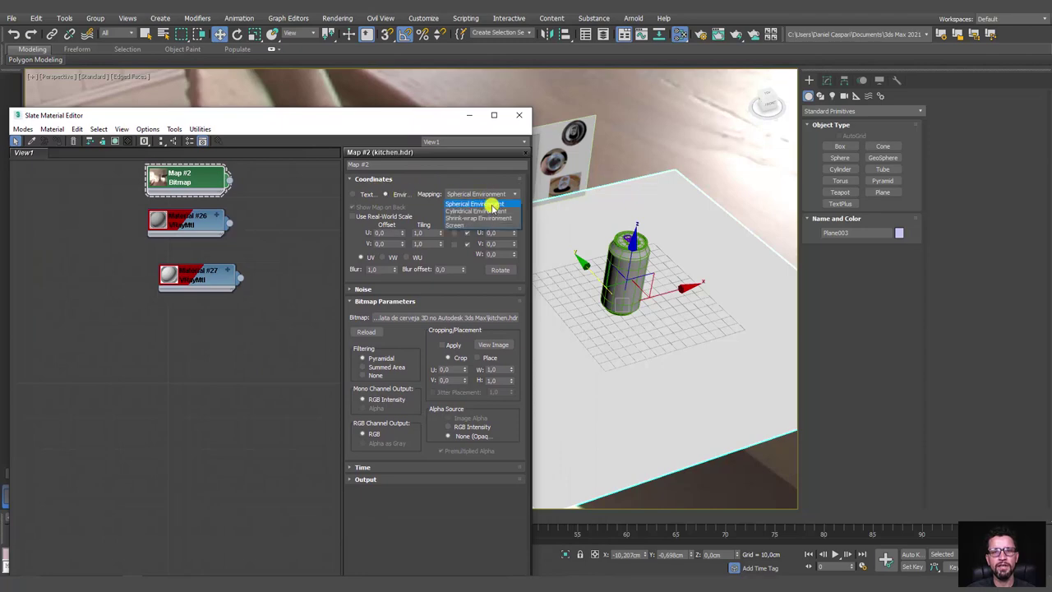
left_click(519, 115)
Orbit down to eye level with the floor and render the view.
mouse_move(591, 170)
middle_mouse_down("alt")
mouse_move(620, 244)
mouse_move(632, 146)
mouse_move(609, 211)
middle_mouse_up("alt")
scroll(632, 145, "up", 5)
left_click(735, 33)
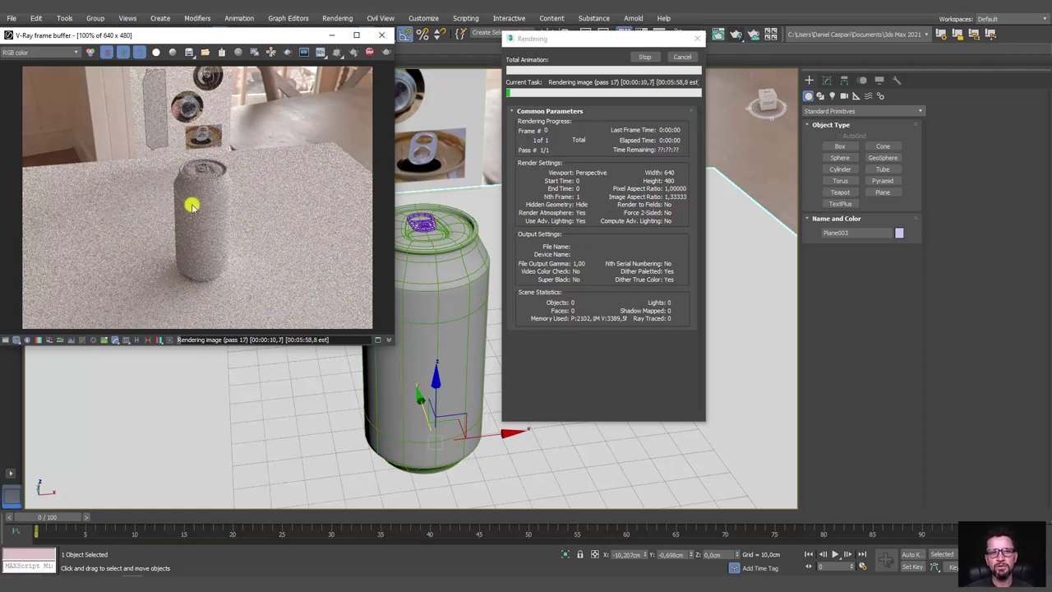
Stop the running render early.
left_click(649, 57)
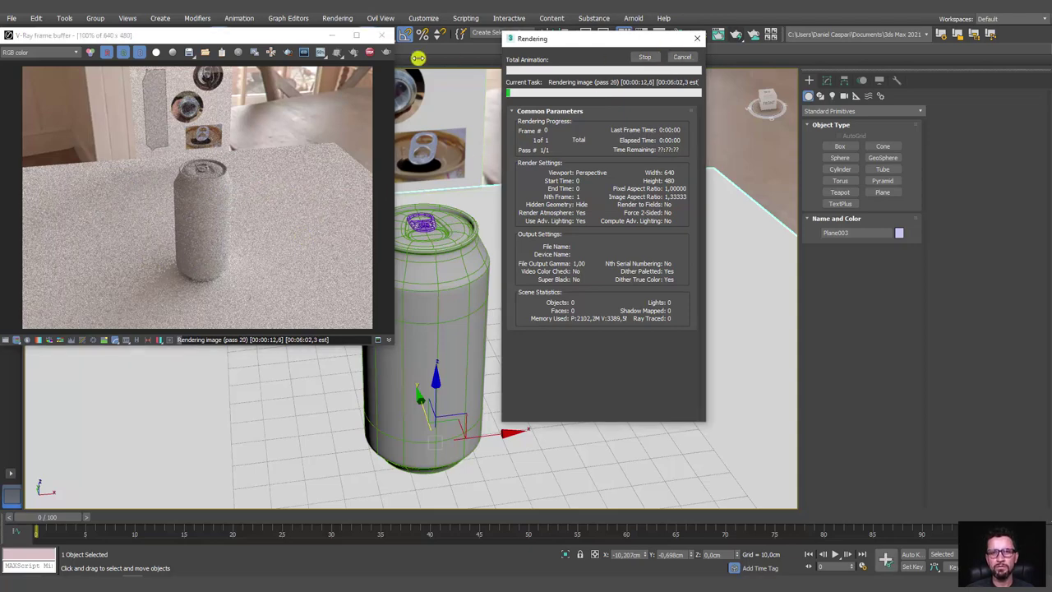
left_click(684, 56)
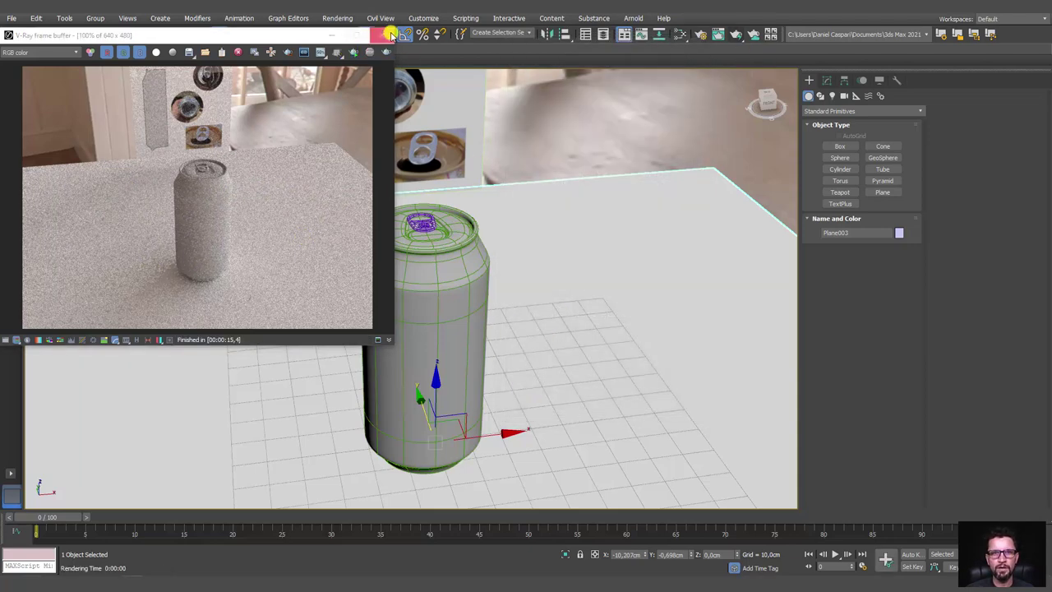
left_click(420, 18)
left_click(423, 18)
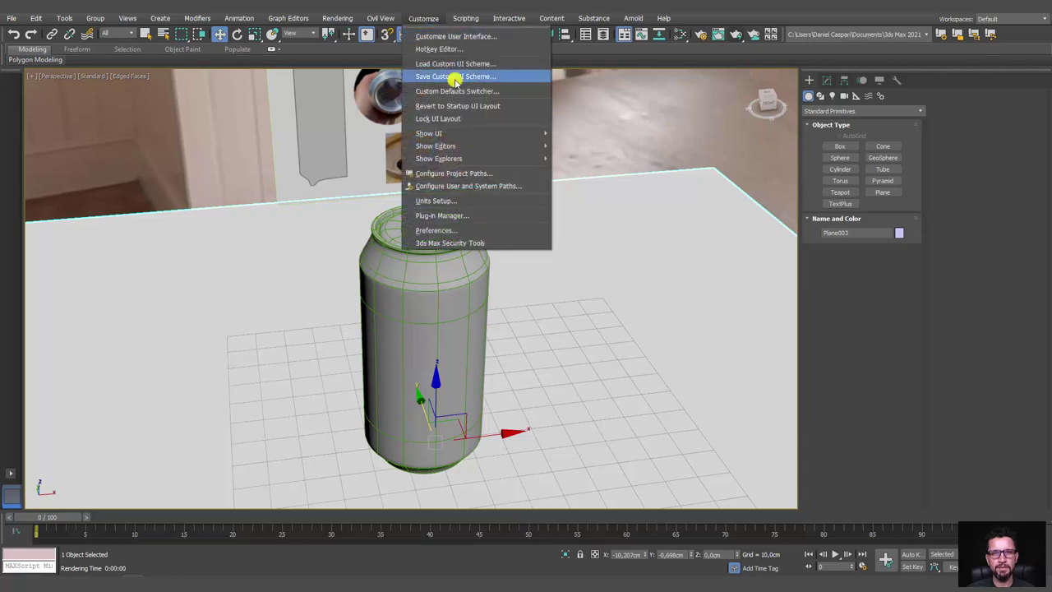
Uncheck Use Map in Environment settings so the HDR no longer shows as background.
left_click(337, 18)
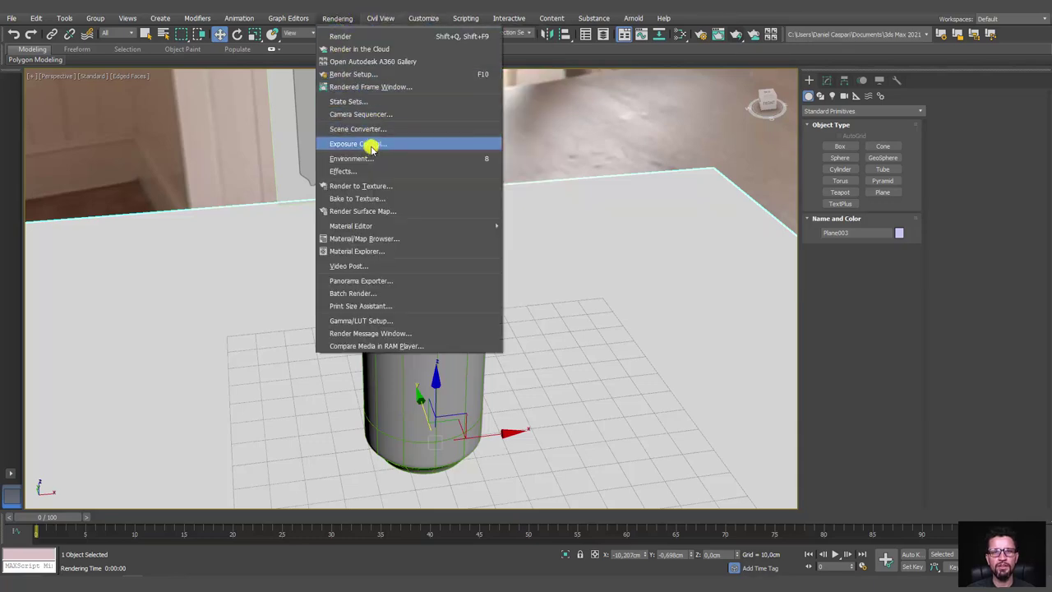
left_click(366, 161)
left_click(493, 171)
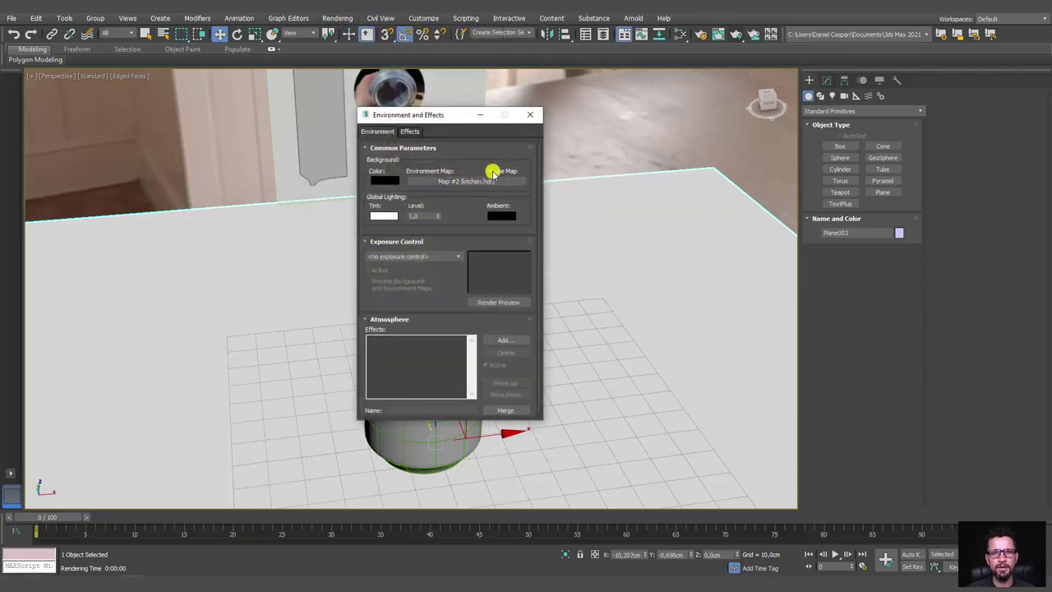
left_click(529, 115)
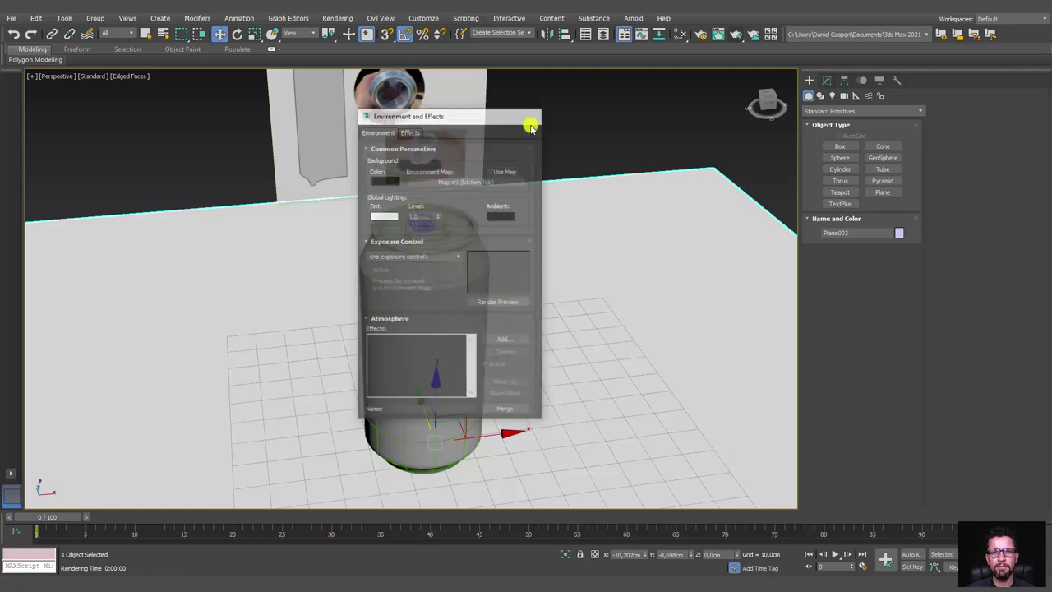
Zoom extents on the scene and render it again.
key("z")
key("z")
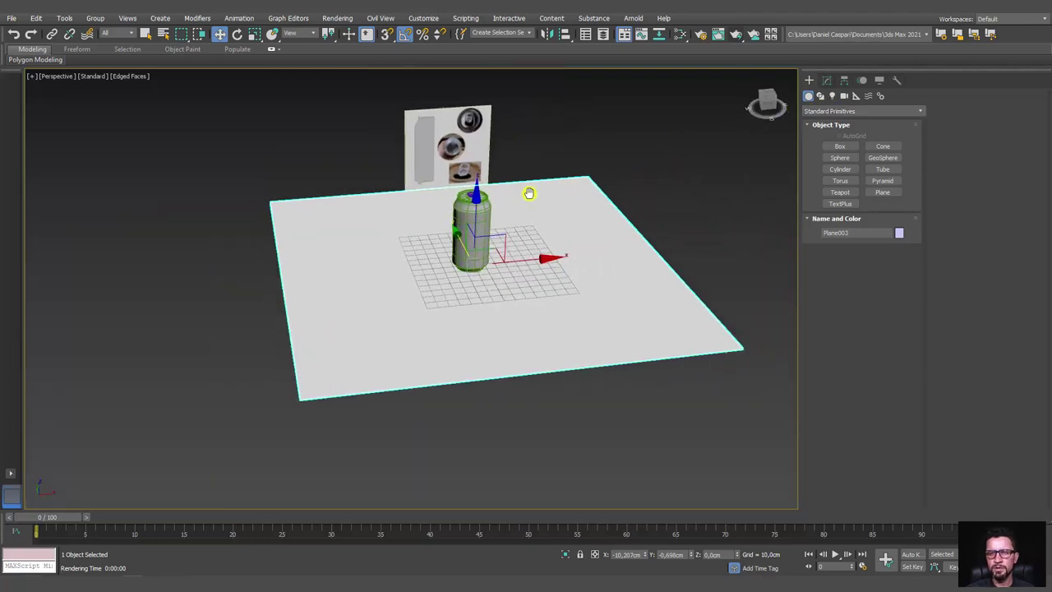
left_click(734, 35)
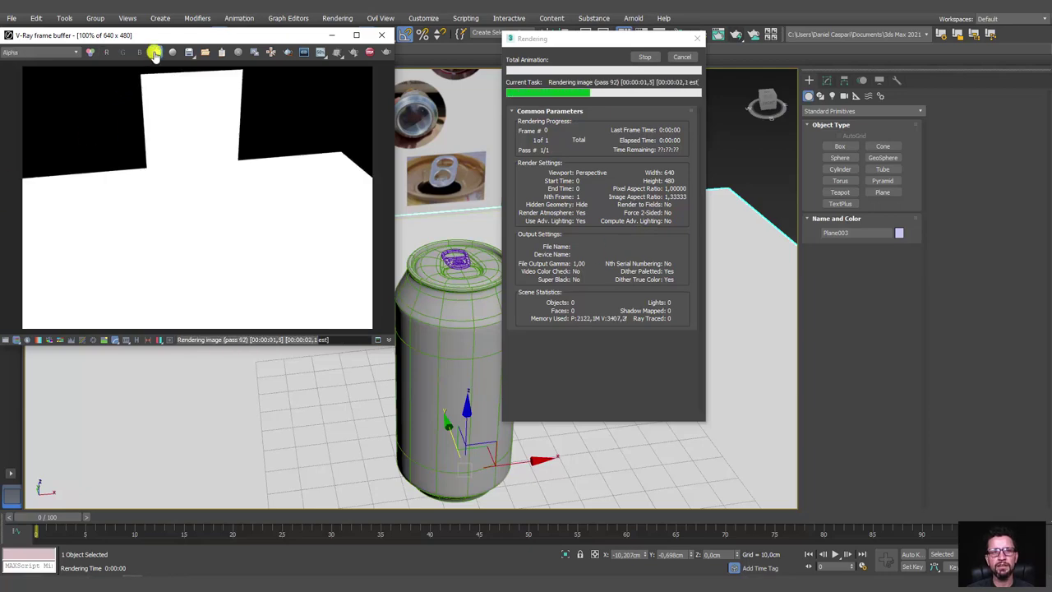
left_click(387, 36)
Draw a VRayLight plane light over the scene.
scroll(575, 209, "down", 5)
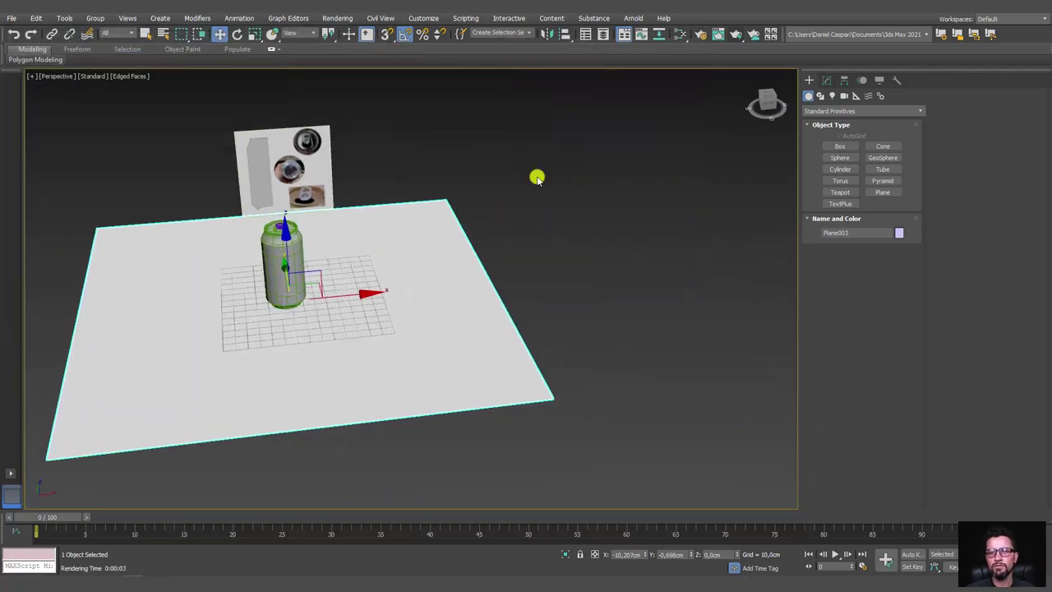
left_click(833, 96)
left_click(833, 111)
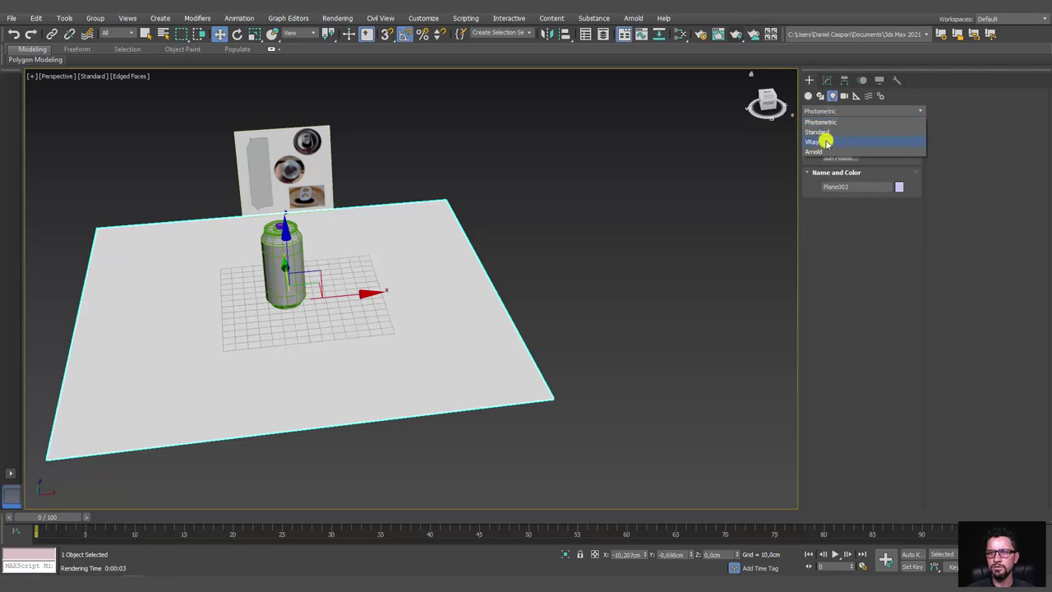
left_click(828, 140)
left_click(834, 147)
scroll(423, 242, "down", 5)
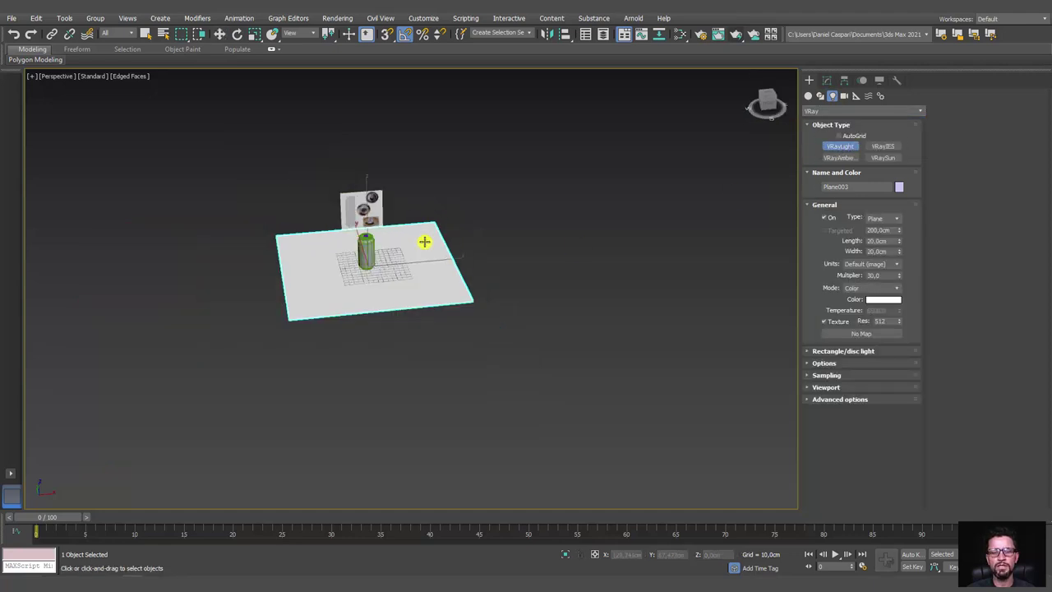
middle_click_drag(425, 242, 321, 275, "alt")
left_click_drag(315, 285, 438, 300)
Move VRayLight001 up so it hangs above the floor.
key("w")
middle_click_drag(439, 301, 429, 275, "alt")
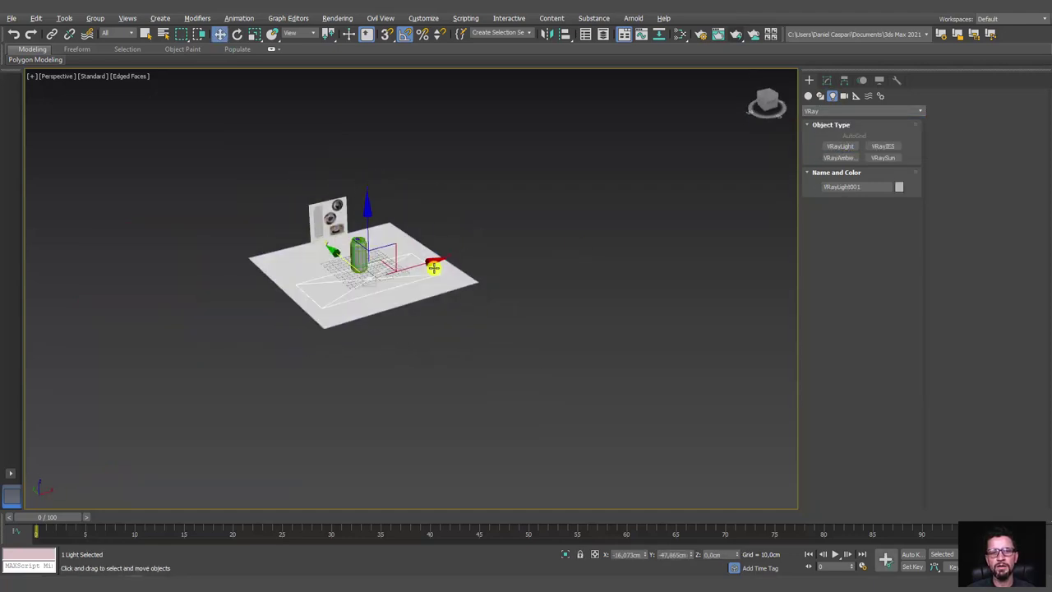
left_click_drag(392, 238, 386, 105)
scroll(367, 186, "up", 5)
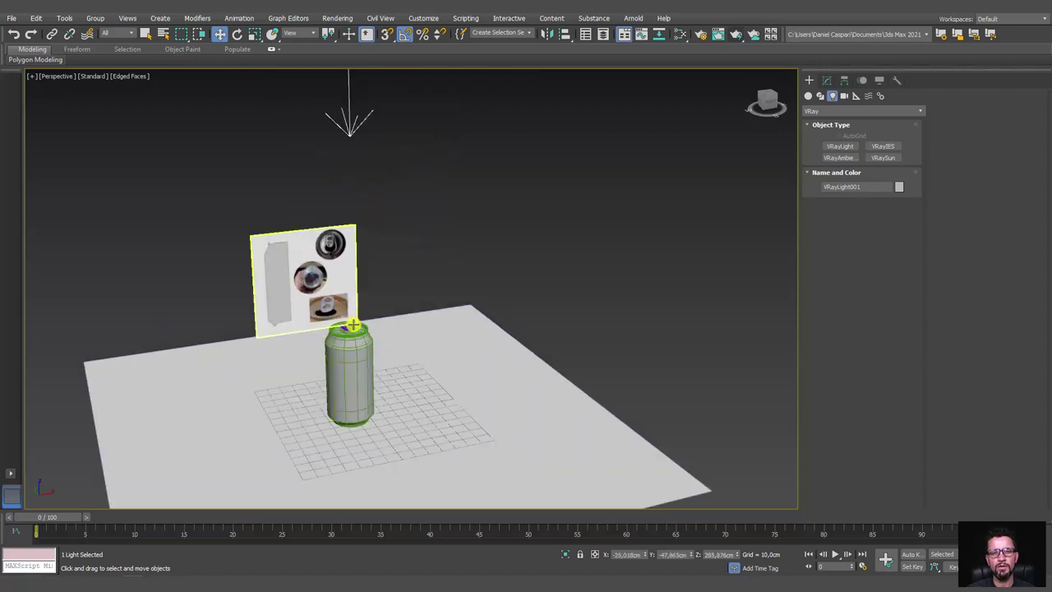
middle_click_drag(366, 185, 410, 288, "alt")
scroll(411, 287, "up", 3)
Run a quick test render of the lit scene, then cancel it.
left_click(731, 34)
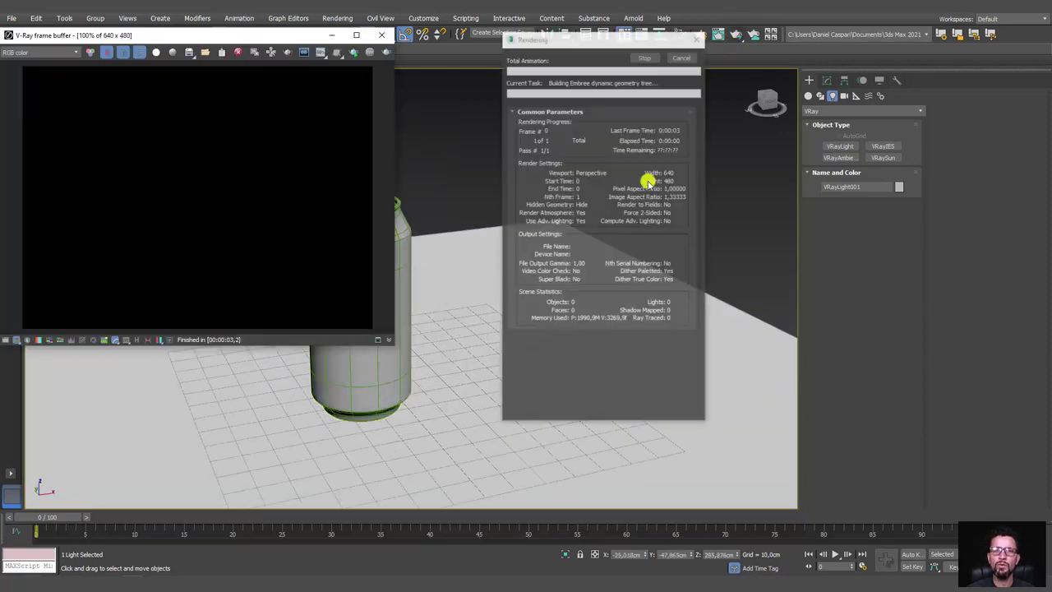
left_click(686, 60)
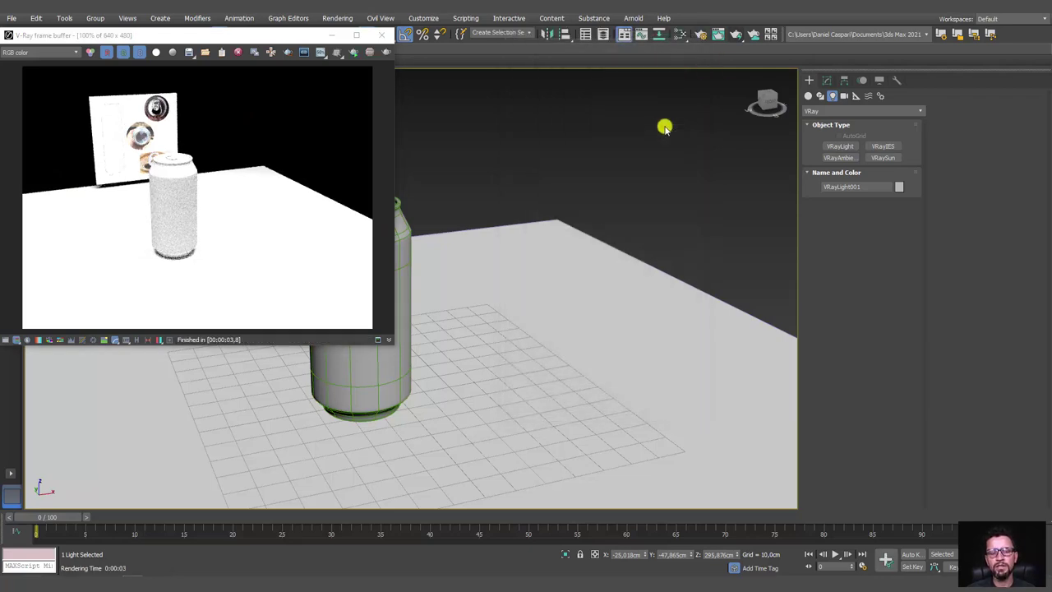
scroll(649, 164, "down", 3)
scroll(625, 218, "down", 2)
scroll(603, 239, "down", 2)
Zoom in for a close-up test render of the can, stop it, then reopen Slate.
left_click(826, 79)
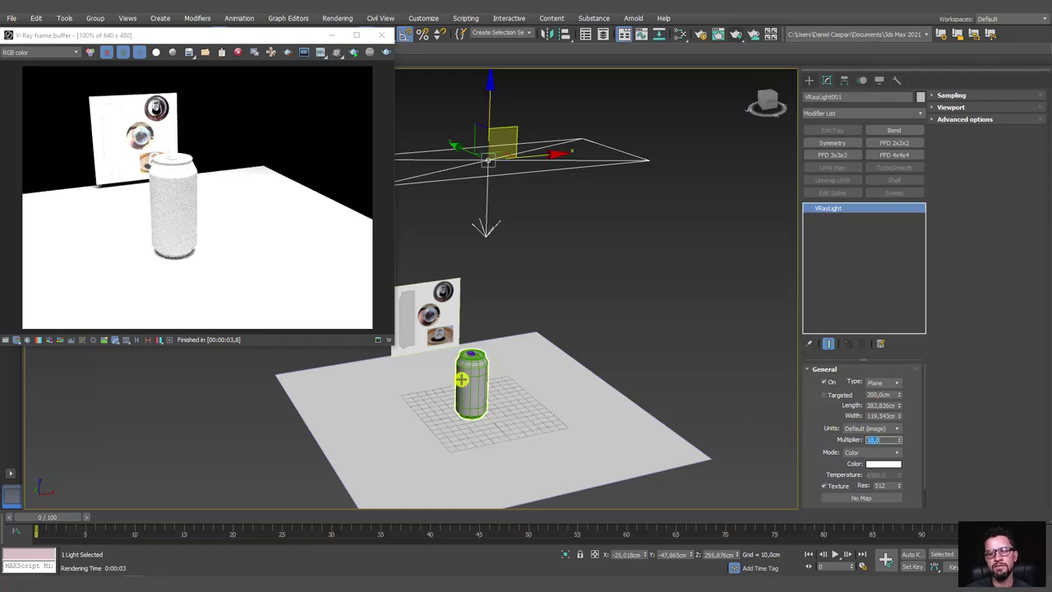
scroll(493, 329, "up", 2)
scroll(526, 287, "up", 4)
scroll(530, 284, "up", 2)
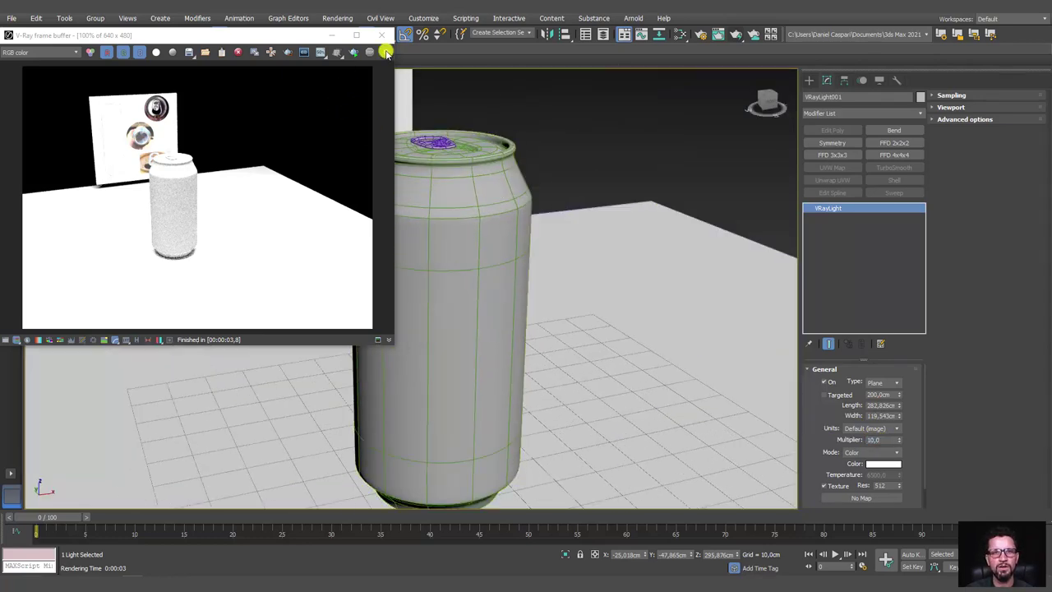
left_click(387, 52)
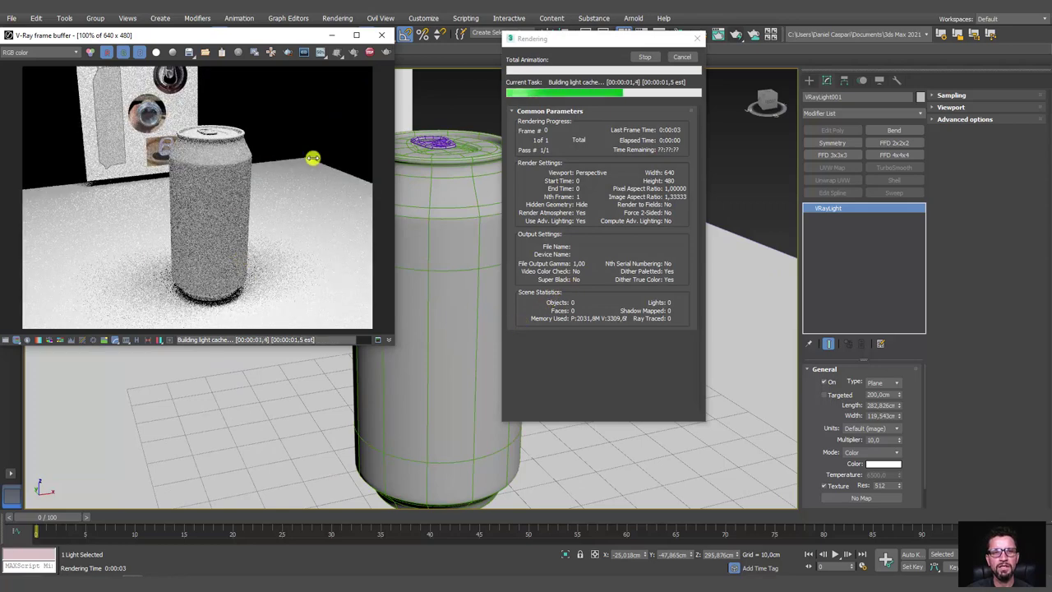
left_click(683, 58)
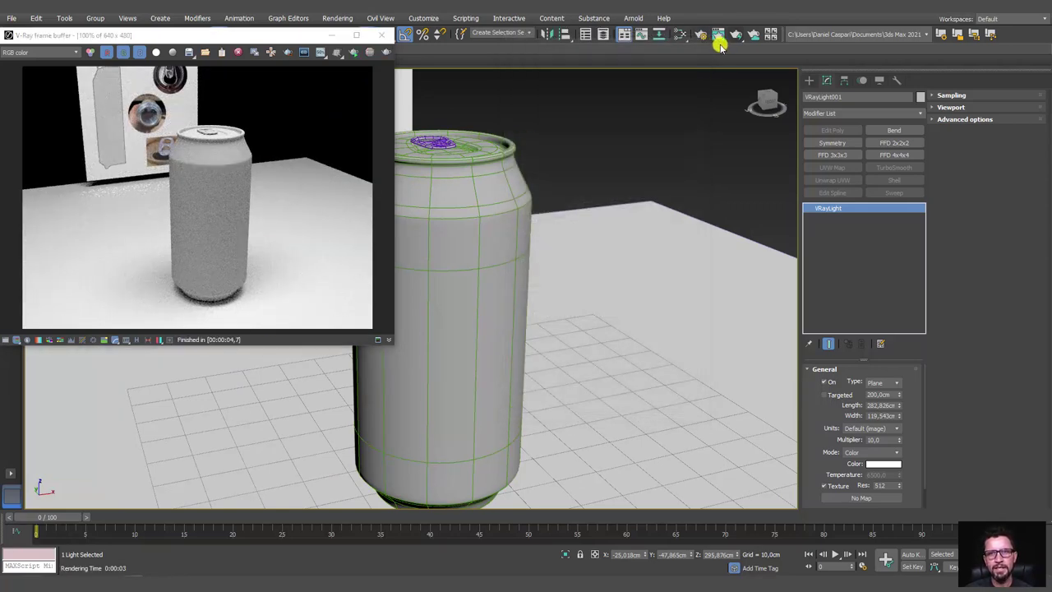
left_click(678, 35)
Rearrange the Material #26 and #27 nodes and open Material #26's settings.
left_click_drag(419, 119, 882, 81)
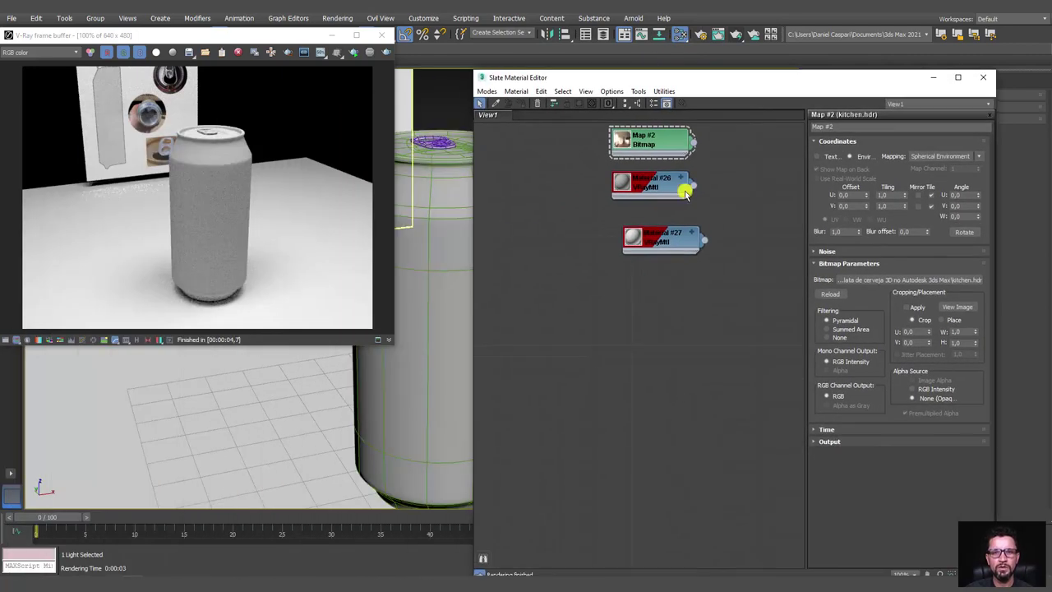
left_click_drag(653, 246, 741, 301)
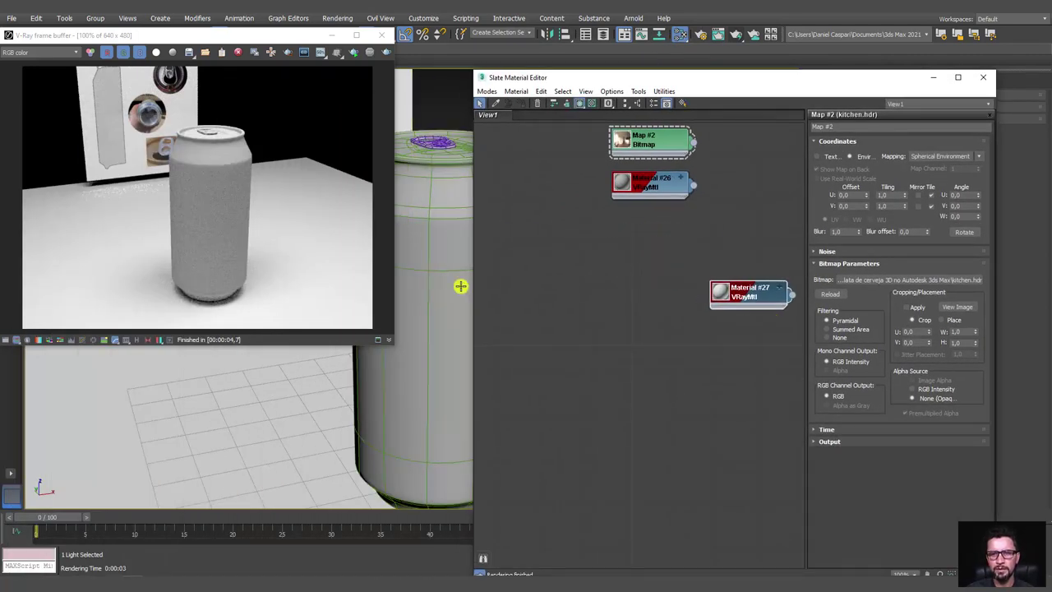
left_click(439, 239)
mouse_move(651, 186)
left_mouse_down()
mouse_move(581, 238)
mouse_move(578, 212)
left_mouse_up()
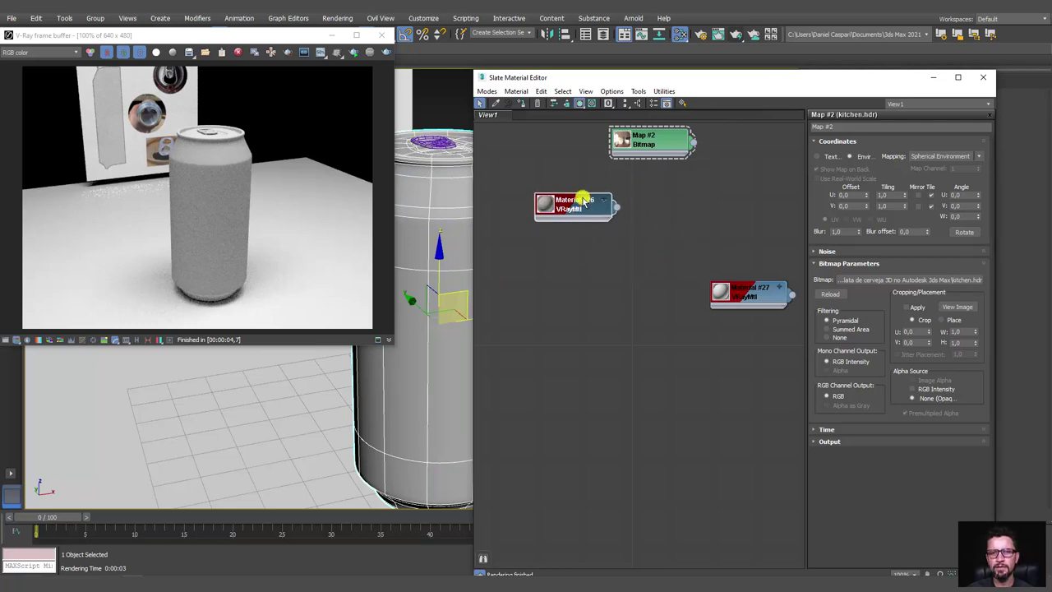
double_click(564, 208)
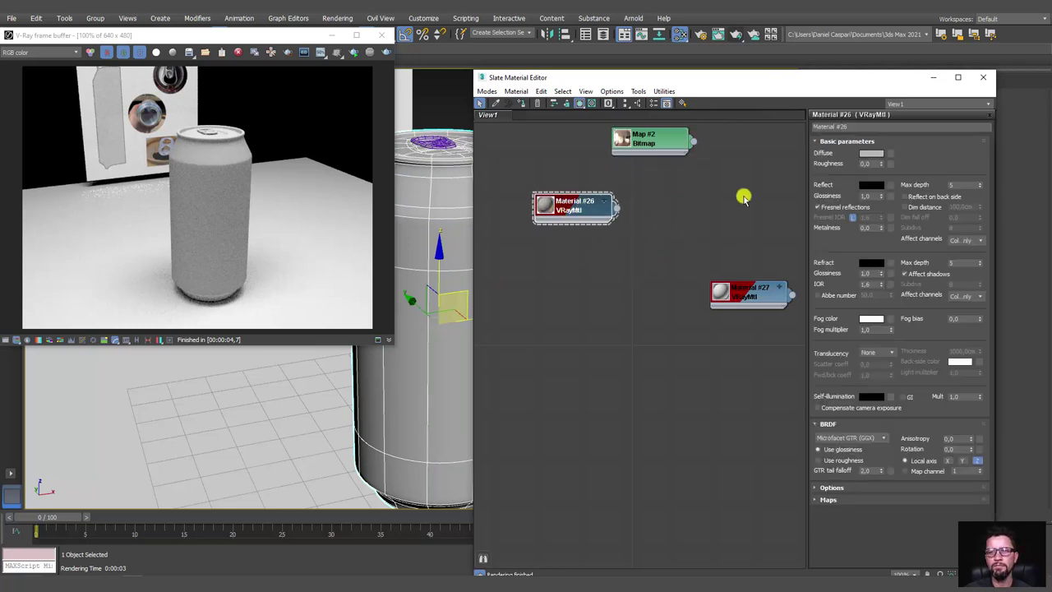
Start V-Ray interactive rendering, accept the Substance prompt, and move the frame buffer aside.
left_click(353, 52)
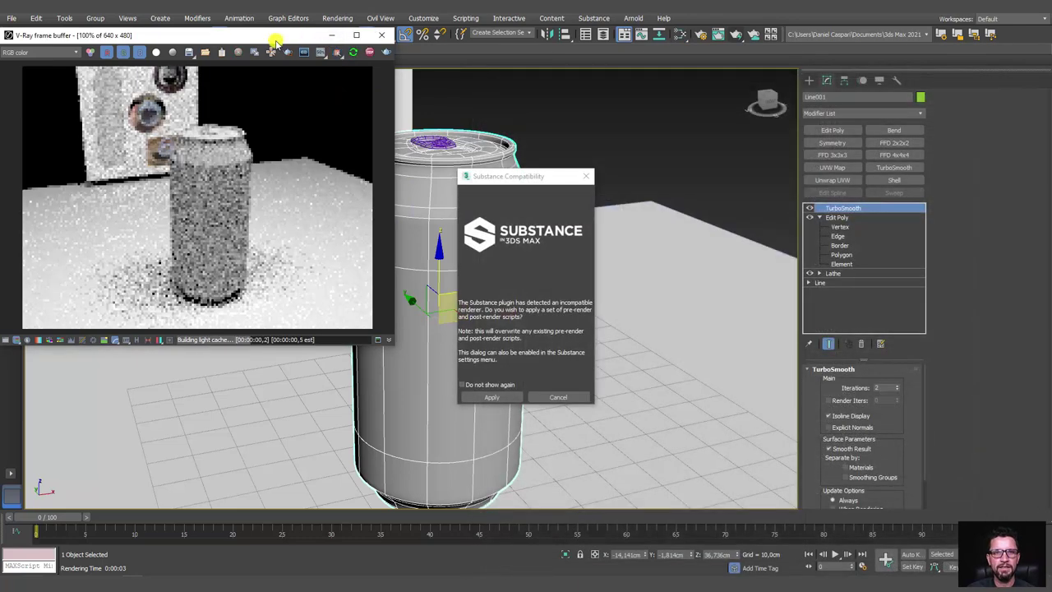
left_click(491, 397)
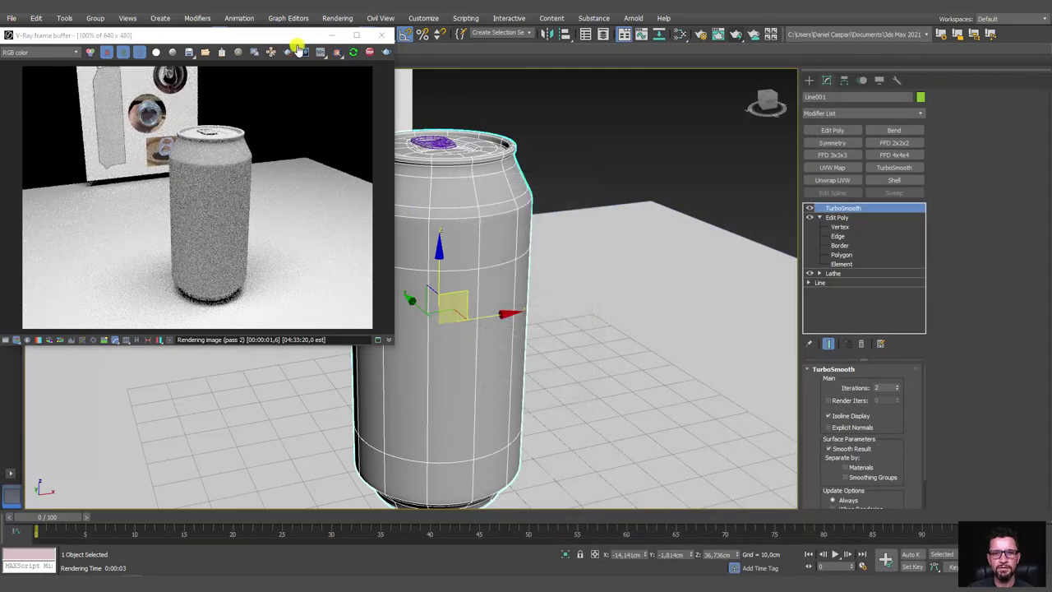
left_click_drag(263, 34, 316, 84)
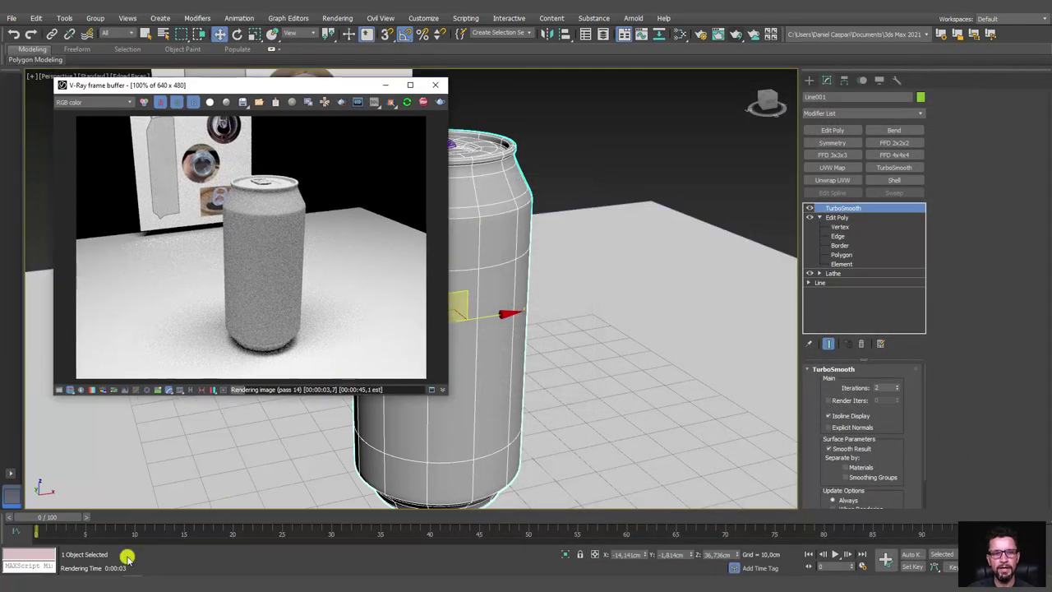
Give Material #26 a grey diffuse (Value 86) and a white reflection colour.
left_click(679, 34)
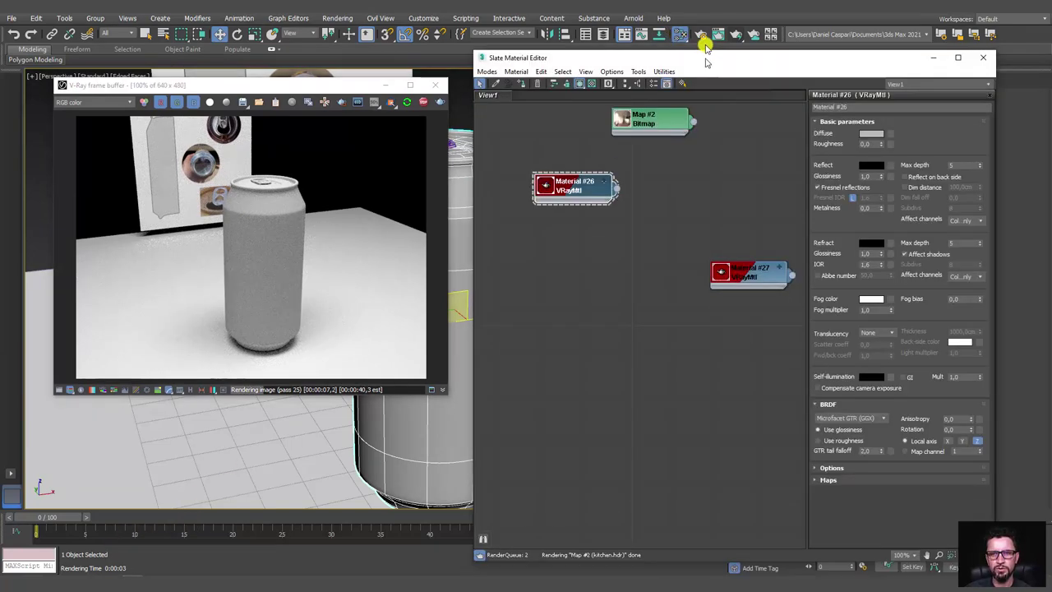
left_click_drag(711, 82, 718, 45)
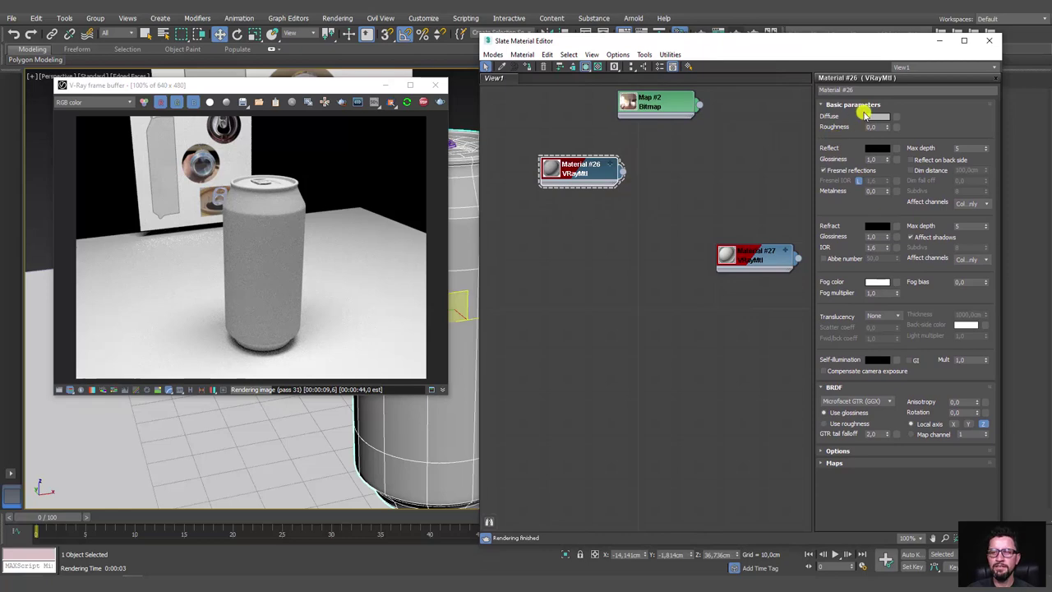
left_click(876, 115)
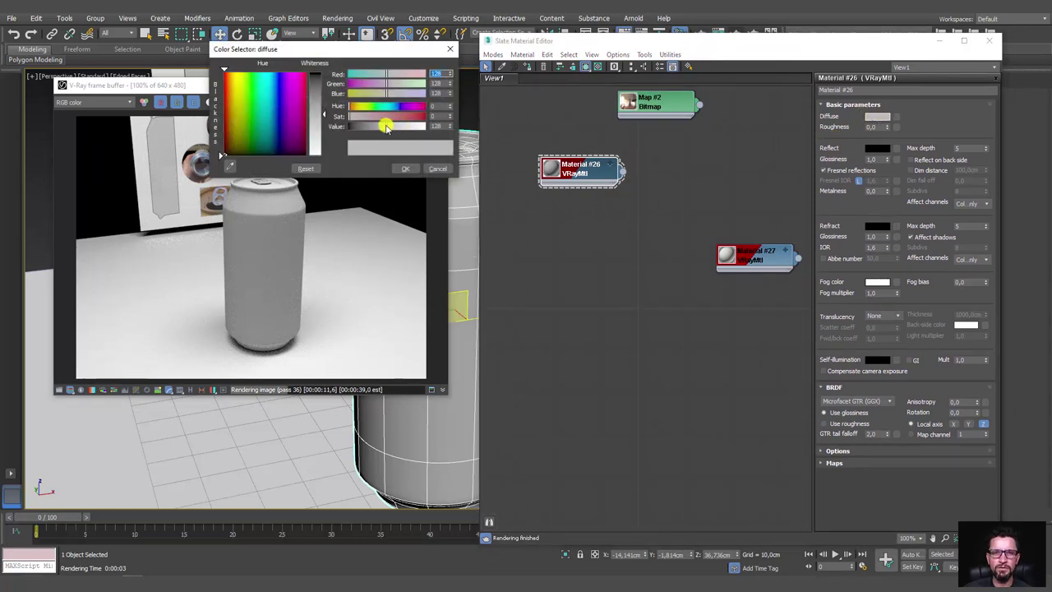
left_click_drag(386, 125, 376, 125)
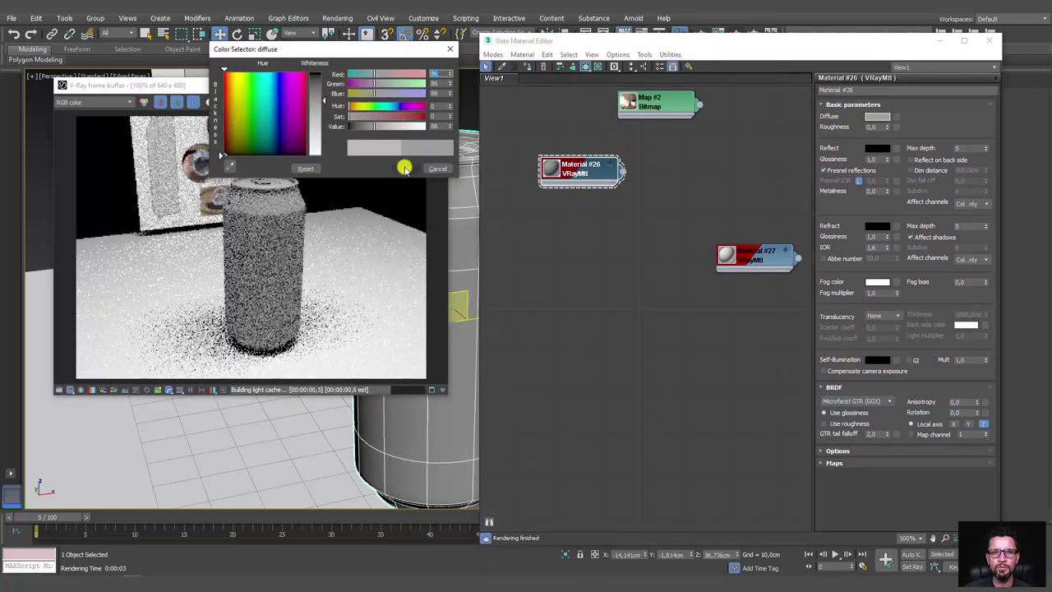
left_click(404, 169)
left_click(876, 148)
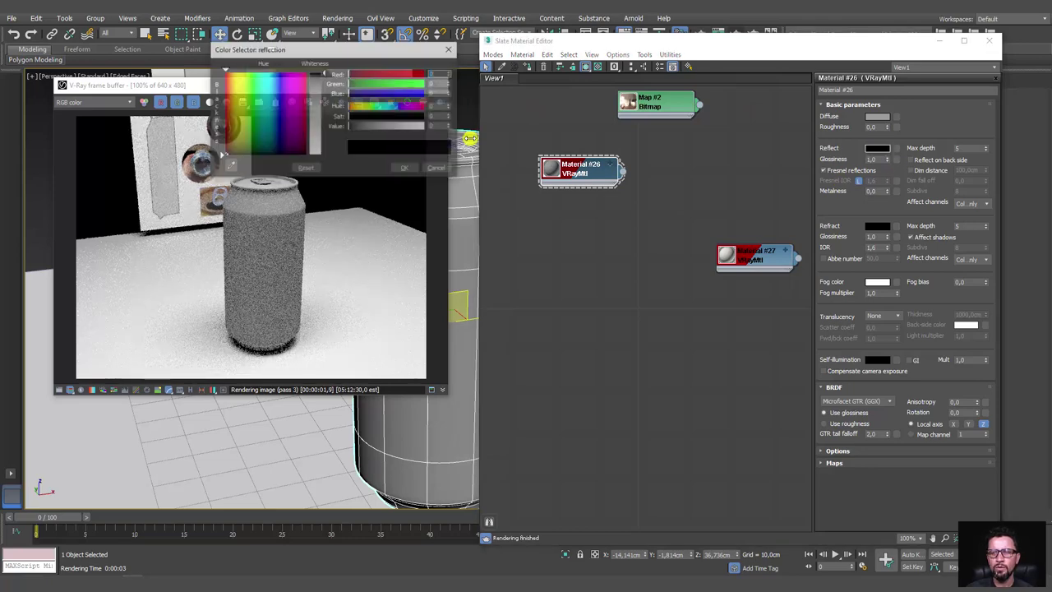
left_click_drag(379, 126, 426, 125)
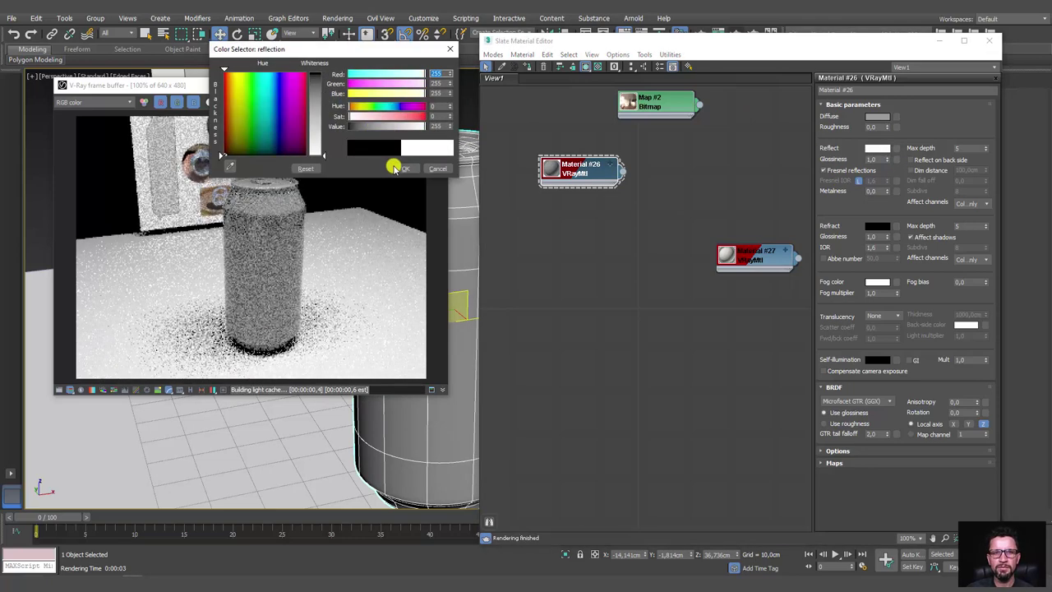
left_click(405, 168)
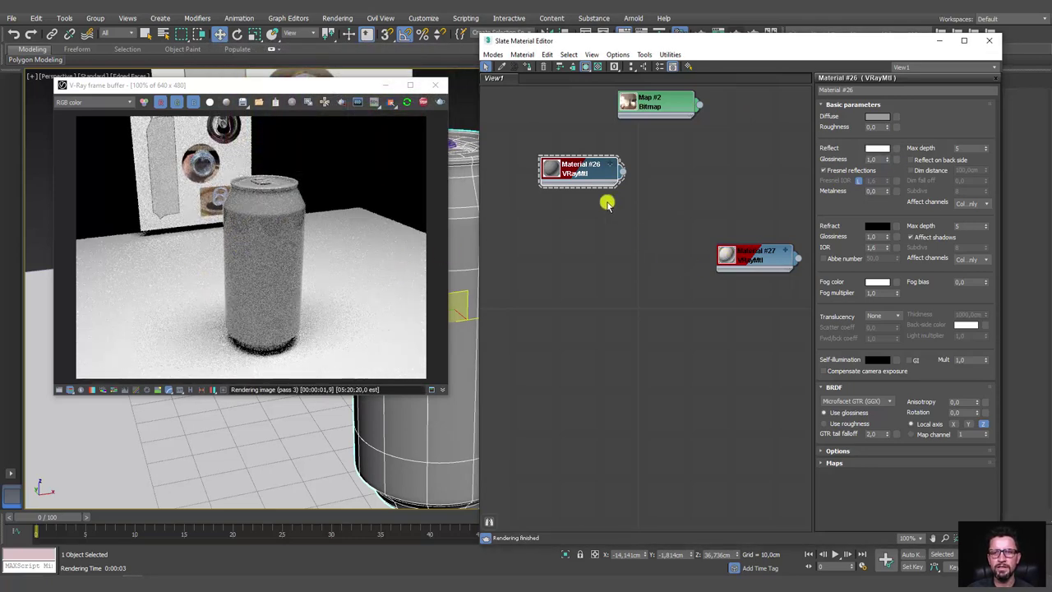
Wire the Map #2 bitmap output into Material #26 and arrange the two nodes side by side.
left_click_drag(586, 175, 652, 218)
left_click_drag(675, 103, 580, 163)
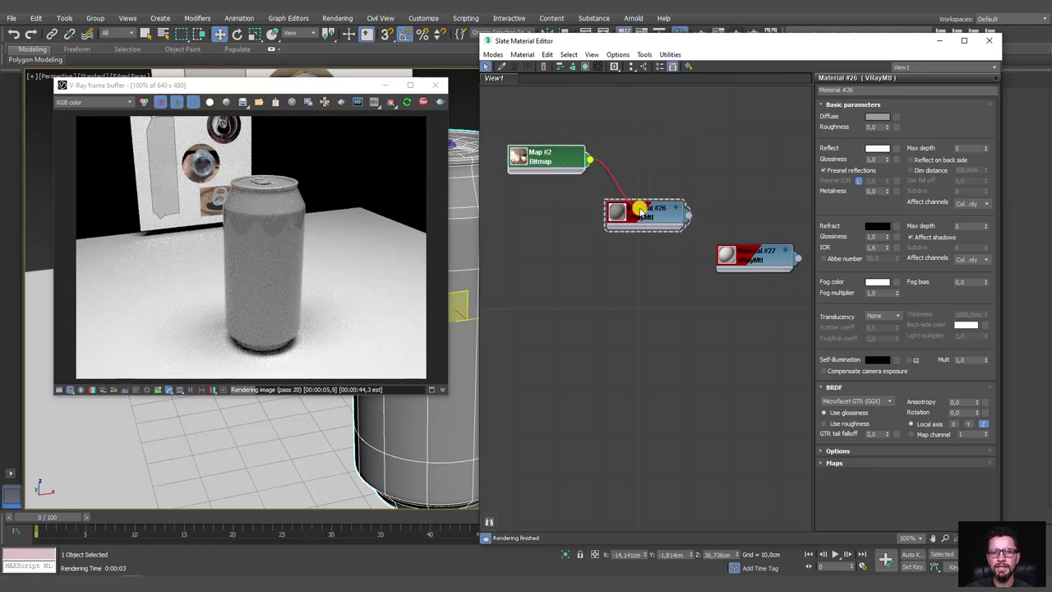
mouse_move(619, 167)
left_mouse_down()
mouse_move(621, 330)
mouse_move(606, 343)
left_mouse_up()
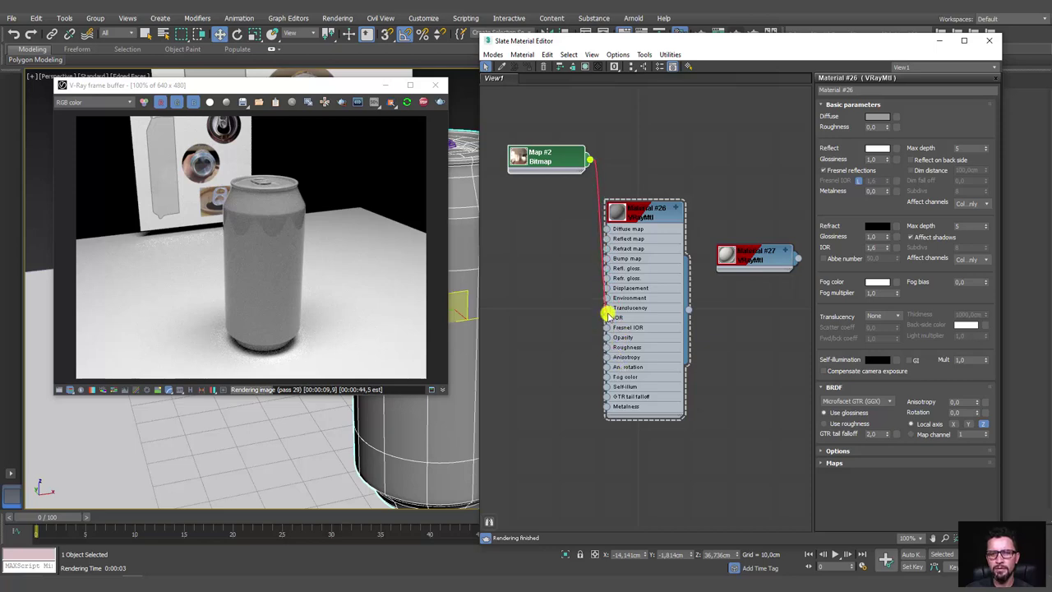
left_click_drag(606, 343, 605, 301)
left_click_drag(634, 212, 657, 168)
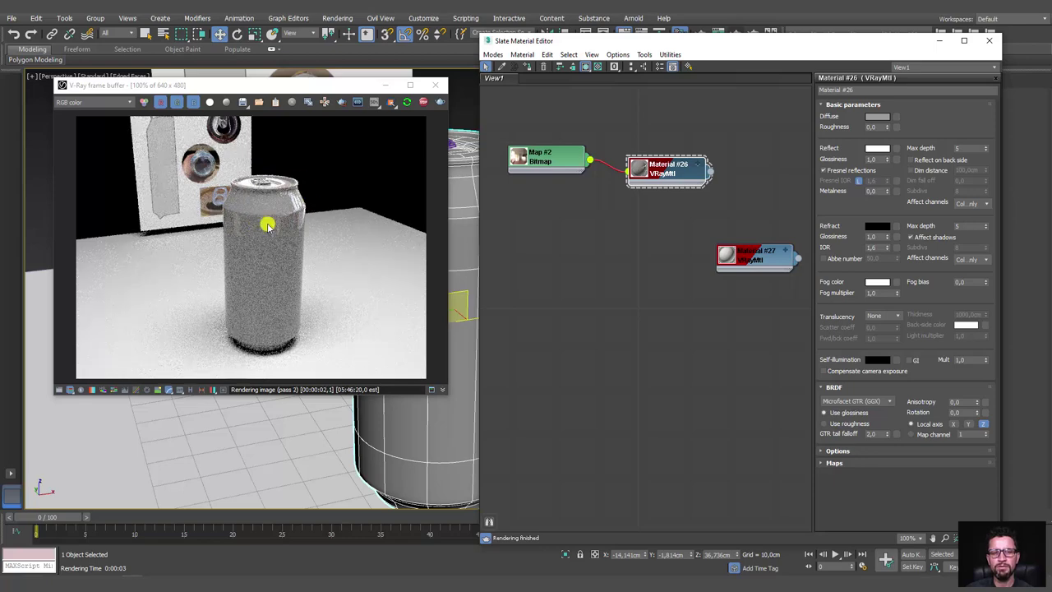
left_click_drag(649, 156, 660, 156)
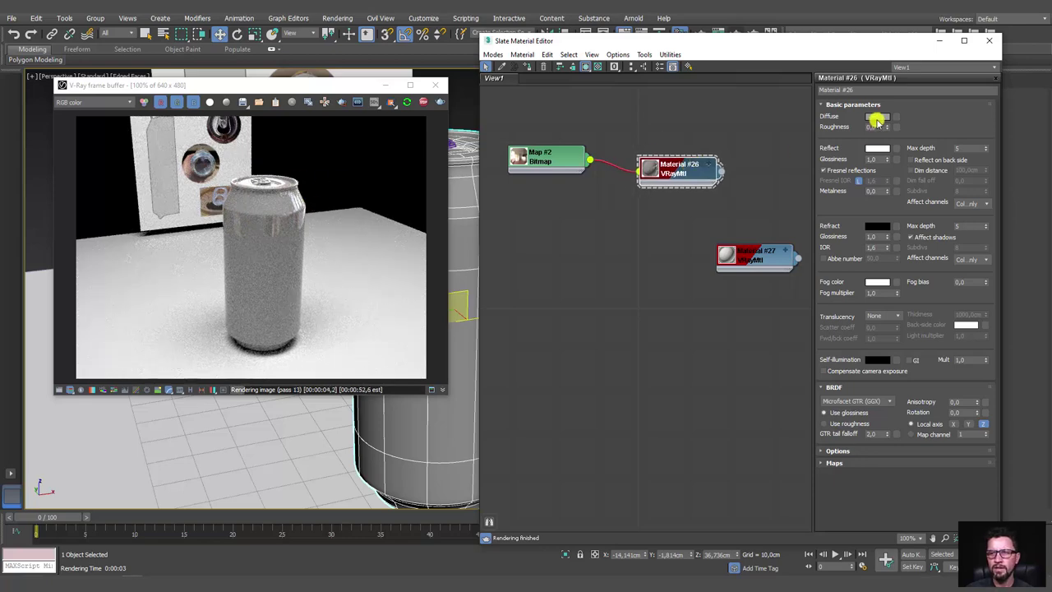
Set Material #26's diffuse colour Value to 0 for a black can.
left_click(877, 118)
left_click_drag(378, 125, 300, 134)
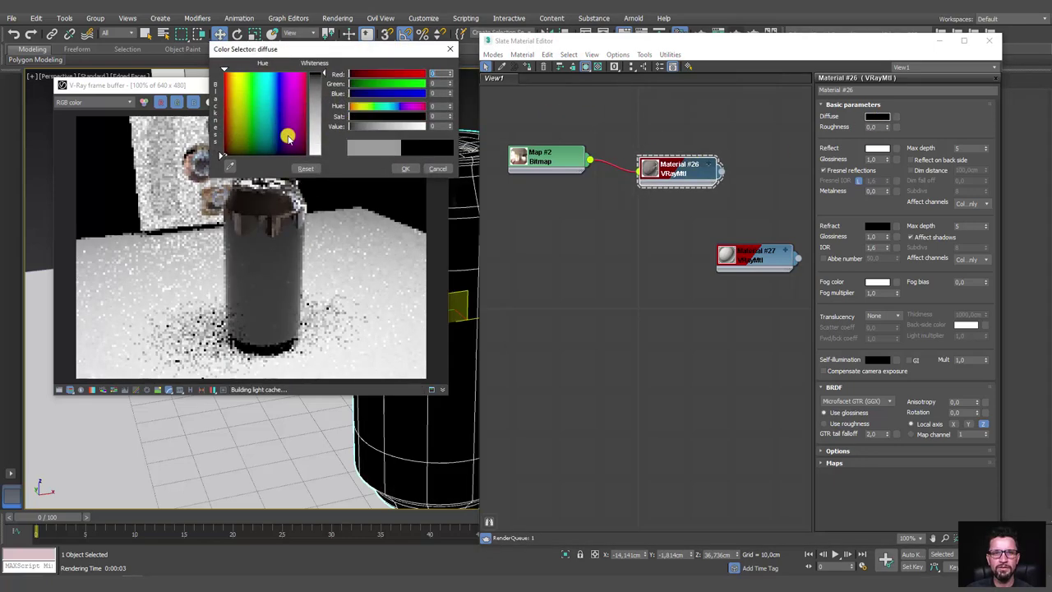
left_click(402, 168)
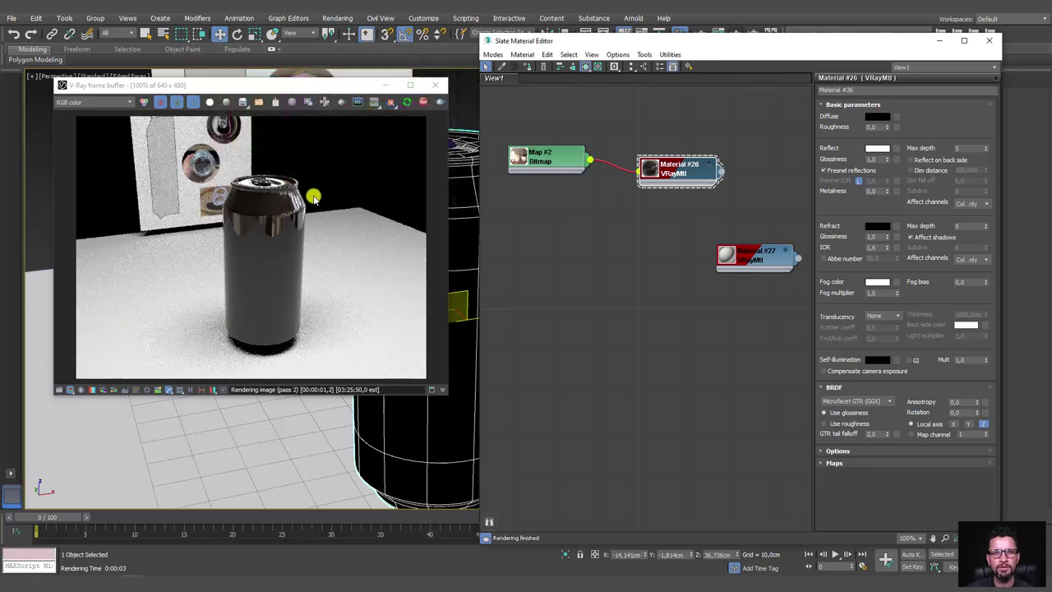
scroll(274, 216, "up", 3)
scroll(282, 218, "down", 3)
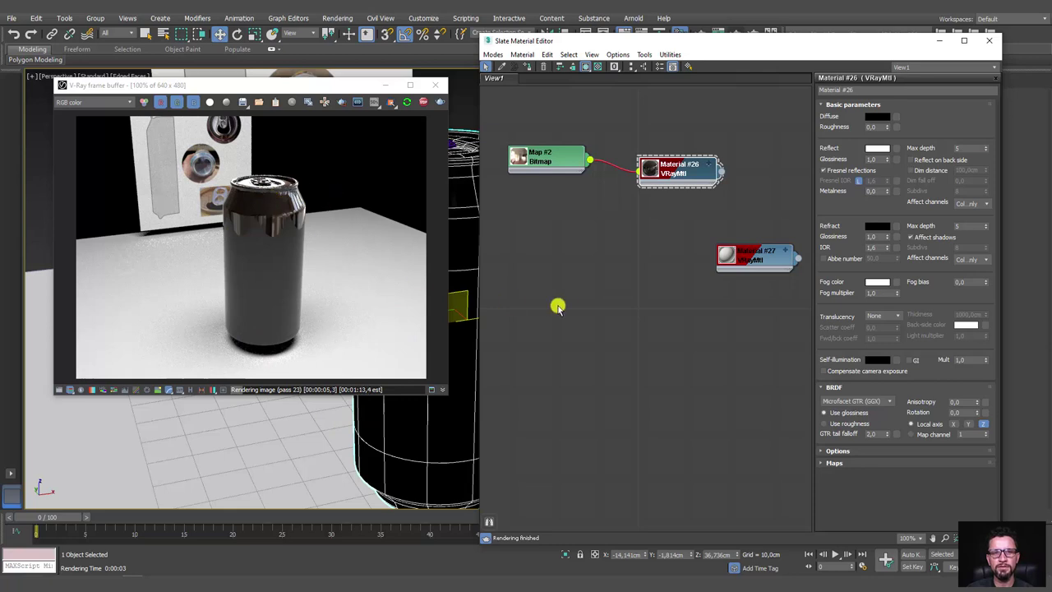
Hide the floor plane with Hide Selection.
left_click(277, 467)
right_click(277, 456)
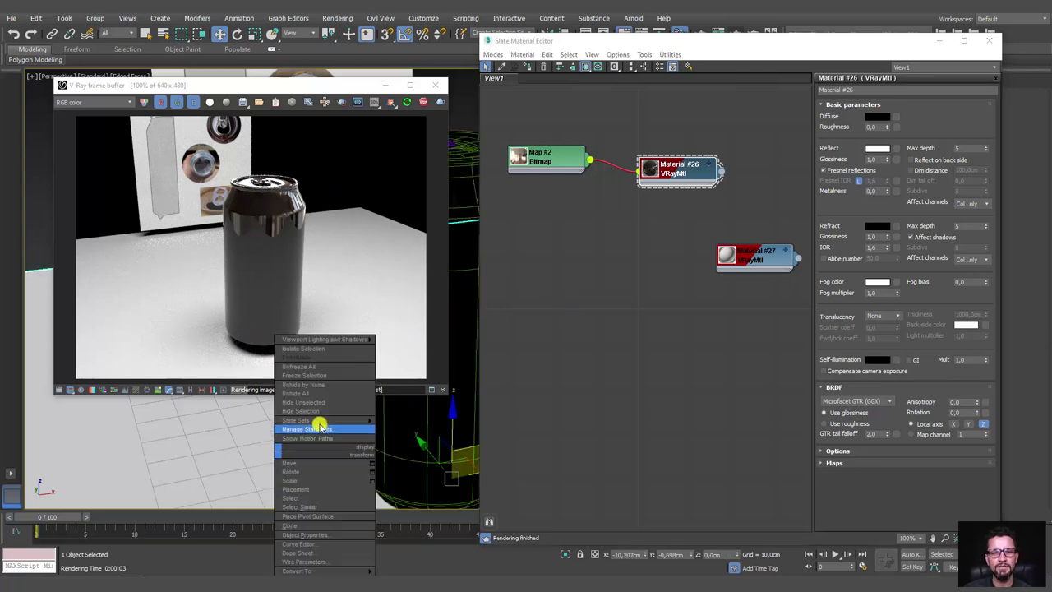
left_click(305, 411)
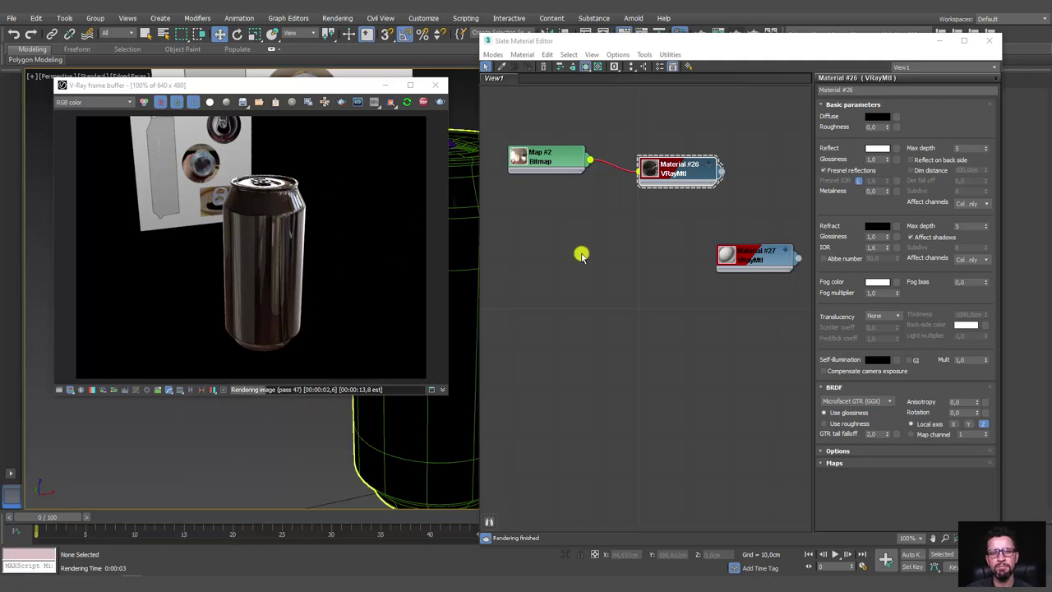
left_click_drag(672, 162, 684, 162)
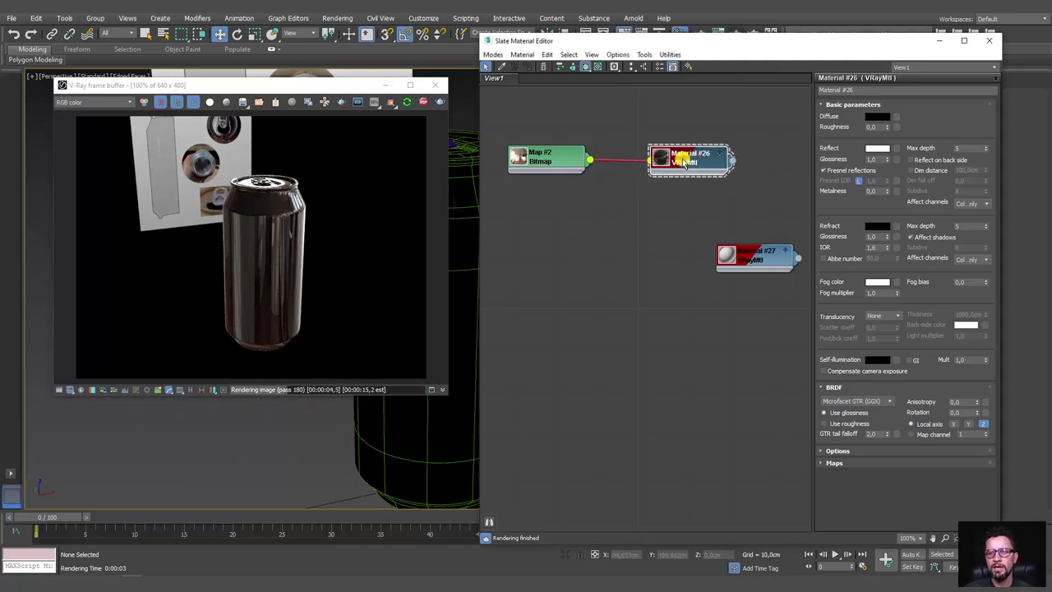
Set Material #26's reflection glossiness to 0,7, leaving metalness reset at 0,0.
double_click(876, 159)
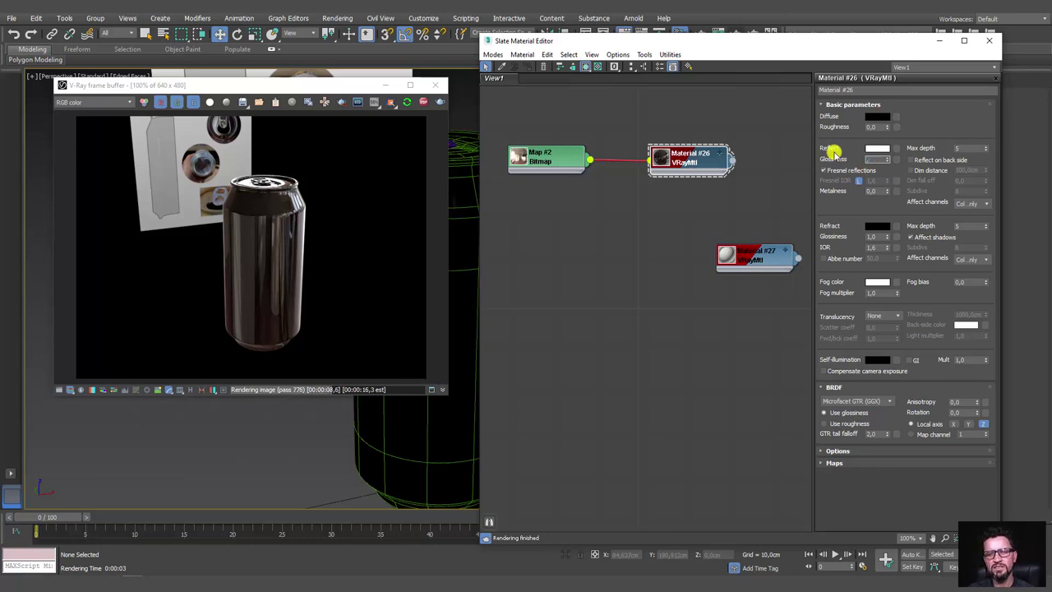
key("Return")
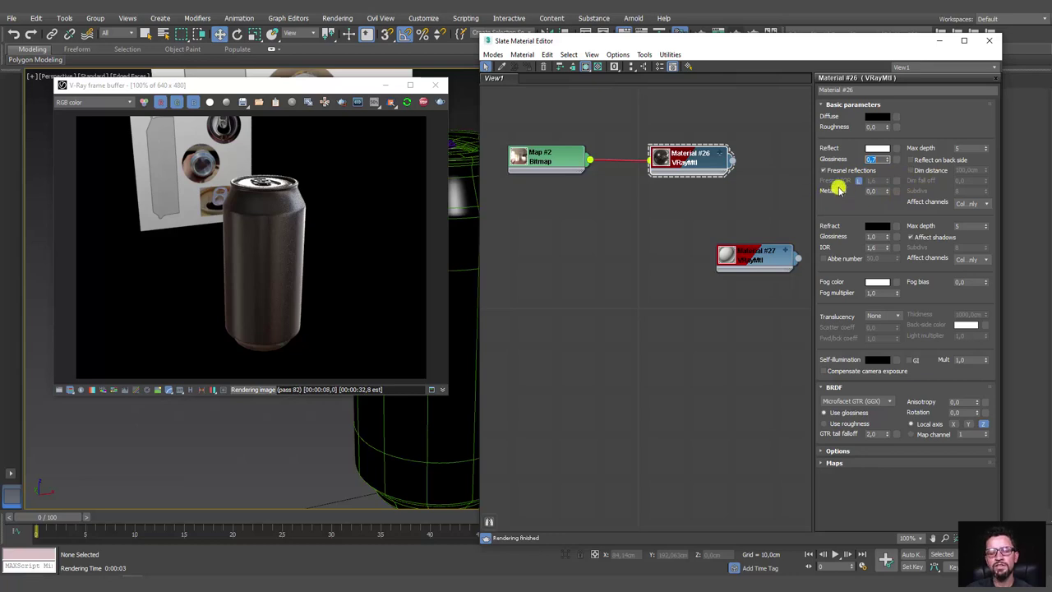
left_click_drag(887, 189, 864, 552)
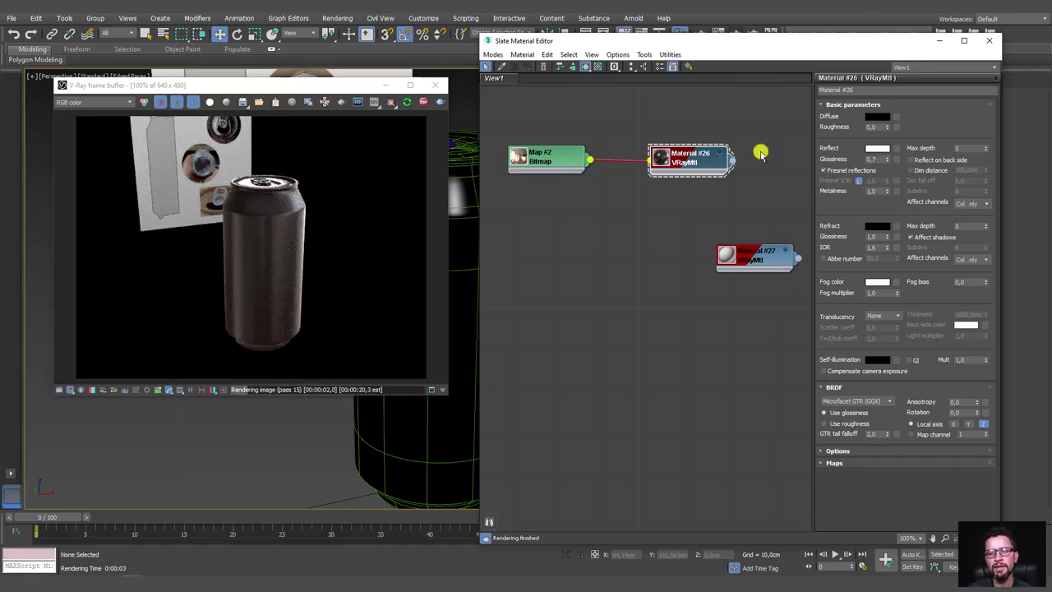
right_click(887, 192)
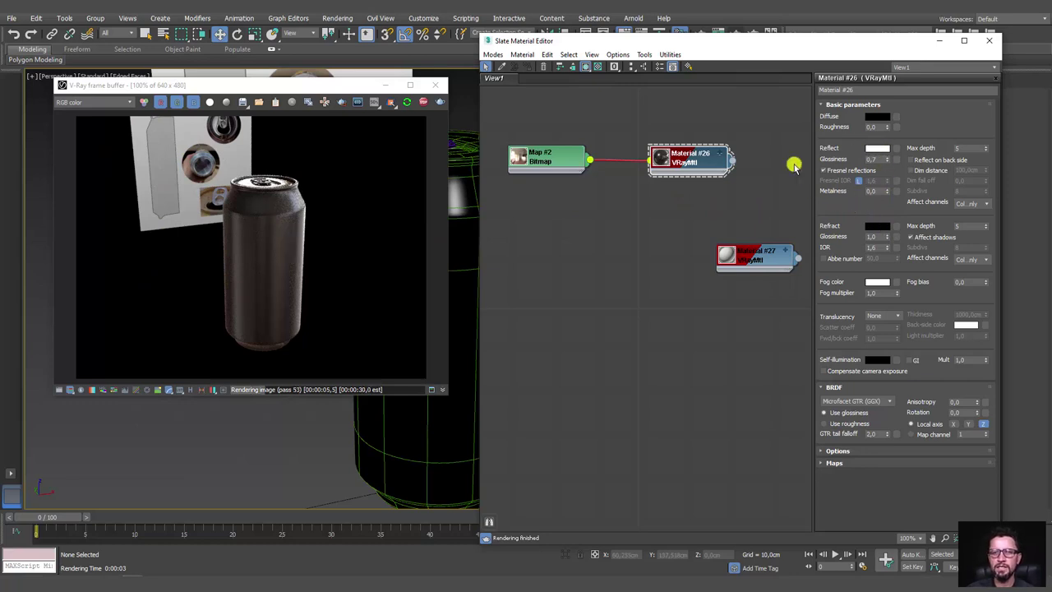
Lighten Material #26's diffuse to Value about 181, then tint it with Saturation 25.
left_click(877, 116)
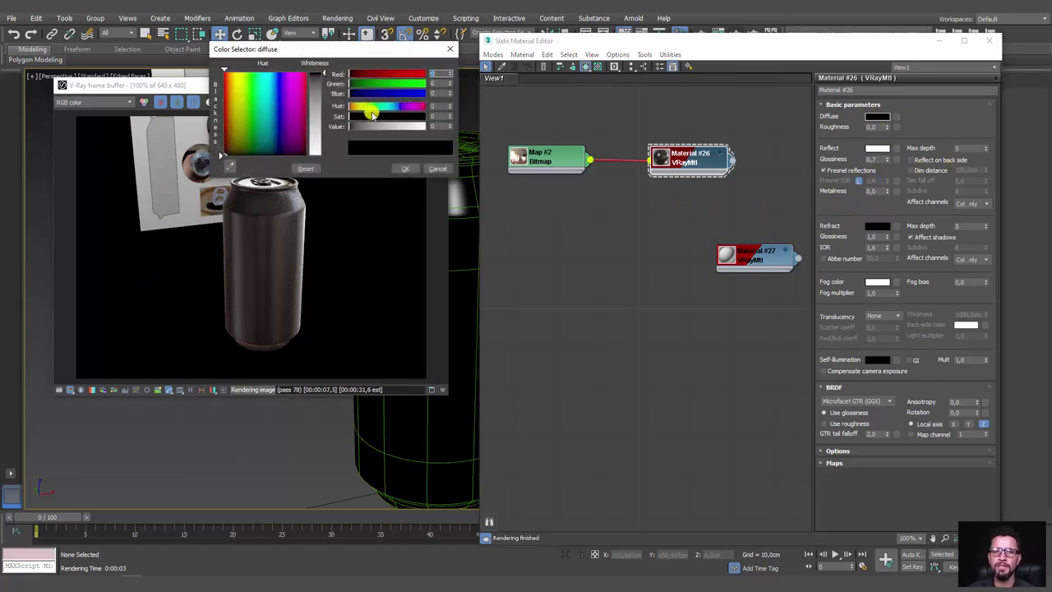
left_click_drag(366, 128, 403, 130)
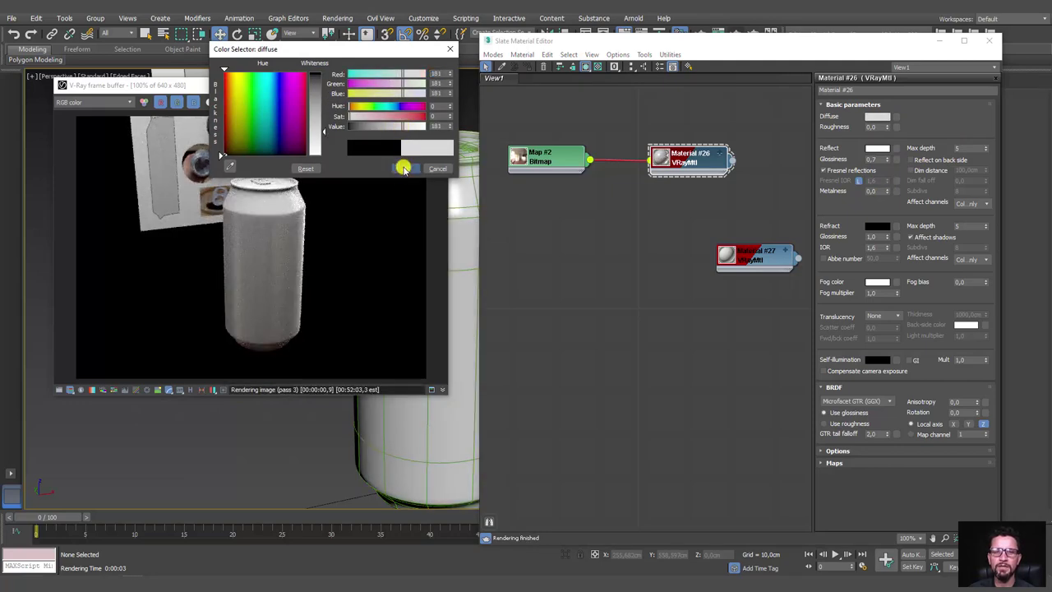
left_click(404, 168)
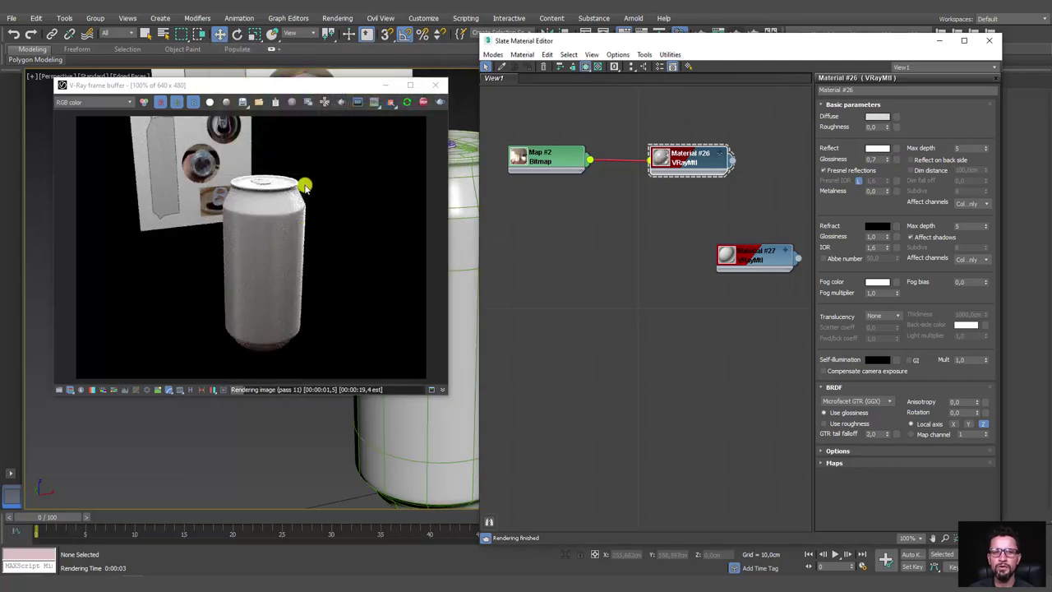
left_click(876, 116)
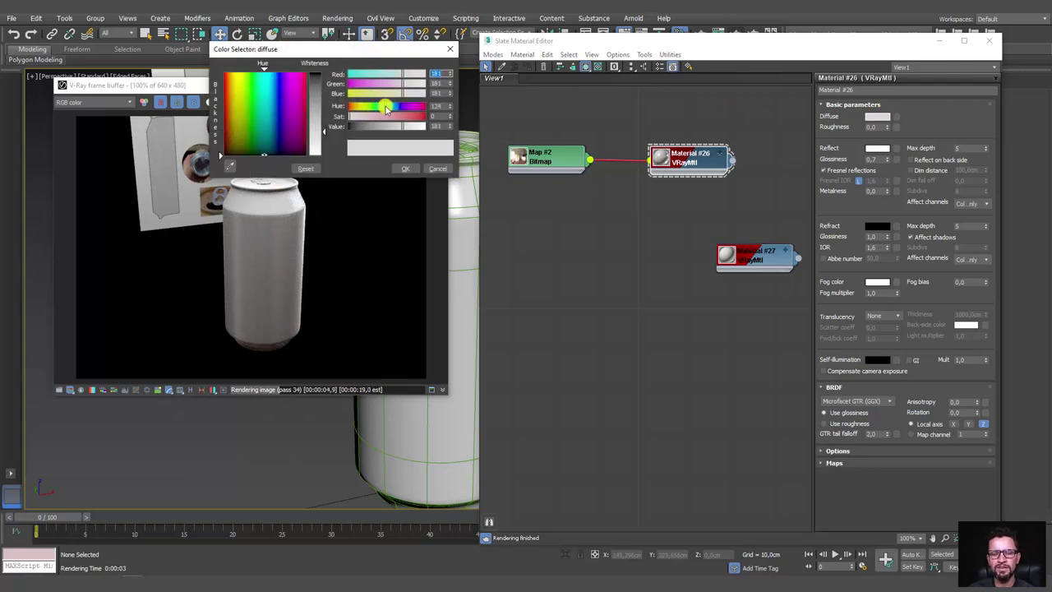
left_click_drag(352, 117, 355, 120)
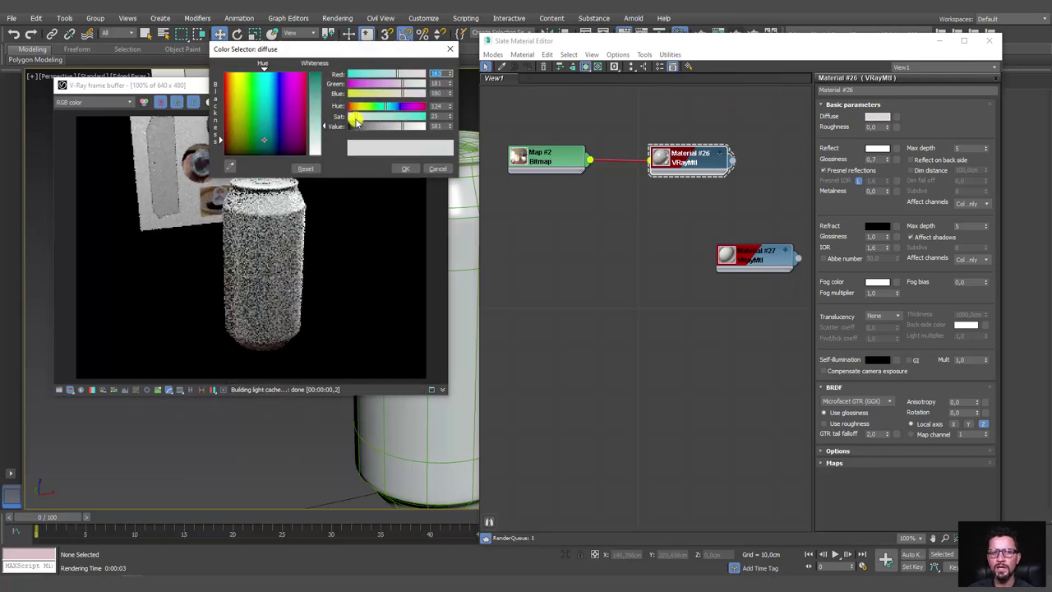
left_click(404, 167)
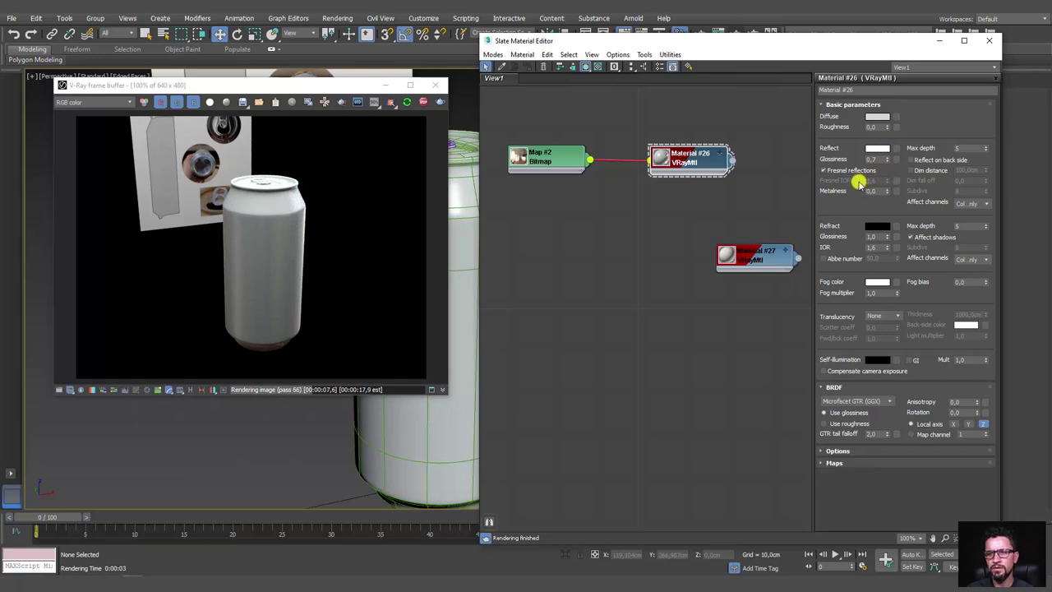
Unlock Fresnel IOR and set it to 2,5, with reflection glossiness 0,85.
left_click(858, 180)
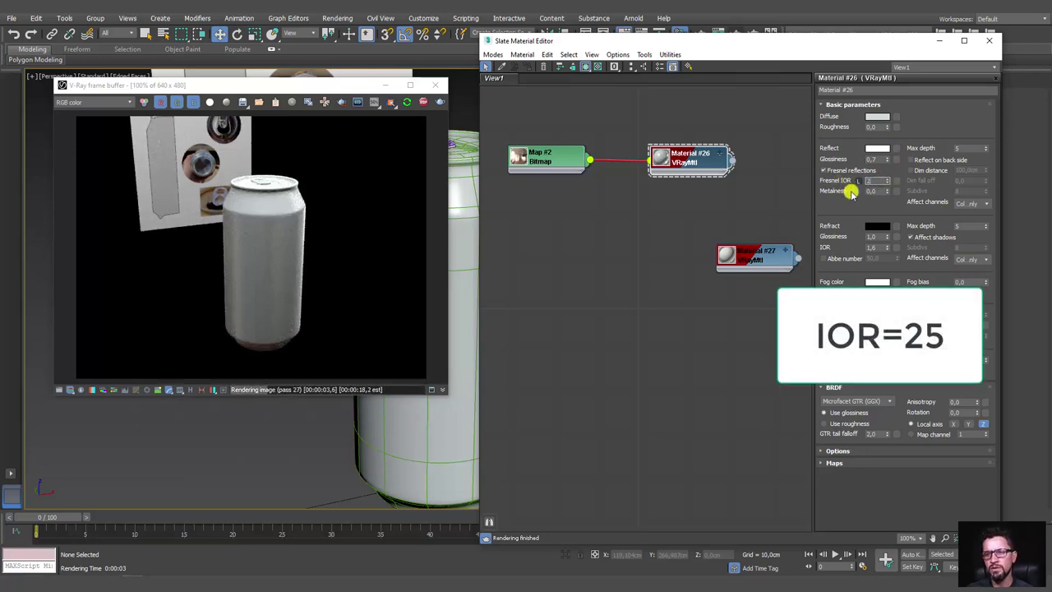
type(",5")
key("Return")
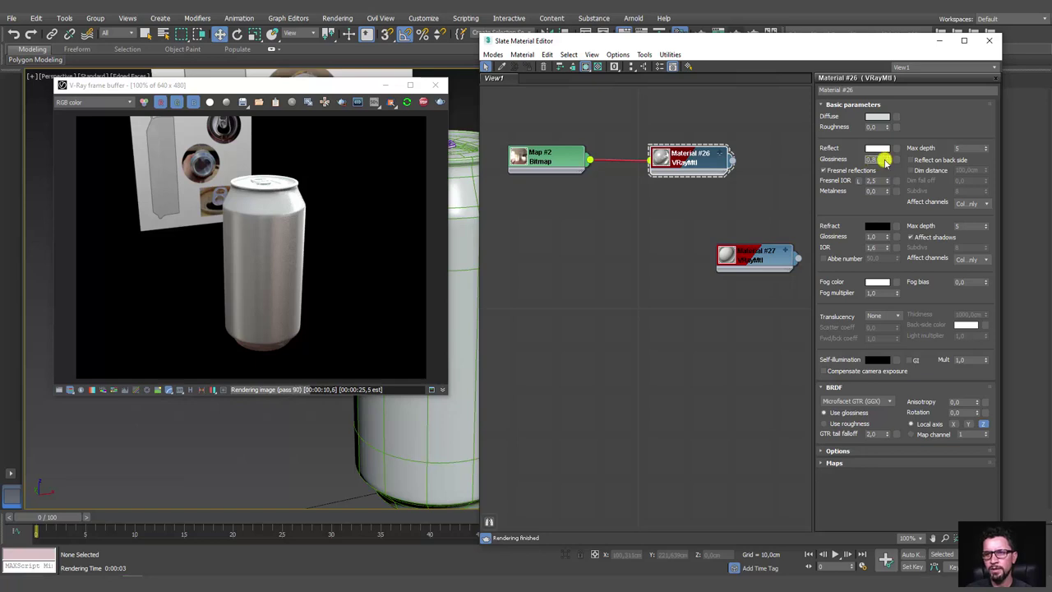
key("Return")
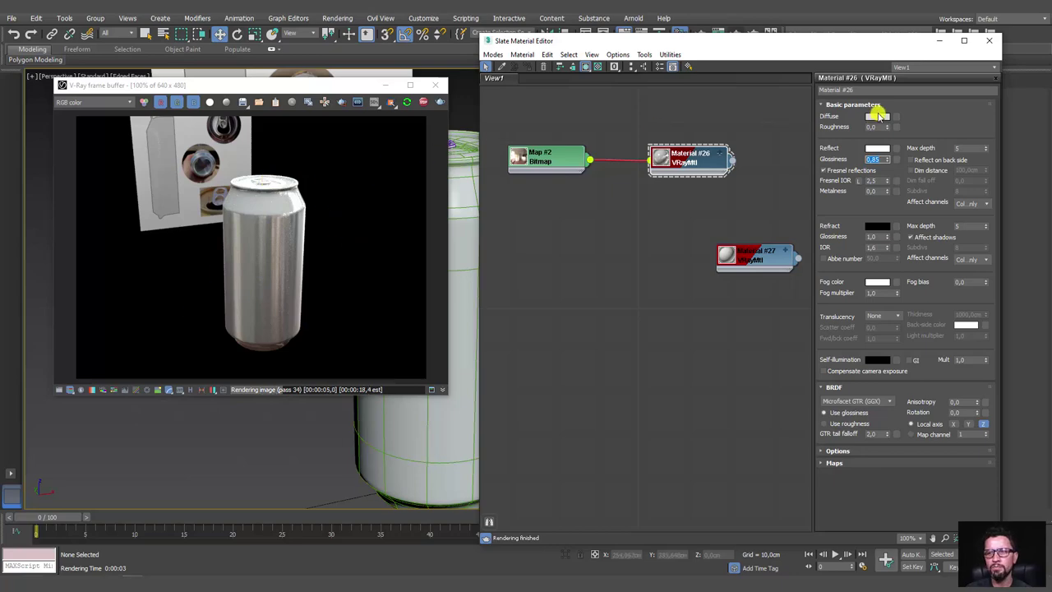
Change Material #26's diffuse to a pale bluish grey (Hue 163, Sat 45).
left_click(877, 116)
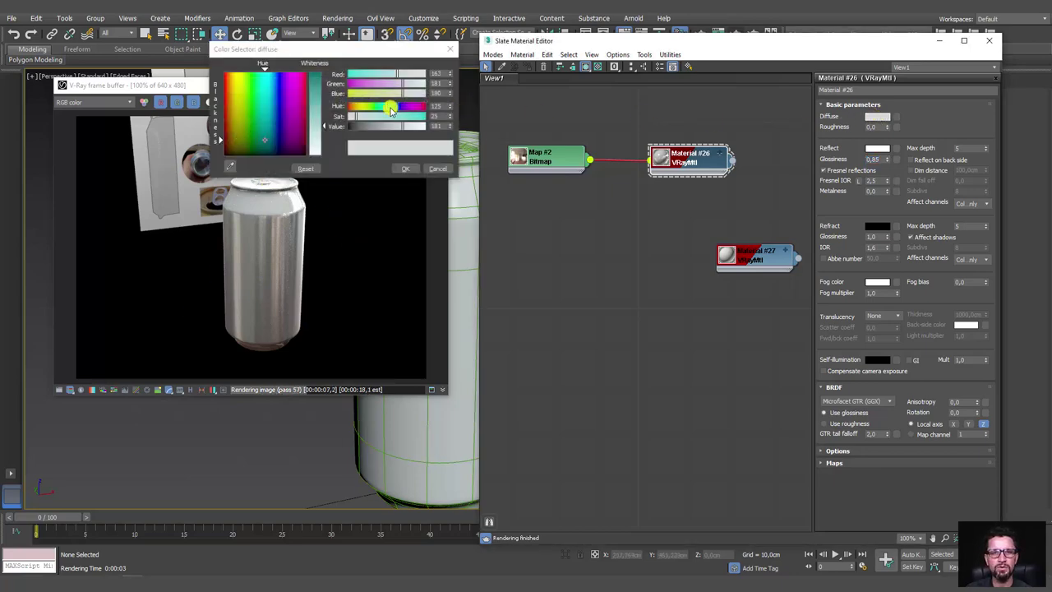
left_click_drag(391, 111, 380, 144)
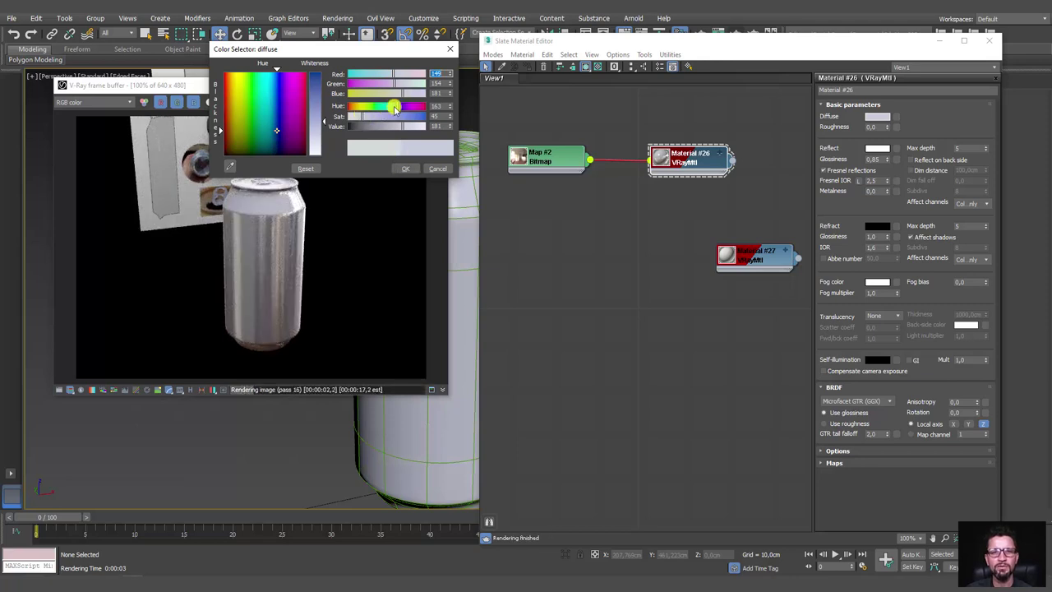
left_click(394, 110)
left_click(405, 167)
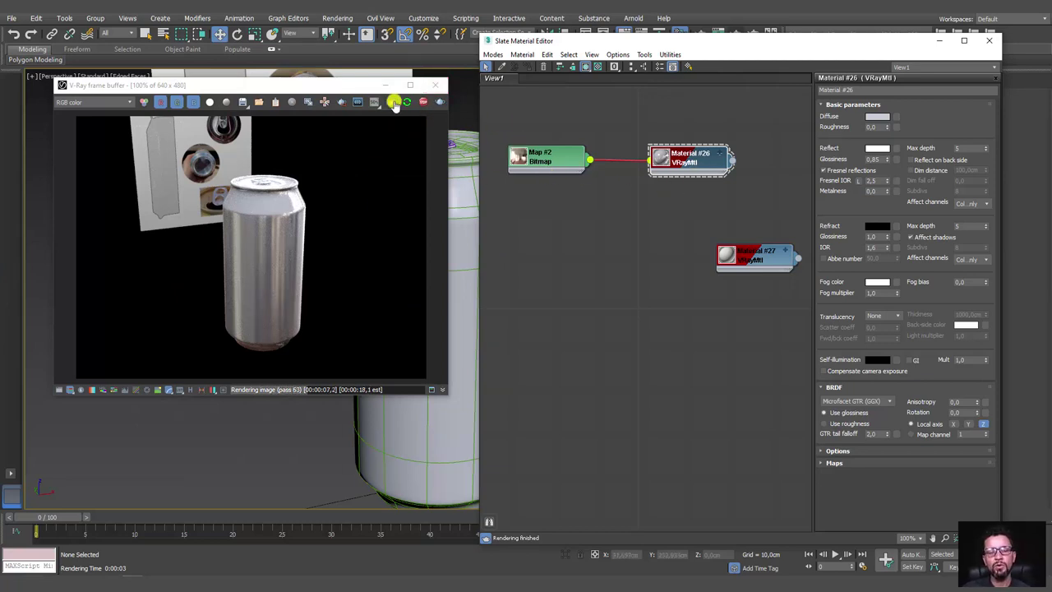
Select Material #28 and eyedrop the reference plane's material into the Slate editor.
mouse_move(695, 169)
left_mouse_down()
mouse_move(717, 180)
mouse_move(682, 201)
mouse_move(679, 175)
mouse_move(708, 154)
mouse_move(666, 255)
left_mouse_up()
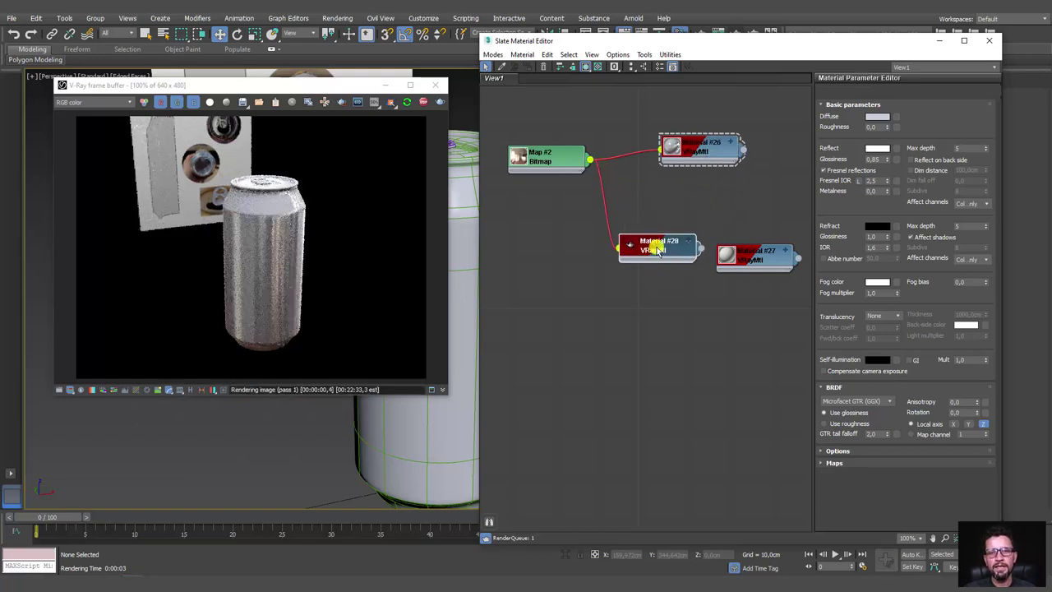
left_click(657, 251)
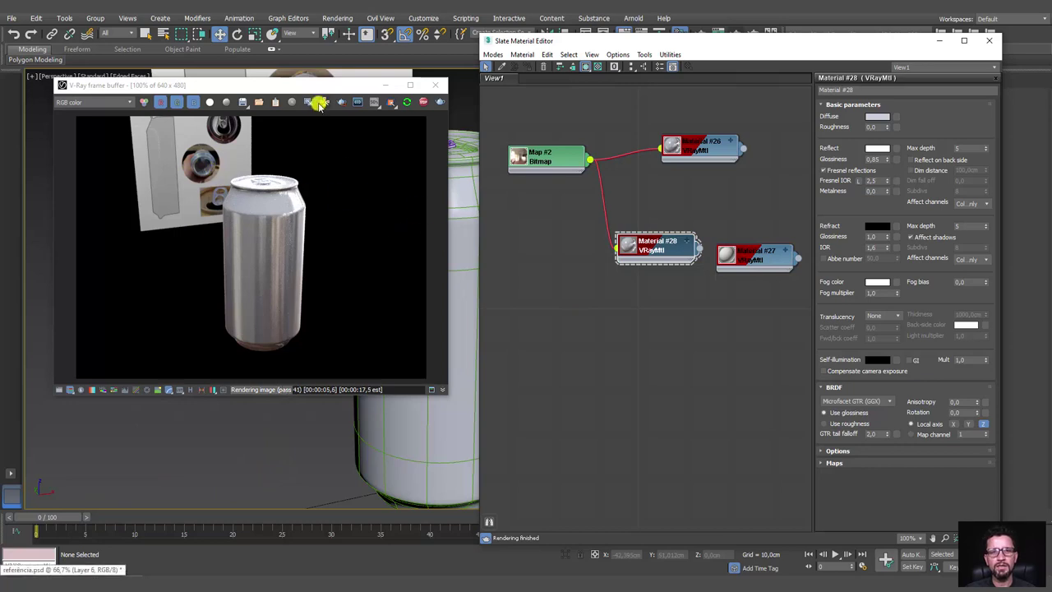
left_click_drag(316, 85, 229, 168)
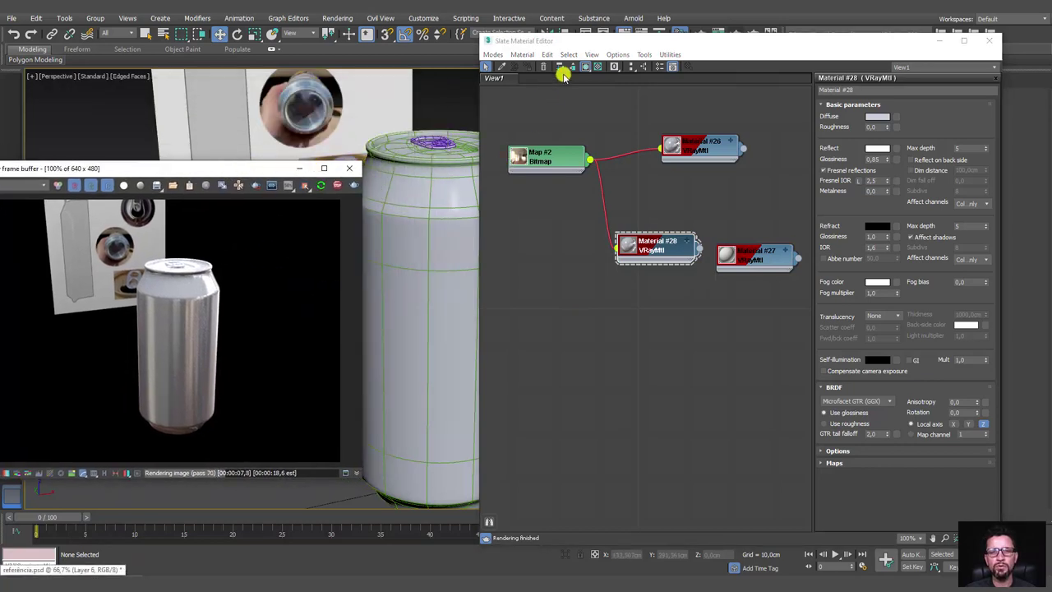
left_click(501, 66)
left_click(314, 108)
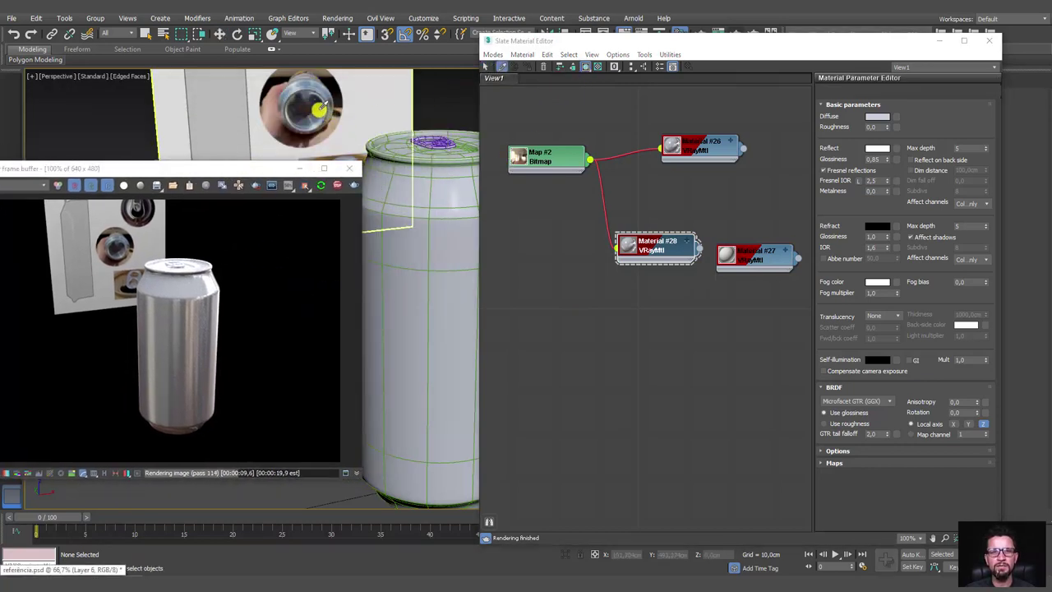
Delete Material #25, wire its Map #1 bitmap into Material #28, and close the frame buffer.
mouse_move(633, 175)
left_mouse_down()
mouse_move(616, 175)
mouse_move(604, 239)
mouse_move(575, 293)
left_mouse_up()
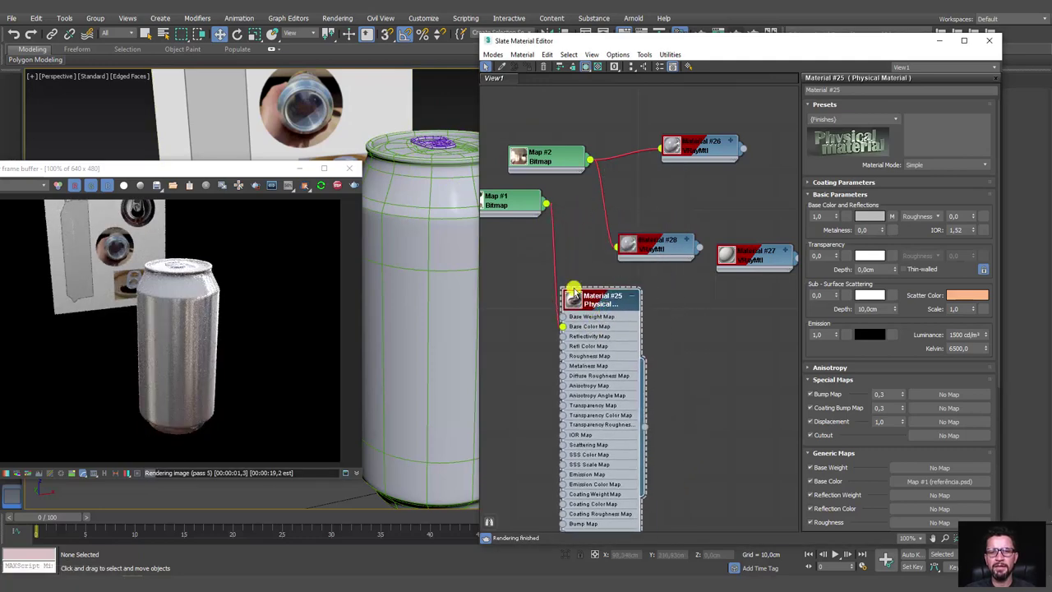
key("ctrl+z")
mouse_move(544, 205)
left_mouse_down()
mouse_move(577, 308)
mouse_move(622, 263)
left_mouse_up()
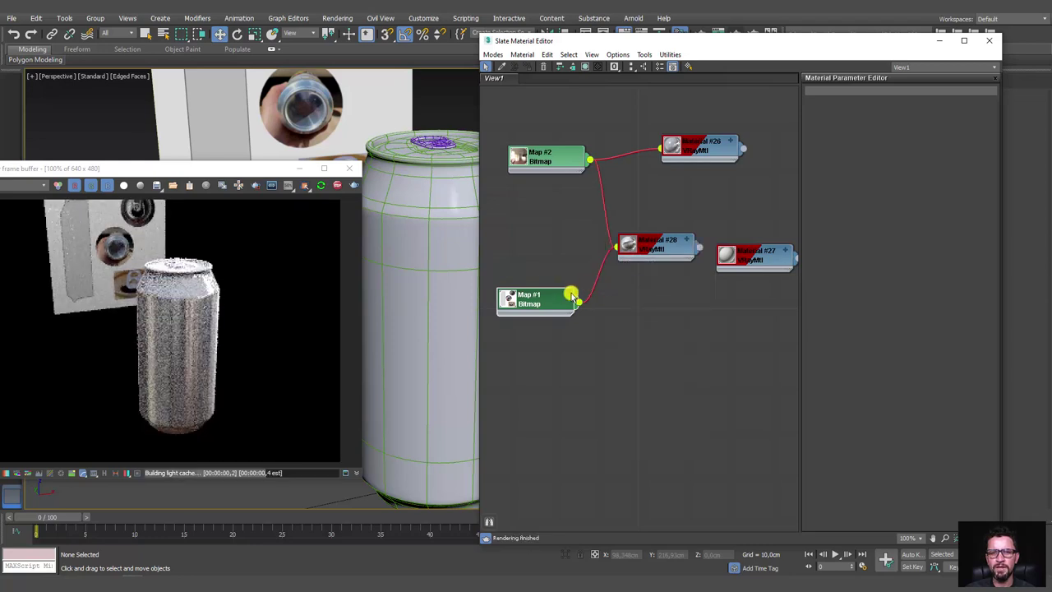
left_click_drag(570, 295, 565, 253)
left_click_drag(629, 243, 643, 307)
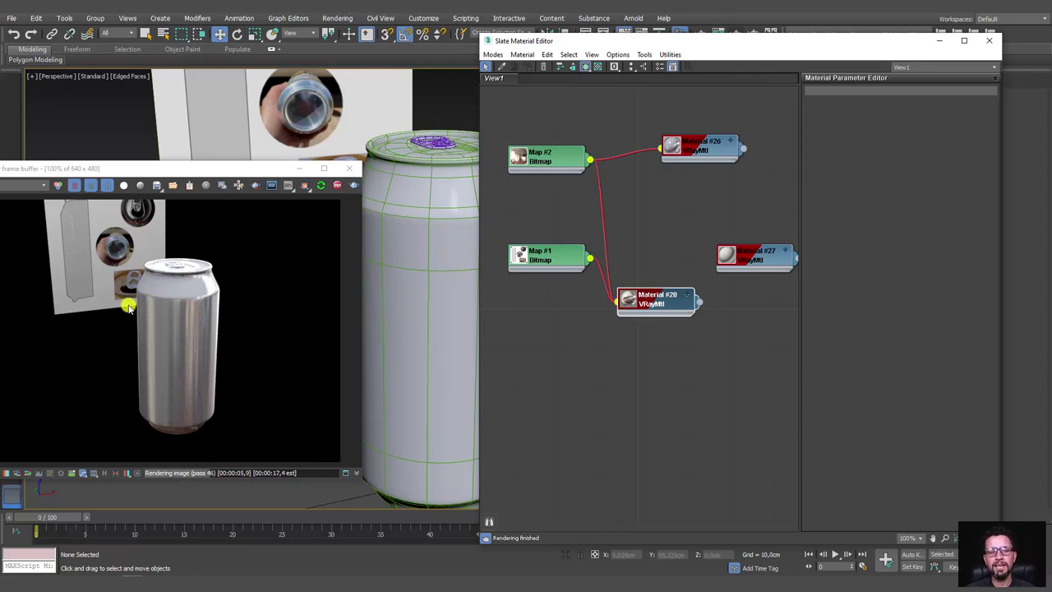
left_click(349, 170)
Collapse the can's modifiers below TurboSmooth into a single mesh.
left_click(349, 170)
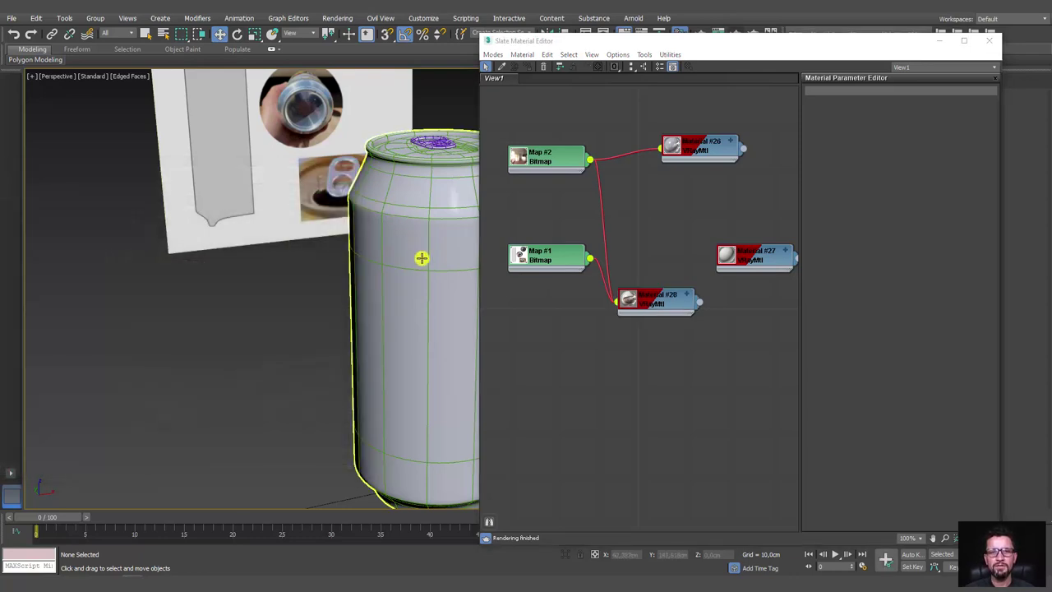
scroll(418, 258, "down", 5)
left_click(221, 236)
left_click(939, 41)
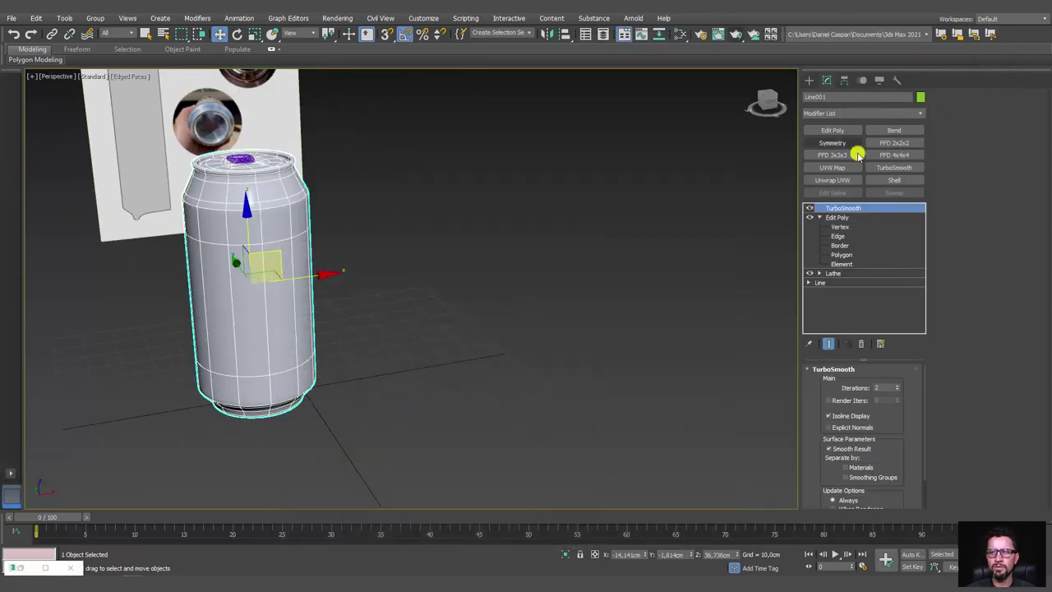
left_click(812, 210)
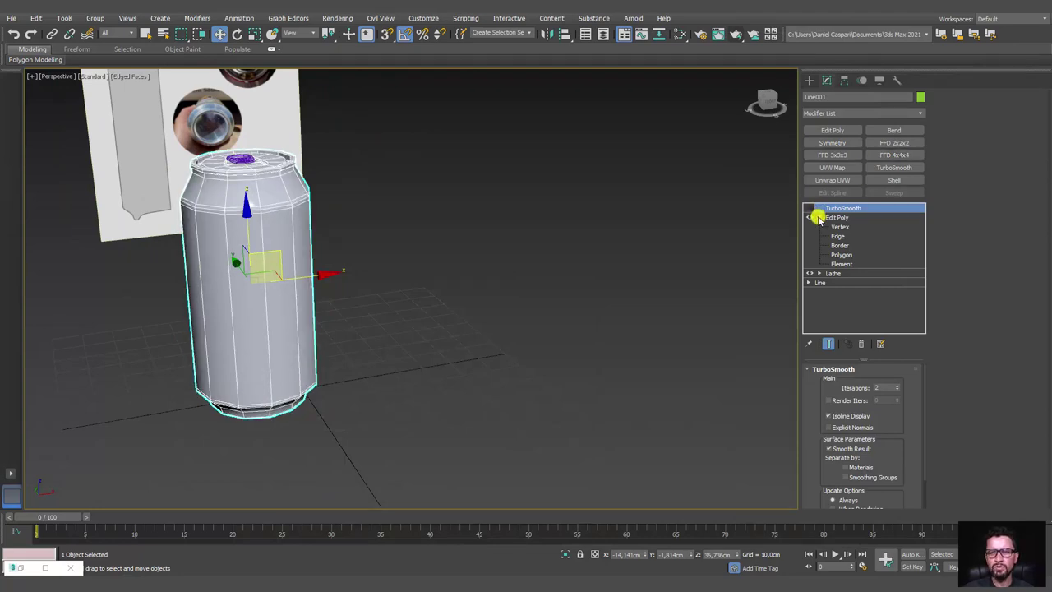
left_click(817, 218)
right_click(828, 210)
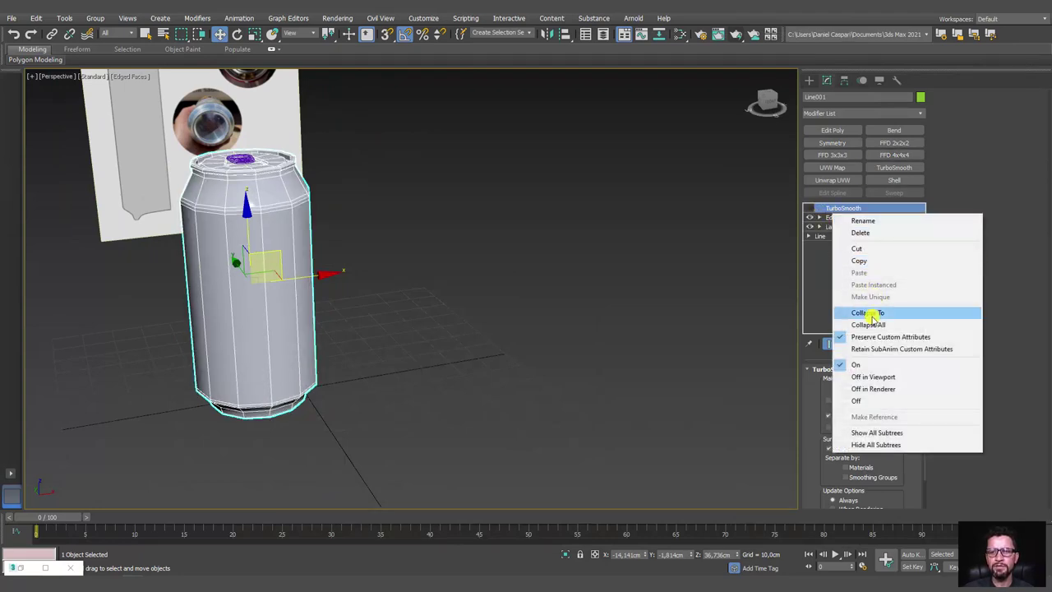
left_click(866, 313)
left_click(575, 338)
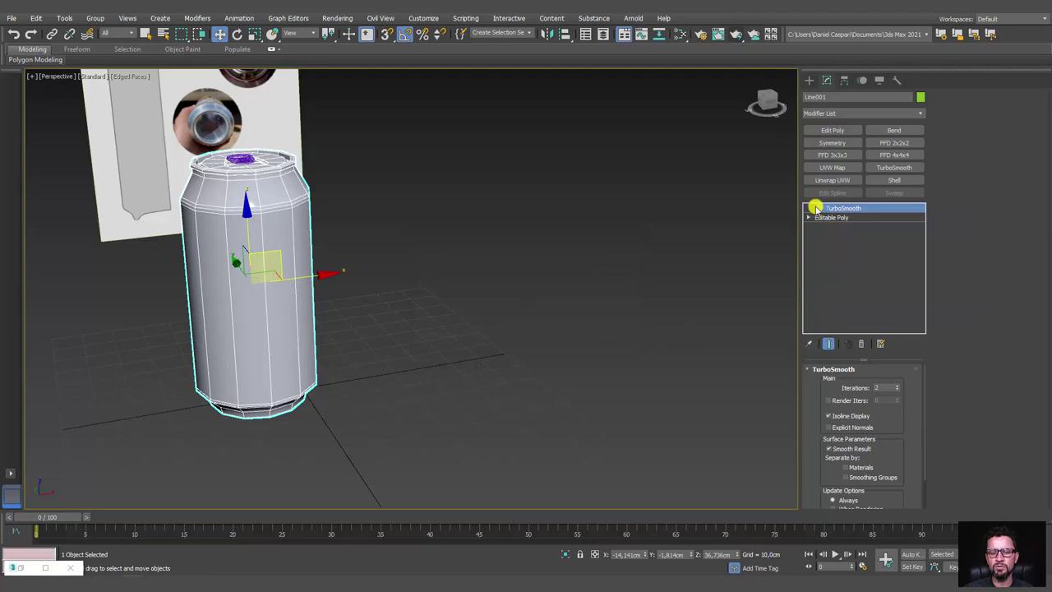
In Polygon mode, select the can's body polygons, growing and inverting the selection.
left_click(810, 218)
left_click(824, 255)
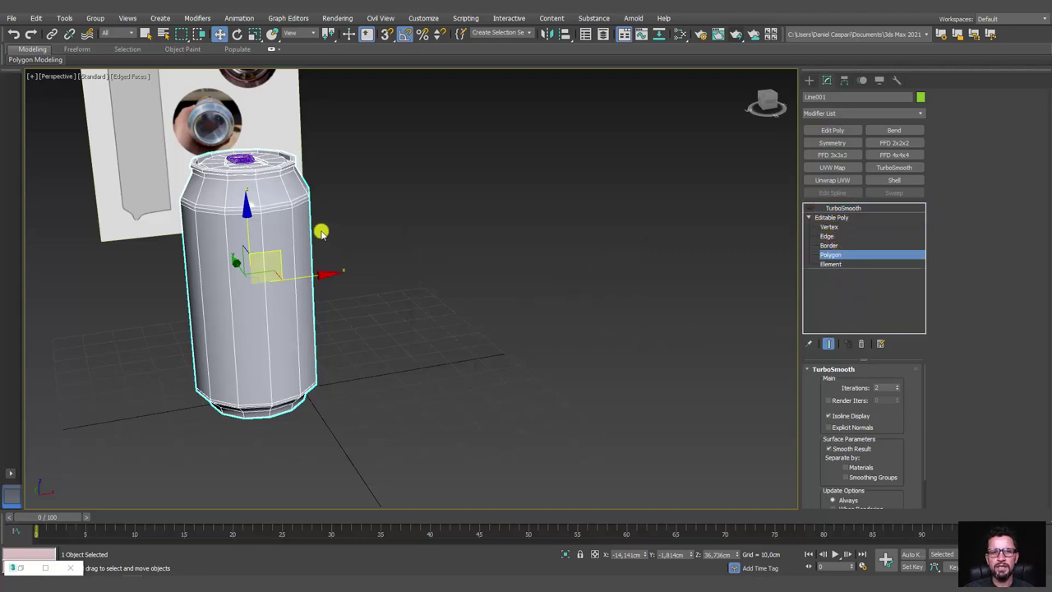
middle_click_drag(320, 233, 304, 220, "alt")
left_click_drag(93, 306, 150, 312)
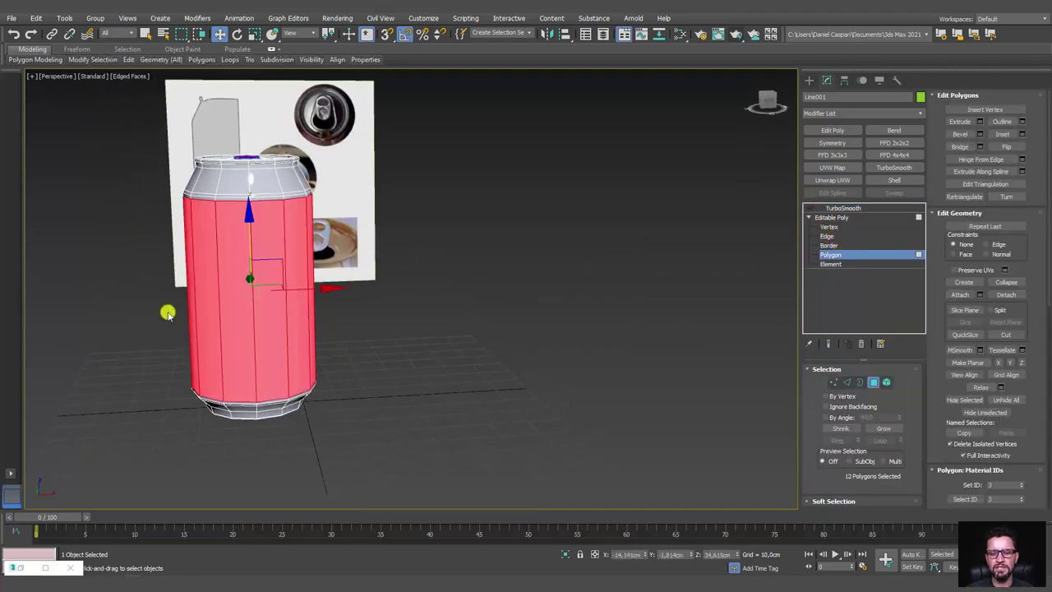
key("ctrl+Page_Up")
key("ctrl+Page_Up")
key("ctrl+Page_Up")
key("ctrl+Page_Up")
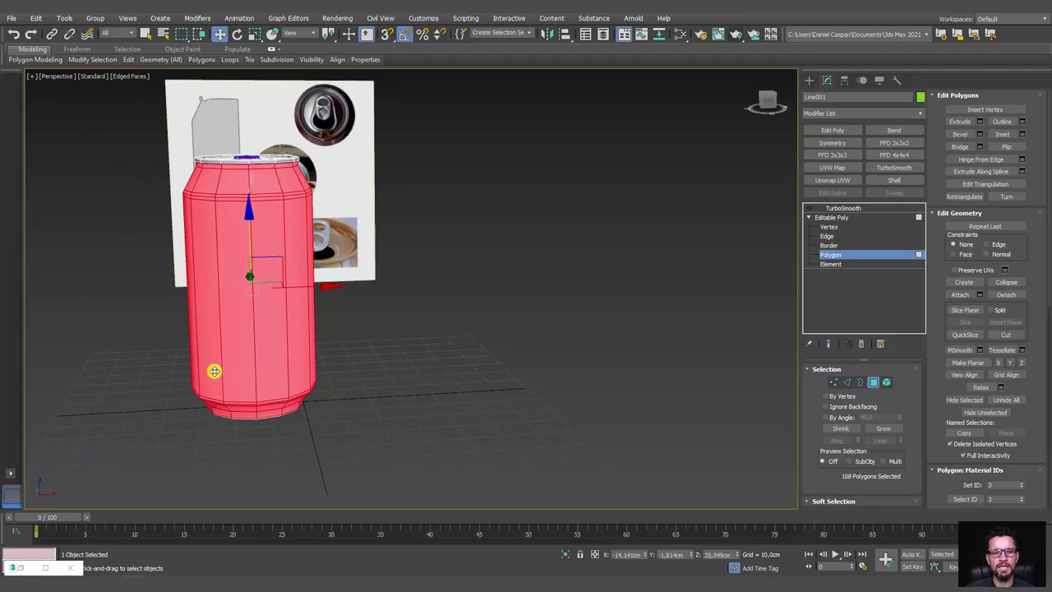
key("f")
scroll(247, 365, "down", 5)
scroll(294, 380, "up", 5)
scroll(525, 394, "up", 2)
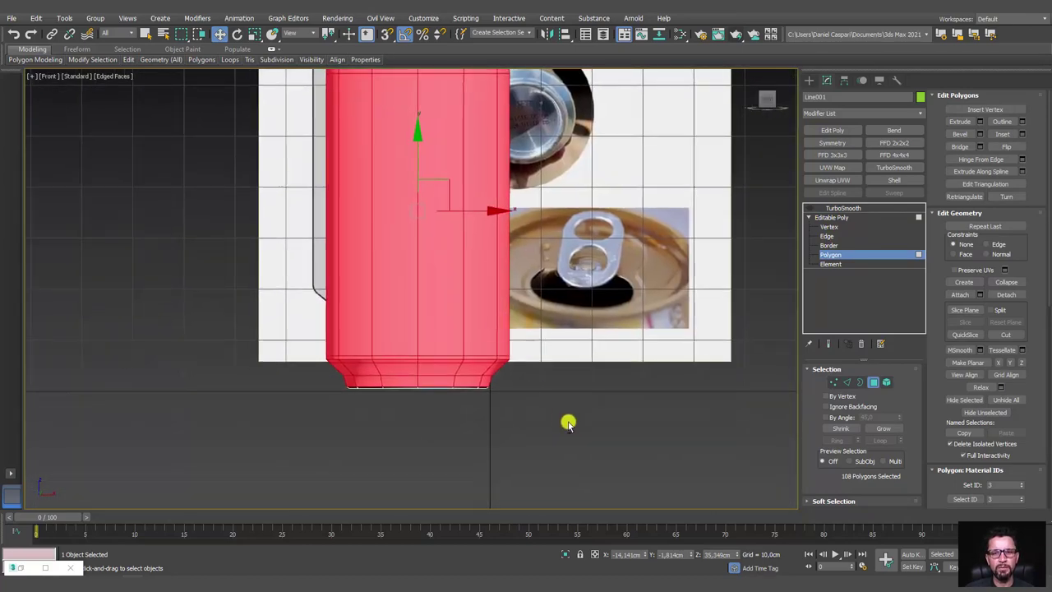
key("ctrl+i")
scroll(150, 287, "down", 2)
mouse_move(151, 286)
middle_mouse_down("alt")
mouse_move(469, 197)
mouse_move(323, 220)
middle_mouse_up("alt")
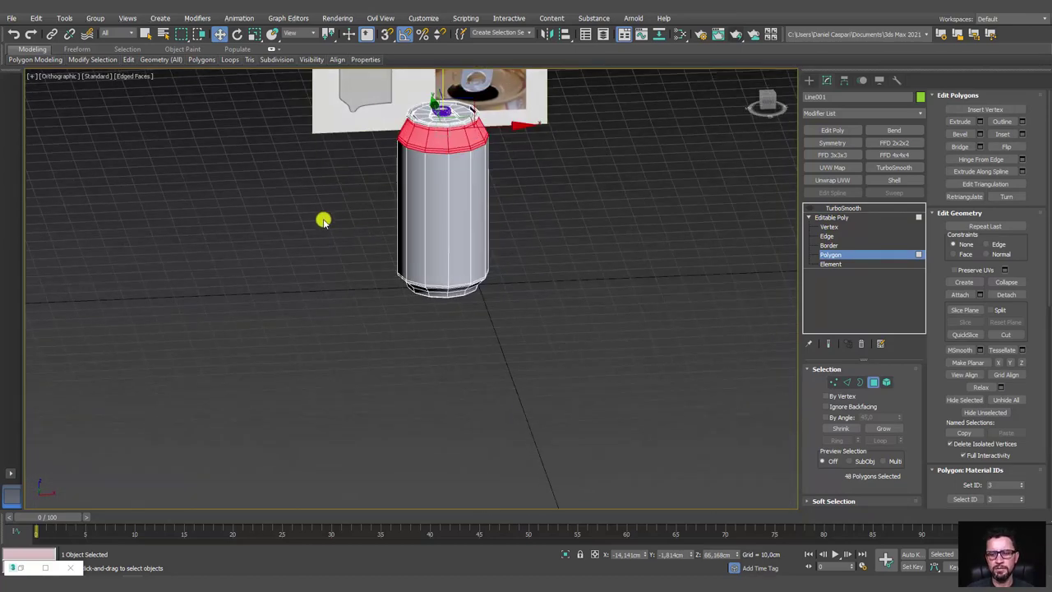
key("ctrl+i")
Refine the selection to the 72 side-wall polygons, including the top ring and excluding the bottom.
scroll(469, 246, "up", 2)
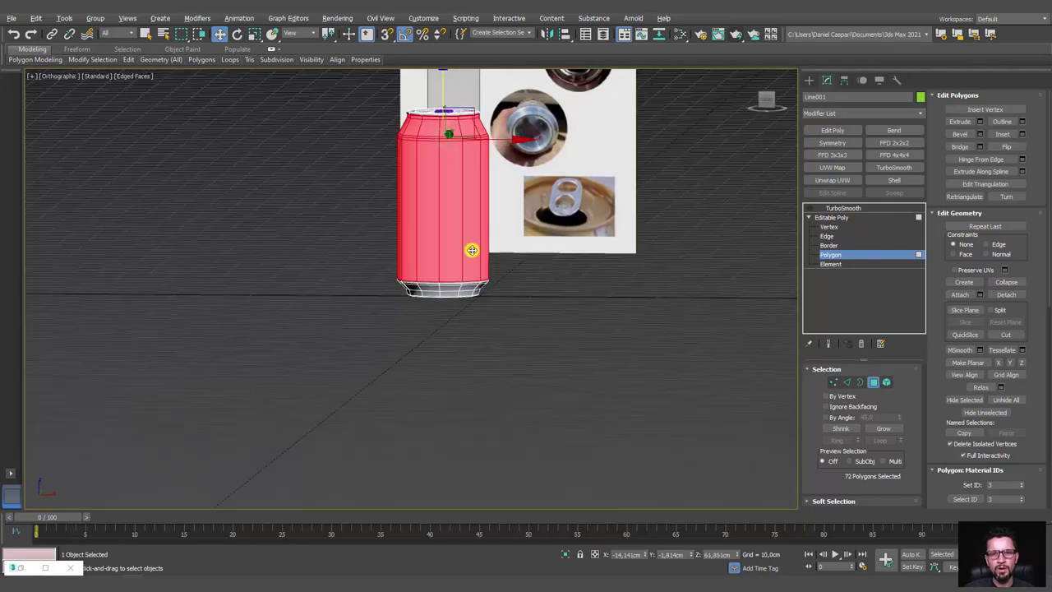
scroll(451, 113, "up", 4)
middle_click_drag(451, 112, 466, 157)
scroll(471, 150, "up", 1)
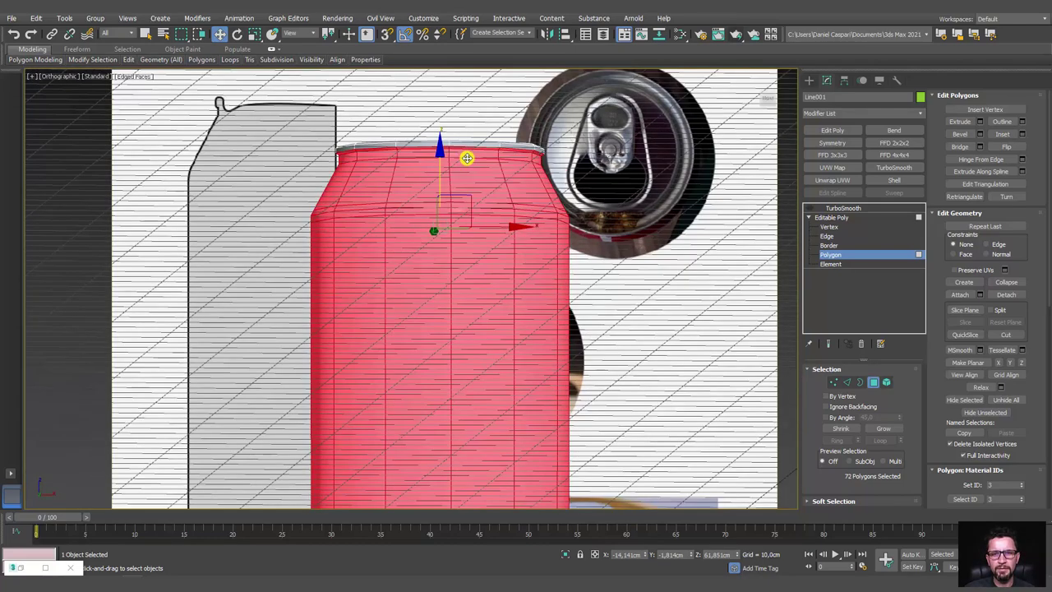
left_click(466, 158, "shift")
double_click(467, 158)
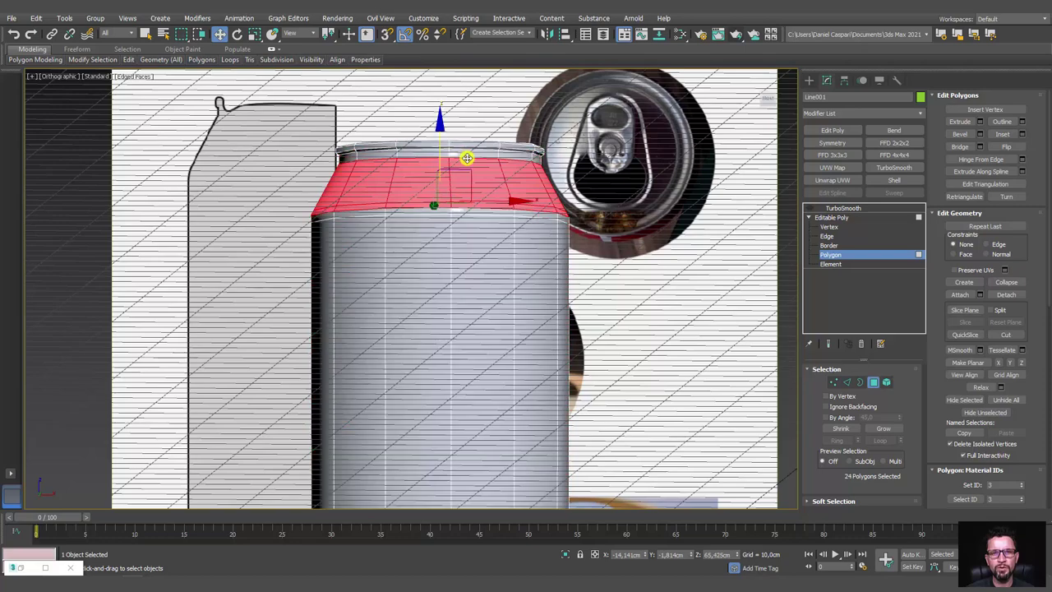
scroll(474, 168, "down", 3)
double_click(488, 290)
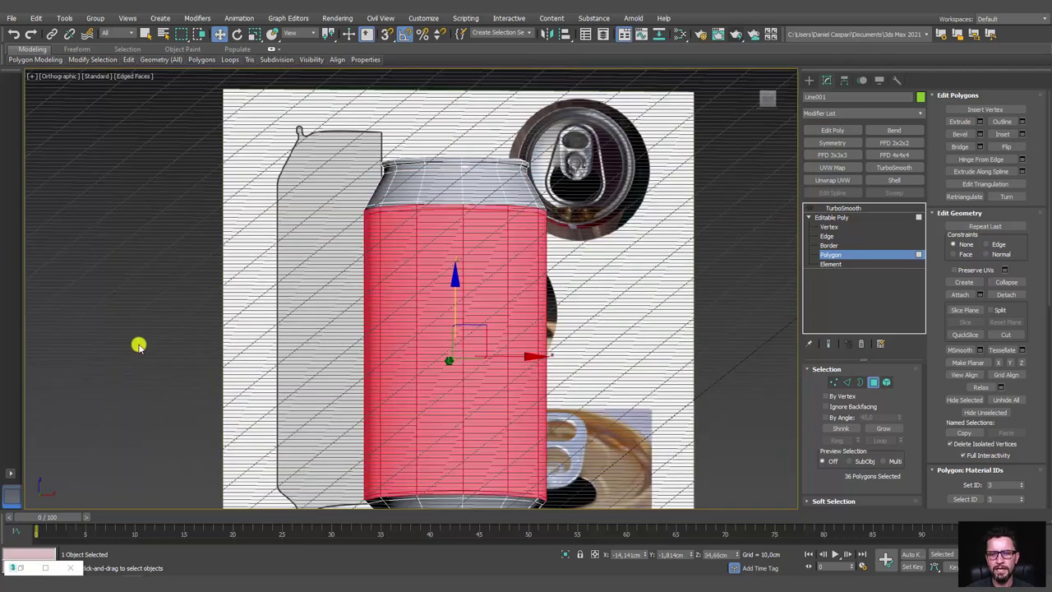
scroll(138, 345, "down", 4)
middle_click_drag(451, 405, 398, 419, "alt")
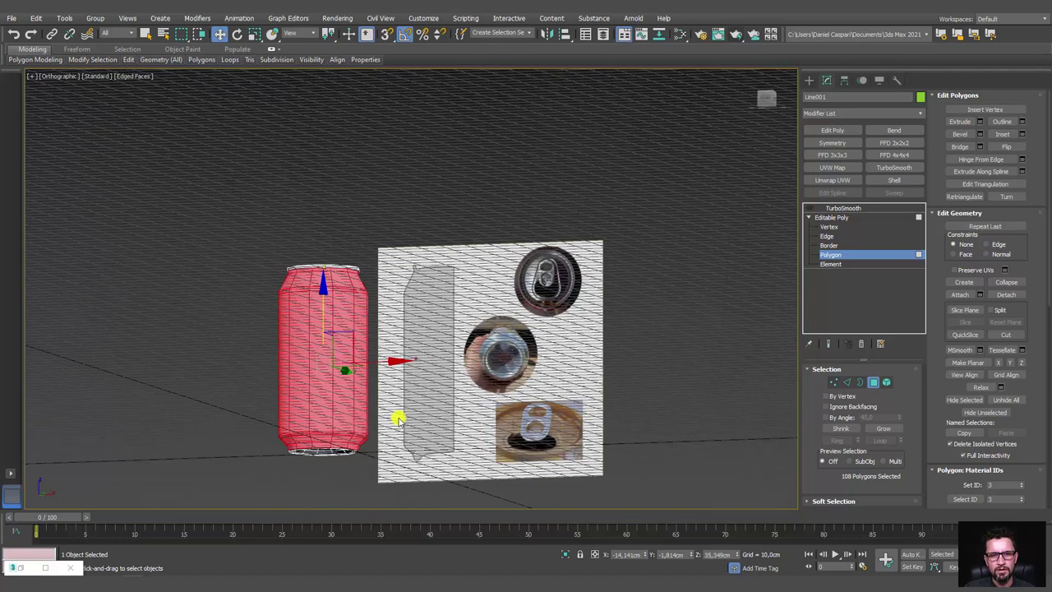
key("f")
scroll(372, 417, "up", 4)
scroll(465, 317, "up", 3)
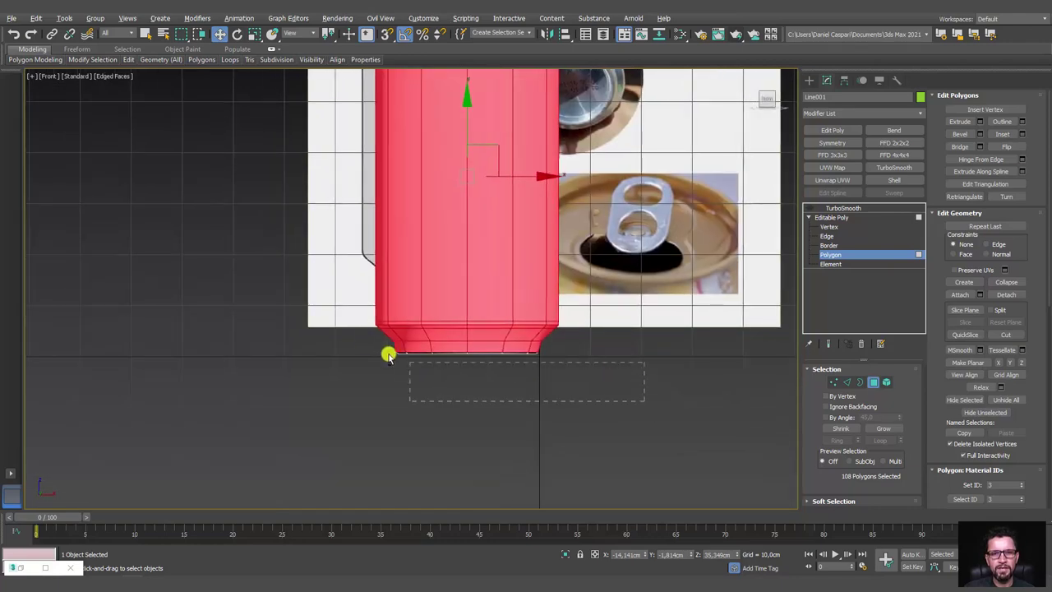
left_click_drag(302, 327, 299, 326, "alt")
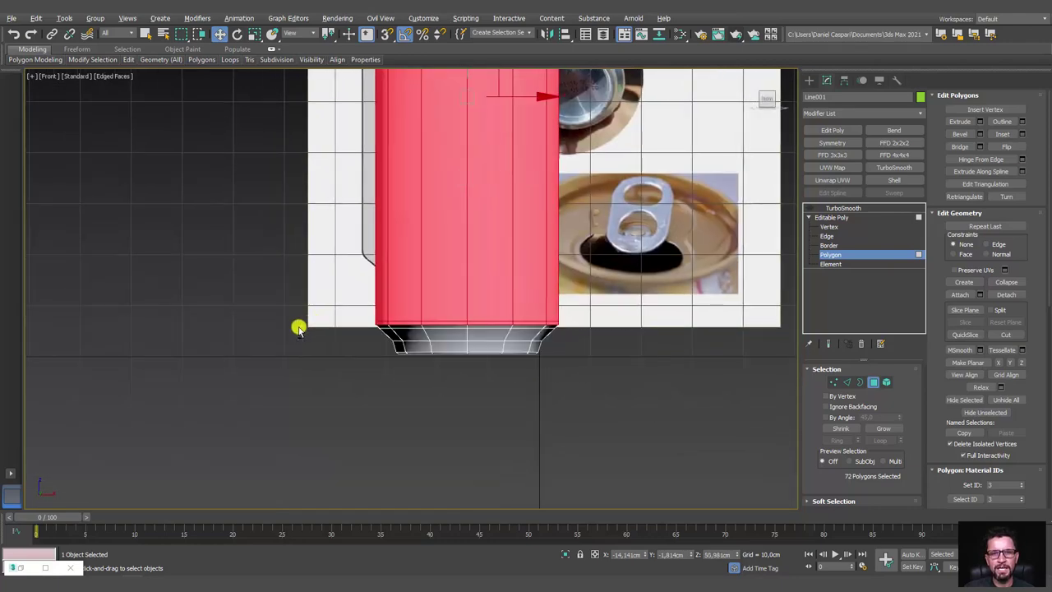
scroll(465, 214, "down", 2)
middle_click_drag(465, 213, 488, 260)
scroll(488, 365, "up", 5)
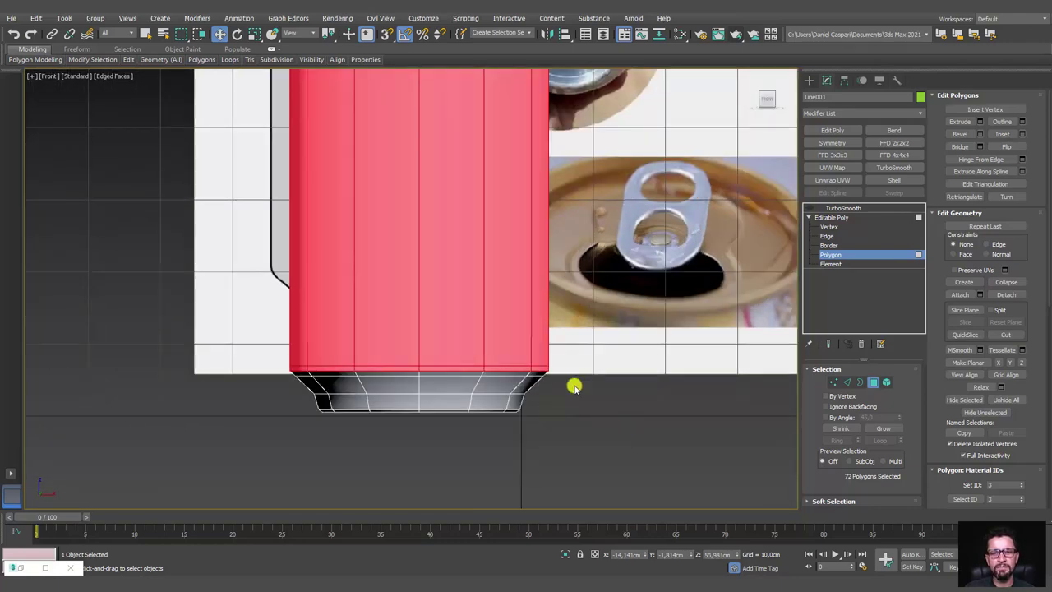
scroll(571, 383, "down", 2)
mouse_move(512, 206)
middle_mouse_down("alt")
mouse_move(528, 324)
mouse_move(559, 300)
middle_mouse_up("alt")
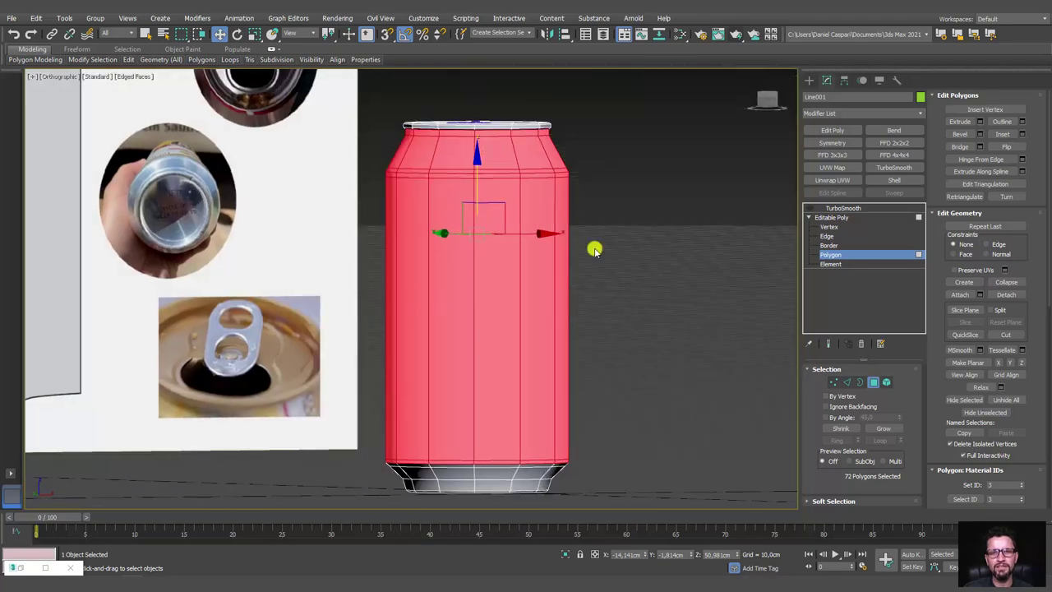
mouse_move(596, 249)
middle_mouse_down("alt")
mouse_move(641, 258)
mouse_move(630, 277)
mouse_move(641, 175)
middle_mouse_up("alt")
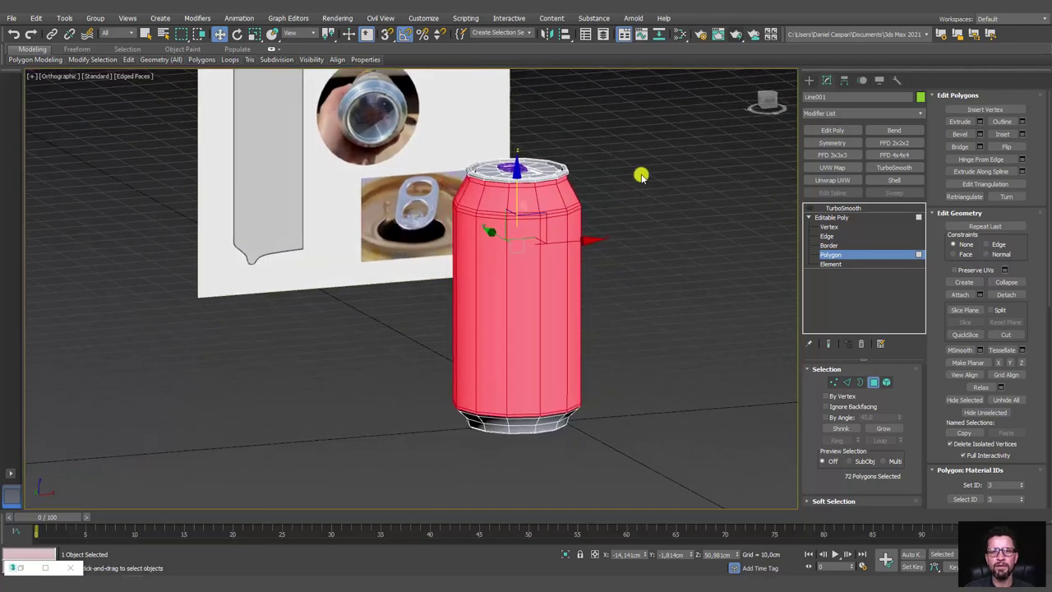
Apply Material #28 from the Slate Material Editor to the can, then close the editor.
left_click(662, 36)
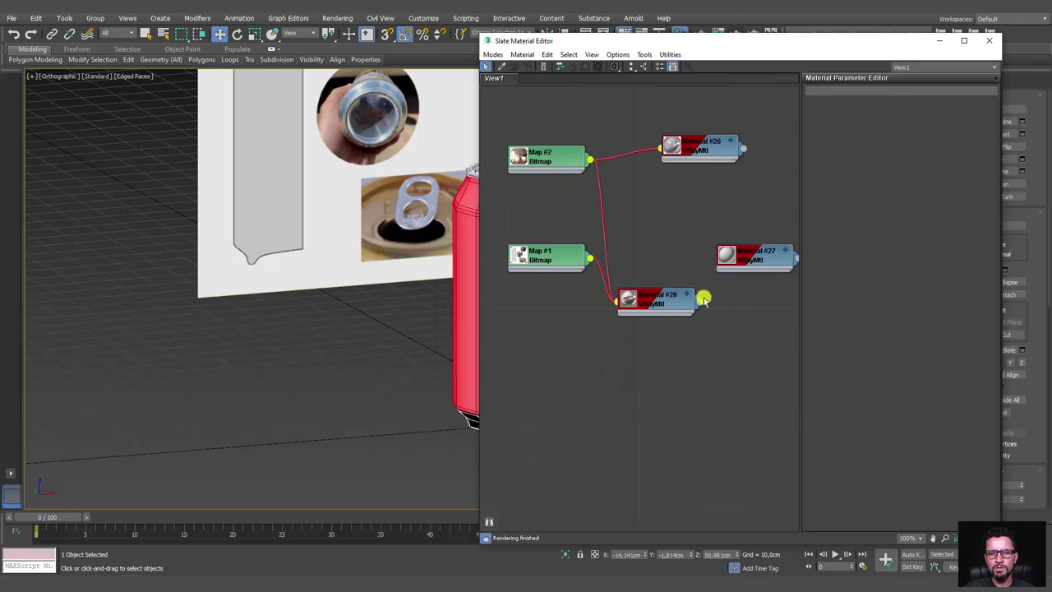
left_click_drag(772, 49, 841, 17)
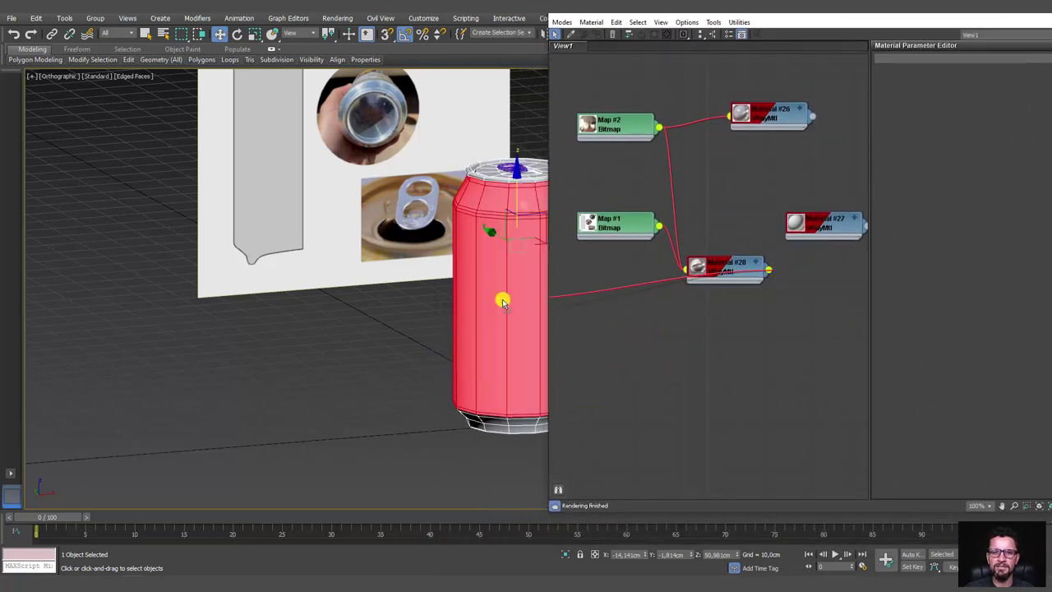
middle_click_drag(493, 296, 270, 289)
scroll(270, 289, "up", 4)
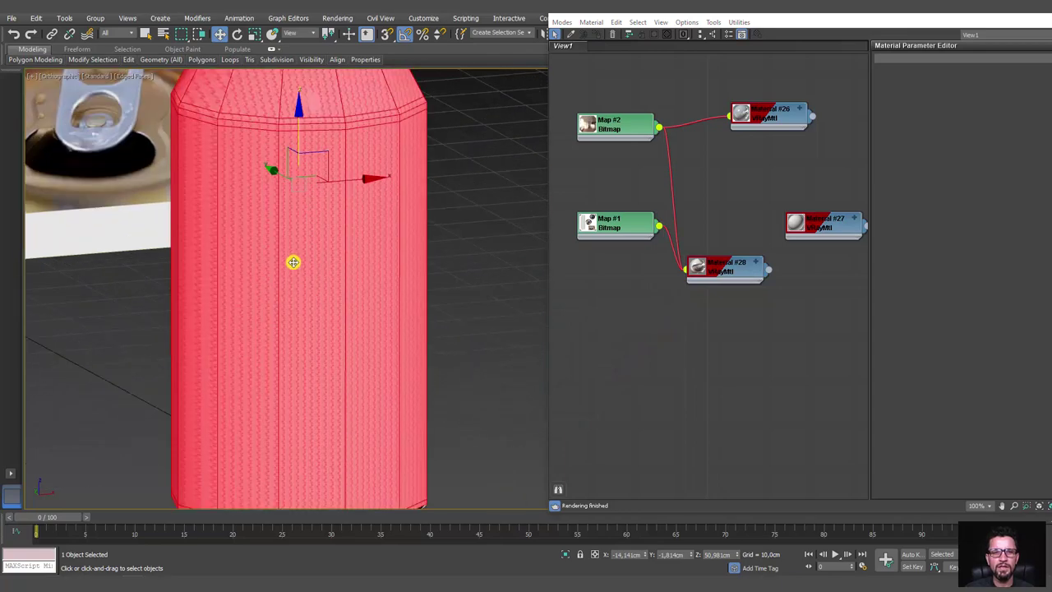
scroll(293, 262, "up", 2)
mouse_move(289, 249)
middle_mouse_down("alt")
mouse_move(337, 260)
mouse_move(369, 305)
mouse_move(287, 277)
middle_mouse_up("alt")
scroll(298, 274, "down", 3)
scroll(345, 293, "down", 3)
middle_click_drag(345, 293, 380, 296)
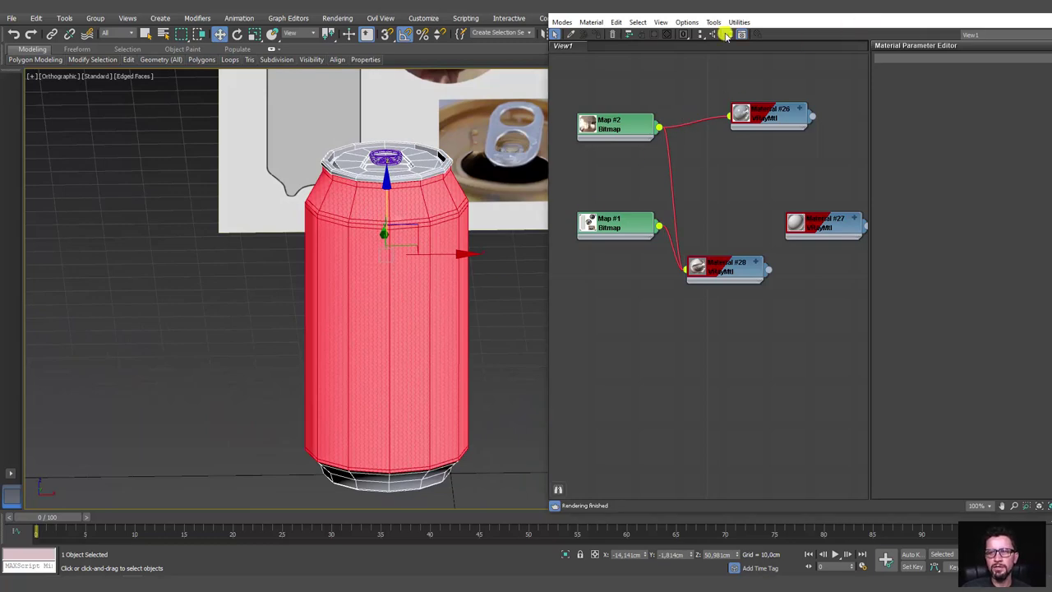
mouse_move(839, 41)
left_mouse_down()
mouse_move(756, 42)
mouse_move(763, 73)
left_mouse_up()
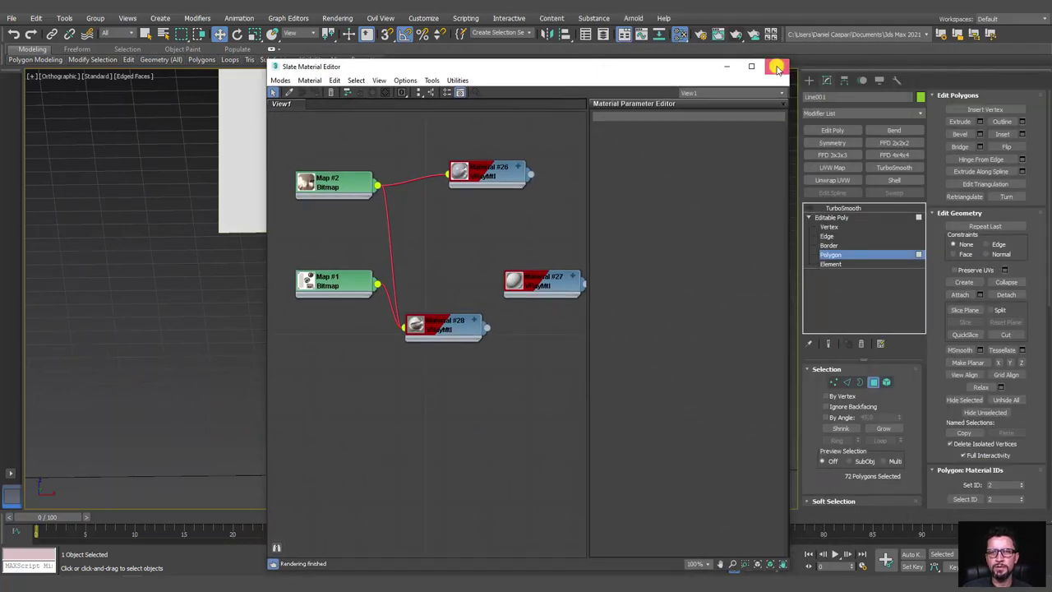
left_click(777, 67)
middle_click_drag(474, 270, 564, 220)
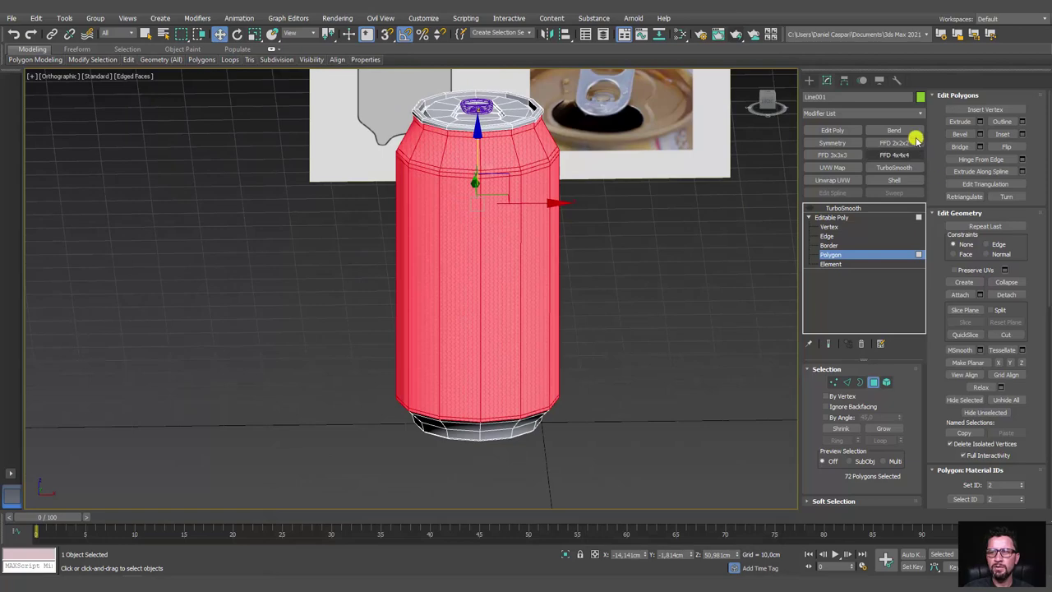
Give the can a UVW Map modifier with Cylindrical mapping, X alignment and Fit.
left_click(834, 167)
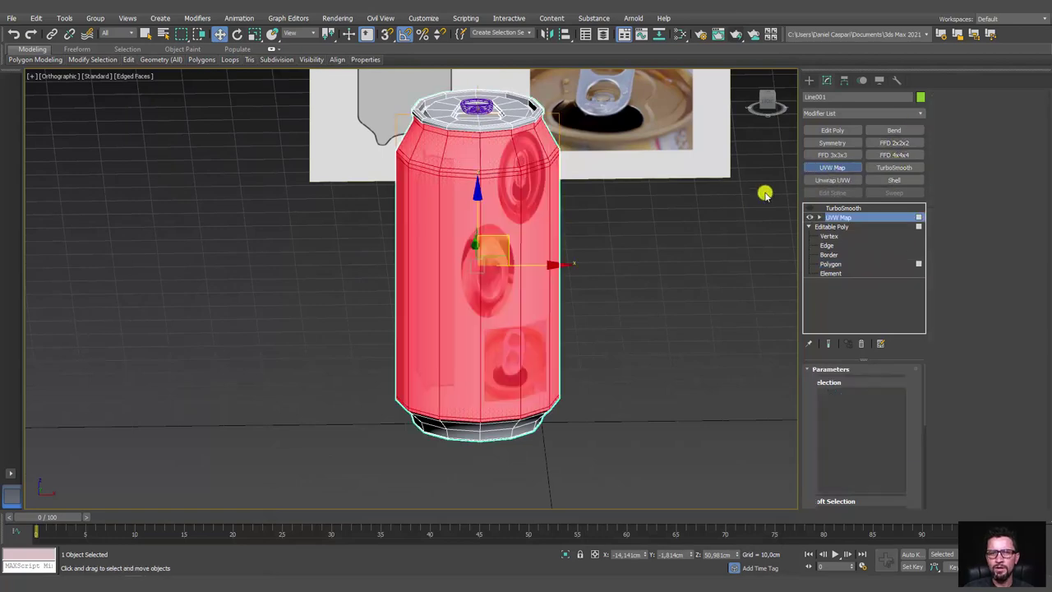
middle_click_drag(603, 258, 612, 260, "alt")
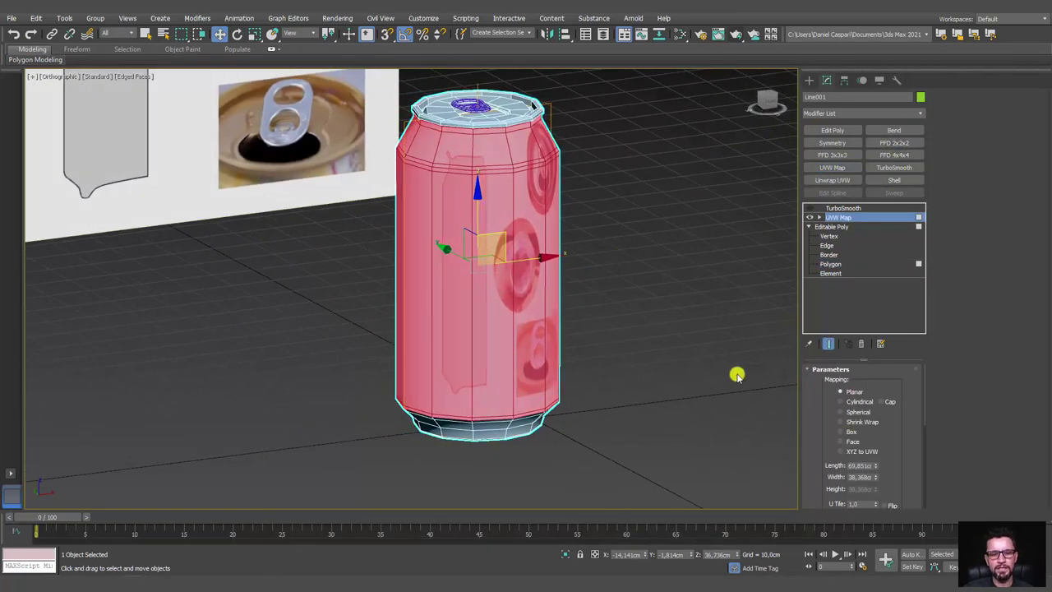
left_click(845, 402)
middle_click_drag(642, 374, 556, 355, "alt")
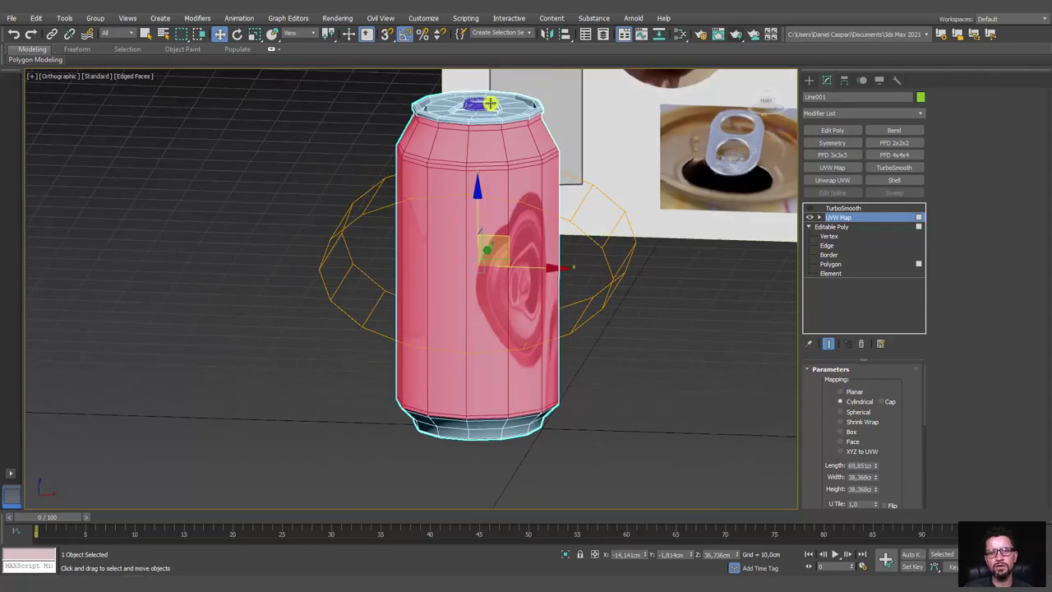
scroll(899, 364, "down", 3)
scroll(899, 364, "down", 1)
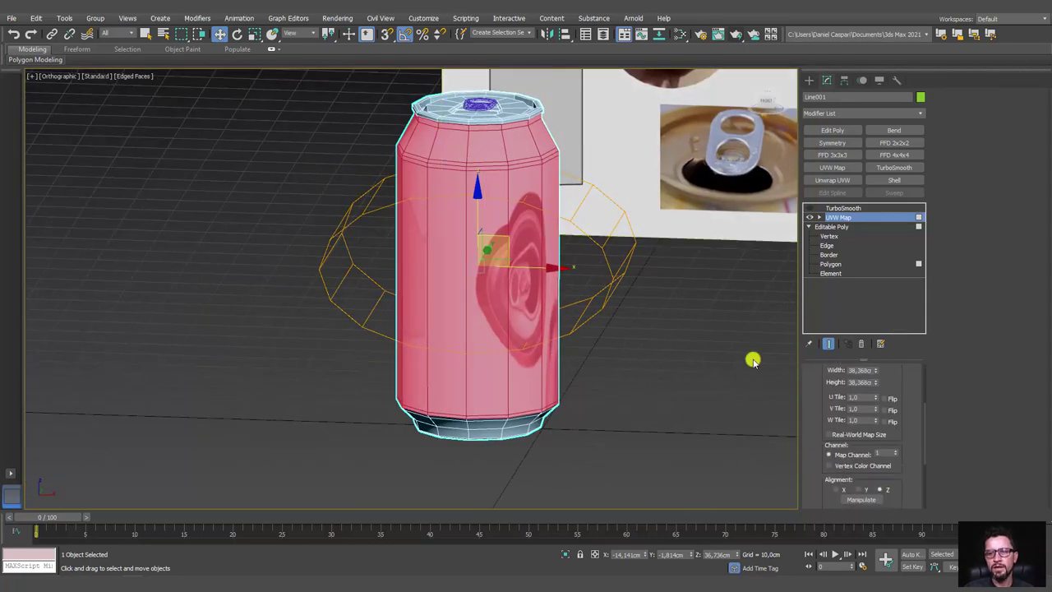
mouse_move(753, 359)
middle_mouse_down("alt")
mouse_move(641, 370)
mouse_move(772, 290)
middle_mouse_up("alt")
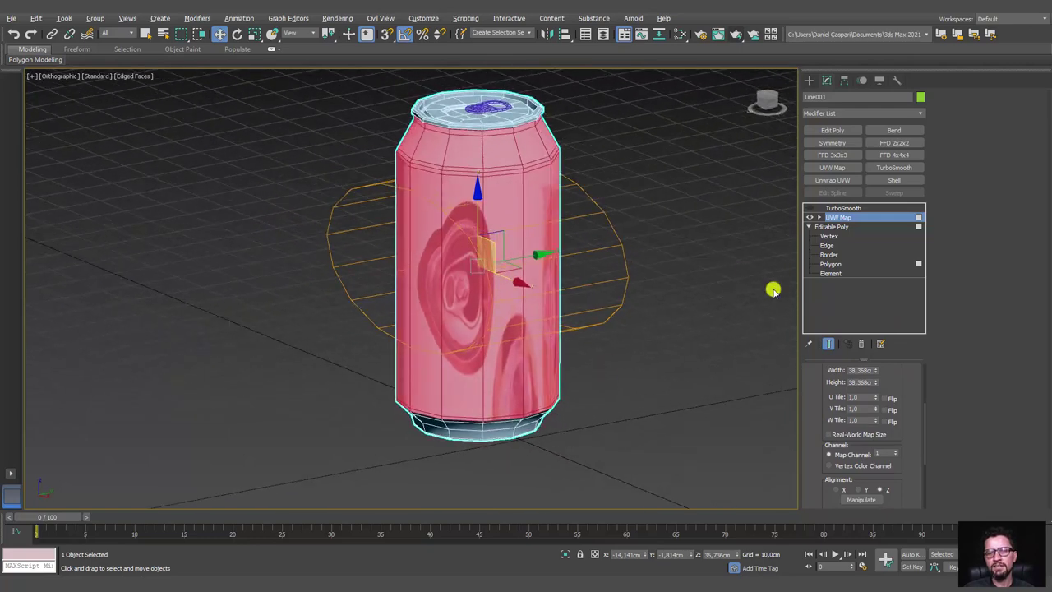
left_click(837, 490)
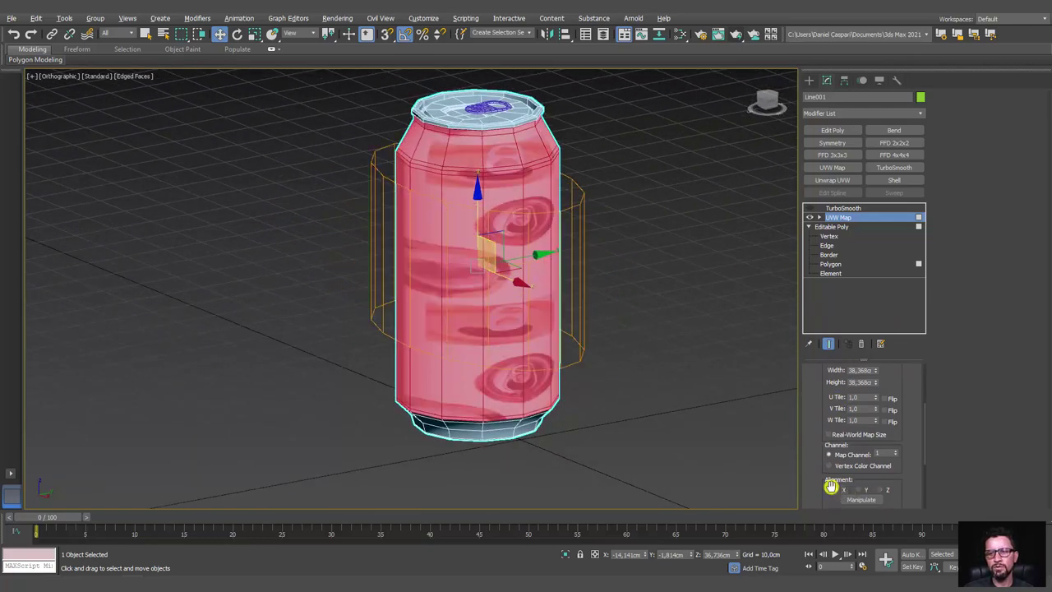
mouse_move(789, 404)
middle_mouse_down("alt")
mouse_move(711, 369)
mouse_move(769, 370)
middle_mouse_up("alt")
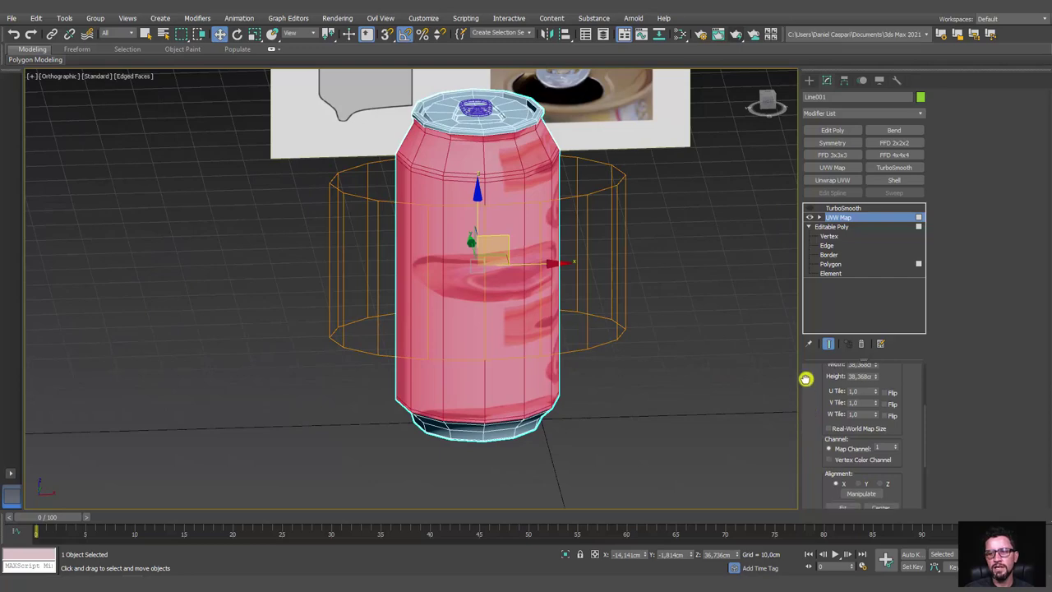
scroll(817, 403, "down", 2)
left_click(846, 419)
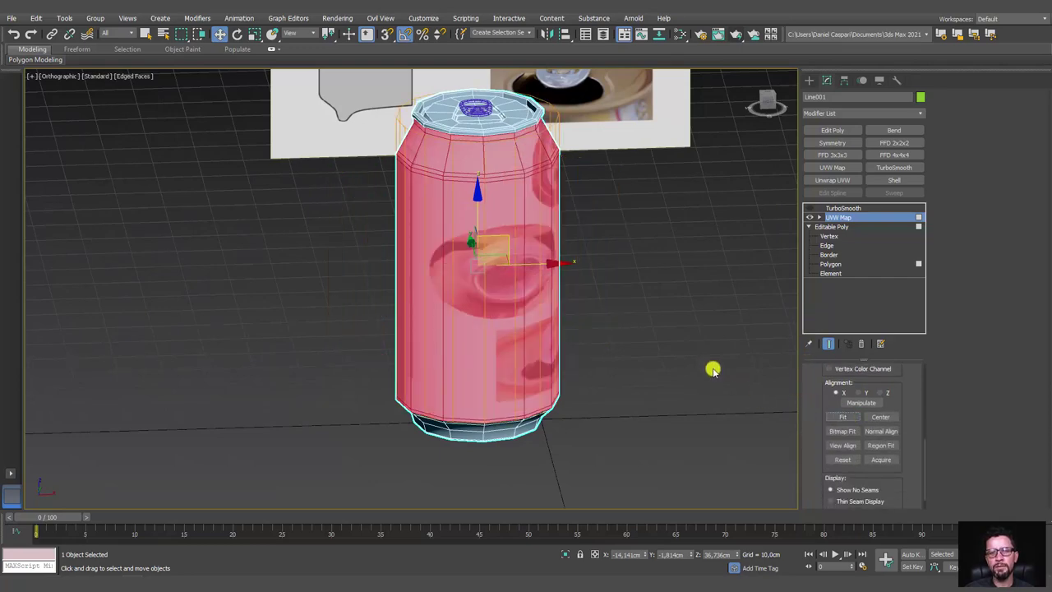
mouse_move(712, 371)
middle_mouse_down("alt")
mouse_move(582, 342)
mouse_move(658, 359)
middle_mouse_up("alt")
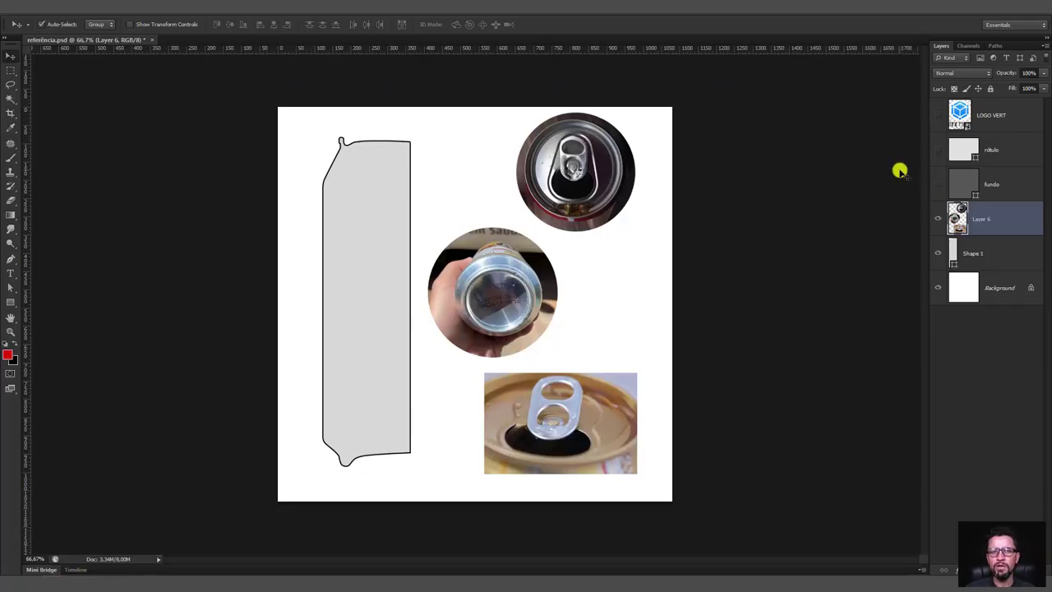
Make the fundo, rótulo and LOGO VERT layers visible in the Layers panel.
left_click(938, 183)
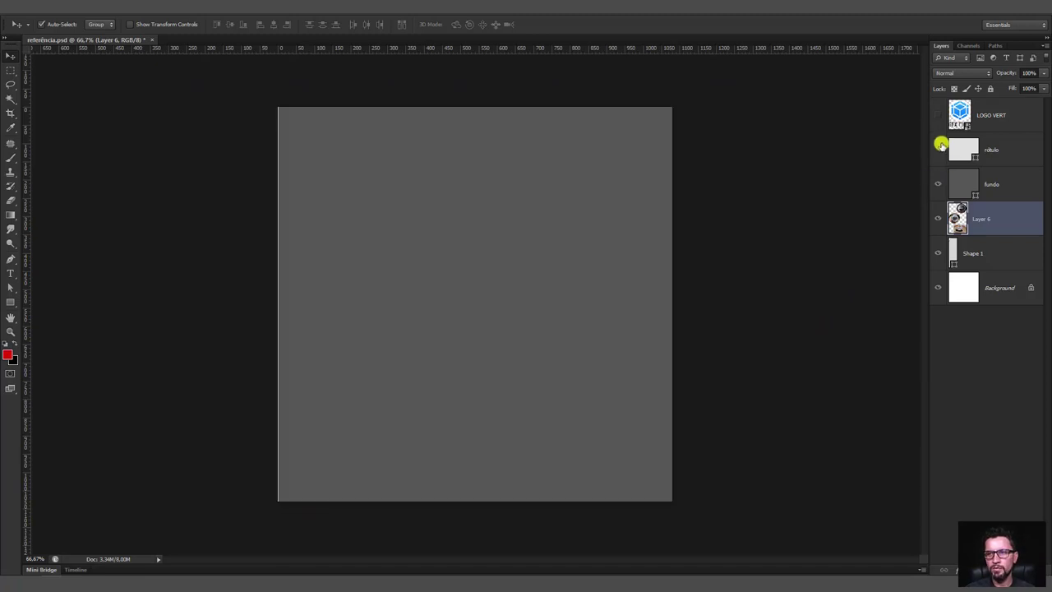
left_click(938, 116)
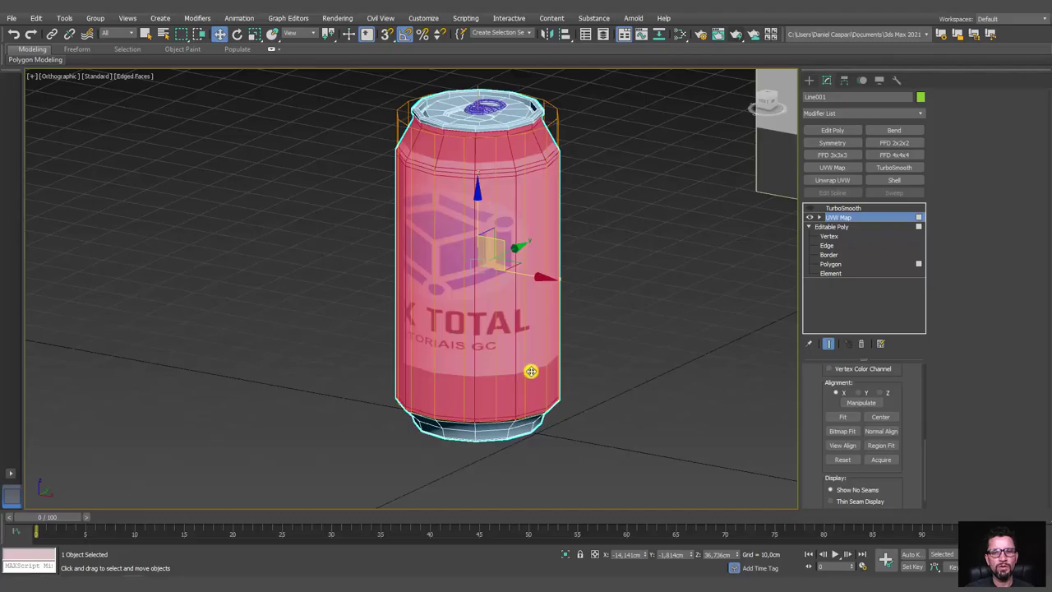
Enlarge the UVW Map gizmo around the can and move it lower.
middle_click_drag(538, 371, 603, 364, "alt")
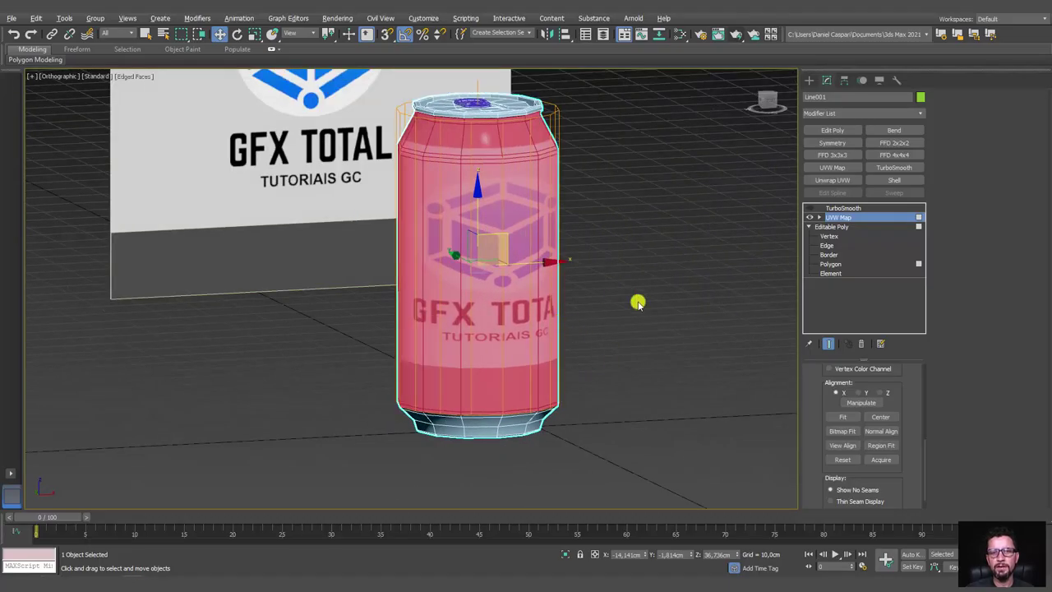
left_click(810, 217)
left_click(838, 226)
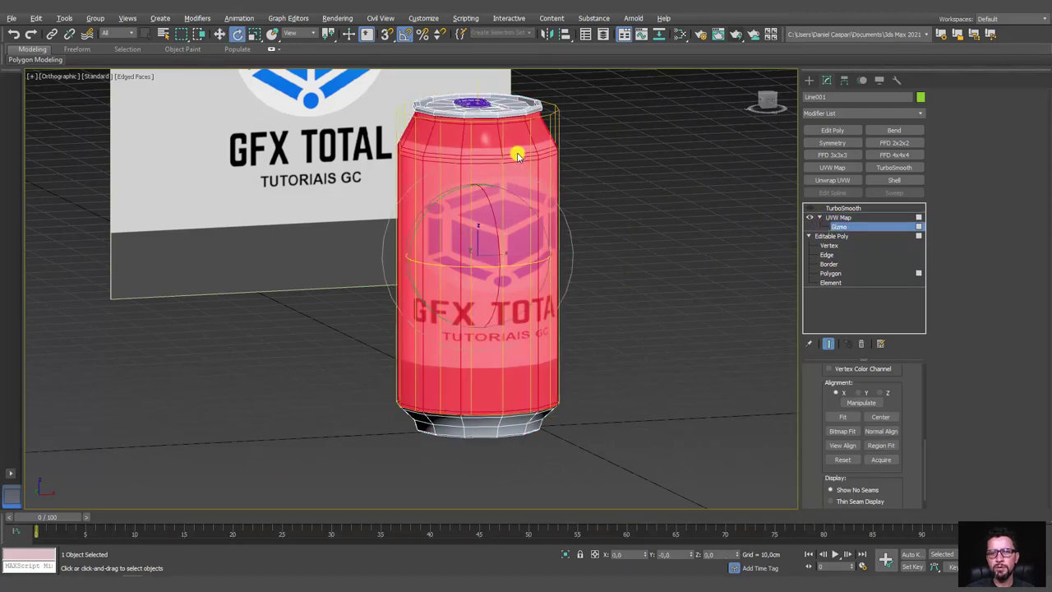
key("r")
mouse_move(481, 169)
left_mouse_down()
mouse_move(486, 155)
mouse_move(475, 198)
mouse_move(496, 215)
mouse_move(478, 199)
left_mouse_up()
key("w")
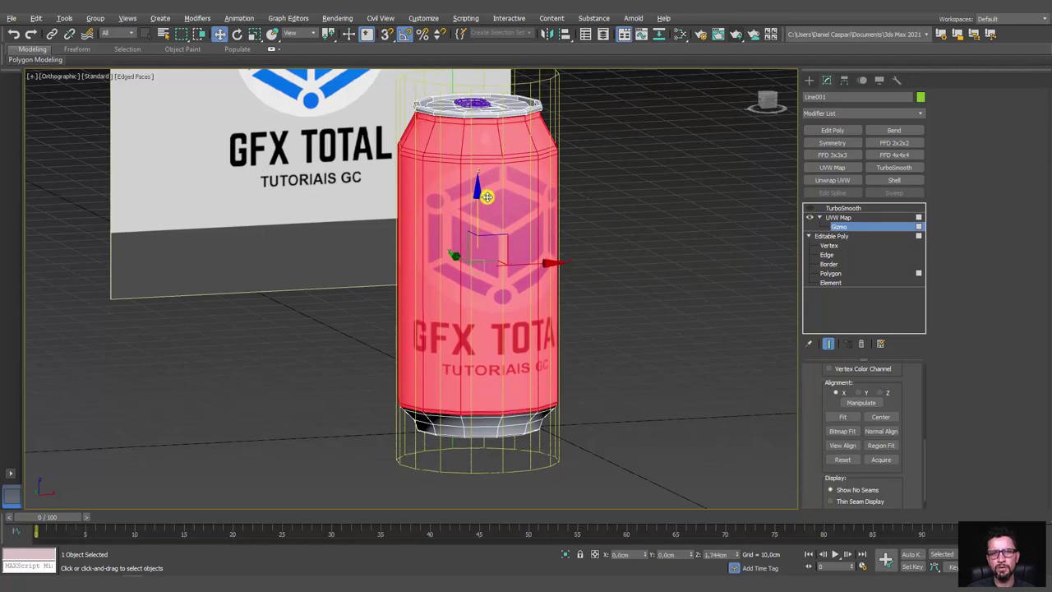
middle_click_drag(669, 291, 634, 309, "alt")
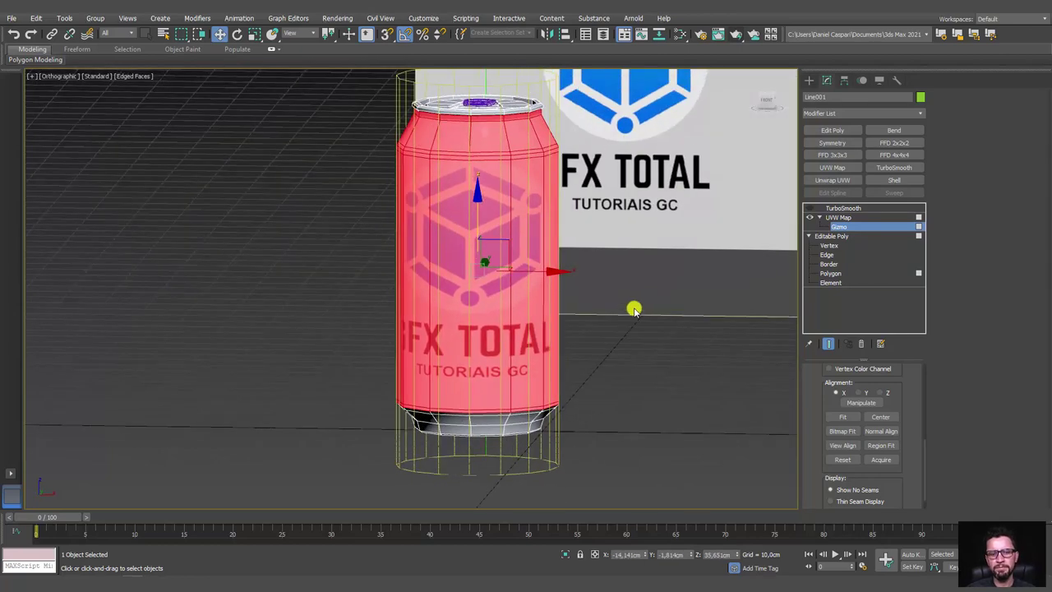
Add an Edit Poly modifier above UVW Map and turn off Edged Faces.
left_click(846, 217)
left_click(831, 130)
left_click(673, 406)
mouse_move(580, 397)
middle_mouse_down()
mouse_move(540, 400)
mouse_move(474, 345)
mouse_move(654, 345)
mouse_move(624, 346)
middle_mouse_up()
key("F4")
left_click(488, 342)
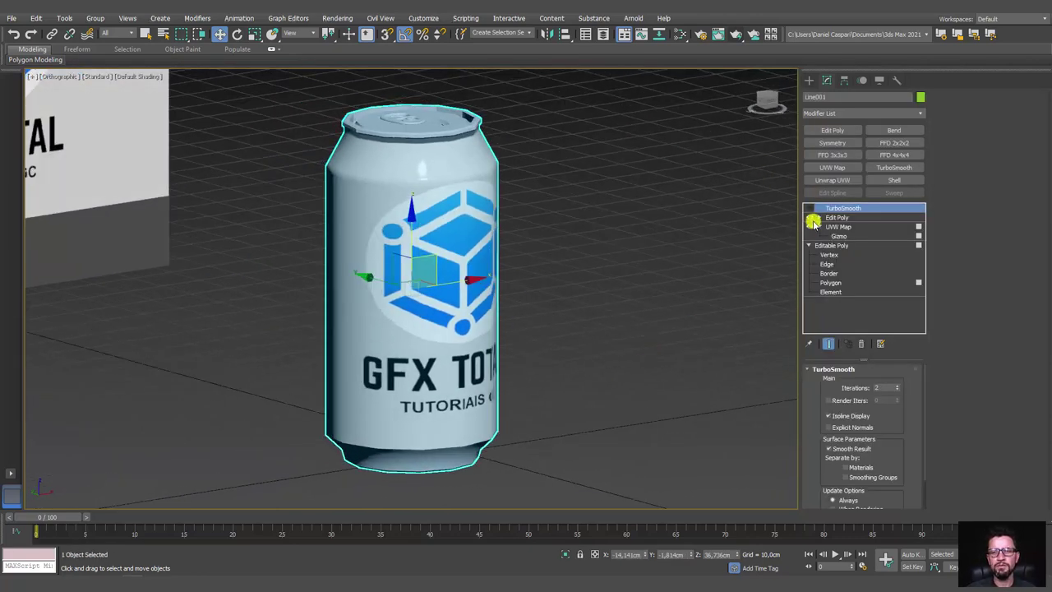
mouse_move(633, 232)
middle_mouse_down("alt")
mouse_move(537, 295)
mouse_move(556, 267)
mouse_move(545, 282)
mouse_move(592, 309)
mouse_move(546, 343)
mouse_move(543, 306)
middle_mouse_up("alt")
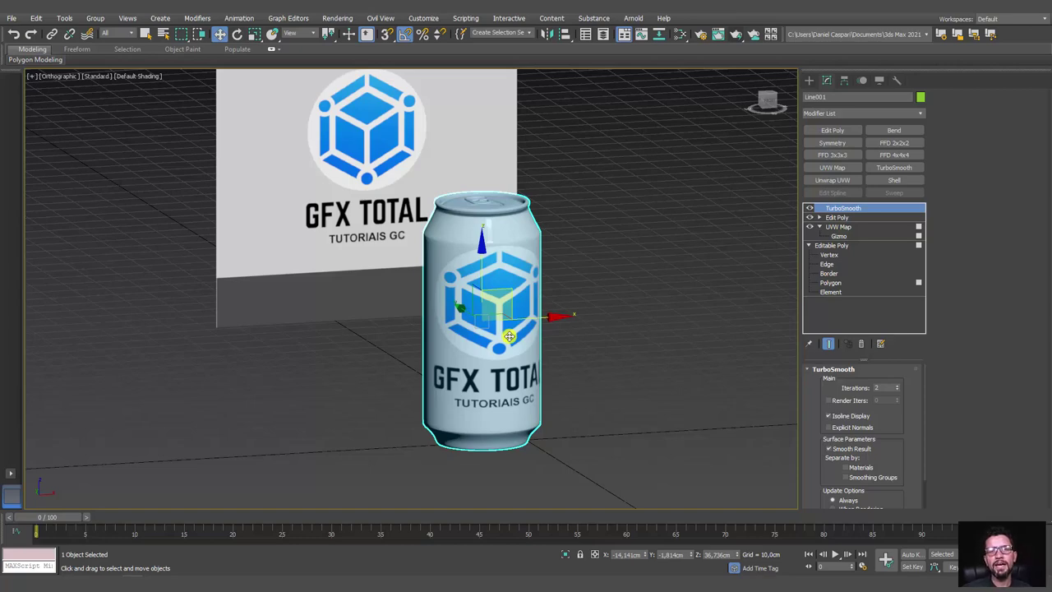
Render the can from the Perspective view with a V-Ray production render.
key("p")
scroll(600, 296, "down", 2)
mouse_move(601, 294)
middle_mouse_down("alt")
mouse_move(578, 299)
mouse_move(571, 288)
middle_mouse_up("alt")
left_click(730, 36)
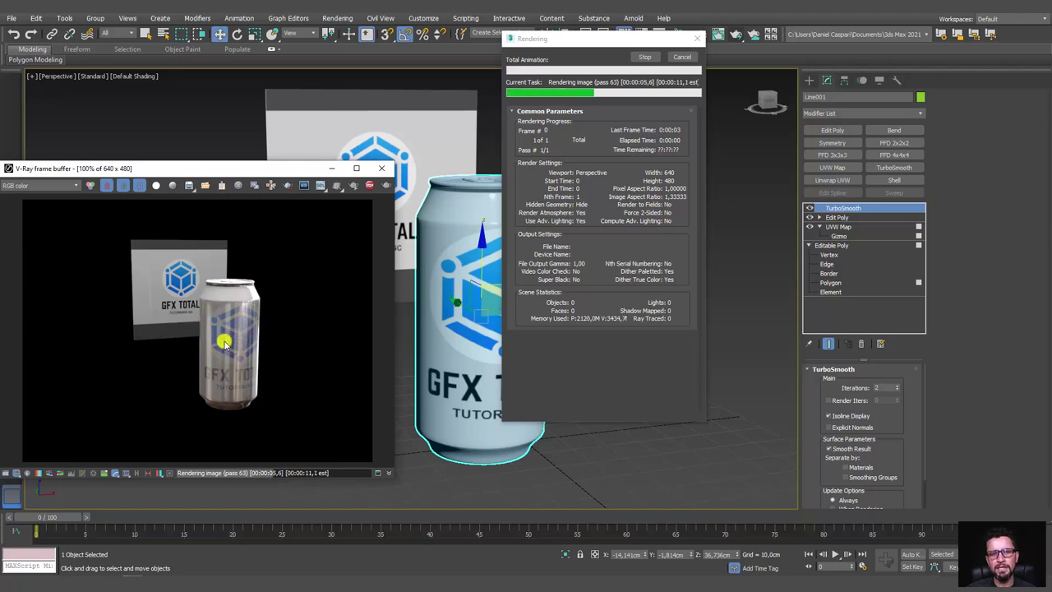
Close the render progress dialog and show Material #28's parameters in the Slate Material Editor.
left_click(684, 63)
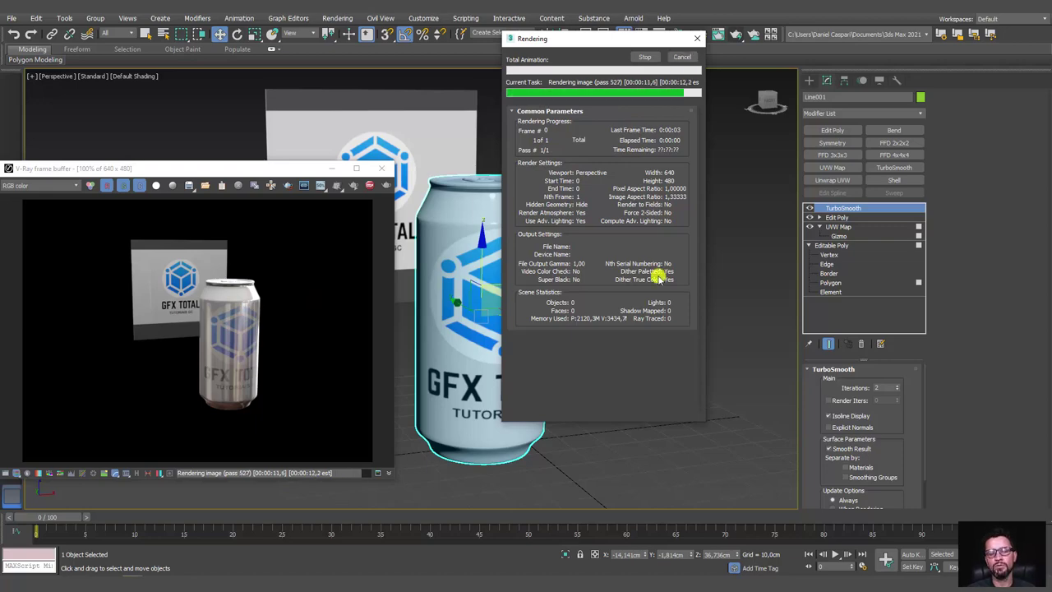
left_click(682, 56)
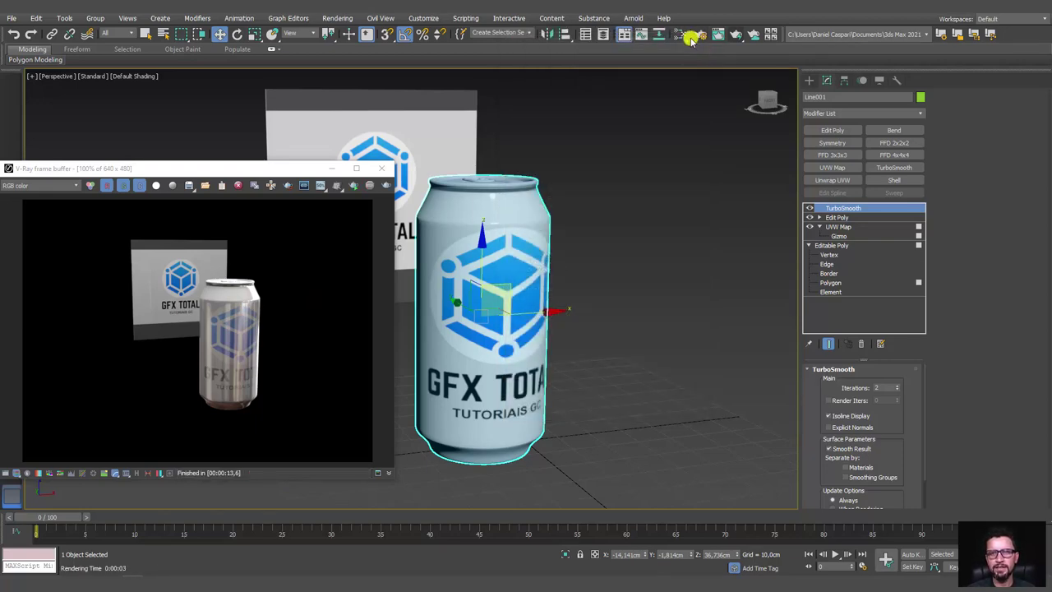
left_click(682, 35)
mouse_move(614, 67)
left_mouse_down()
mouse_move(631, 90)
mouse_move(833, 108)
left_mouse_up()
left_click_drag(649, 359, 660, 280)
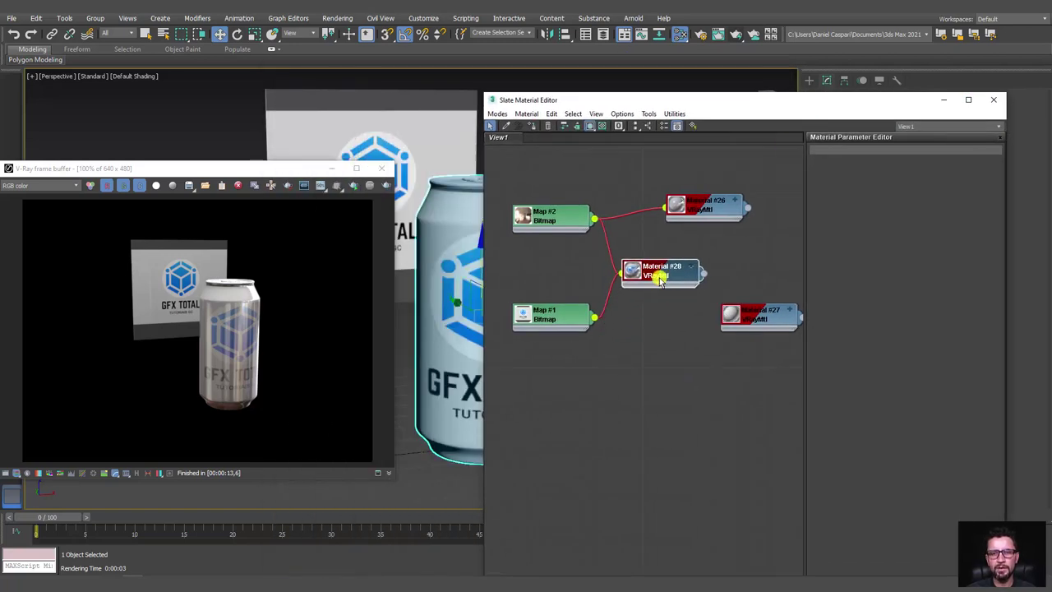
double_click(657, 278)
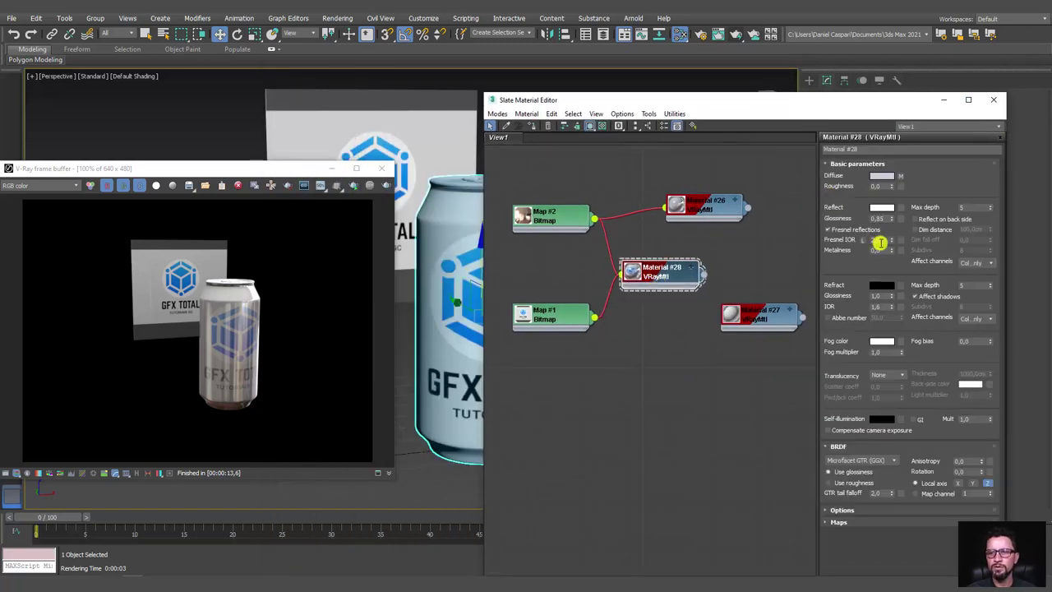
Darken Material #28's reflection colour to grey (Value 71) and start a new V-Ray render.
left_click(882, 208)
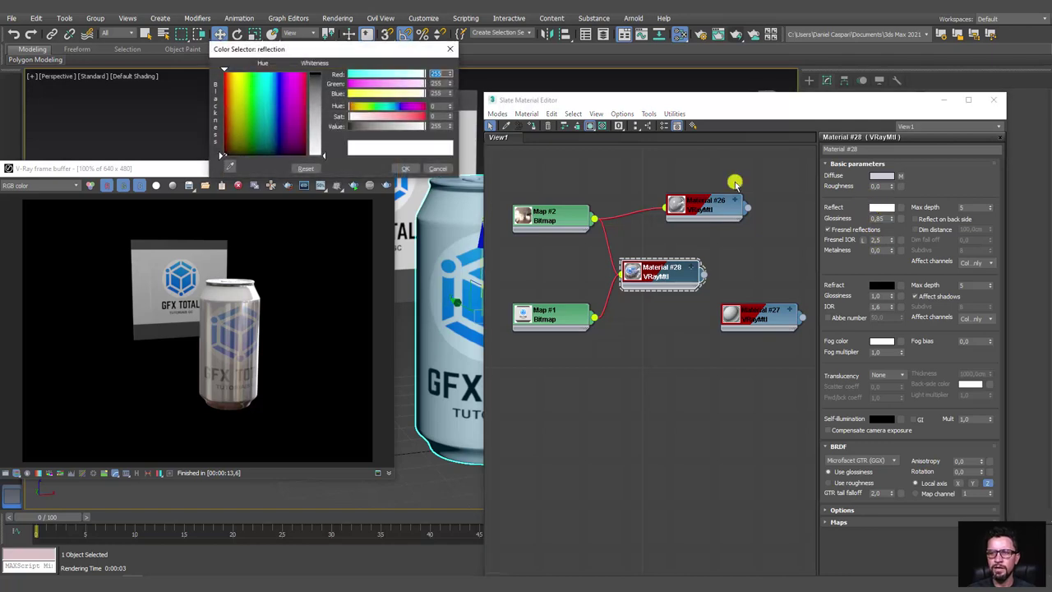
left_click_drag(423, 139, 365, 125)
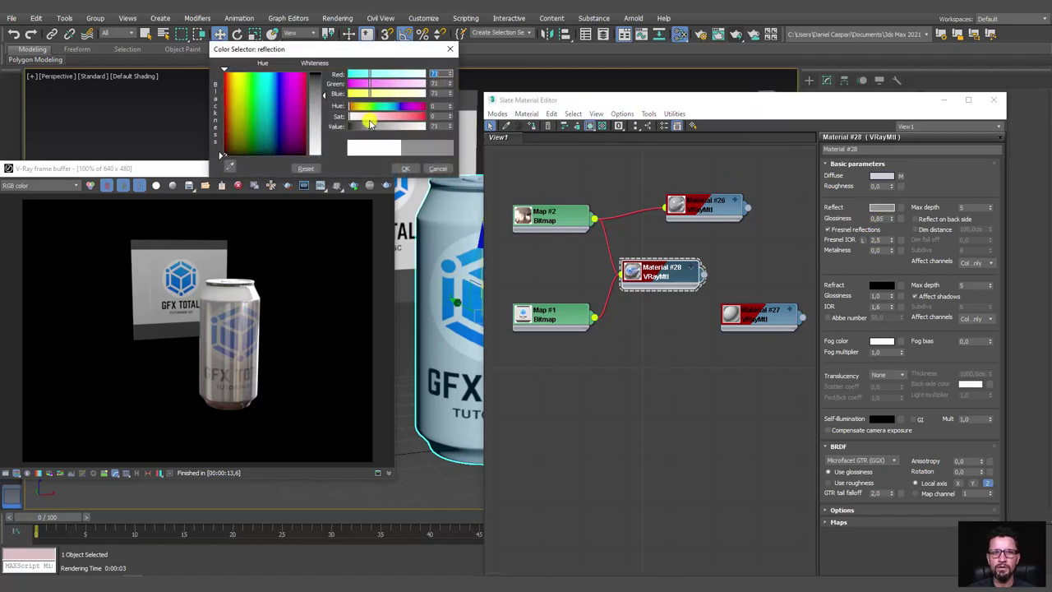
left_click(404, 168)
left_click_drag(289, 169, 305, 127)
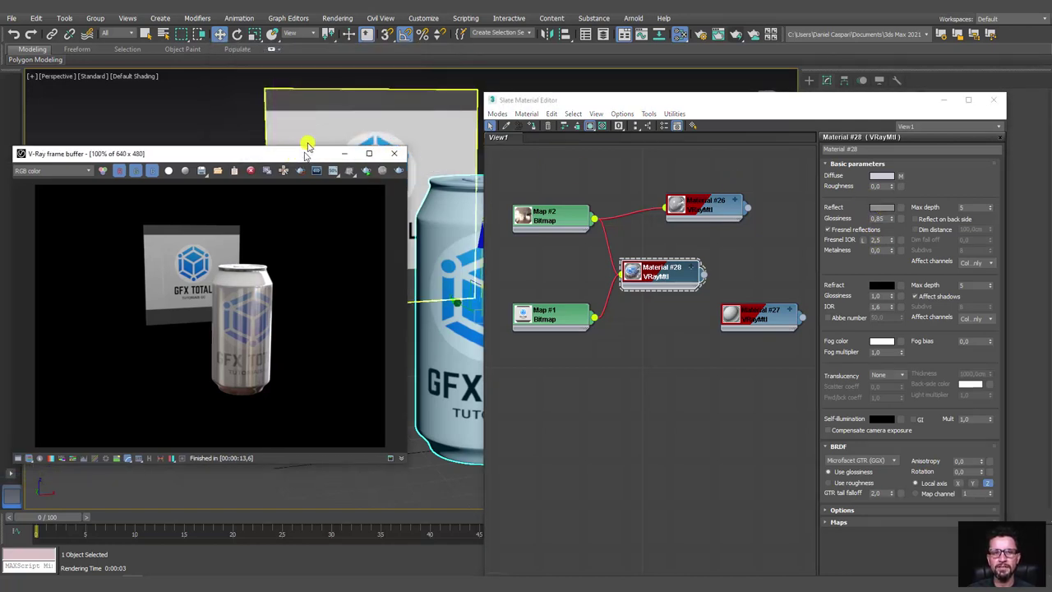
left_click(370, 145)
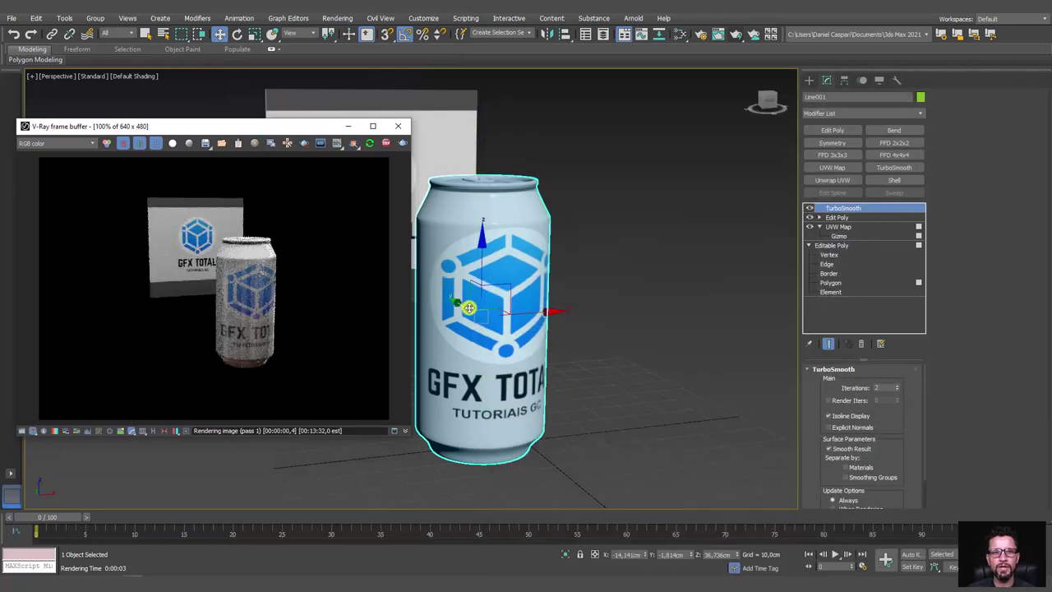
middle_click_drag(580, 386, 618, 365, "alt")
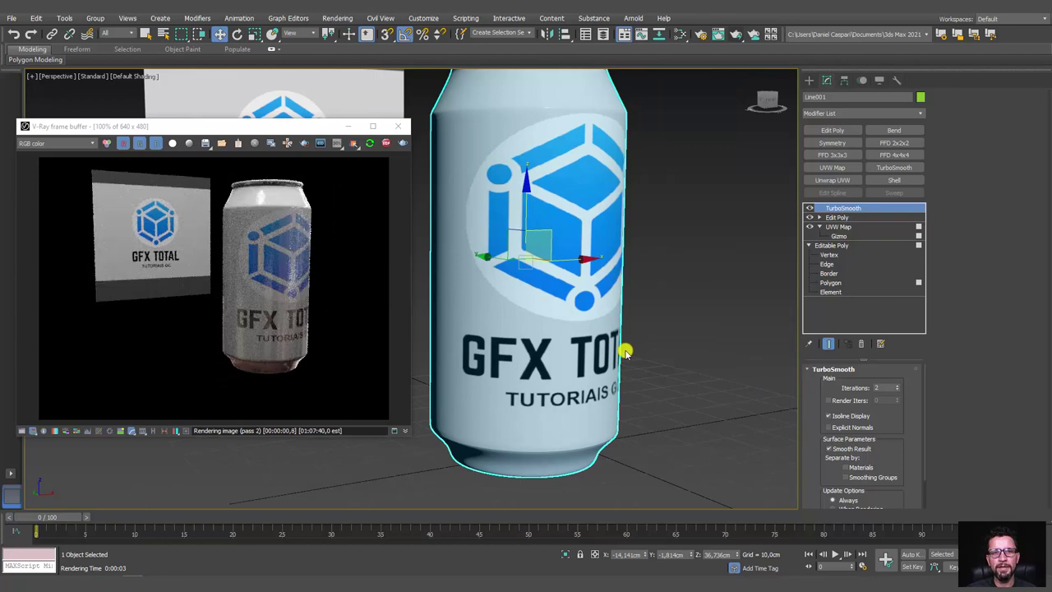
mouse_move(627, 348)
middle_mouse_down("alt")
mouse_move(636, 364)
mouse_move(591, 361)
middle_mouse_up("alt")
scroll(587, 365, "down", 5)
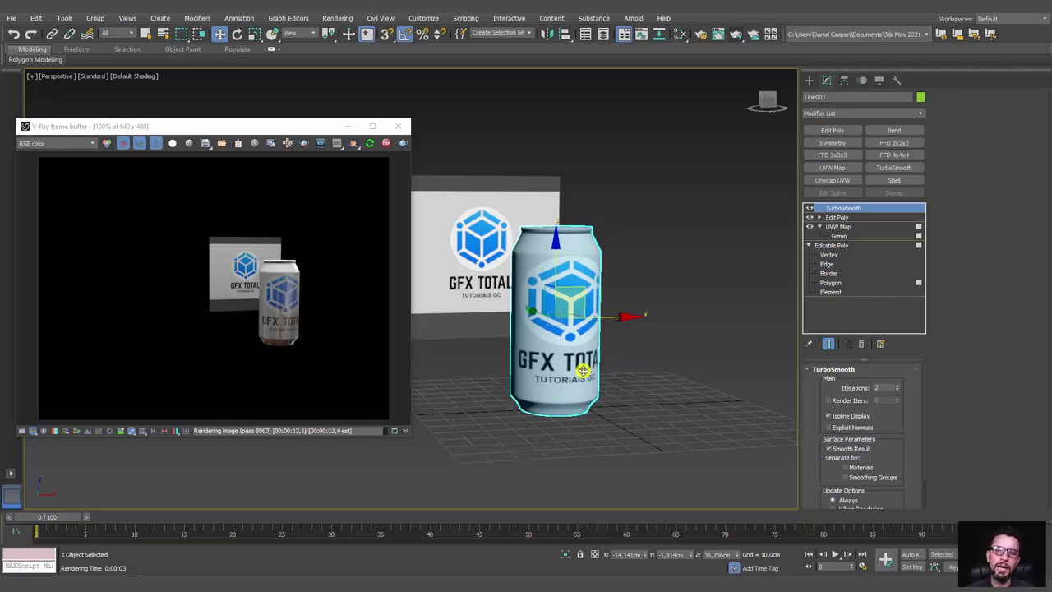
middle_click_drag(565, 351, 579, 402, "alt")
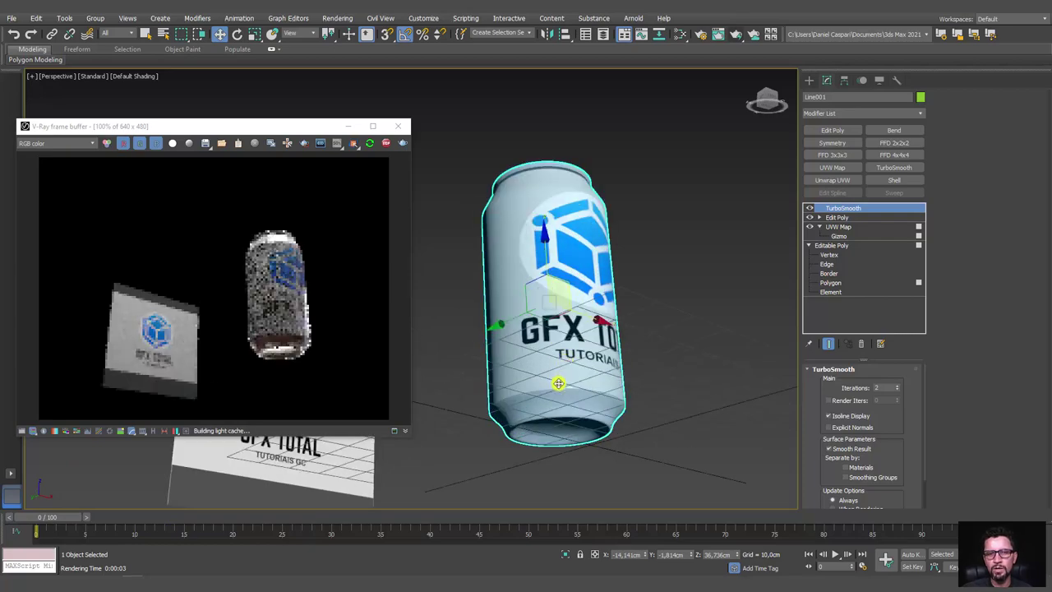
scroll(584, 414, "up", 5)
scroll(585, 415, "up", 3)
scroll(563, 394, "up", 2)
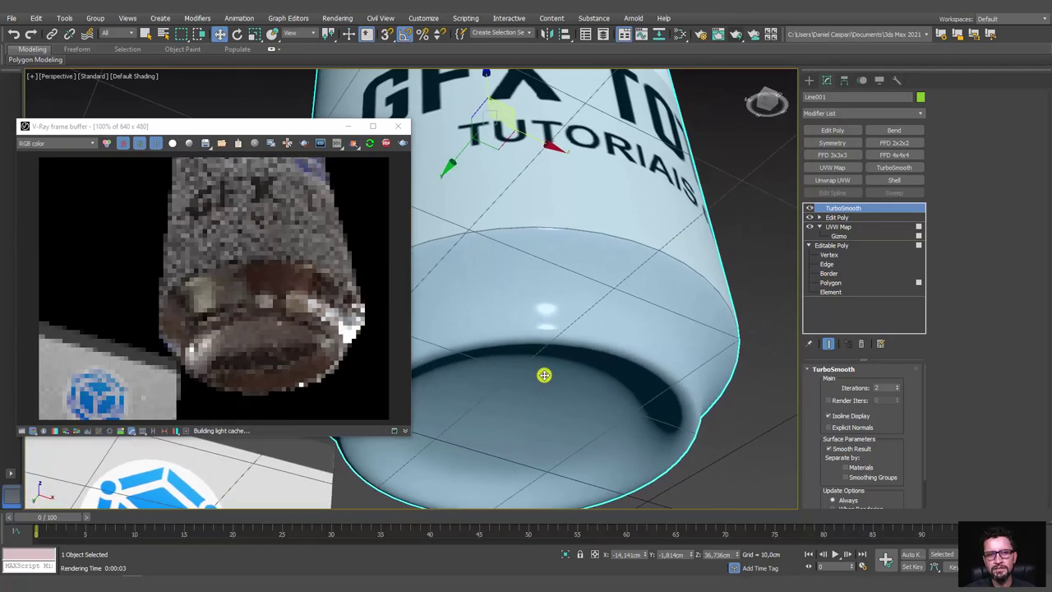
mouse_move(671, 324)
middle_mouse_down("alt")
mouse_move(625, 337)
mouse_move(631, 286)
middle_mouse_up("alt")
scroll(622, 333, "down", 4)
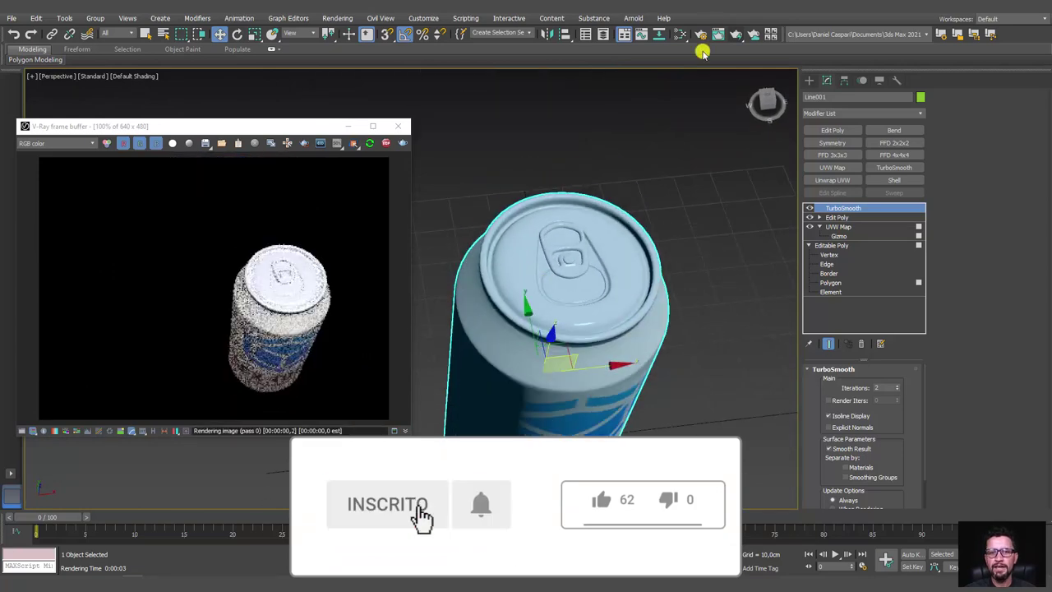
Create a new VRayMtl, Material #40, in the Slate Material Editor and show its parameters.
left_click(680, 34)
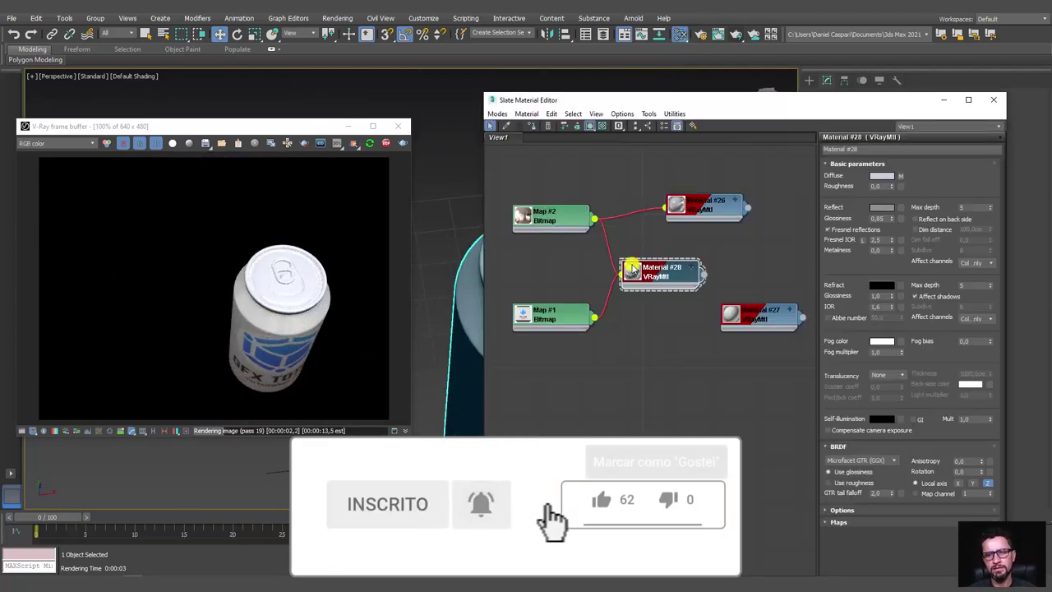
left_click_drag(736, 98, 851, 61)
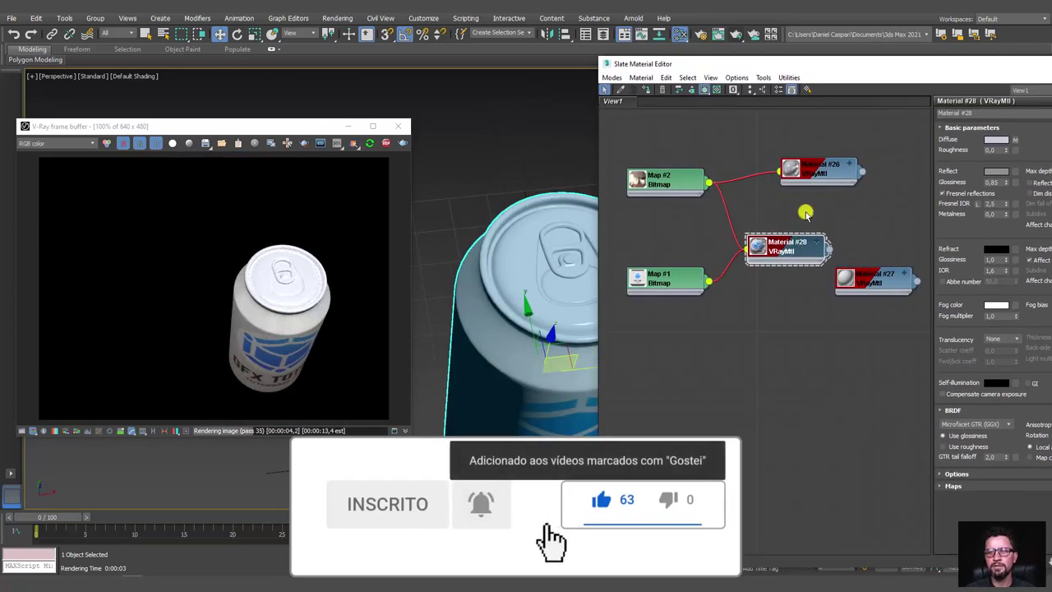
left_click_drag(788, 244, 772, 388, "shift")
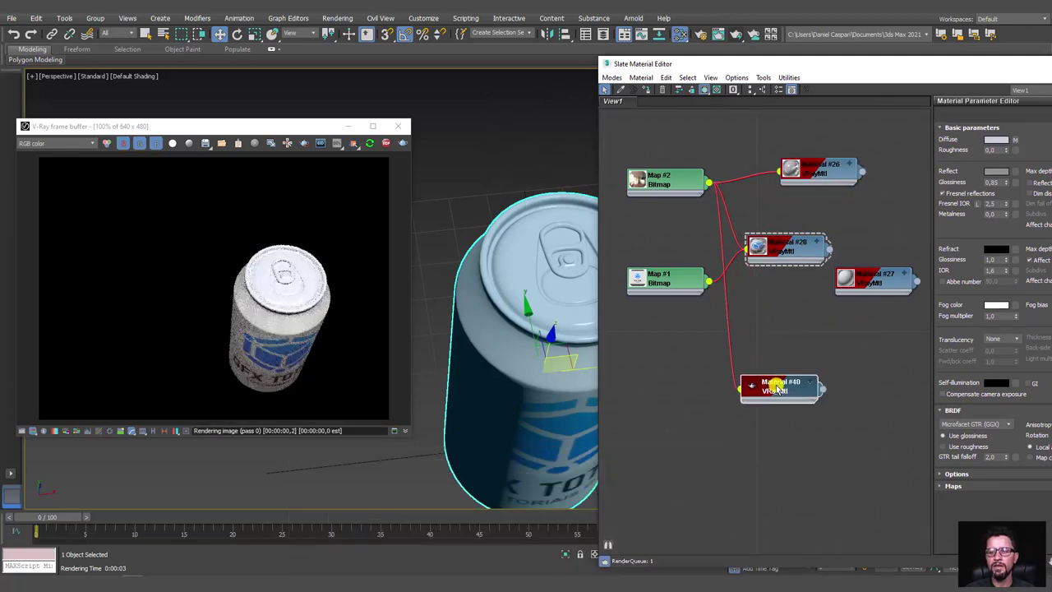
double_click(776, 387)
middle_click_drag(775, 388, 654, 393)
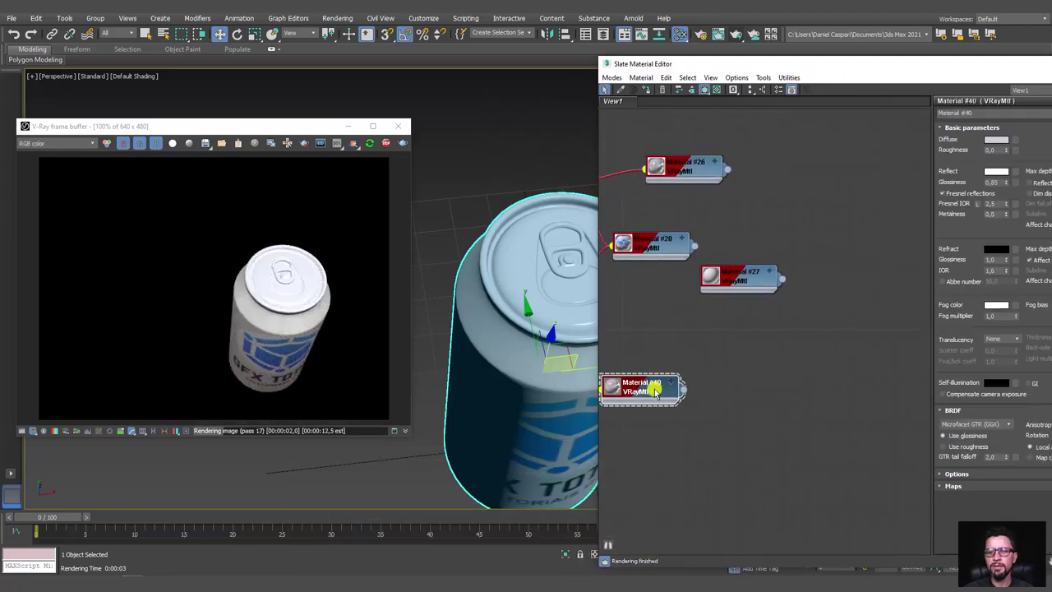
Give Material #40 a pale yellow diffuse colour.
left_click(993, 141)
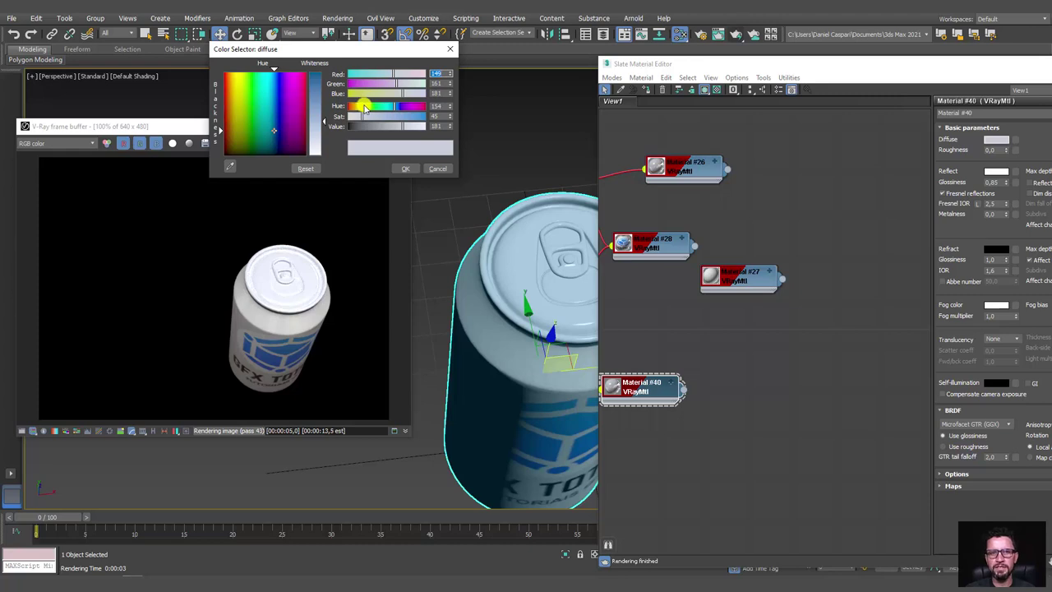
left_click_drag(364, 109, 359, 107)
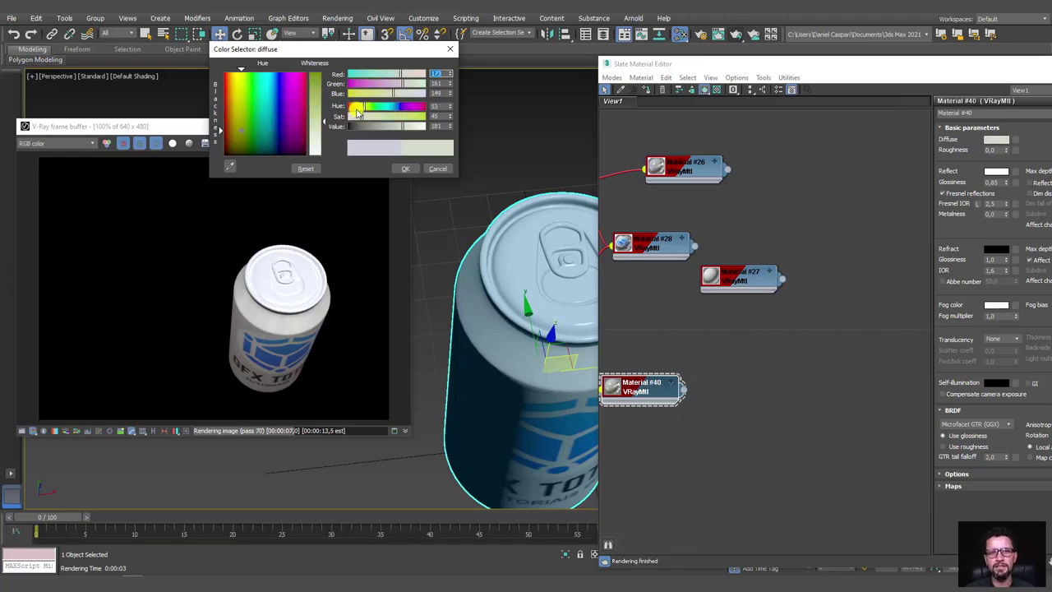
left_click_drag(358, 119, 395, 129)
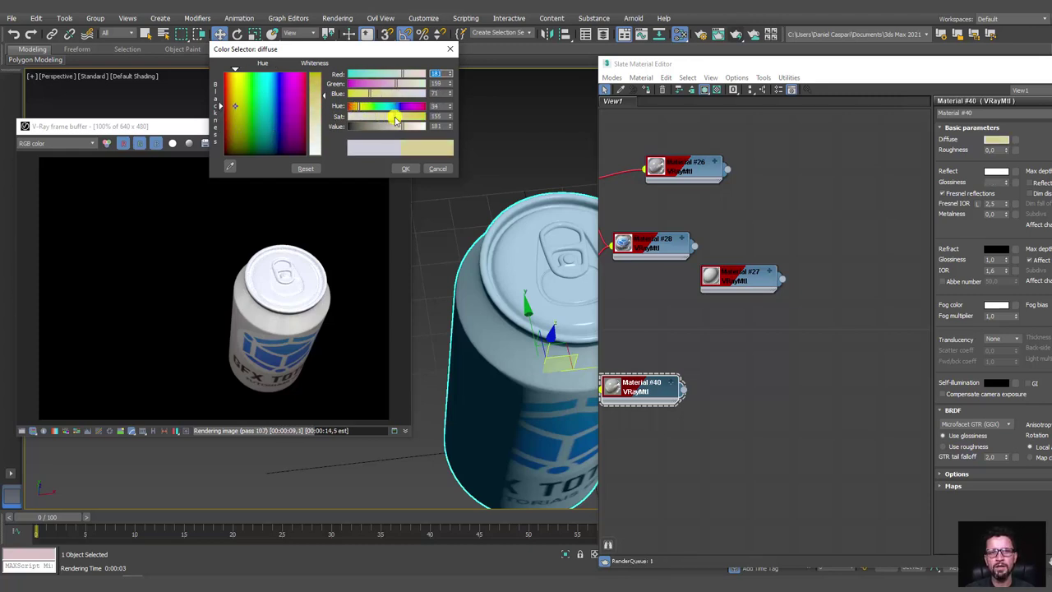
left_click(410, 170)
Arrange the material nodes in a column and preview Material #40 large on a checkered background.
mouse_move(721, 397)
middle_mouse_down()
mouse_move(833, 336)
mouse_move(814, 275)
middle_mouse_up()
left_click_drag(813, 275, 792, 210)
key("l")
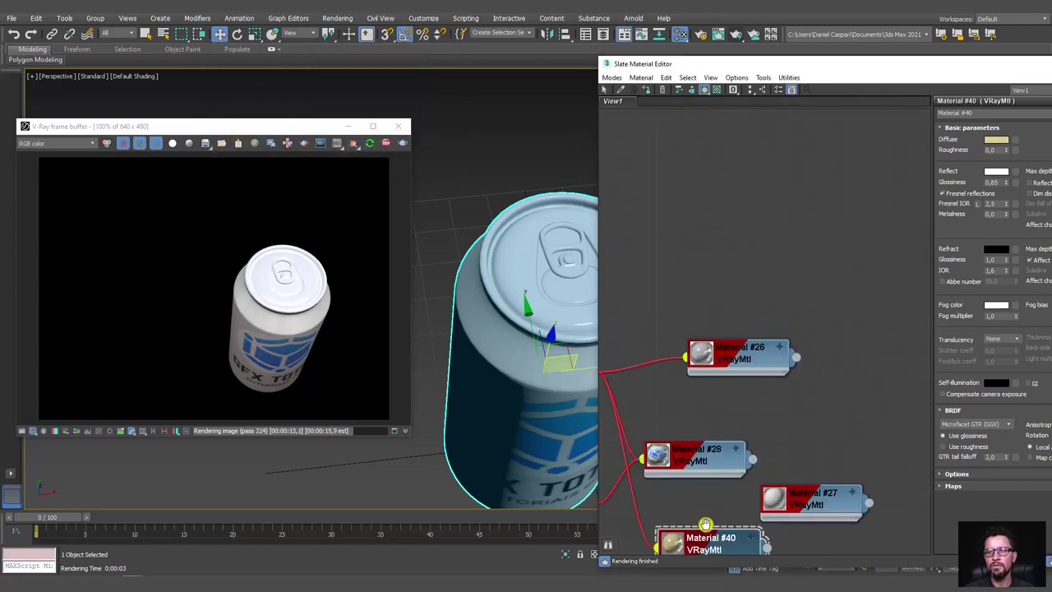
mouse_move(695, 538)
left_mouse_down()
mouse_move(735, 242)
mouse_move(711, 155)
left_mouse_up()
double_click(697, 247)
left_click(716, 90)
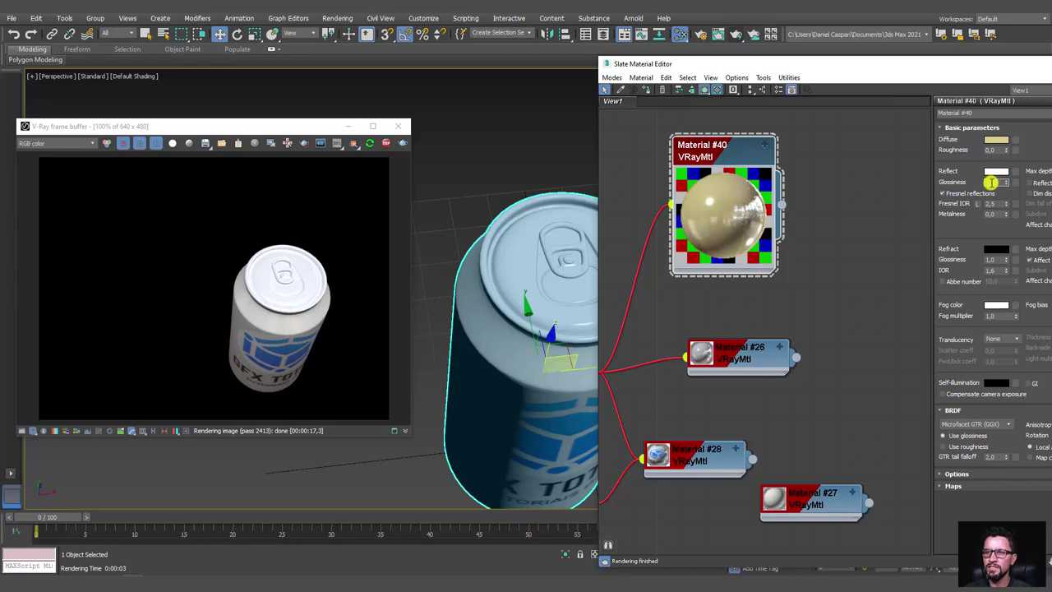
Set Material #40's reflection glossiness to 0,65, reflection colour to mid grey (122) and metalness to 1,0.
key("Return")
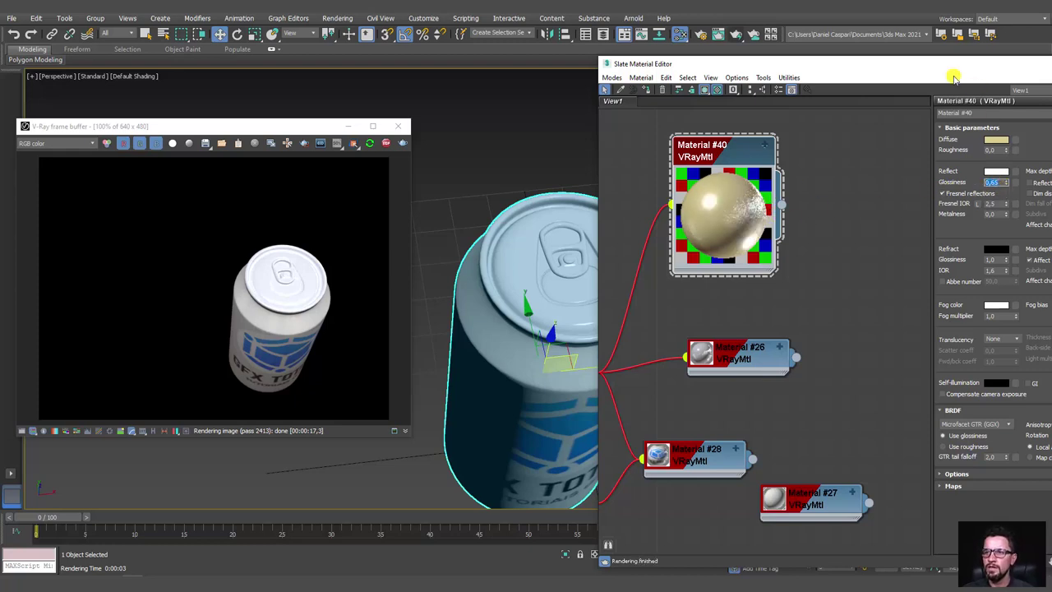
left_click_drag(951, 65, 794, 66)
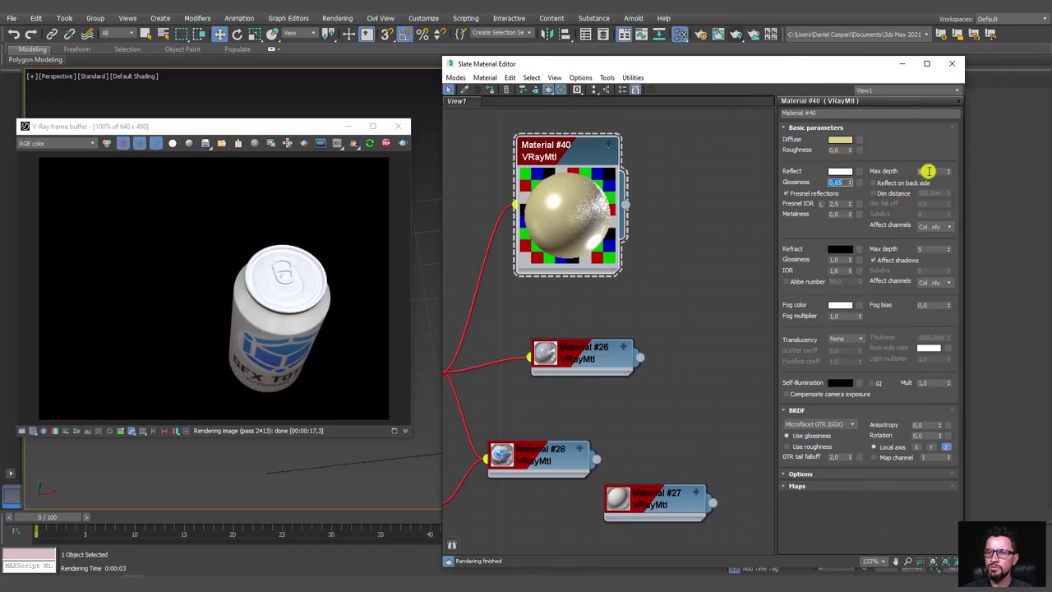
left_click_drag(692, 60, 839, 63)
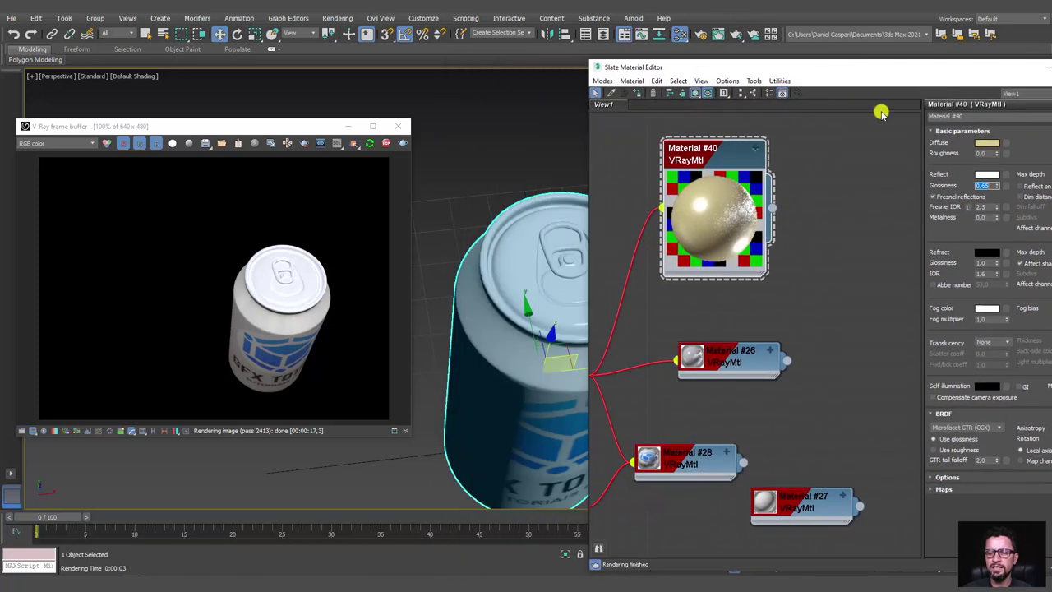
left_click(987, 174)
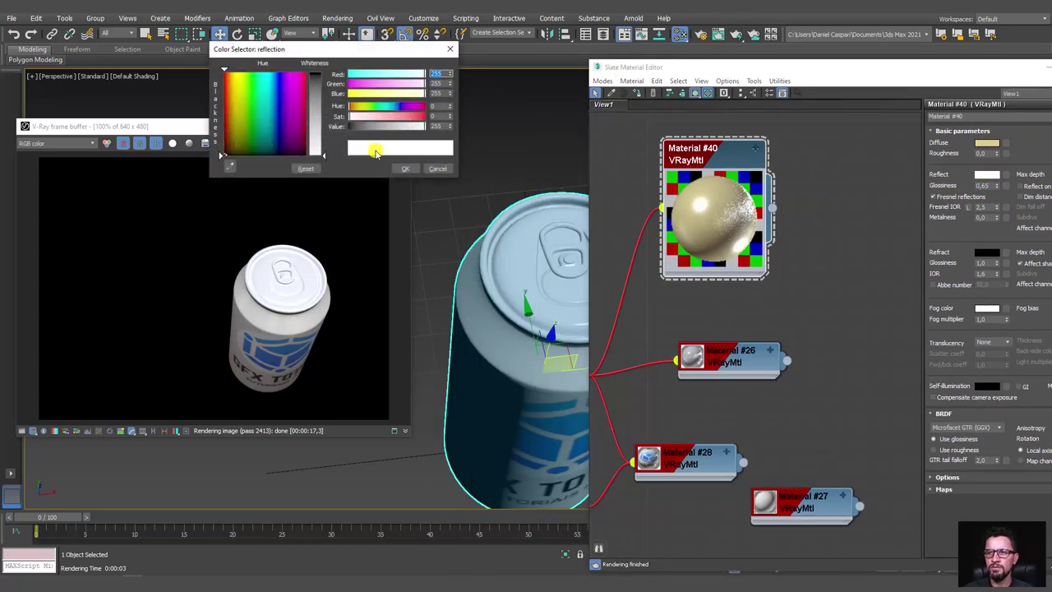
left_click_drag(405, 128, 392, 128)
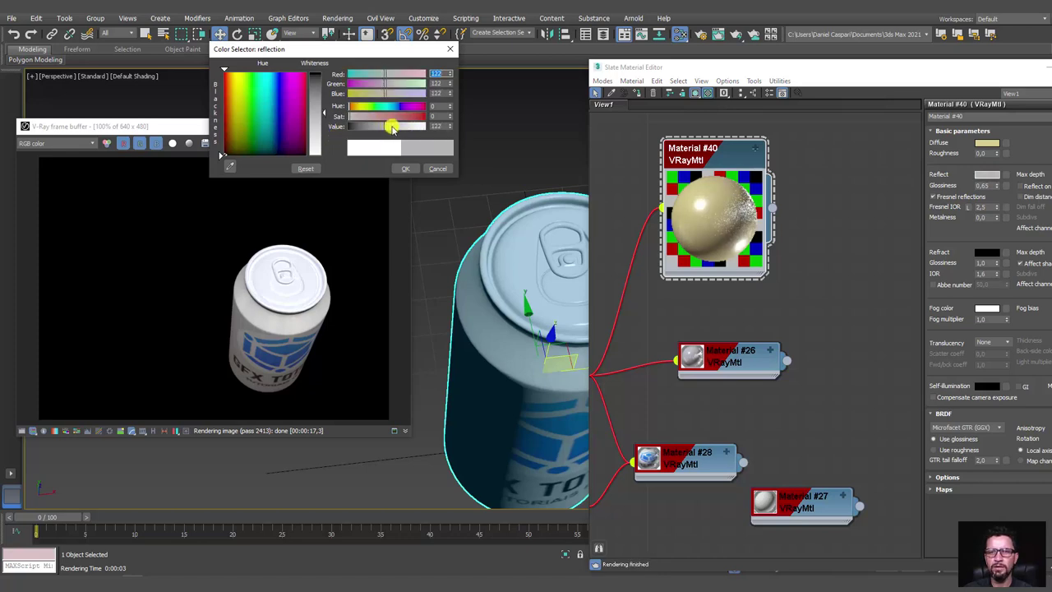
left_click(405, 168)
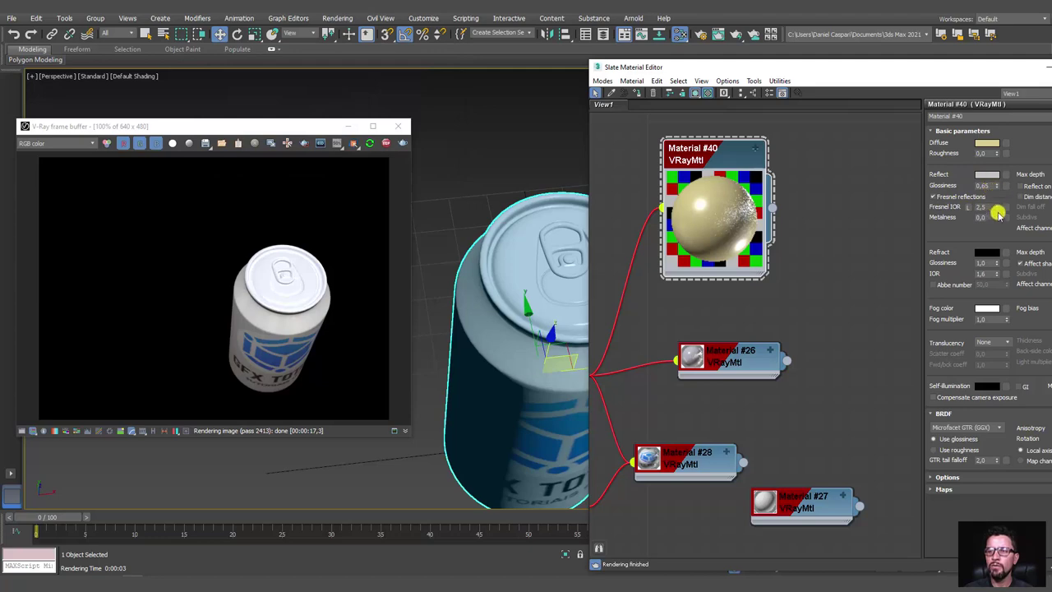
left_click_drag(997, 212, 994, 134)
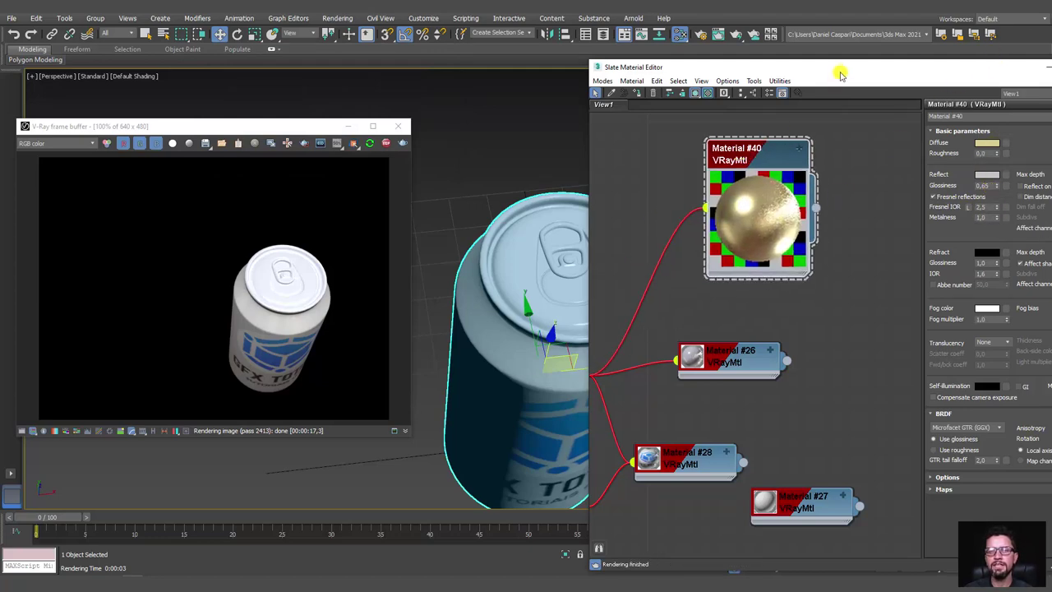
mouse_move(848, 71)
left_mouse_down()
mouse_move(651, 96)
mouse_move(378, 230)
left_mouse_up()
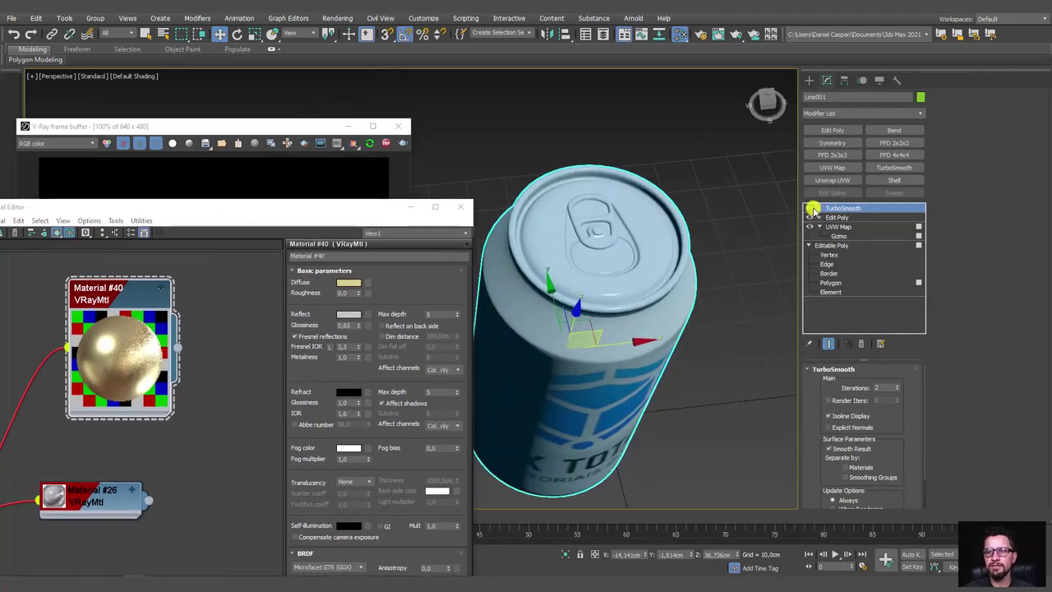
Turn off TurboSmooth and select only the can's top cap polygons in Edit Poly Polygon mode.
left_click(810, 208)
left_click(818, 217)
left_click(843, 255)
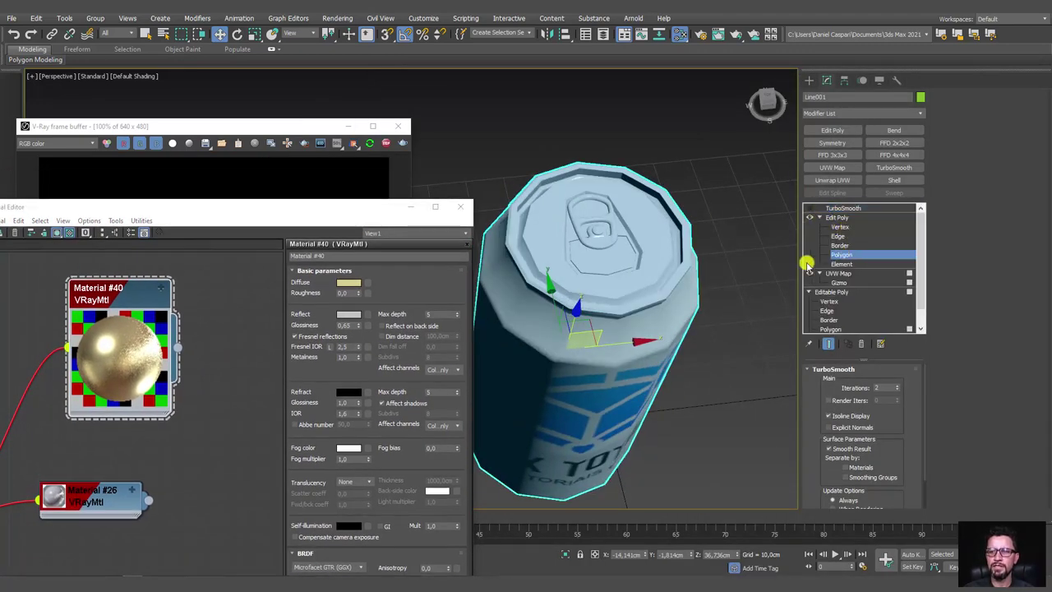
middle_click_drag(807, 263, 718, 287, "alt")
key("ctrl+a")
scroll(698, 228, "down", 3)
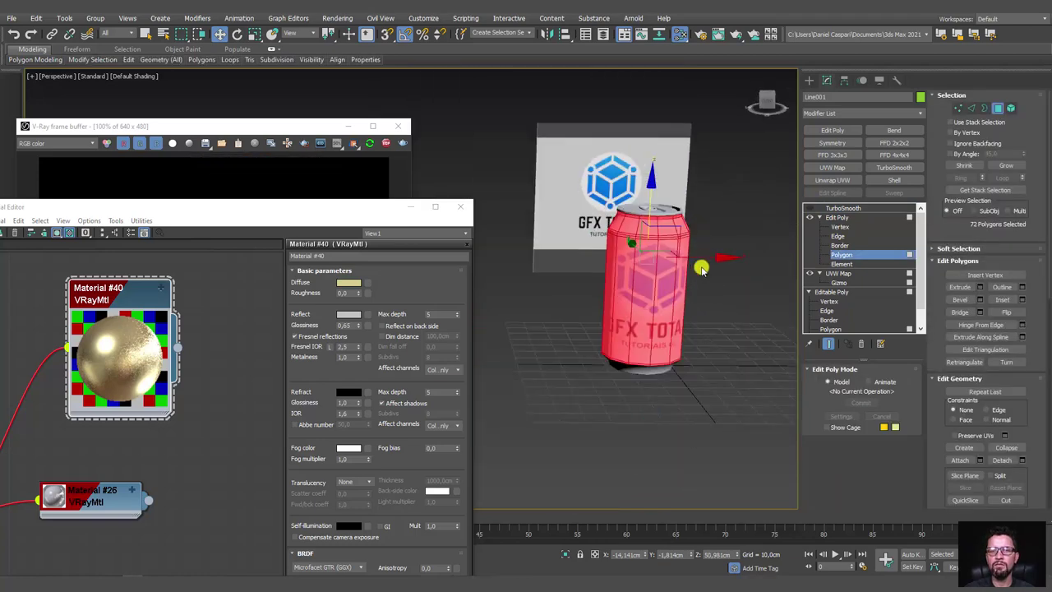
key("ctrl+i")
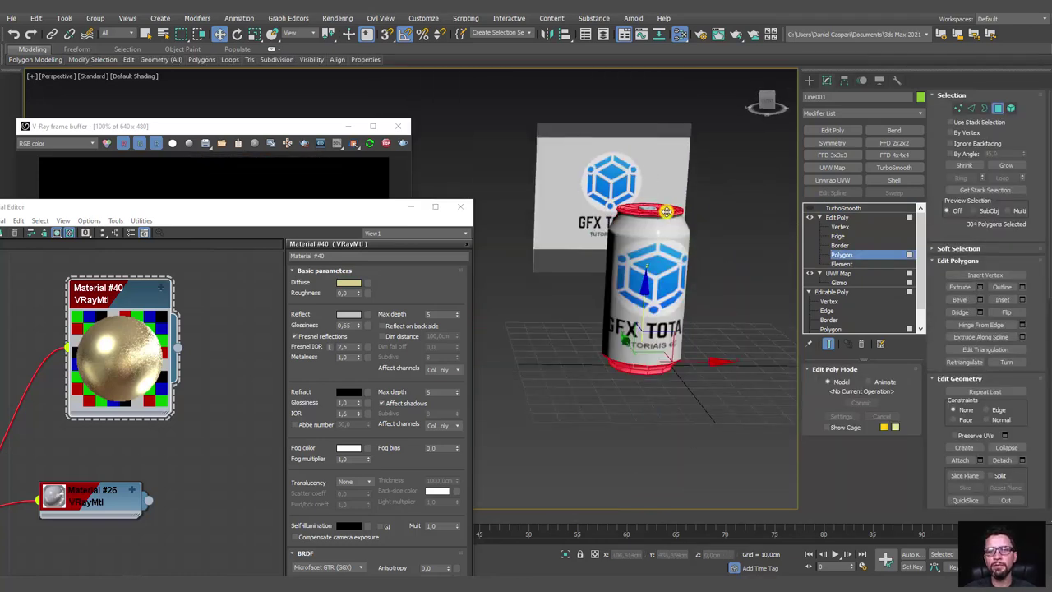
left_click_drag(698, 365, 488, 429, "alt")
middle_click_drag(487, 429, 650, 359, "alt")
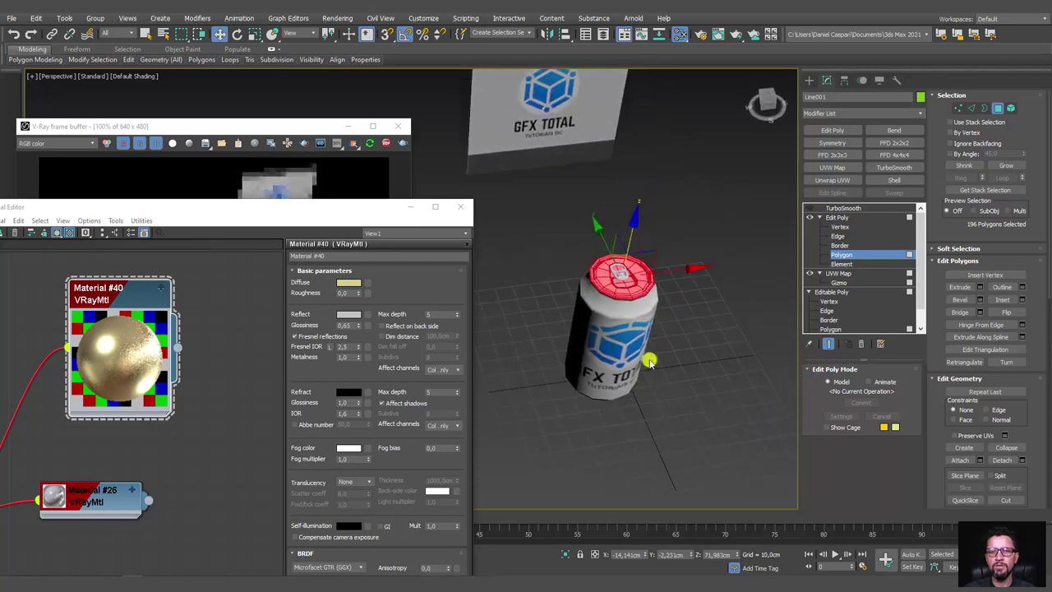
key("z")
Apply the gold Material #40 to the can and inspect the top cap and pull tab.
left_click_drag(176, 346, 653, 262)
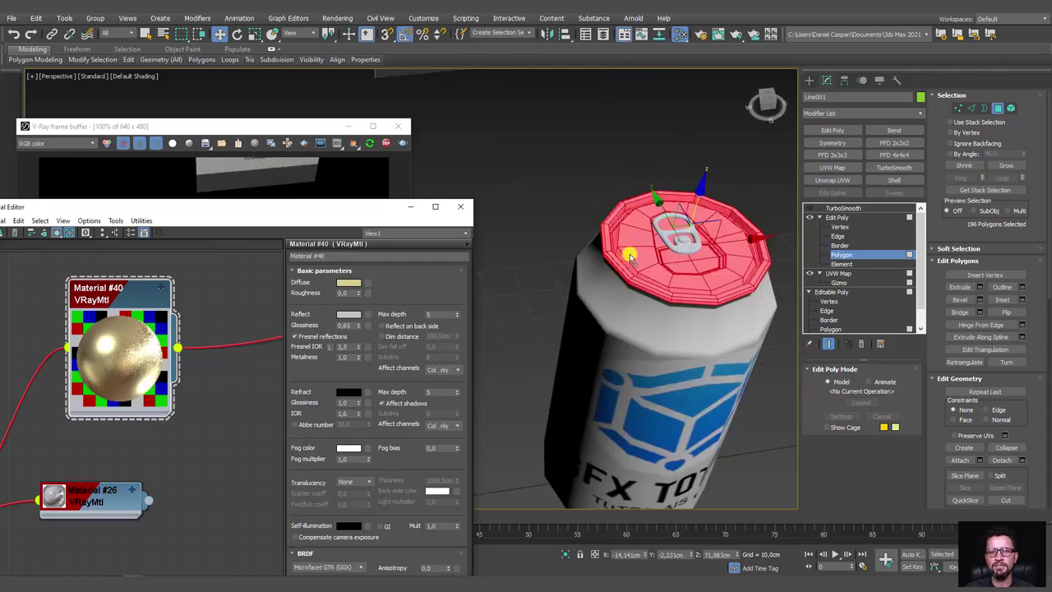
mouse_move(640, 277)
middle_mouse_down("alt")
mouse_move(600, 230)
mouse_move(633, 310)
middle_mouse_up("alt")
scroll(617, 282, "up", 5)
scroll(617, 282, "down", 5)
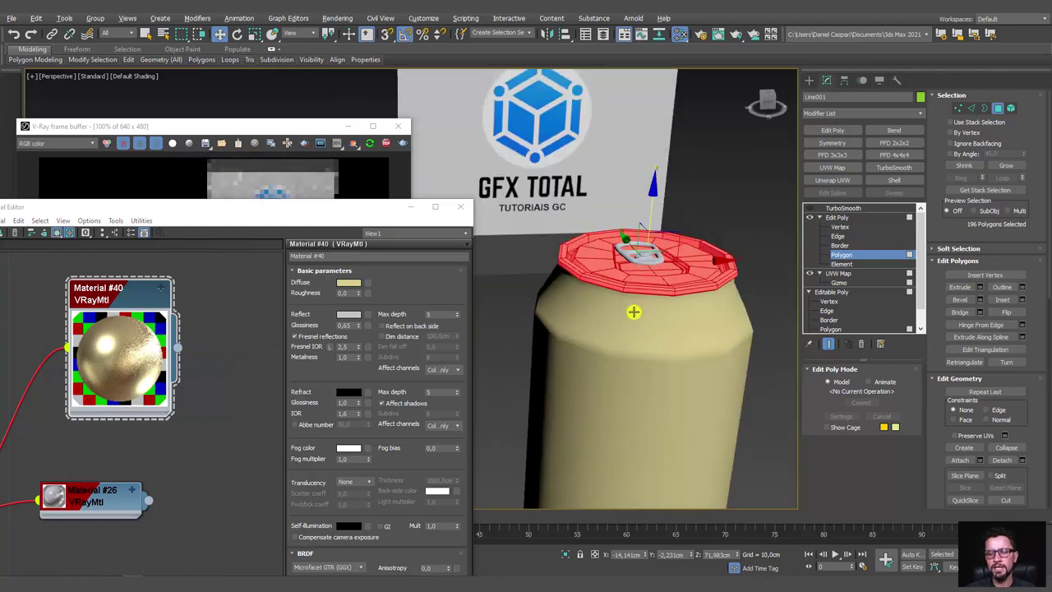
left_click(836, 216)
scroll(696, 265, "down", 3)
middle_click_drag(697, 265, 657, 295, "alt")
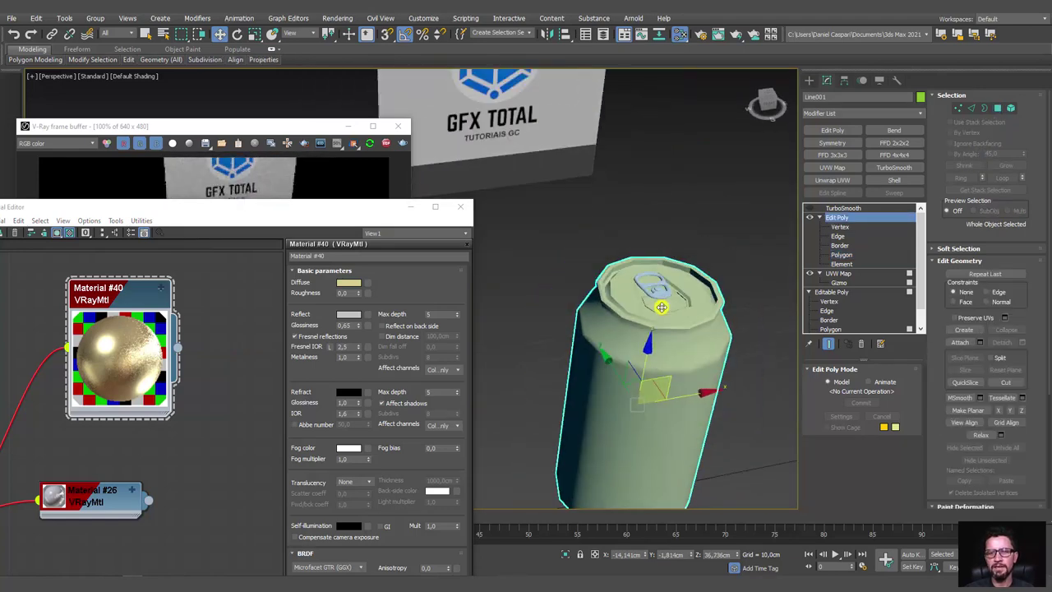
scroll(658, 296, "down", 2)
scroll(179, 359, "down", 2)
middle_click_drag(180, 359, 229, 287)
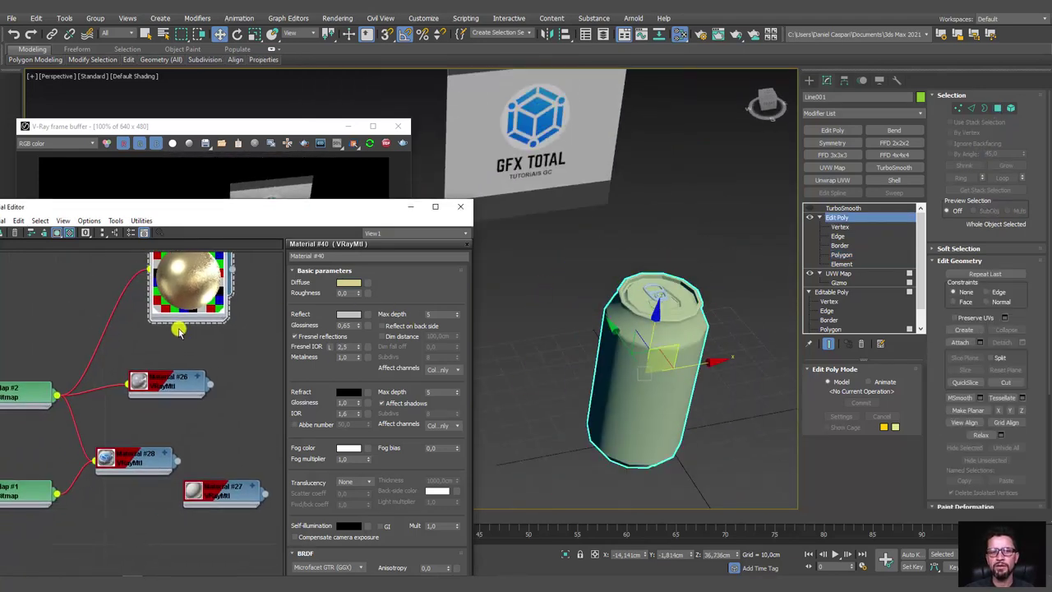
scroll(180, 330, "down", 1)
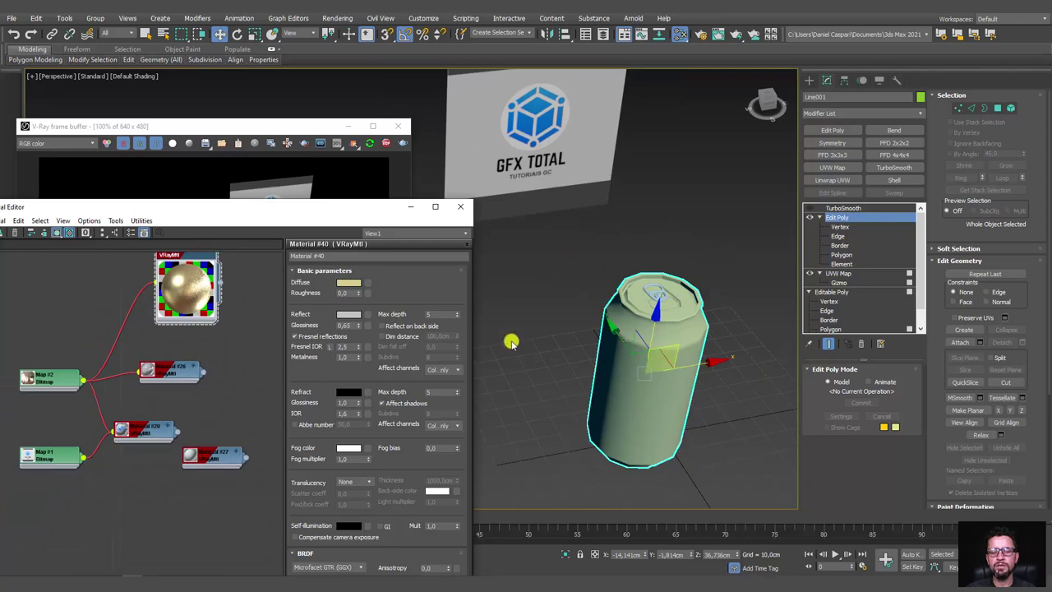
Reselect the top cap polygons and invert the selection to pick the can body.
left_click(997, 108)
left_click(666, 300)
scroll(665, 300, "up", 5)
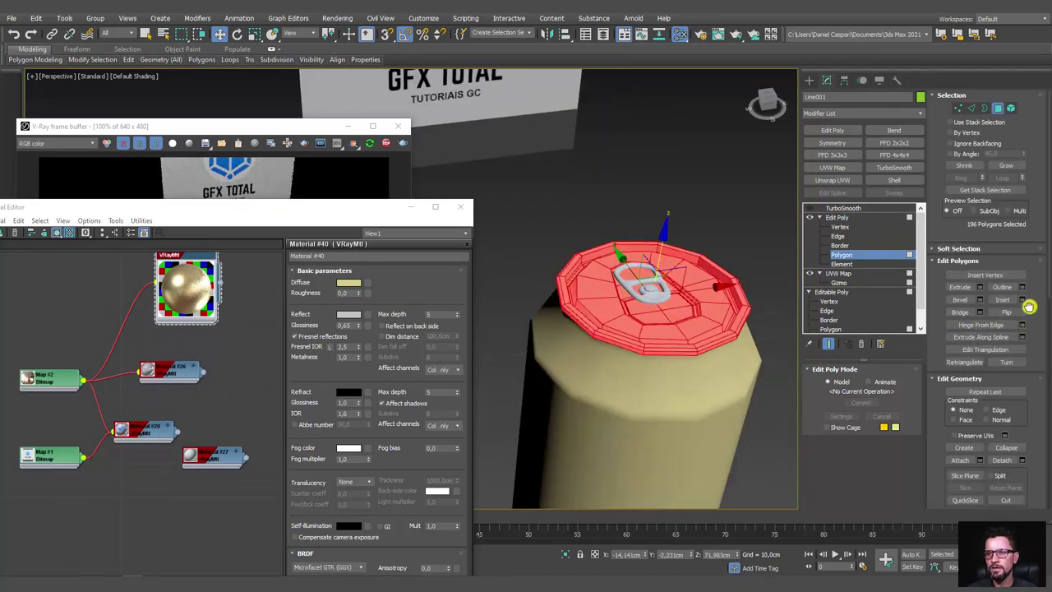
scroll(1019, 324, "down", 5)
scroll(1019, 324, "down", 3)
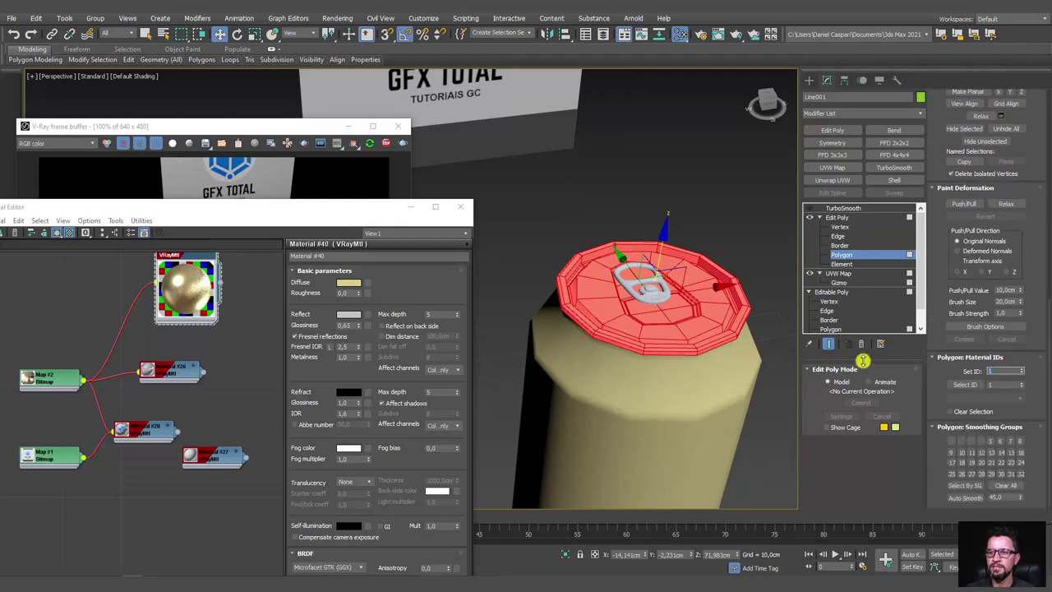
middle_click_drag(726, 361, 729, 300)
key("ctrl+i")
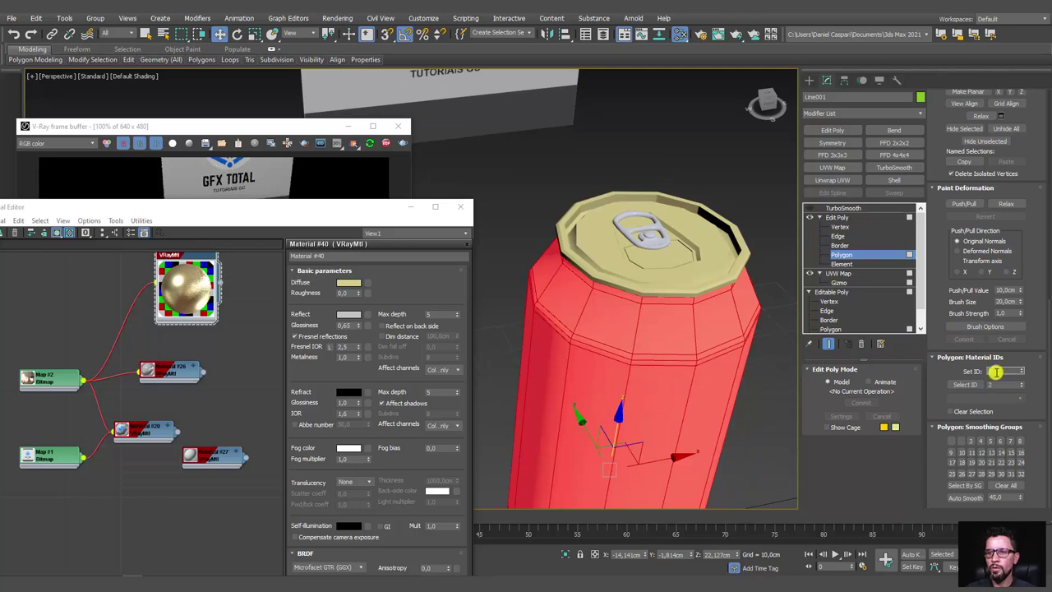
Narrow the polygon selection to just the can's bottom ring.
scroll(676, 340, "down", 3)
middle_click_drag(658, 312, 643, 289, "alt")
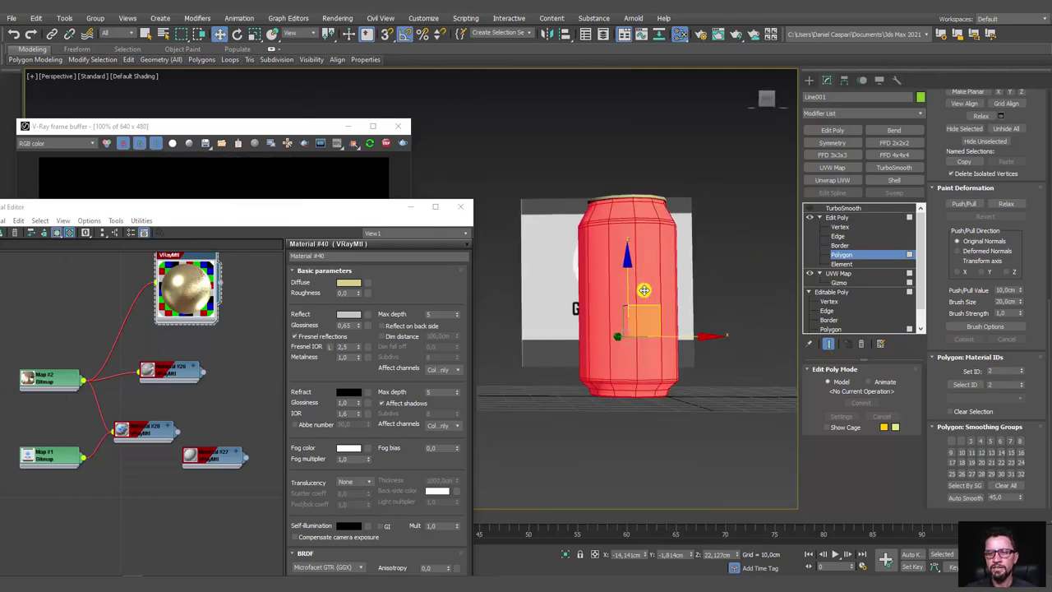
key("ctrl+z")
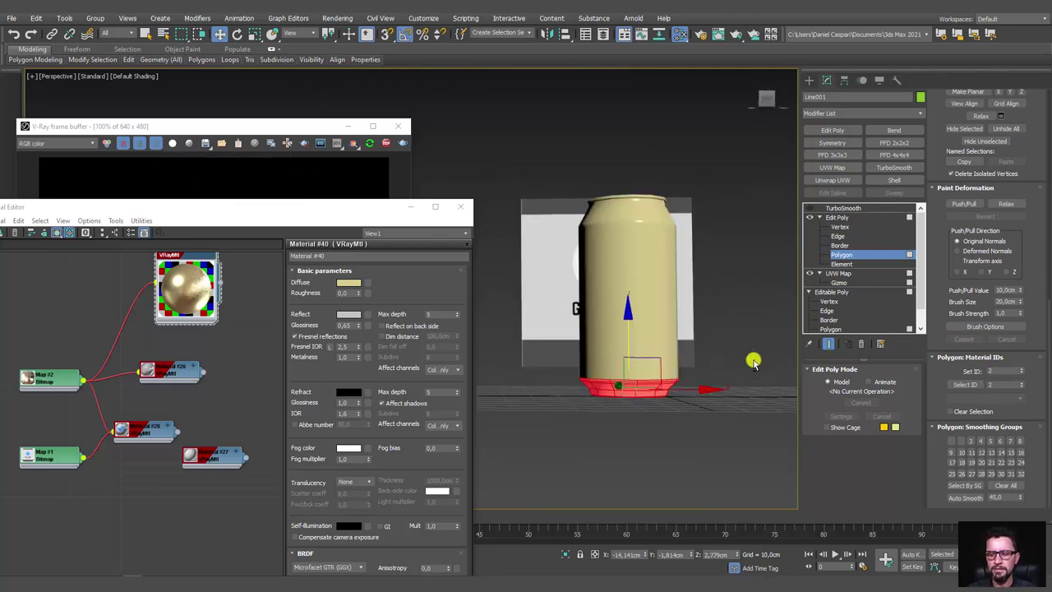
key("ctrl+y")
key("ctrl+z")
type("3")
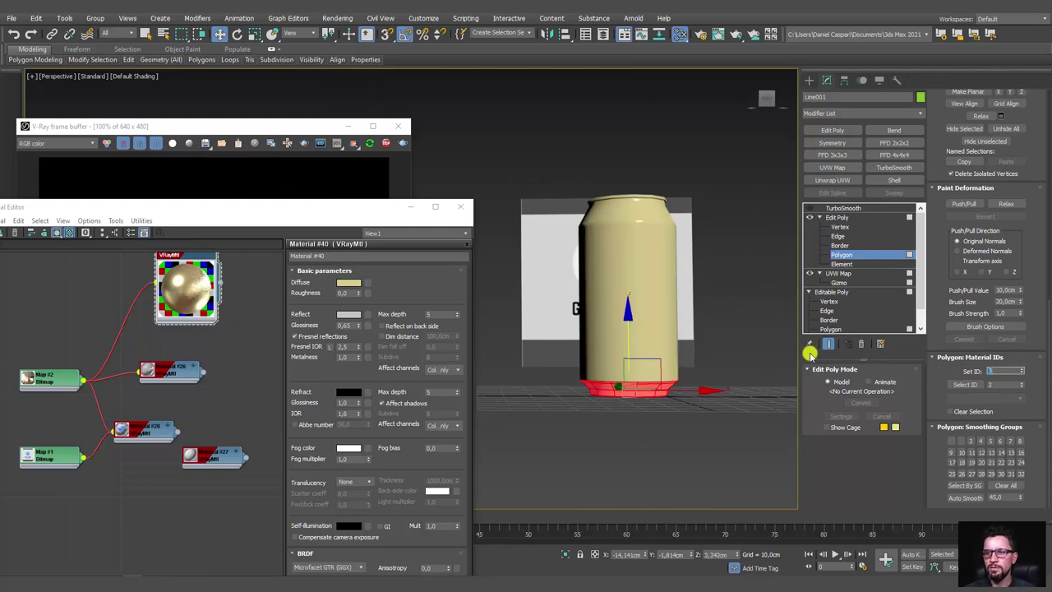
middle_click_drag(670, 210, 852, 179, "alt")
Select the pull tab, Plane002, as a whole element, then show its TurboSmooth result again.
left_click(836, 217)
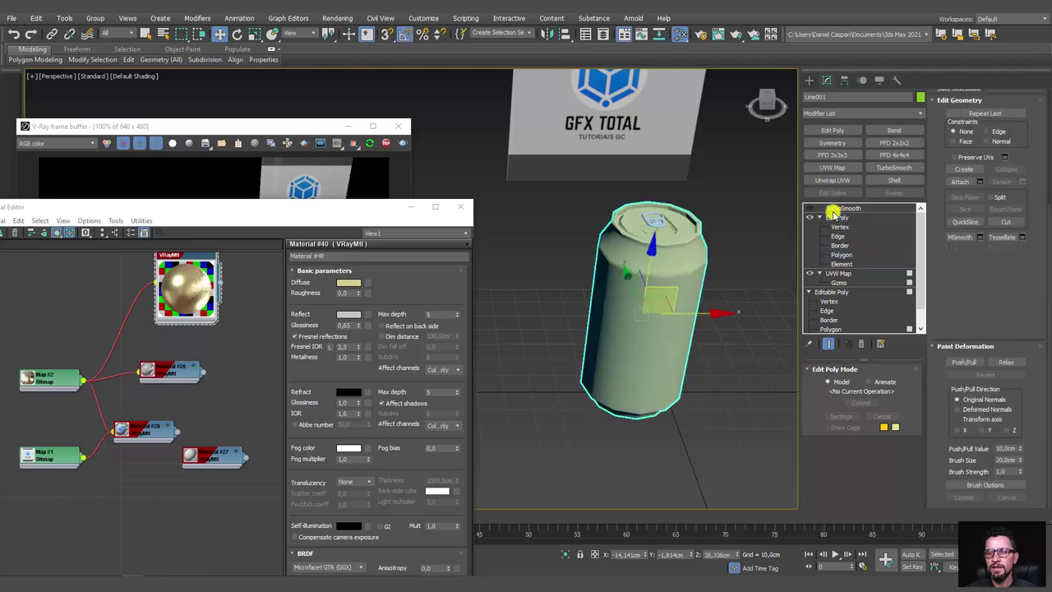
left_click(657, 220)
scroll(657, 220, "up", 5)
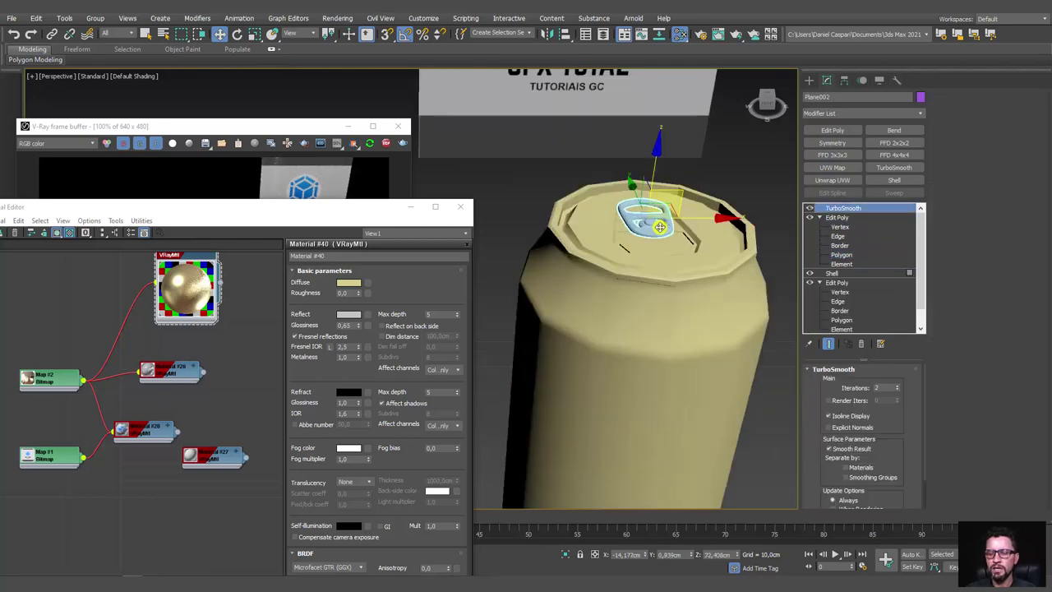
middle_click_drag(621, 319, 670, 221)
scroll(670, 221, "down", 5)
middle_click_drag(688, 369, 707, 277, "alt")
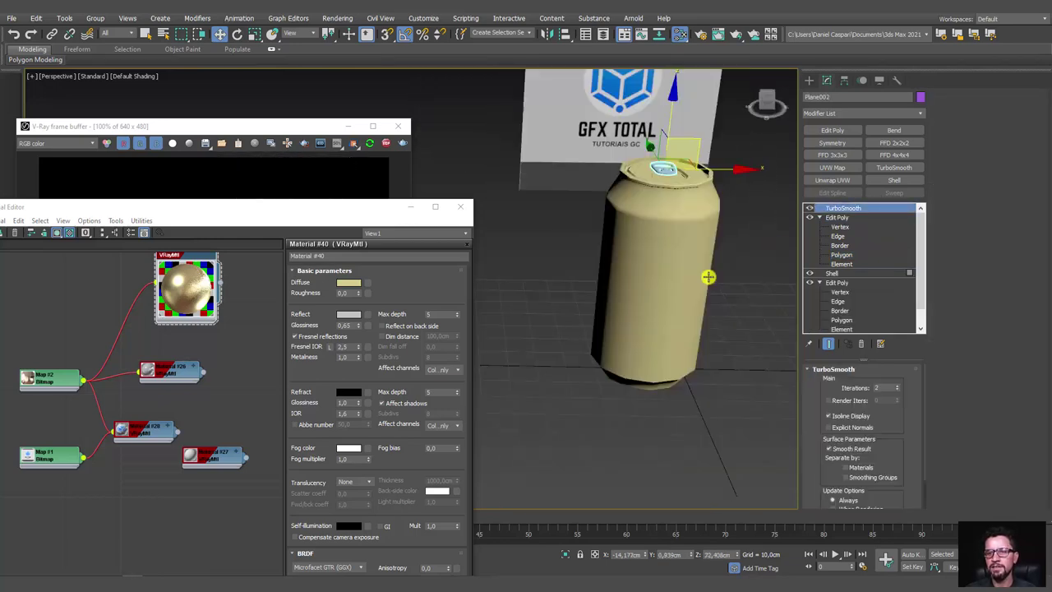
scroll(707, 277, "down", 3)
left_click(854, 263)
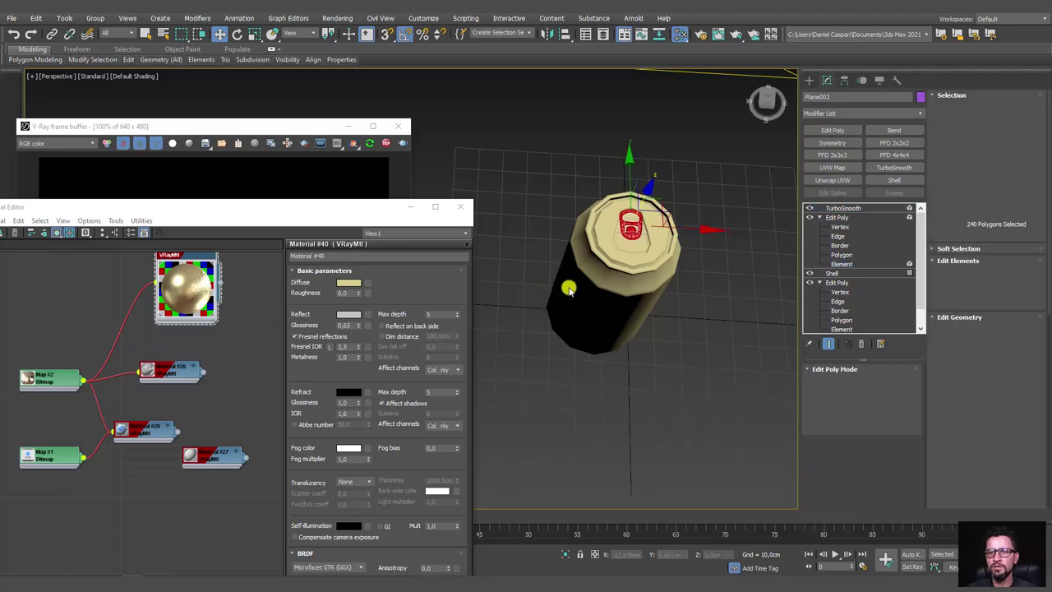
scroll(986, 247, "down", 8)
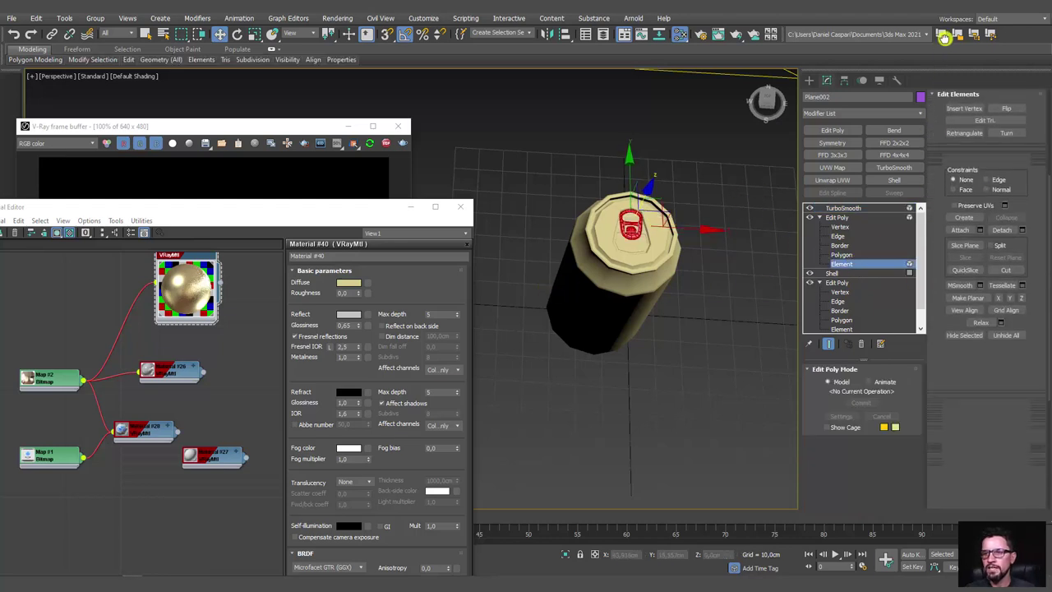
scroll(1038, 161, "down", 2)
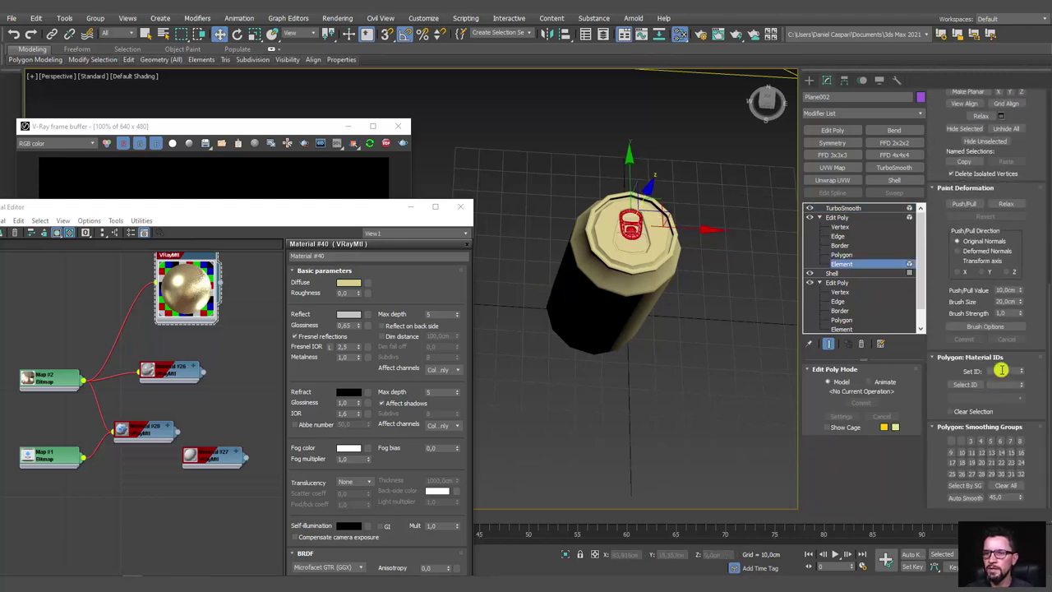
left_click(844, 209)
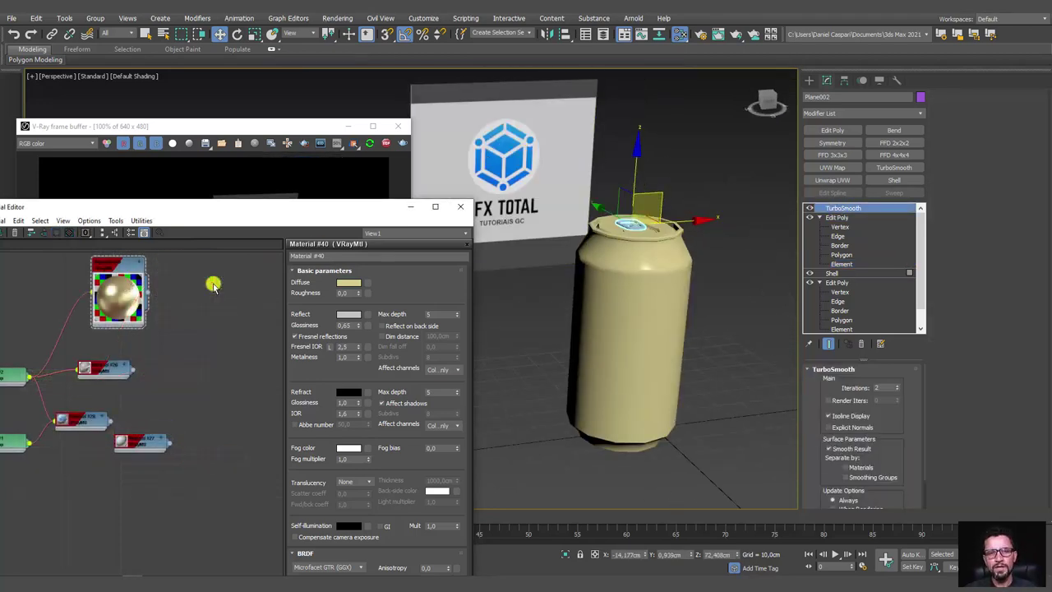
Create a Multi/Sub-Object material and cut its sub-material slots down to three.
right_click(212, 284)
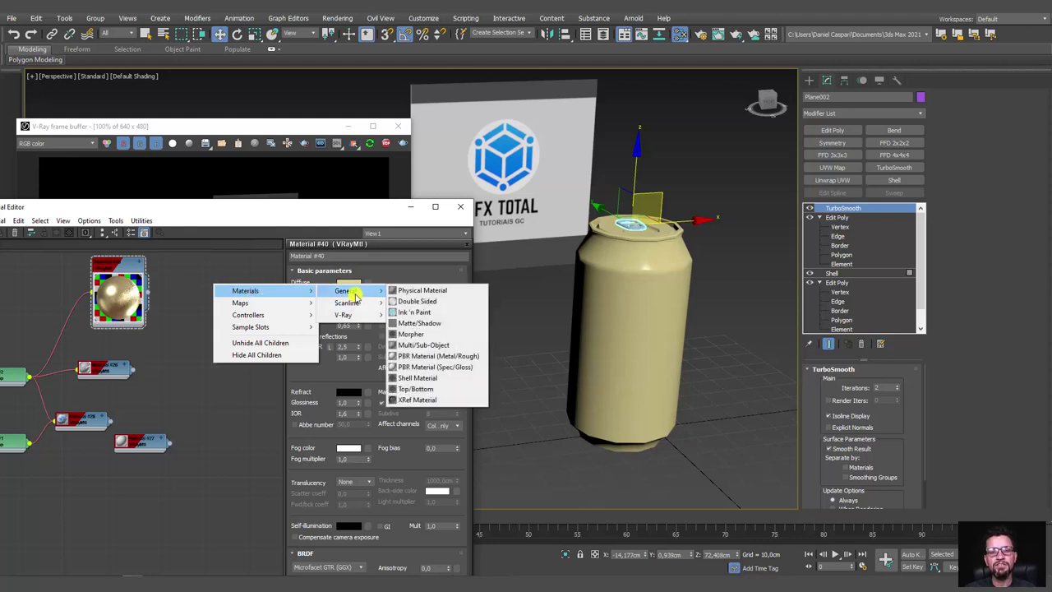
mouse_move(345, 291)
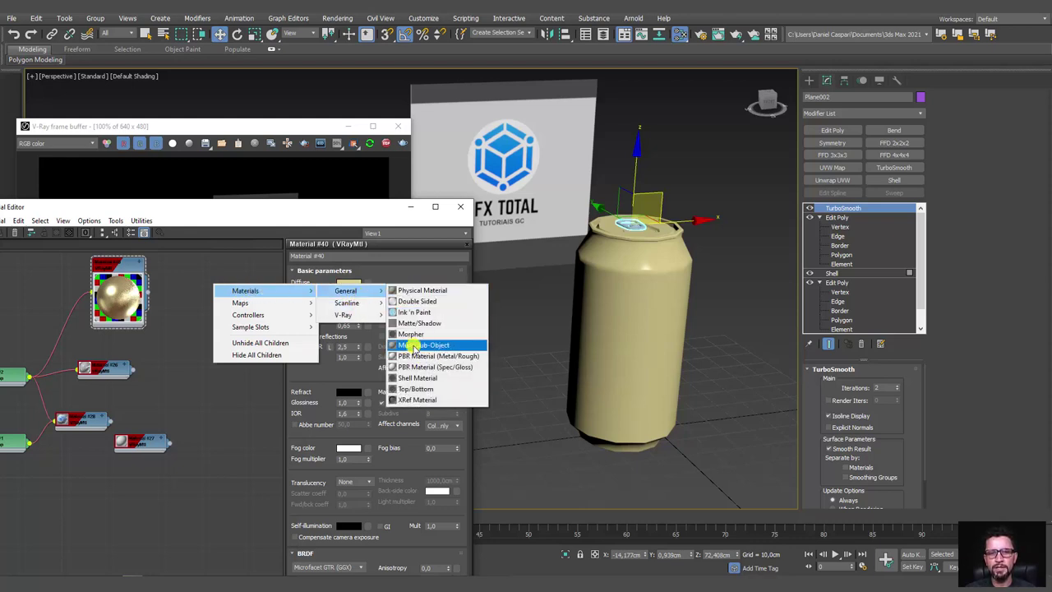
left_click(423, 345)
left_click_drag(182, 306, 220, 302)
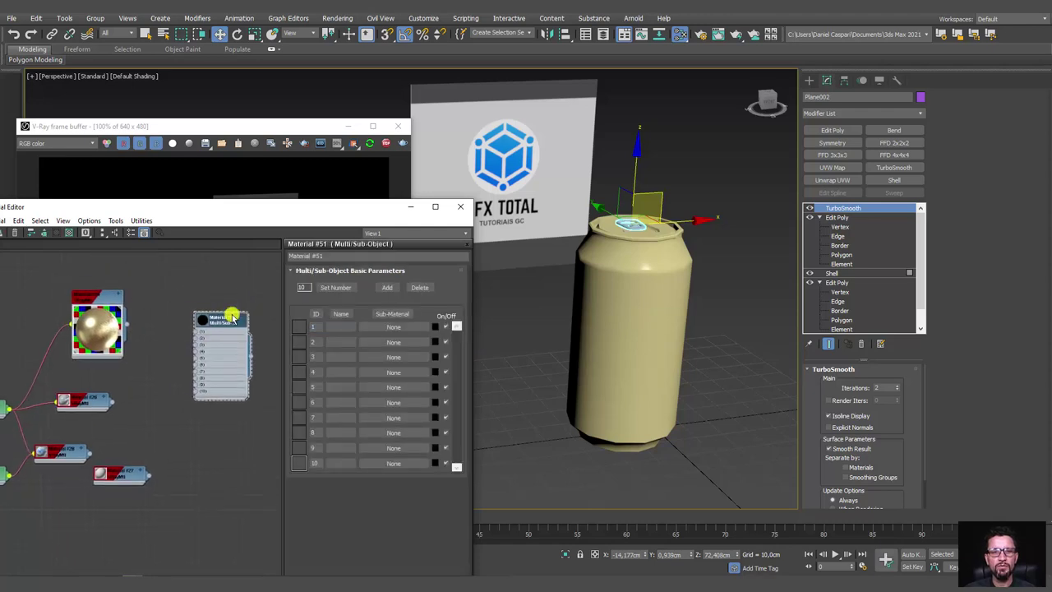
left_click(420, 289)
left_click(420, 287)
left_click(420, 288)
left_click(420, 288)
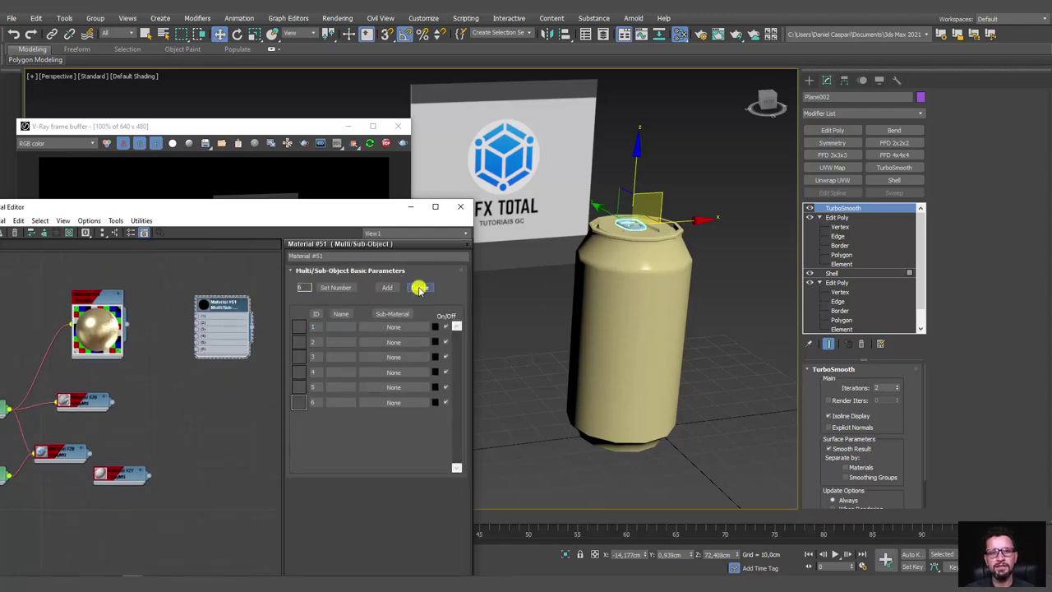
left_click(420, 287)
left_click(420, 288)
left_click(419, 287)
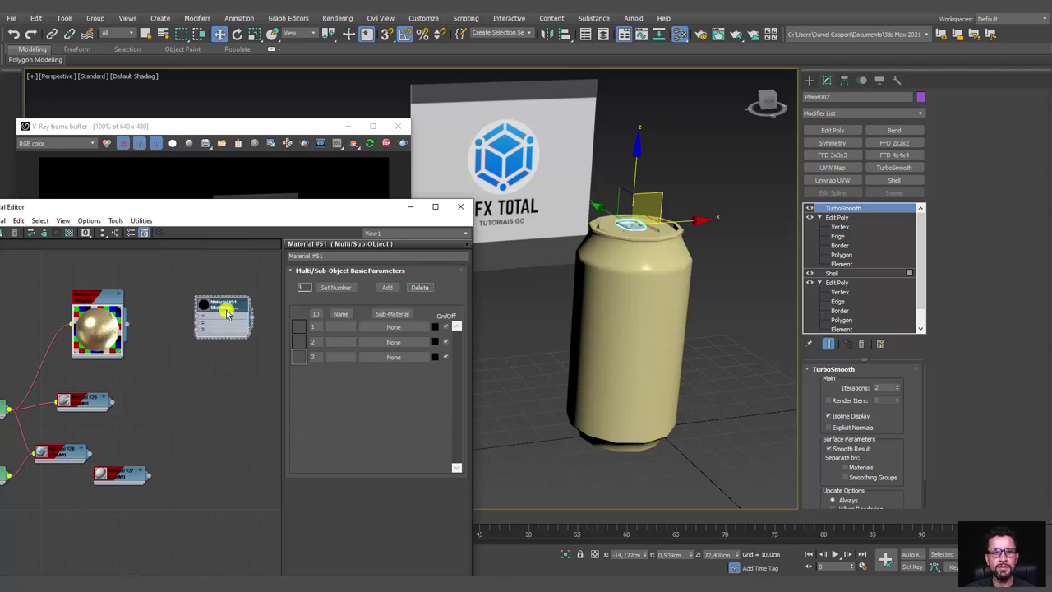
left_click_drag(228, 313, 243, 373)
Wire Materials #26, #28 and #40 into slots 1–3 and apply the multi-material to the can.
middle_click_drag(121, 405, 131, 366)
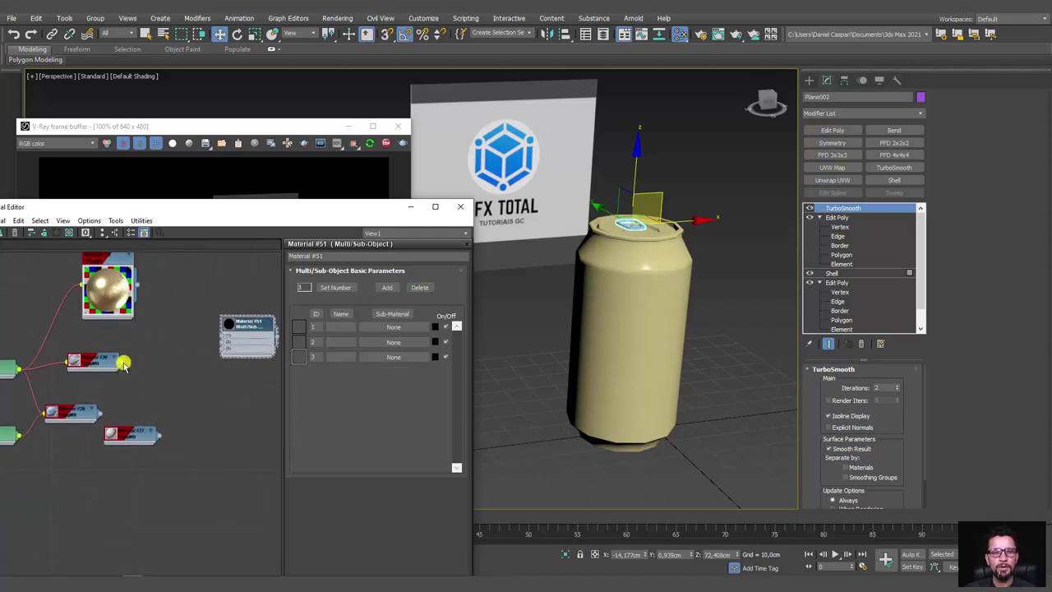
left_click_drag(181, 372, 222, 327)
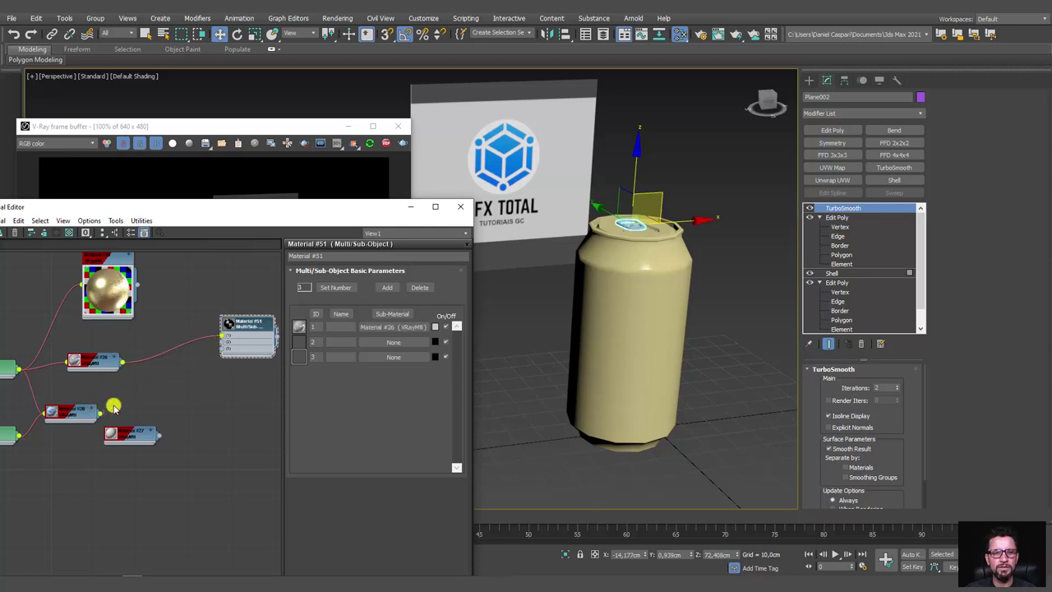
left_click_drag(114, 406, 222, 342)
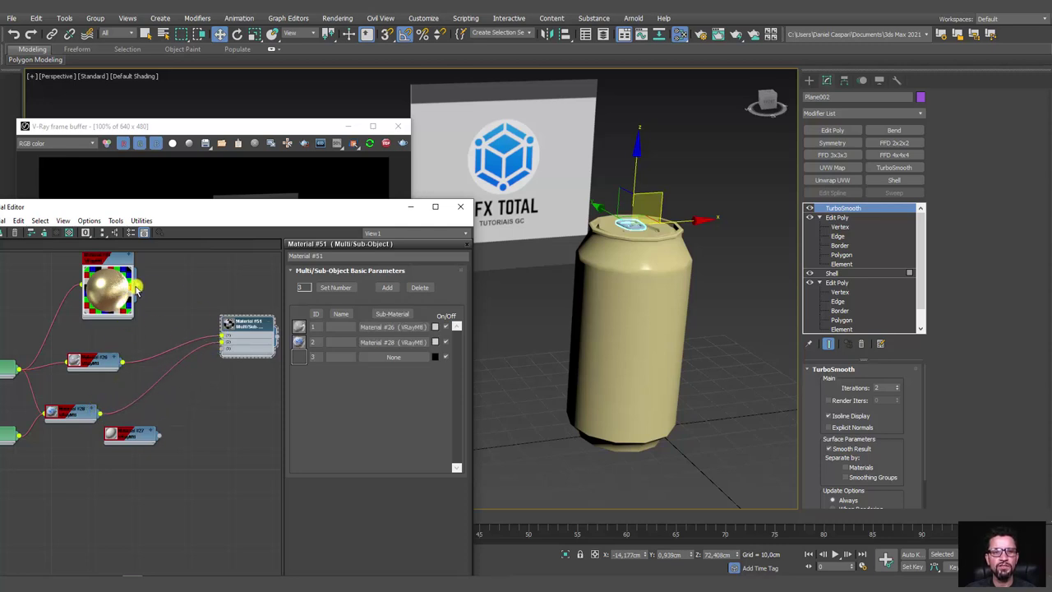
left_click_drag(137, 285, 222, 349)
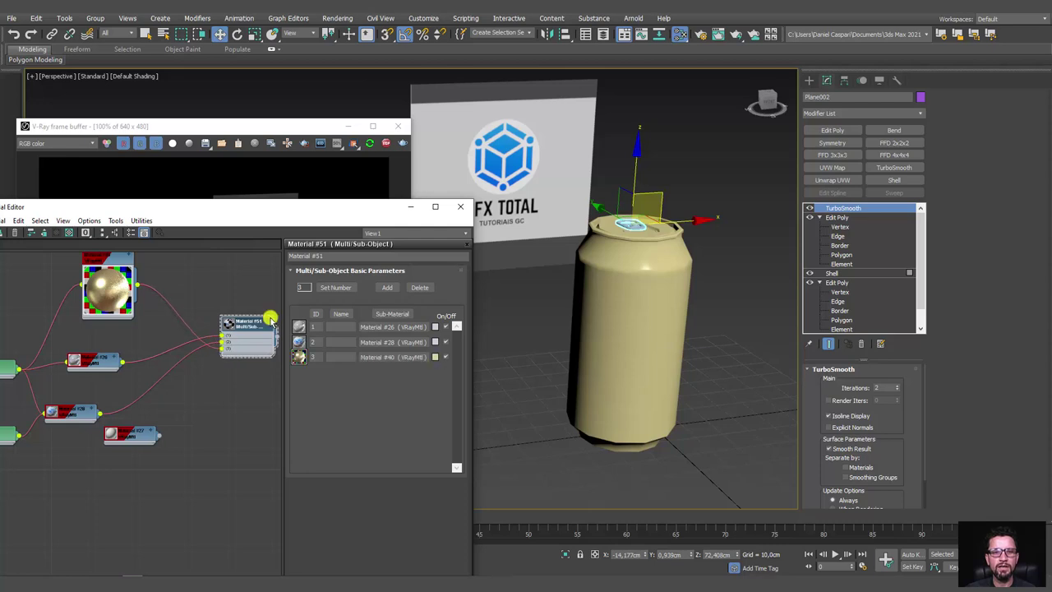
middle_click_drag(250, 329, 178, 328)
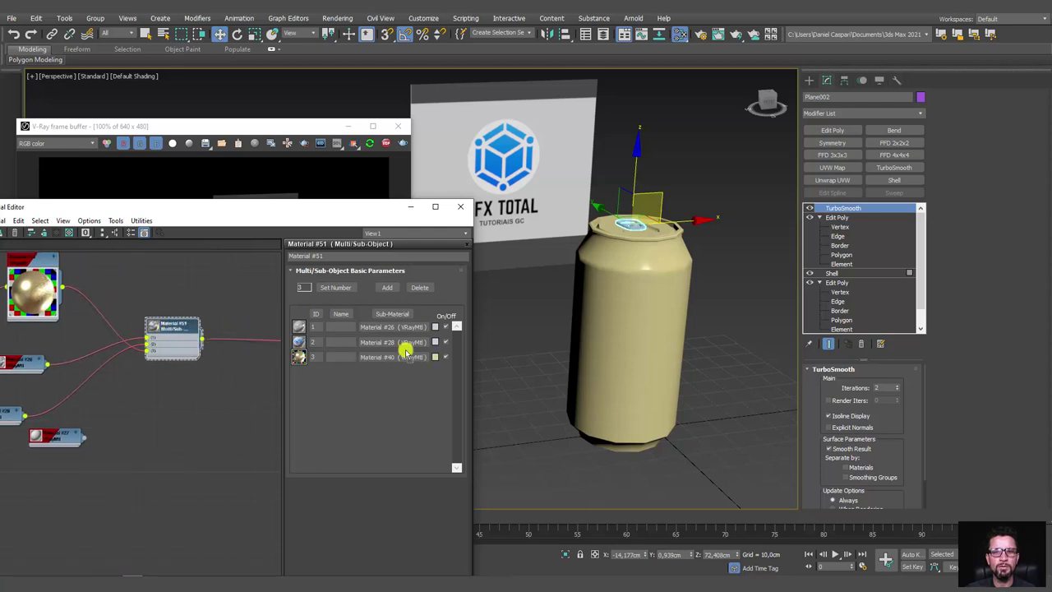
left_click_drag(201, 341, 626, 321)
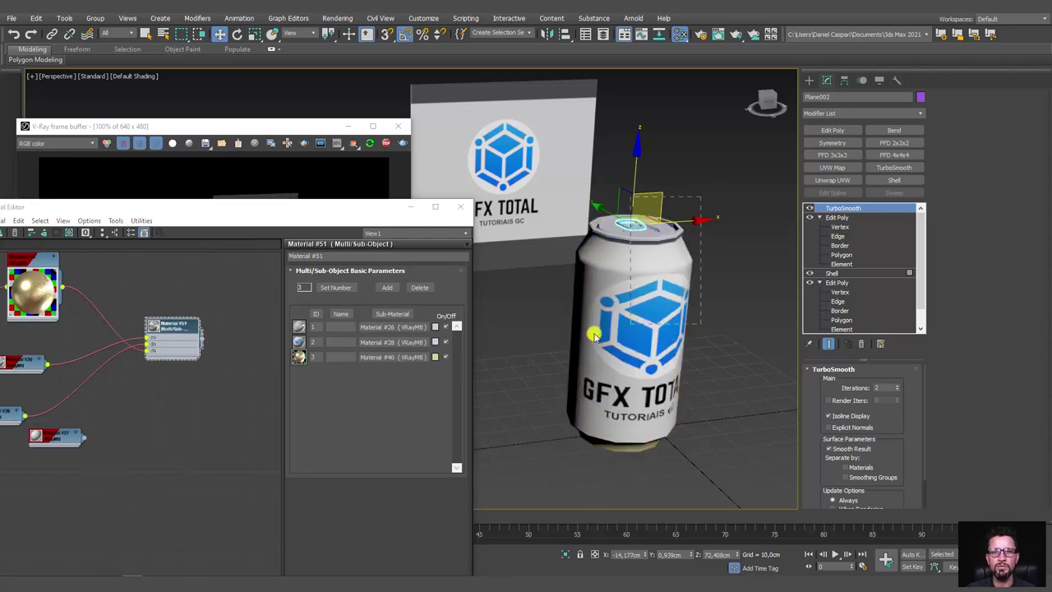
left_click(594, 329)
left_click_drag(203, 339, 616, 234)
Confirm the material assignment and select the pull tab on its own.
left_click(512, 307)
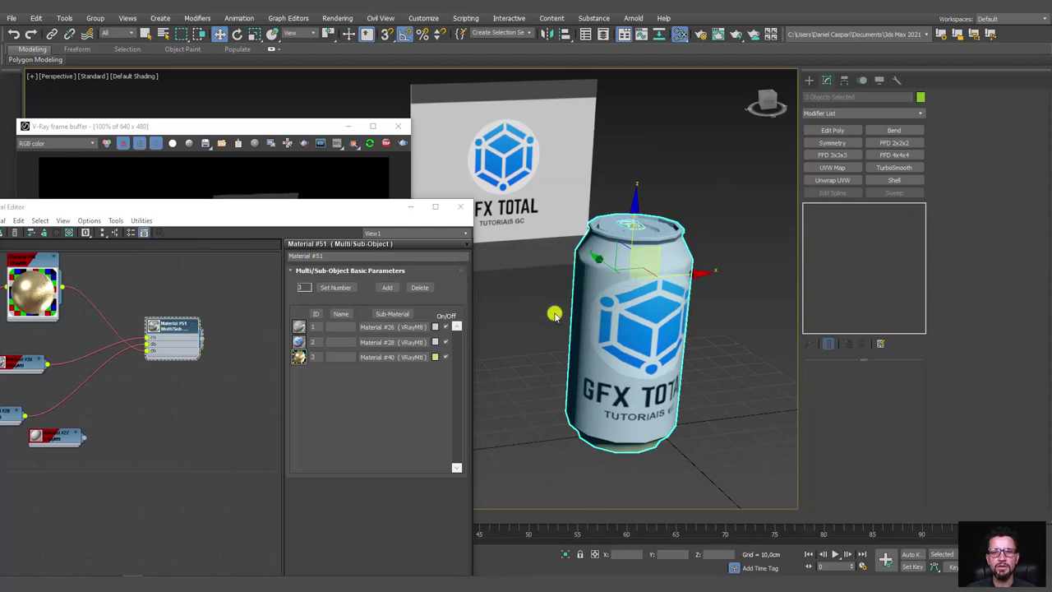
mouse_move(554, 313)
middle_mouse_down("alt")
mouse_move(638, 269)
mouse_move(643, 298)
mouse_move(570, 237)
middle_mouse_up("alt")
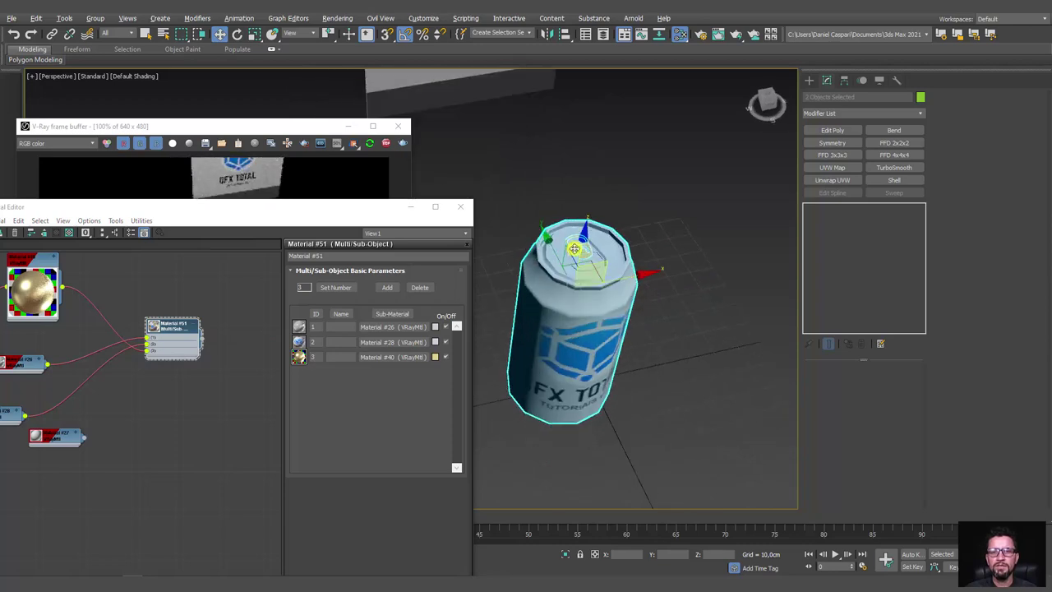
scroll(598, 251, "up", 5)
left_click(612, 278)
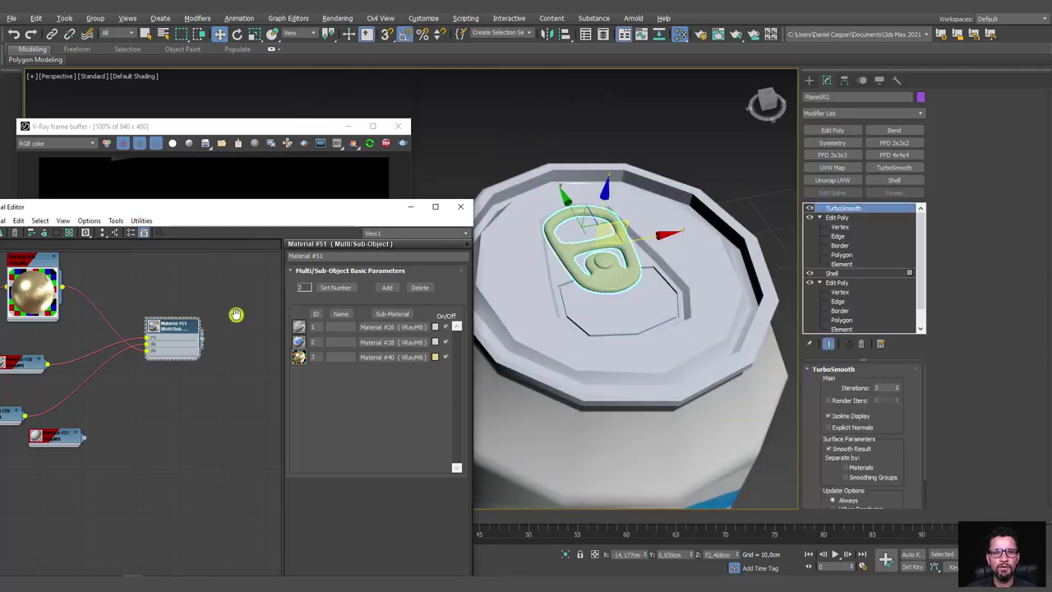
mouse_move(134, 342)
middle_mouse_down()
mouse_move(225, 315)
mouse_move(155, 342)
middle_mouse_up()
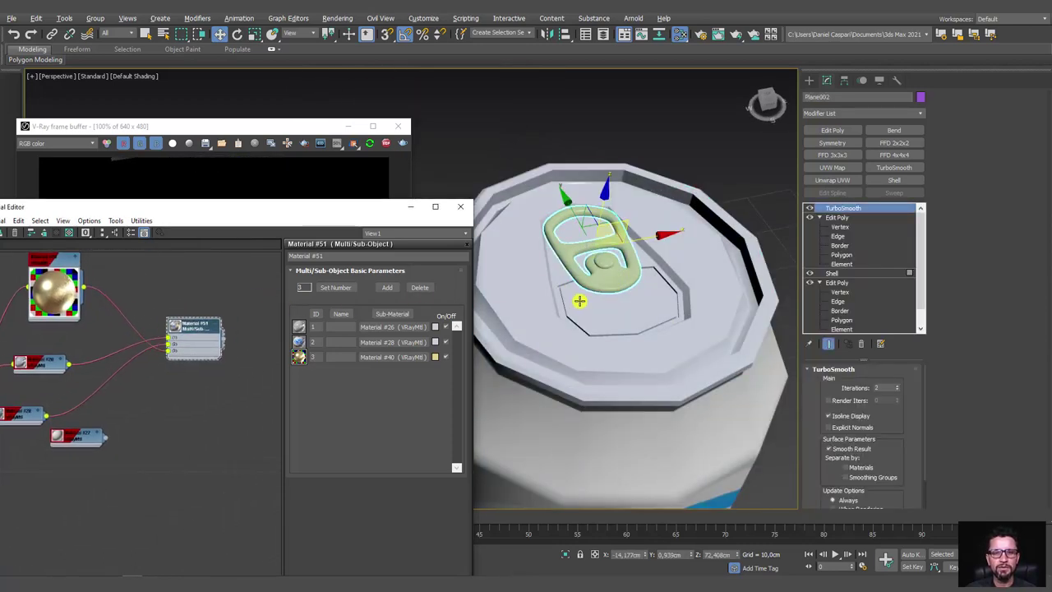
Give the pull tab's element material ID 1 and show its smoothed result.
left_click(841, 263)
left_click(615, 275)
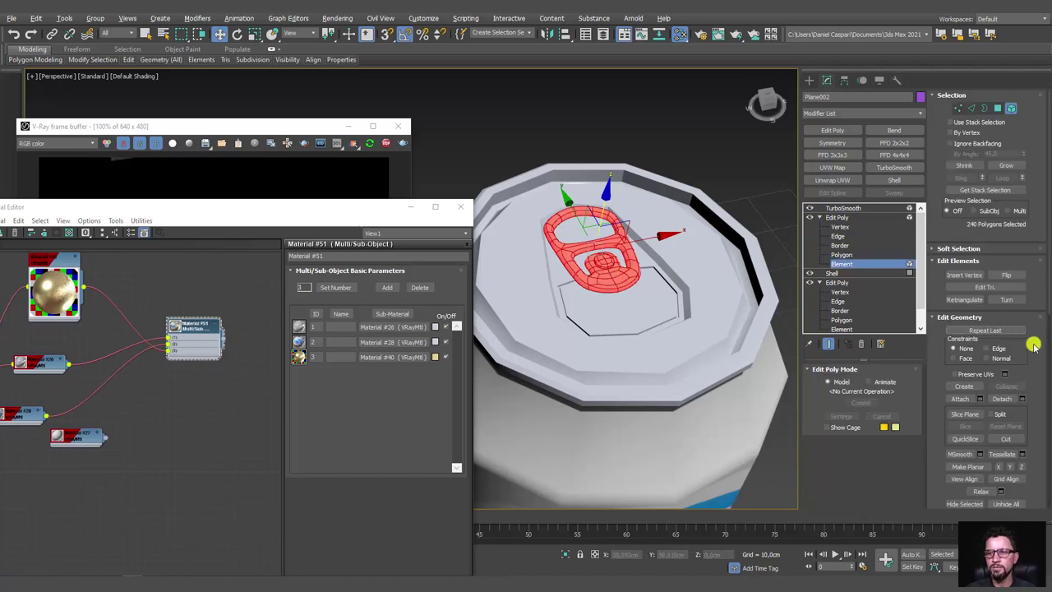
scroll(1027, 341, "down", 5)
scroll(998, 323, "down", 5)
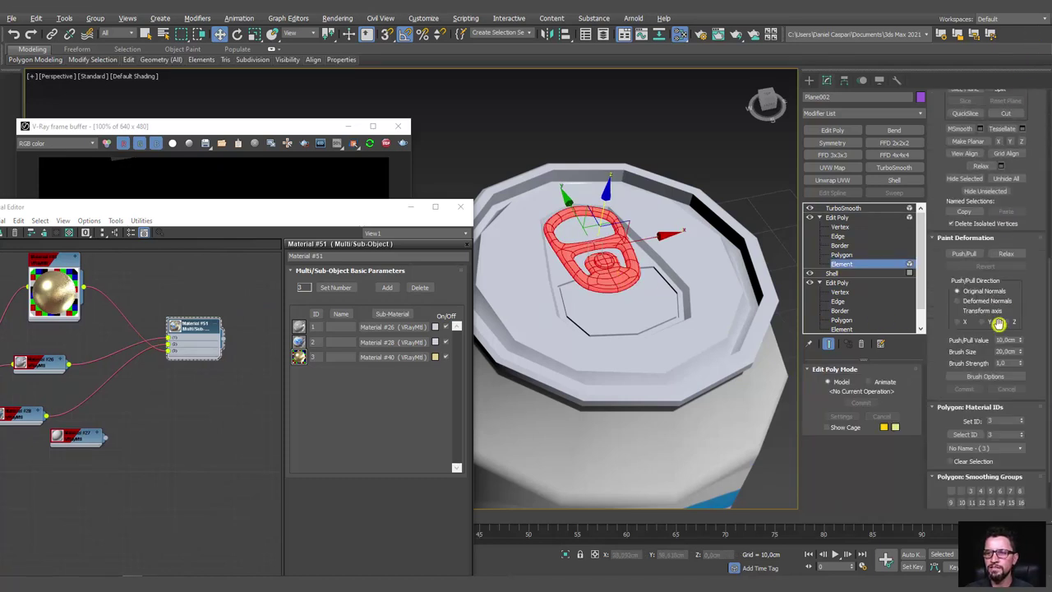
left_click(1021, 424)
left_click(1020, 423)
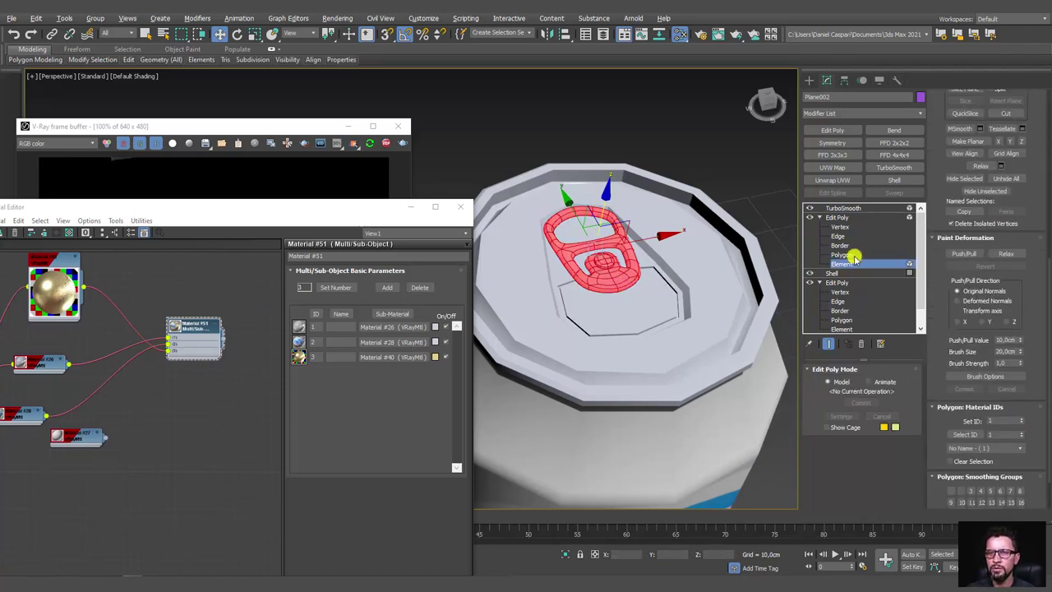
left_click(836, 217)
left_click(842, 208)
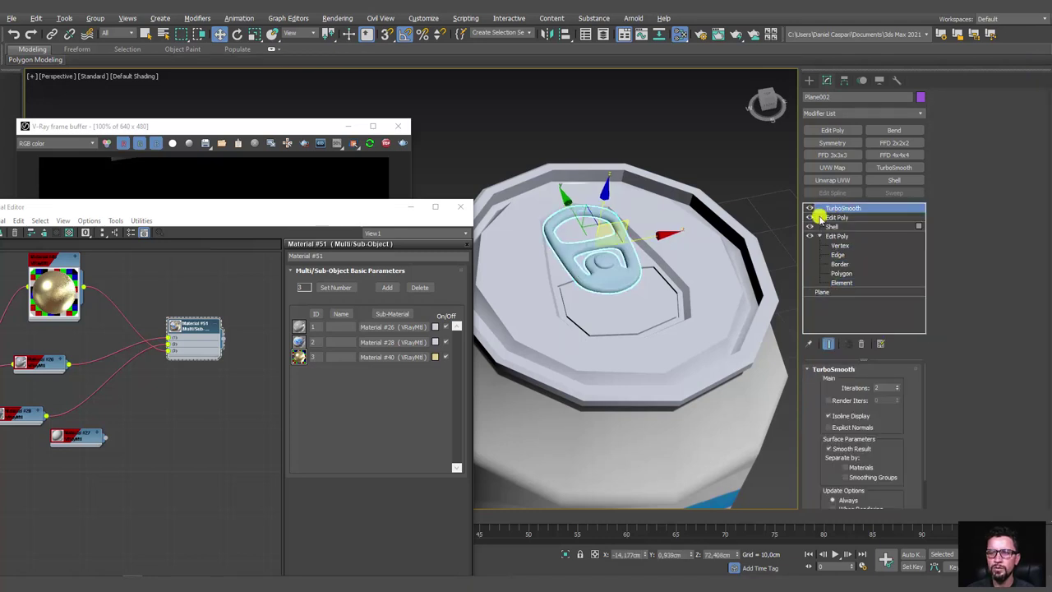
Move the Material #40, #26 and #28 nodes beside the Multi/Sub-Object node.
scroll(695, 315, "down", 2)
middle_click_drag(202, 343, 232, 349)
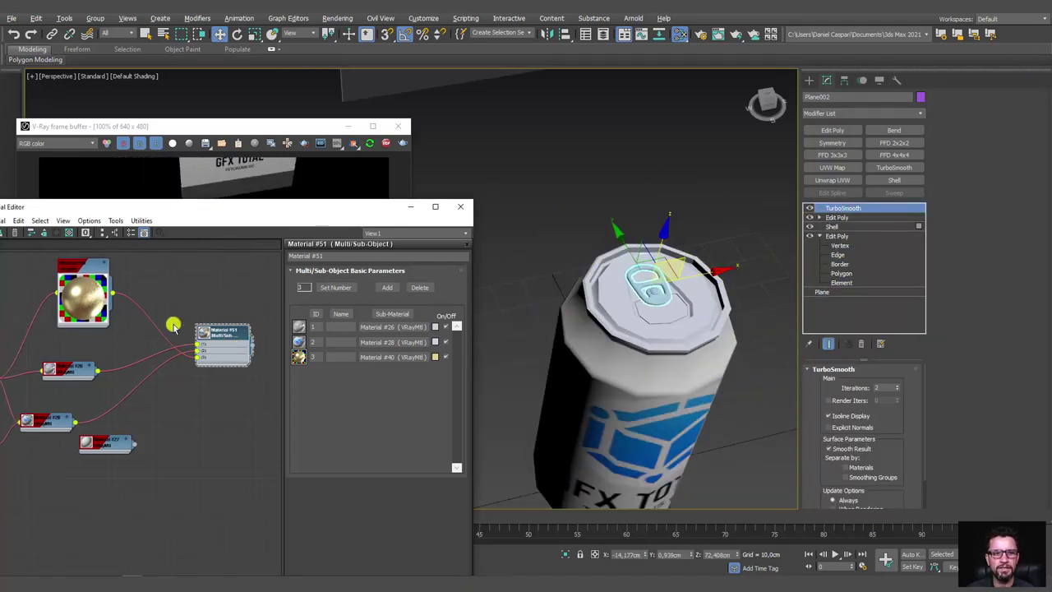
left_click_drag(81, 272, 186, 453)
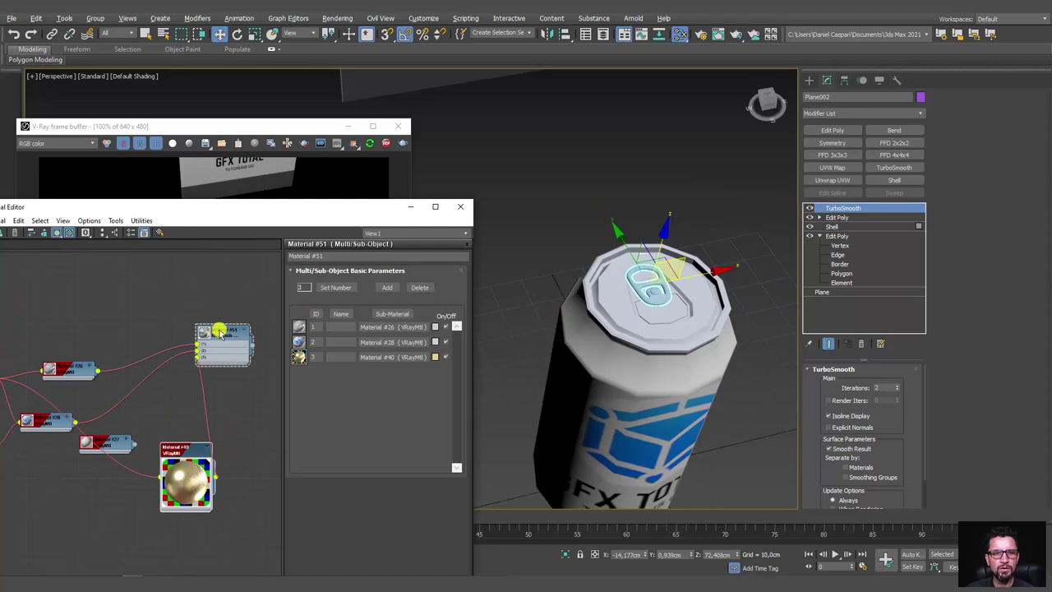
left_click_drag(216, 329, 229, 325)
middle_click_drag(230, 325, 197, 319)
left_click_drag(51, 364, 129, 297)
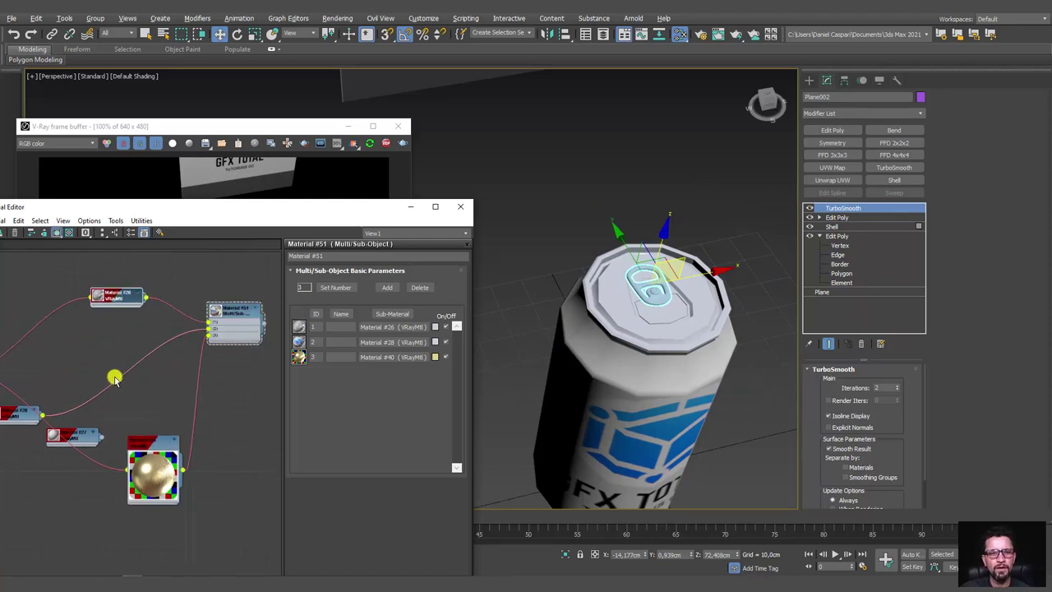
left_click_drag(19, 414, 99, 350)
Select the can body in the viewport.
left_click(613, 372)
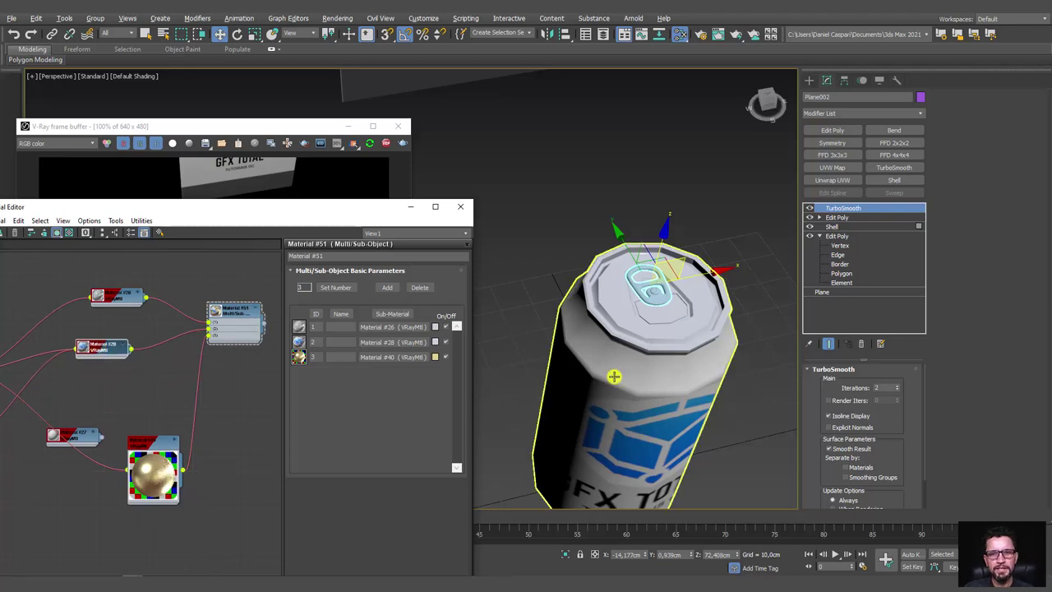
scroll(620, 388, "up", 2)
scroll(604, 379, "up", 2)
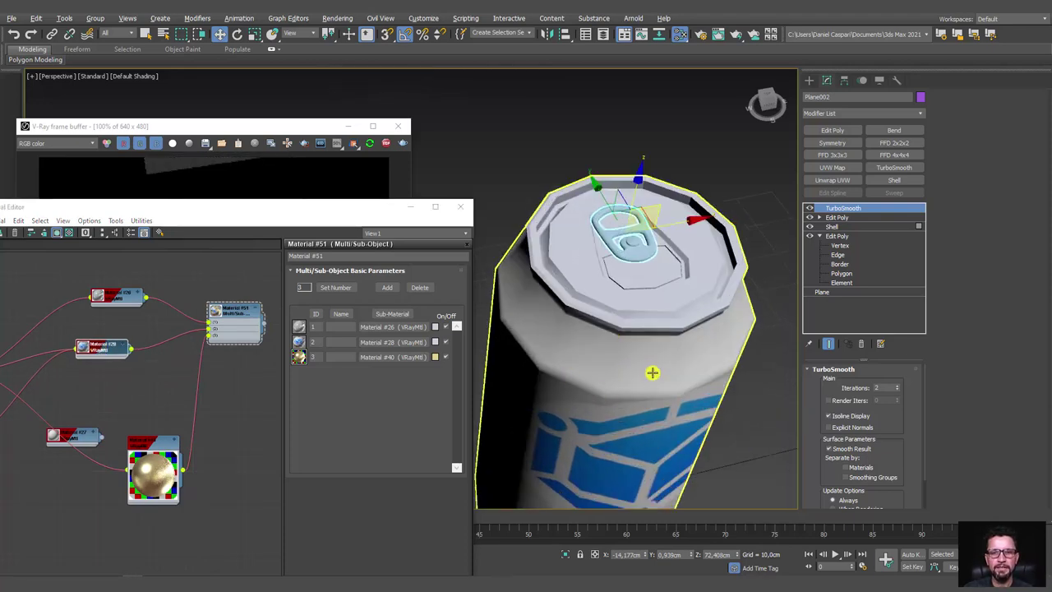
left_click_drag(616, 332, 617, 332)
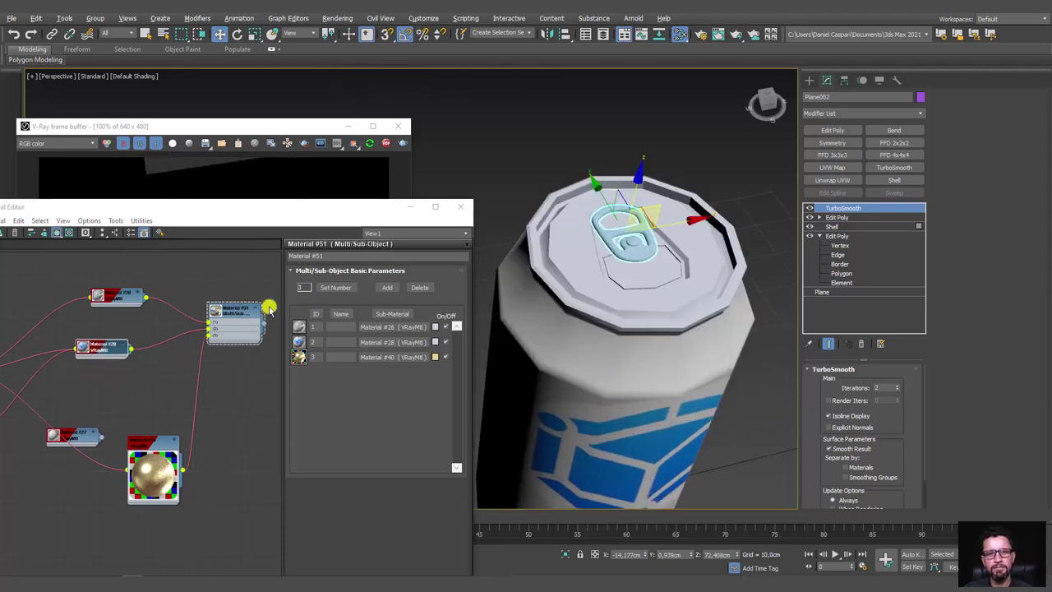
left_click(666, 300)
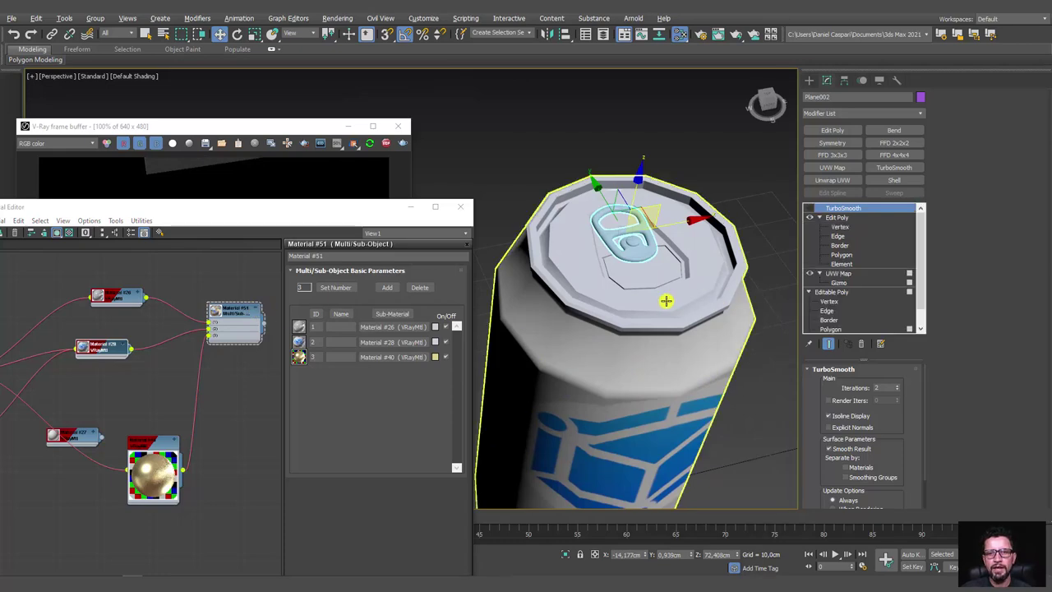
In Polygon mode, select the can body polygons carrying material ID 2 with Select ID.
left_click(842, 255)
left_click(680, 284)
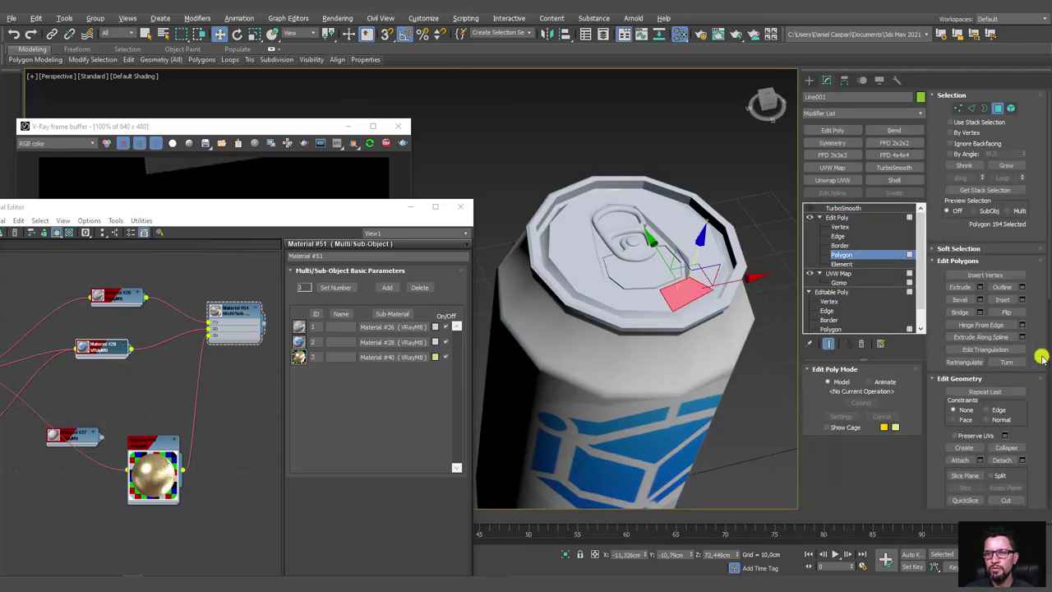
left_click_drag(1038, 329, 1035, 156)
left_click_drag(1030, 455, 1033, 251)
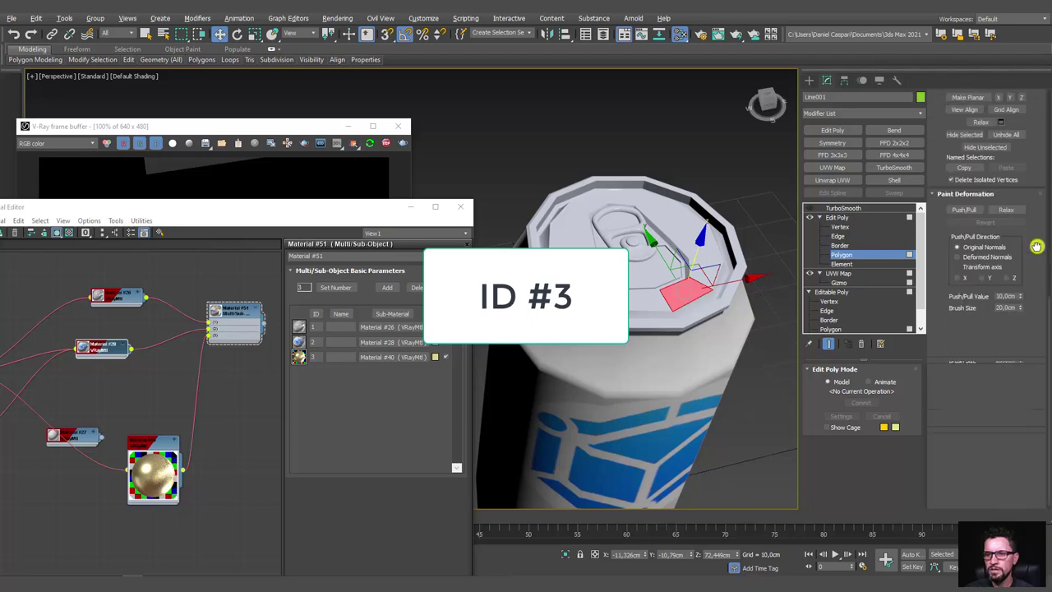
mouse_move(648, 375)
middle_mouse_down("alt")
mouse_move(669, 415)
mouse_move(648, 436)
mouse_move(664, 335)
mouse_move(694, 393)
middle_mouse_up("alt")
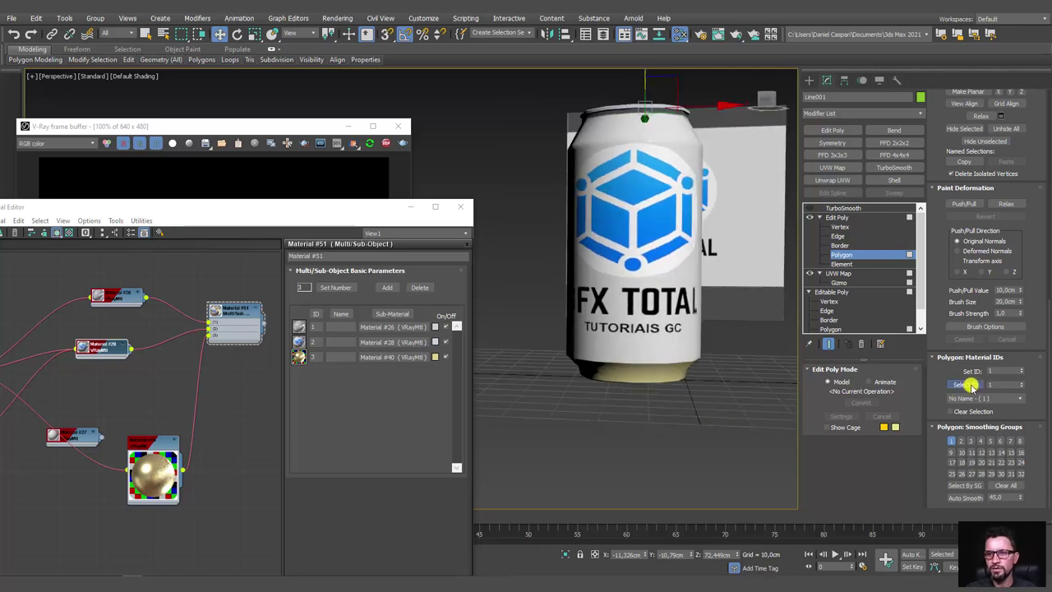
left_click(969, 385)
middle_click_drag(657, 353, 675, 331, "alt")
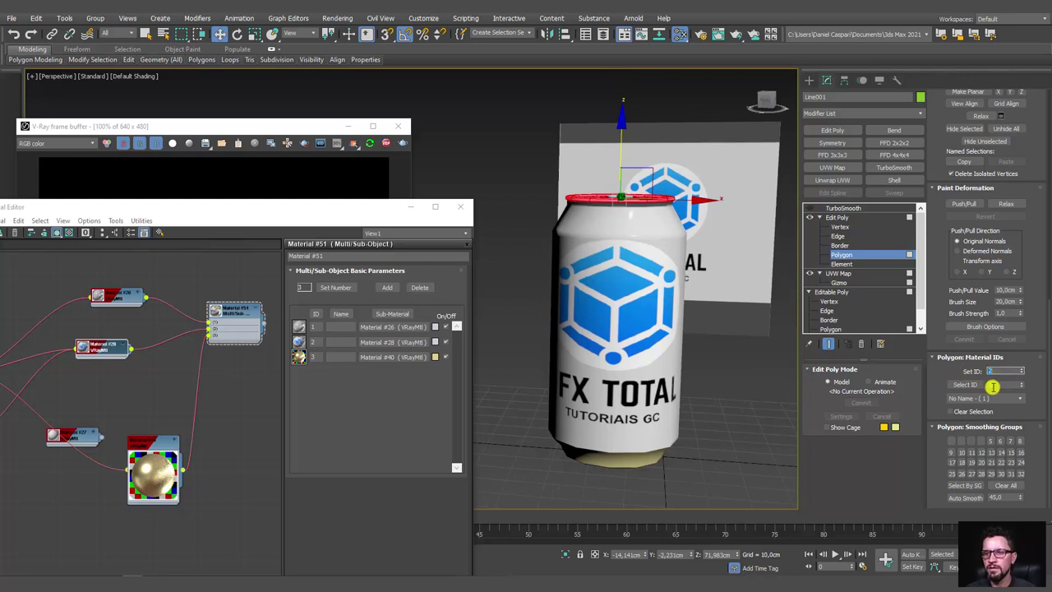
left_click(963, 384)
left_click(970, 385)
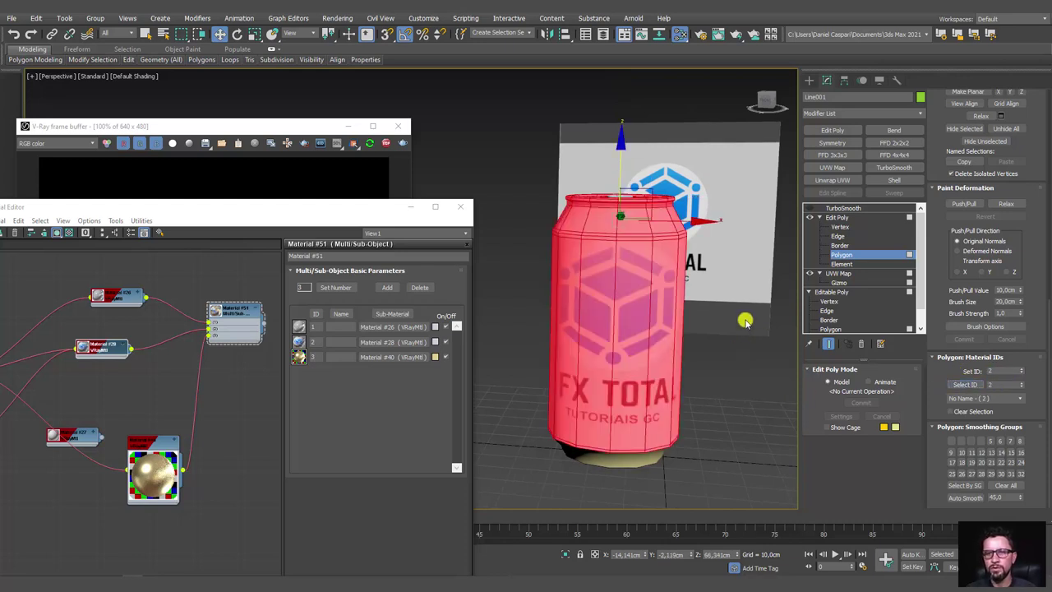
Assign material ID 1 to the bottom ring polygons and show the can smoothed.
middle_click_drag(746, 322, 884, 357, "alt")
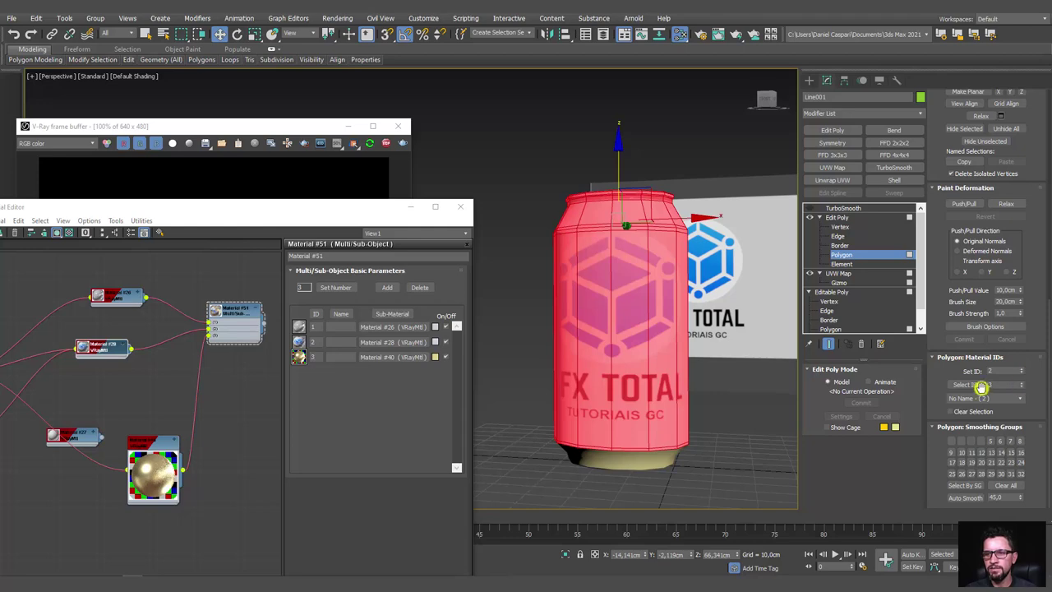
middle_click_drag(753, 383, 744, 302, "alt")
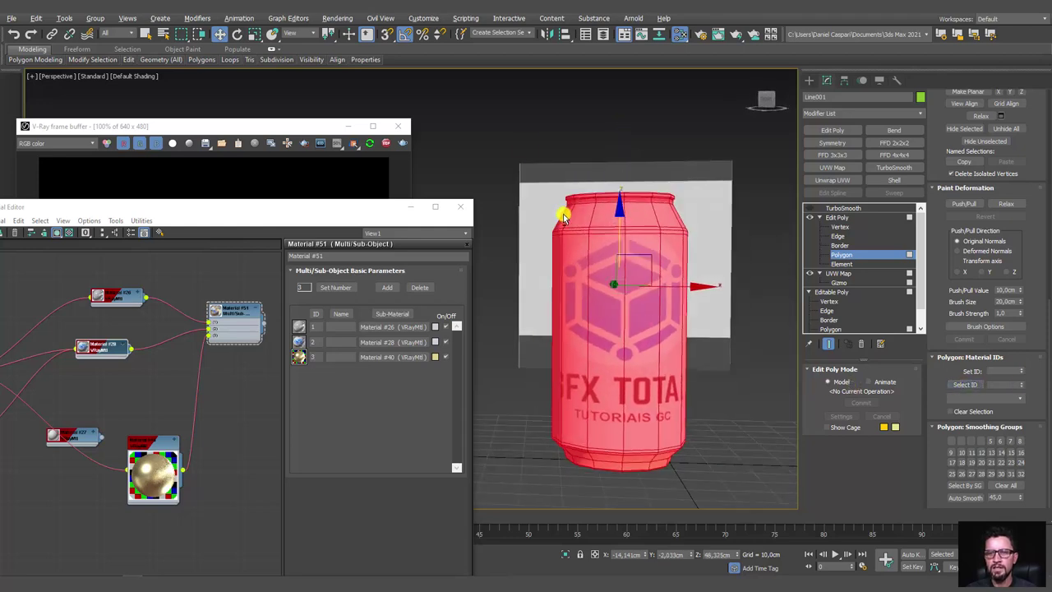
key("ctrl+z")
key("ctrl+y")
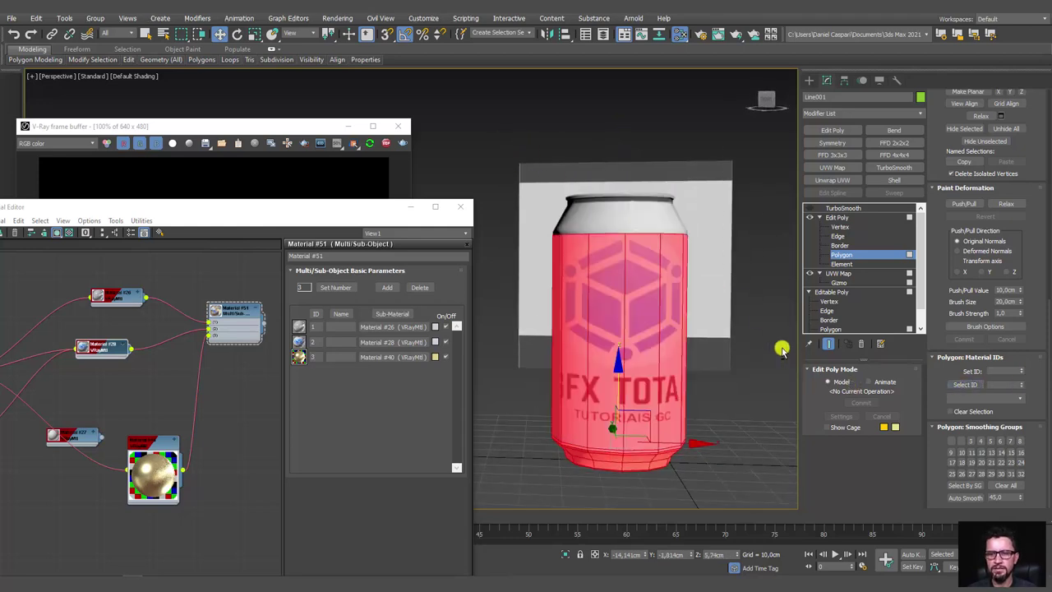
key("ctrl+z")
key("ctrl+z")
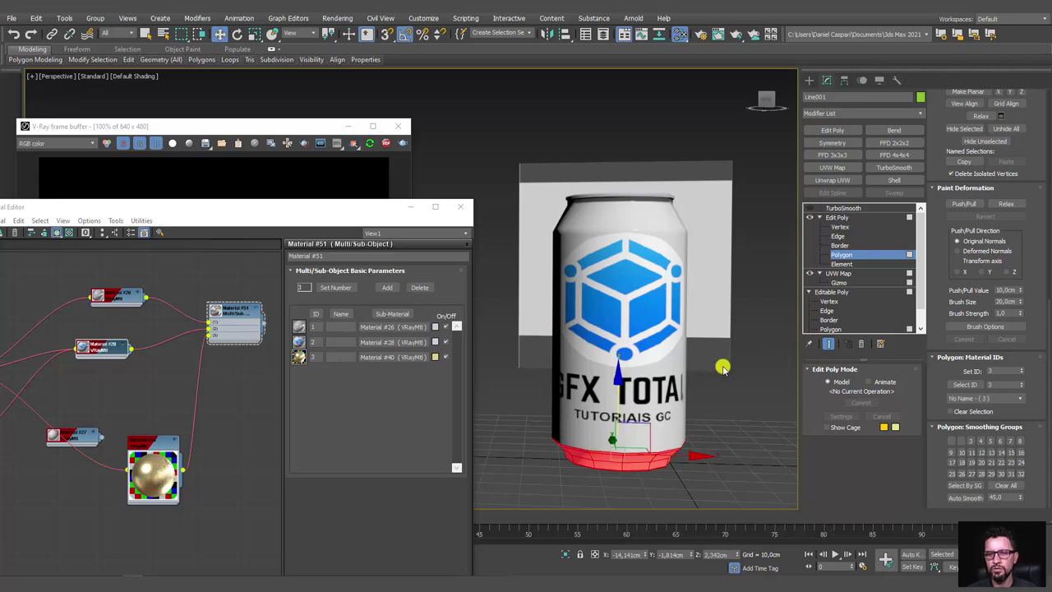
middle_click_drag(705, 375, 1049, 378, "alt")
middle_click_drag(694, 423, 1001, 374, "alt")
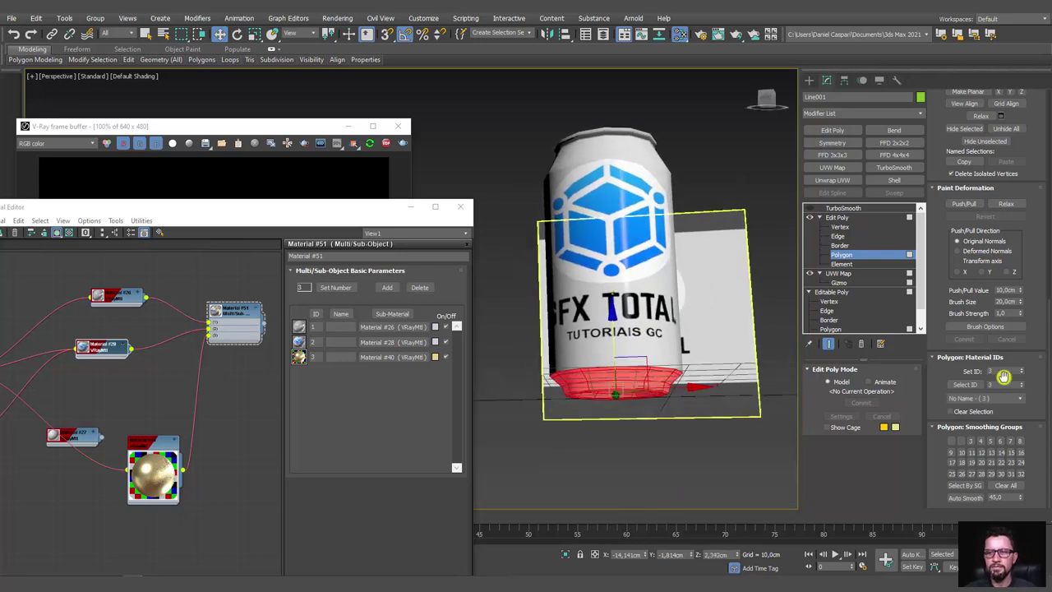
type("1")
key("Return")
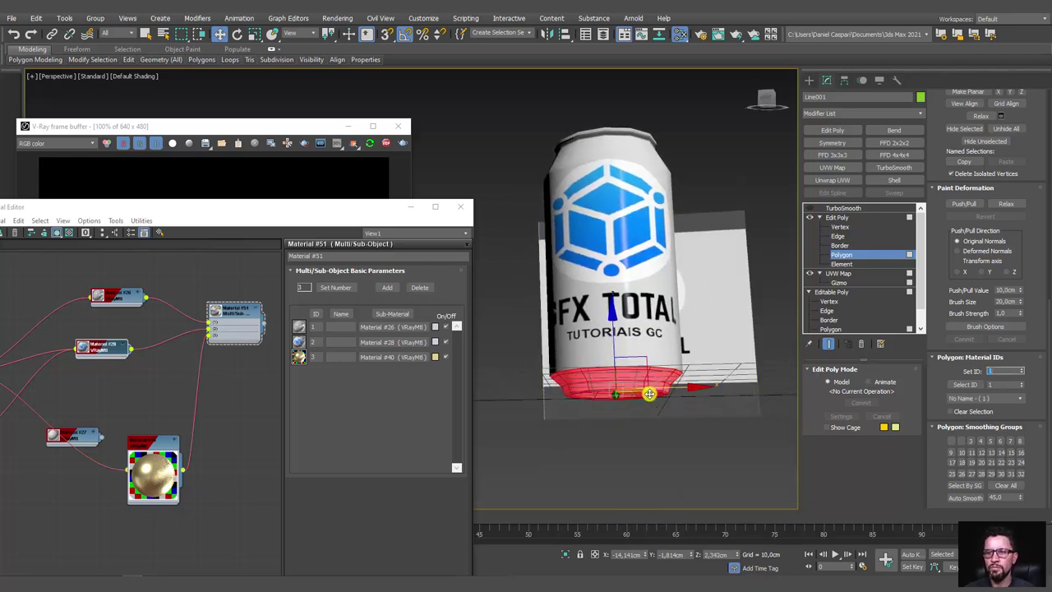
left_click(842, 208)
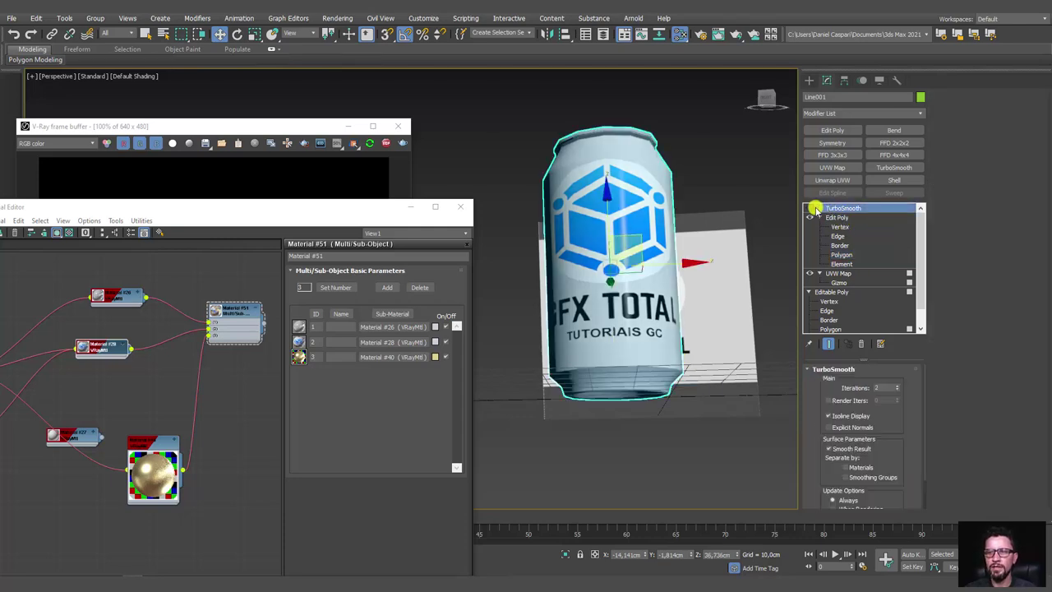
Switch off the can's TurboSmooth and return to Edit Poly at Polygon level.
left_click(809, 208)
mouse_move(641, 312)
middle_mouse_down("alt")
mouse_move(683, 322)
mouse_move(664, 350)
mouse_move(657, 288)
mouse_move(665, 291)
middle_mouse_up("alt")
scroll(668, 289, "up", 4)
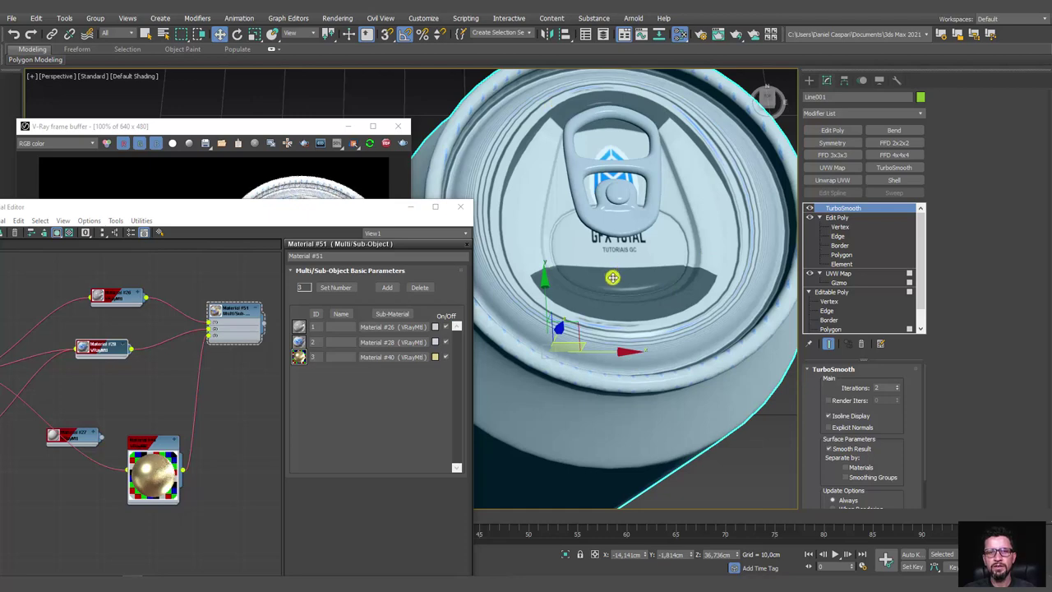
key("shift+z")
left_click(810, 209)
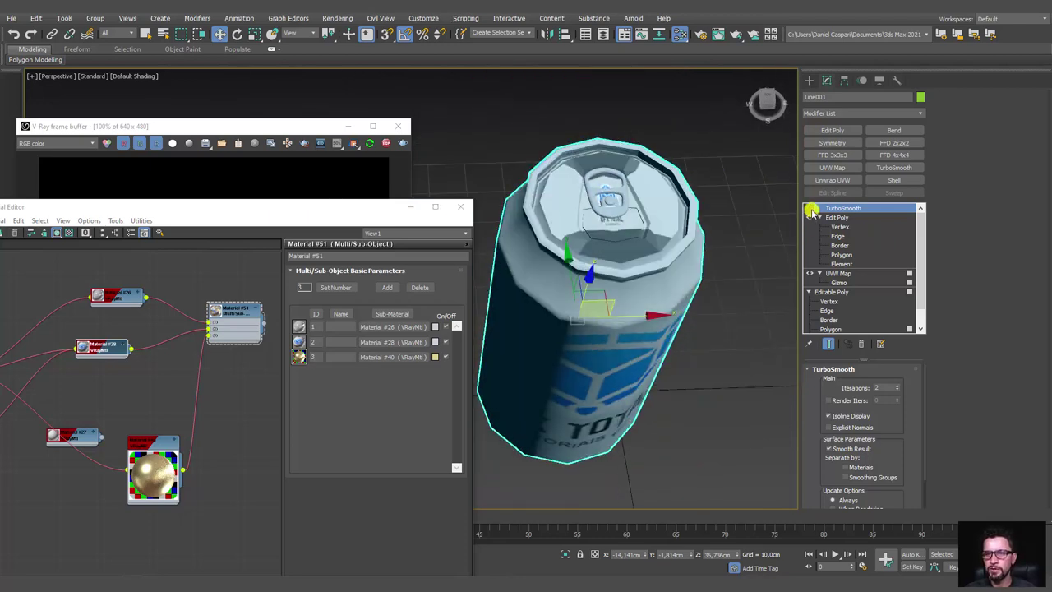
left_click(842, 254)
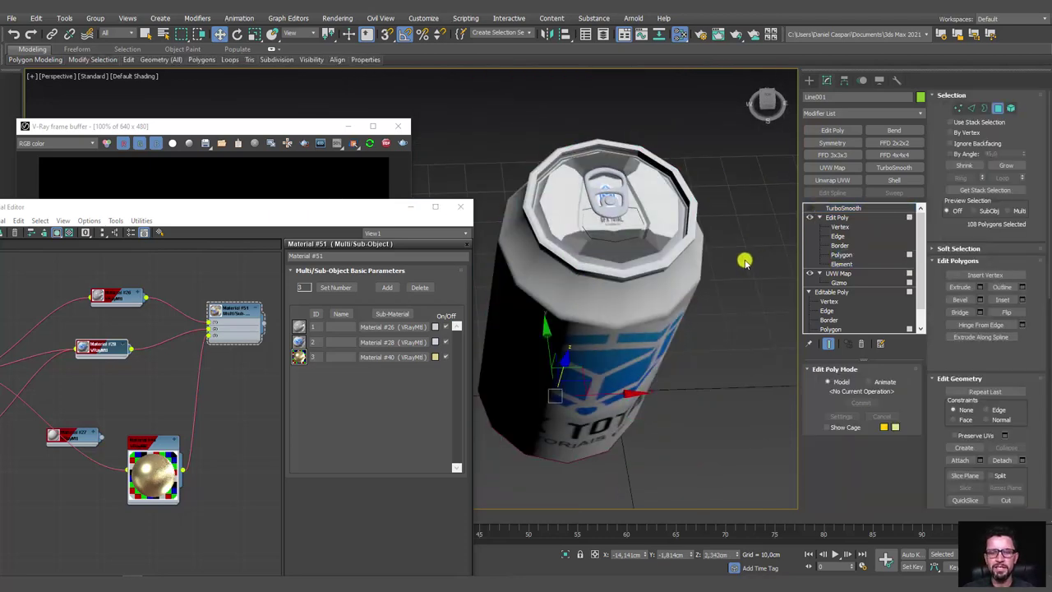
middle_click_drag(742, 258, 561, 286, "alt")
Move the Material #40 and Material #26 nodes closer to the multi-material node in the Slate editor.
middle_click_drag(205, 312, 146, 357)
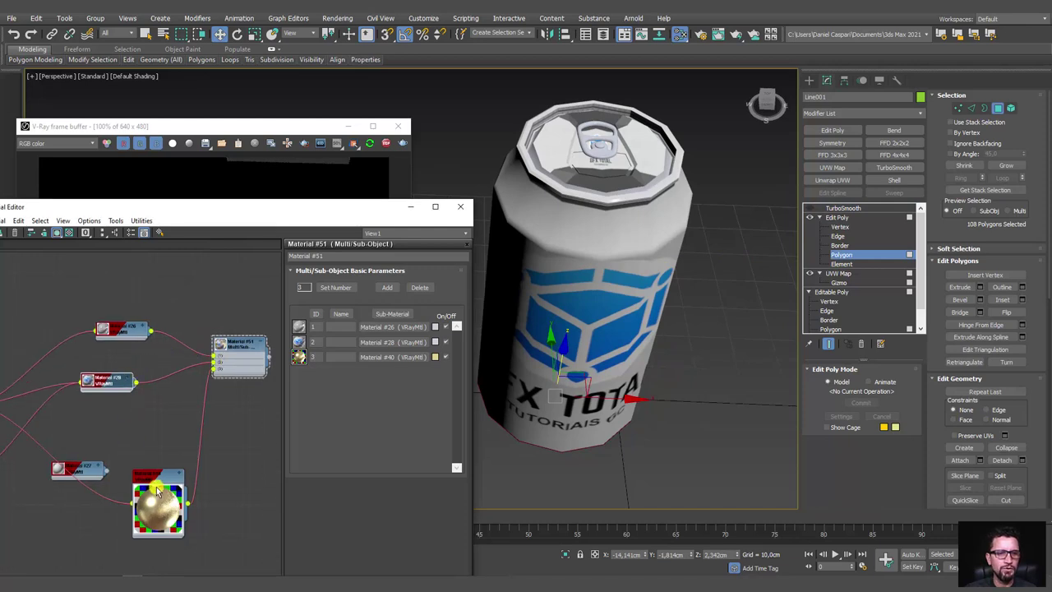
left_click_drag(157, 468, 121, 400)
scroll(120, 400, "down", 3)
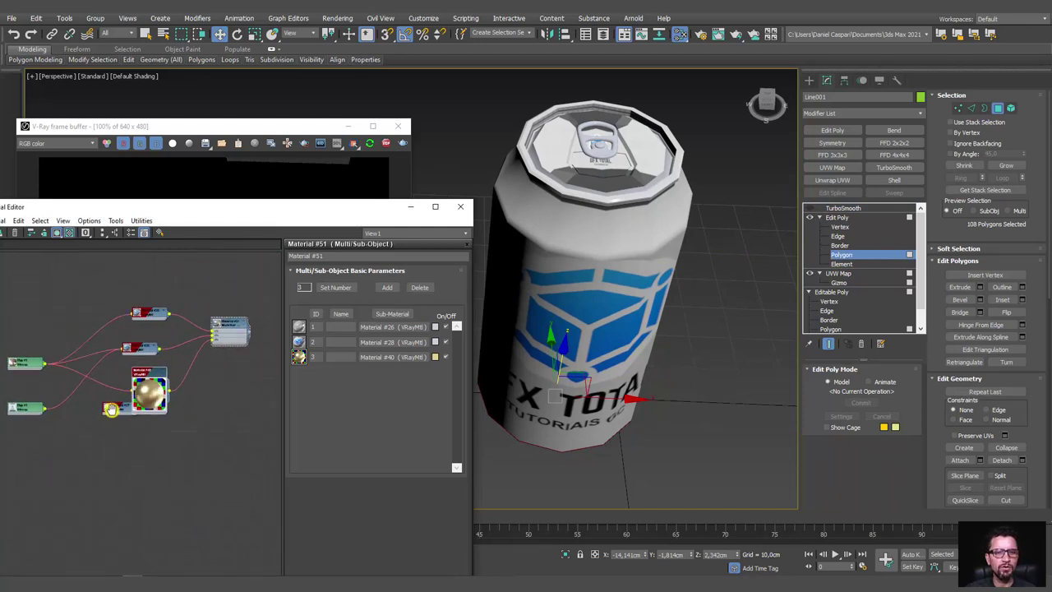
scroll(123, 404, "up", 3)
scroll(124, 408, "up", 2)
mouse_move(96, 322)
left_mouse_down()
mouse_move(104, 286)
mouse_move(116, 315)
left_mouse_up()
middle_click_drag(735, 226, 752, 316, "alt")
Select the can's body polygons by material ID 2.
left_click(650, 289)
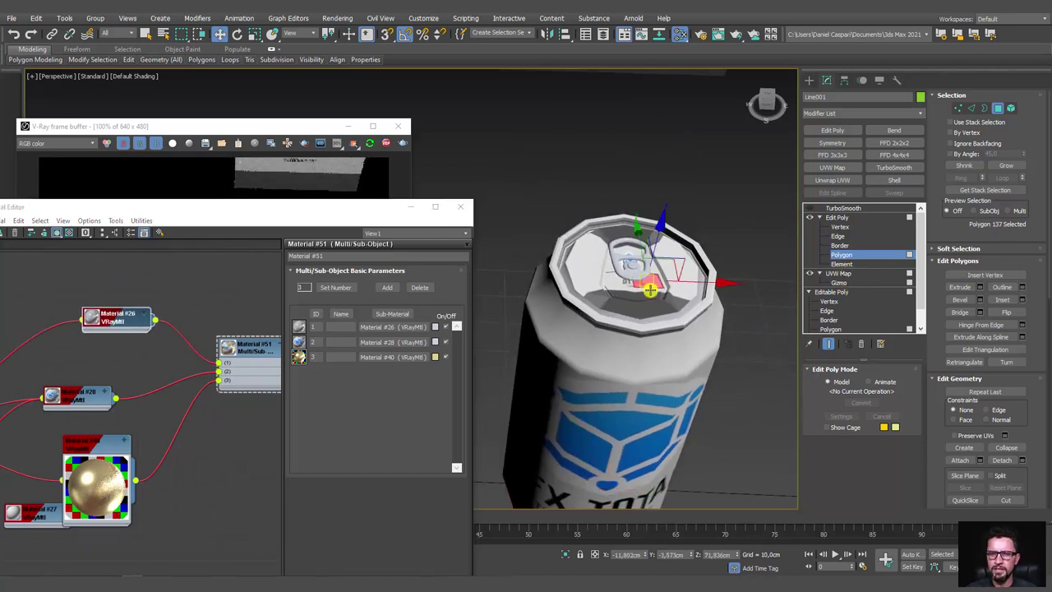
key("shift+z")
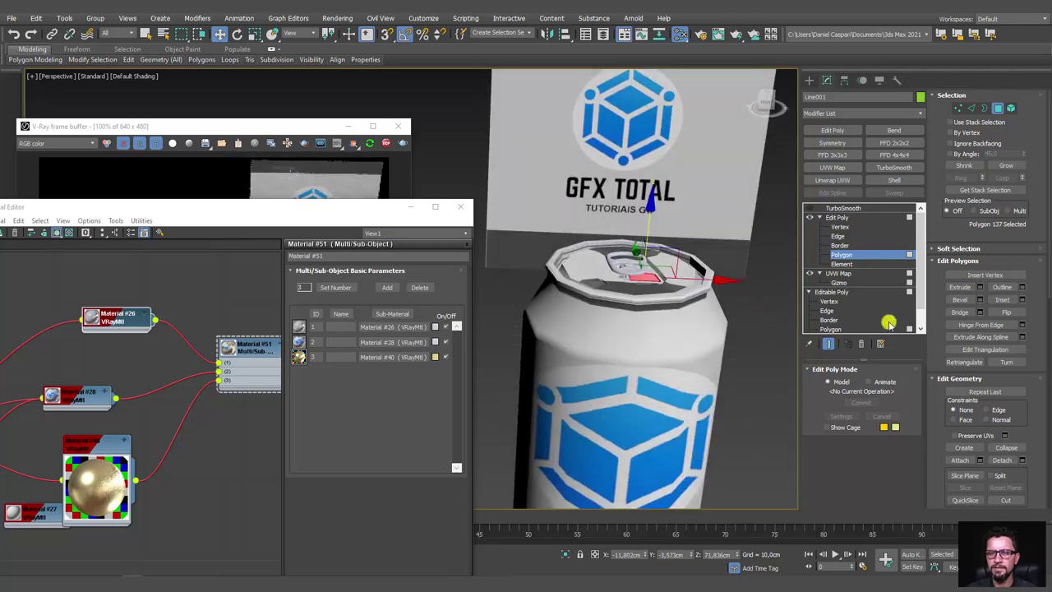
scroll(1036, 369, "down", 2)
scroll(1033, 361, "down", 2)
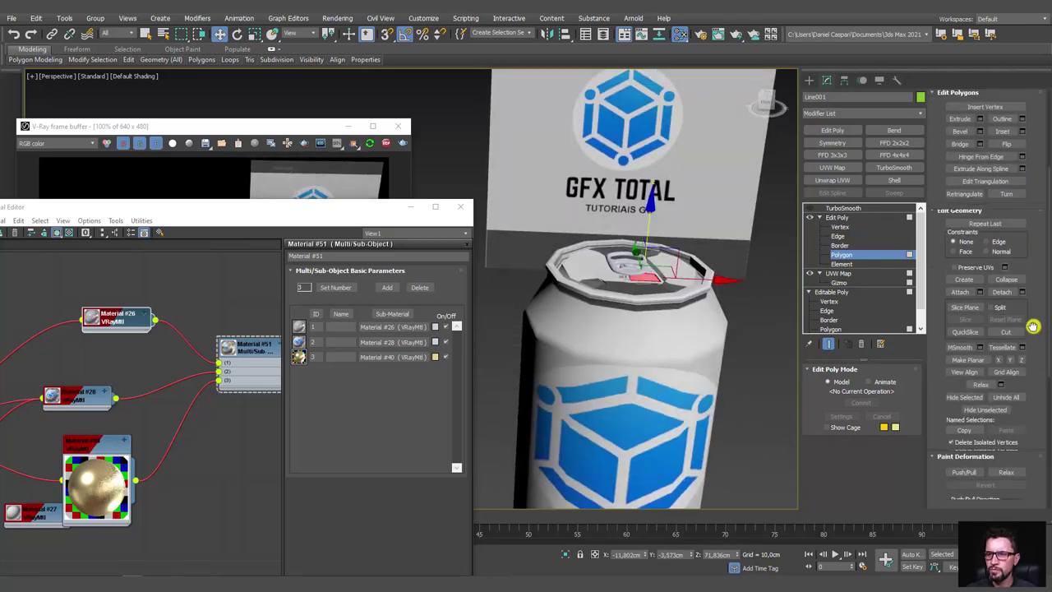
scroll(1032, 353, "down", 3)
scroll(1027, 366, "down", 3)
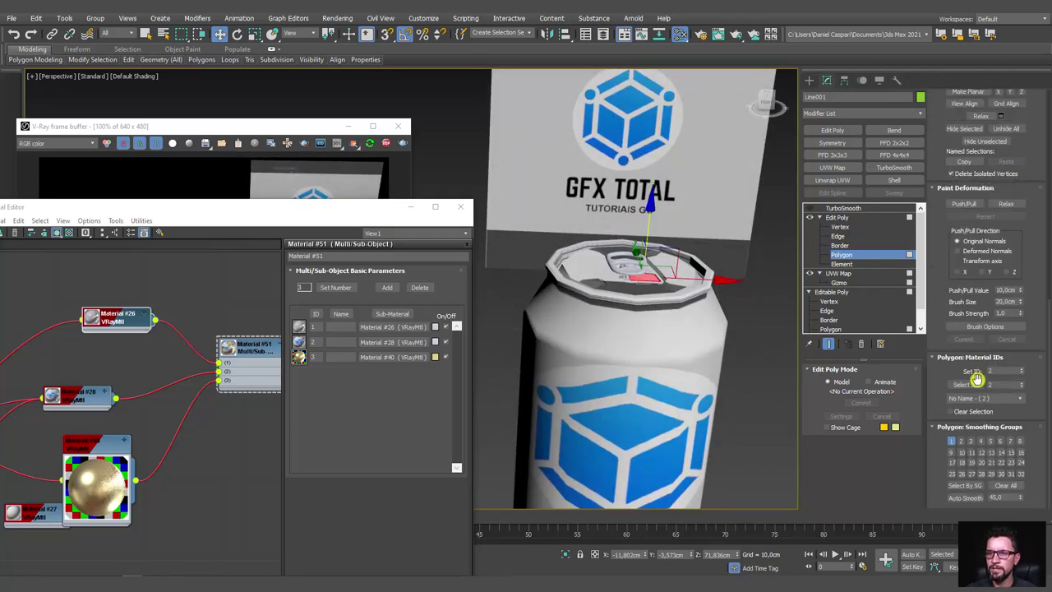
left_click(986, 386)
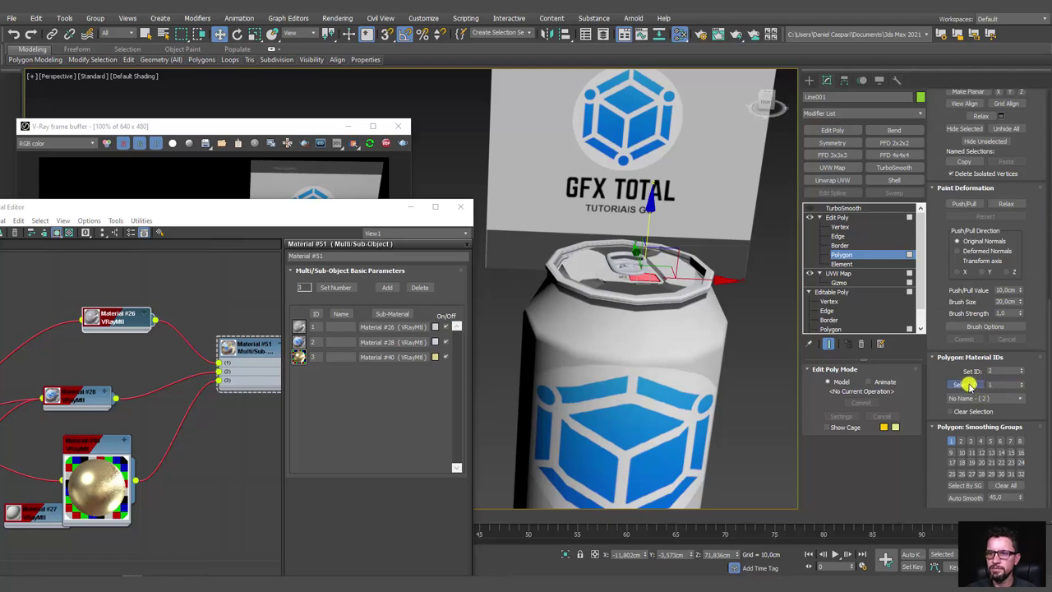
scroll(716, 359, "down", 5)
scroll(704, 334, "down", 3)
scroll(694, 314, "down", 2)
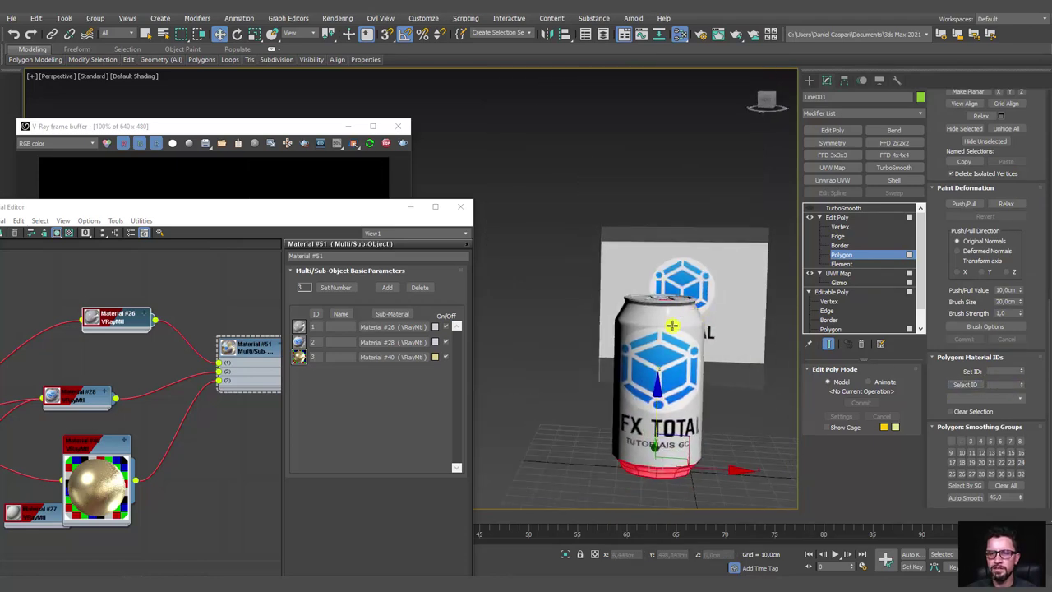
type("2")
key("Return")
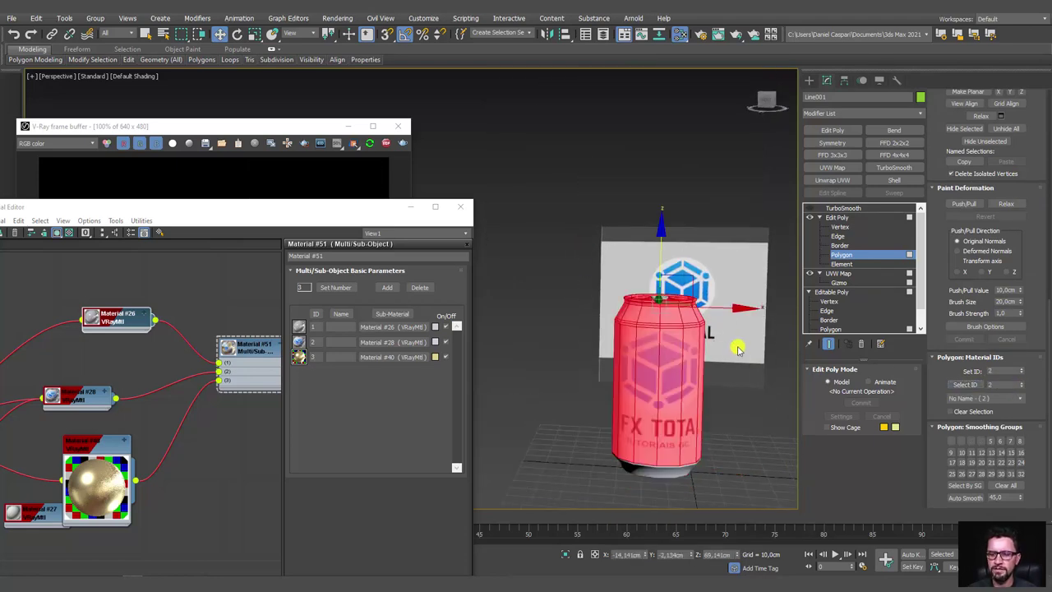
Leave only the lid polygons selected and assign them material ID 1.
key("F2")
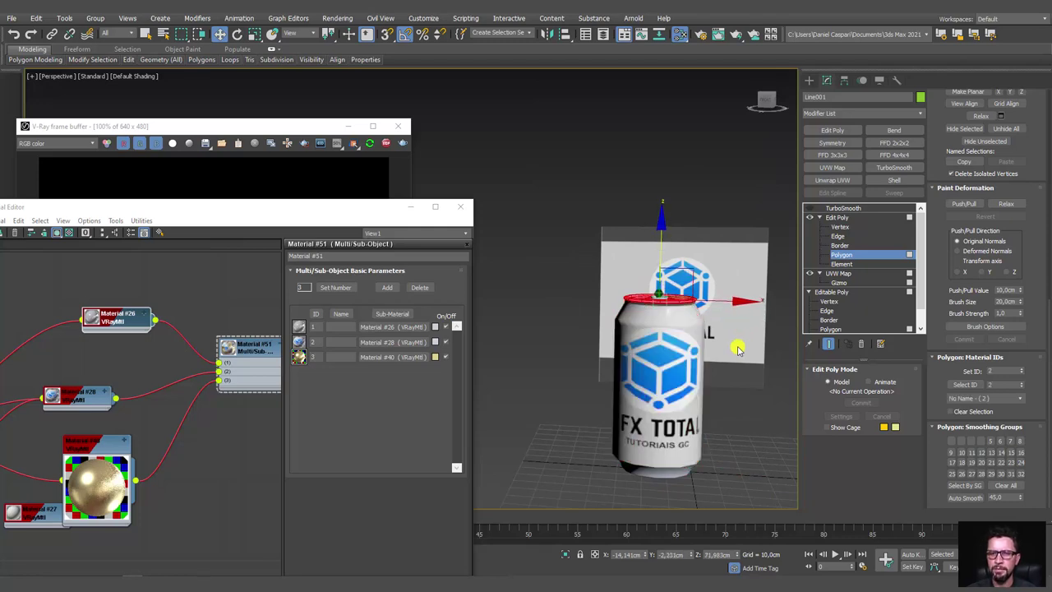
scroll(732, 345, "up", 5)
scroll(732, 345, "down", 2)
mouse_move(732, 345)
middle_mouse_down("alt")
mouse_move(701, 369)
mouse_move(707, 321)
middle_mouse_up("alt")
left_click(1021, 374)
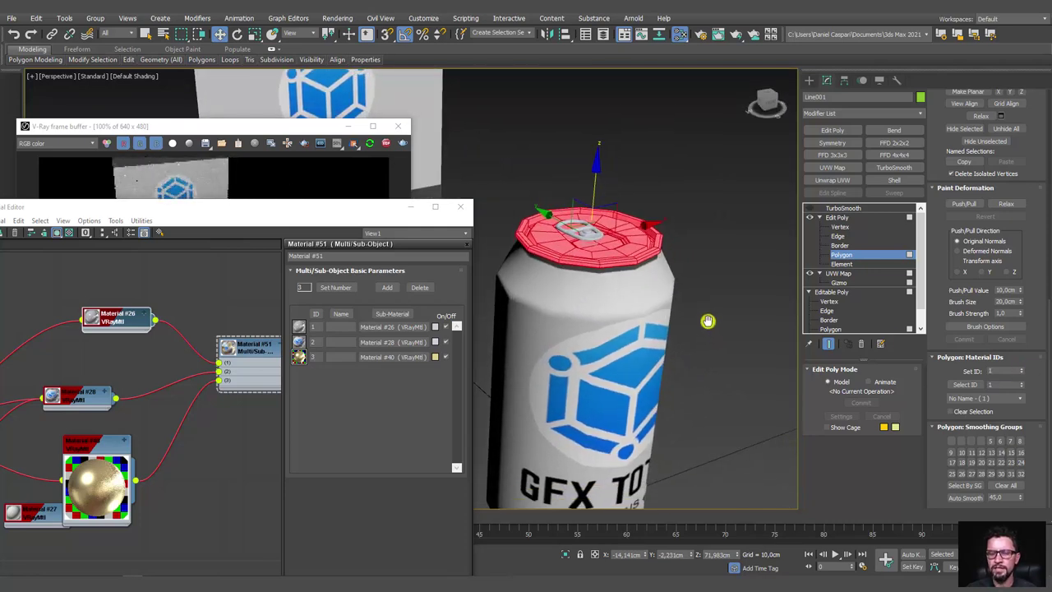
Give the remaining can polygons material ID 2, then clear the selection.
key("ctrl+a")
scroll(705, 318, "down", 5)
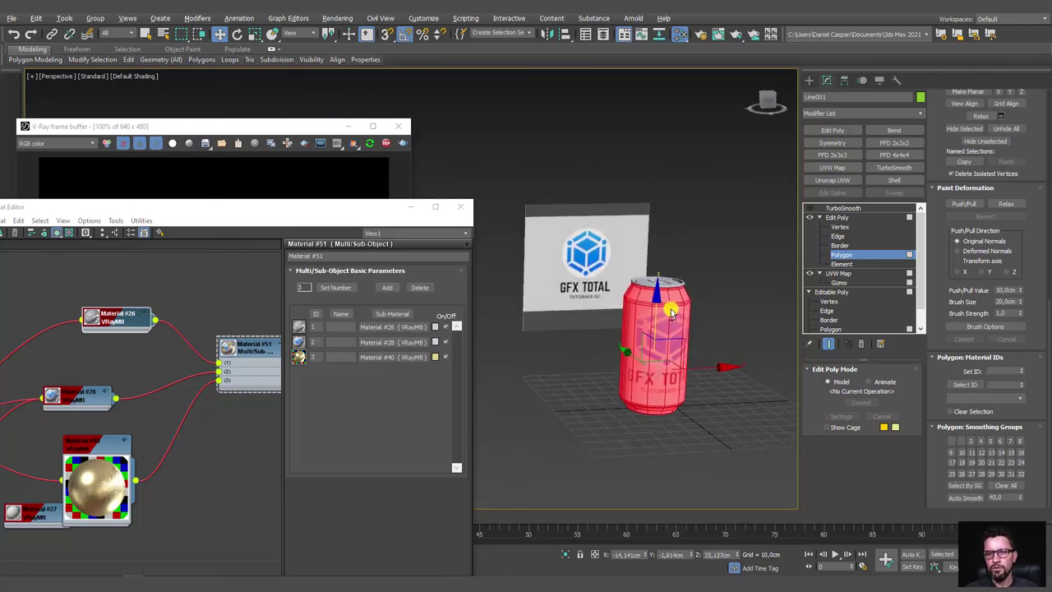
type("2")
key("Return")
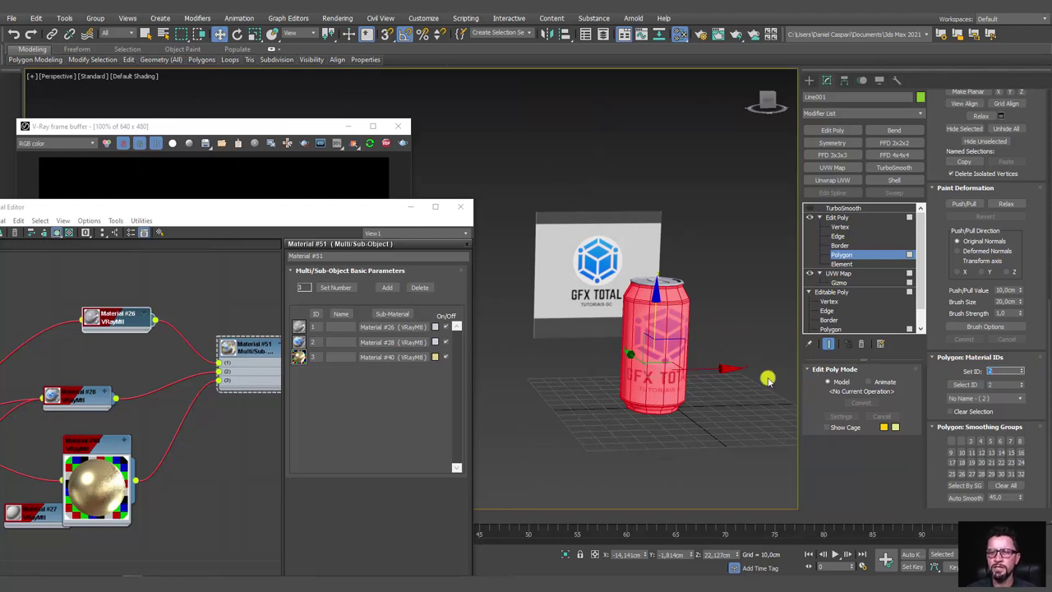
scroll(720, 353, "up", 3)
key("F2")
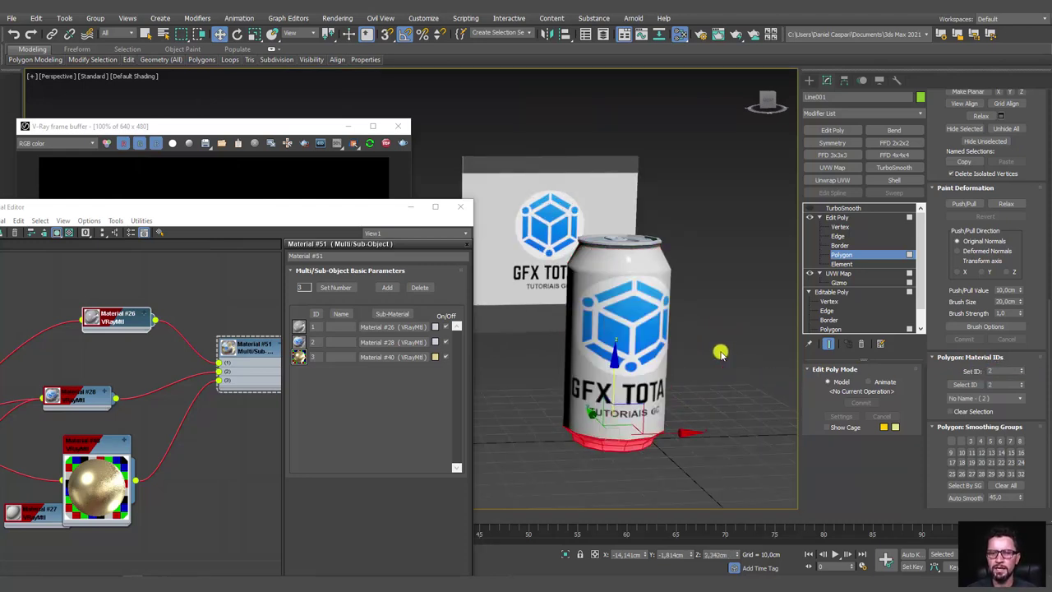
middle_click_drag(646, 361, 979, 415, "alt")
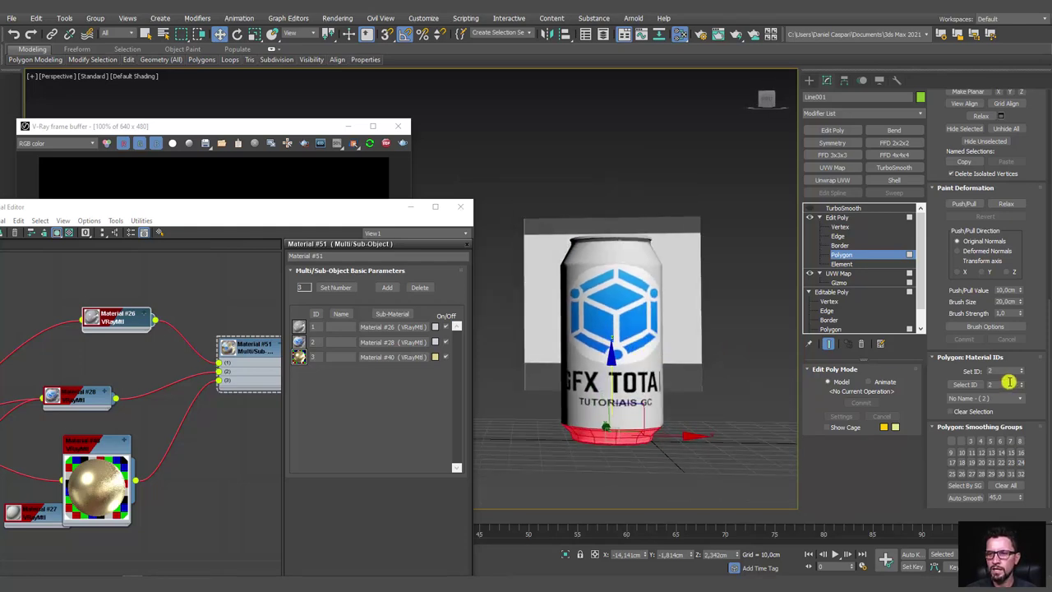
double_click(999, 385)
type("3")
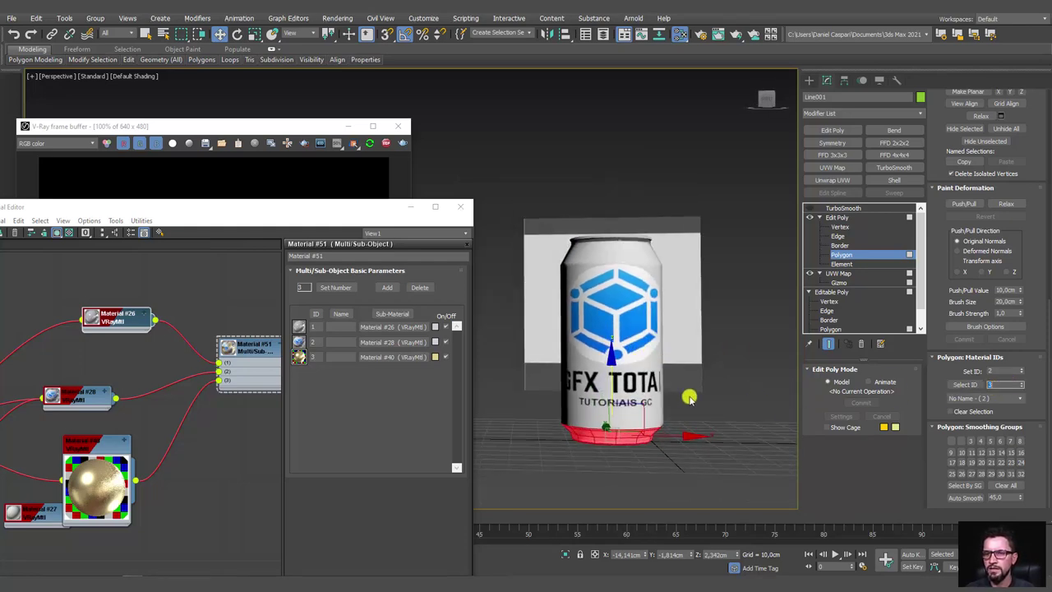
middle_click_drag(690, 397, 696, 436, "alt")
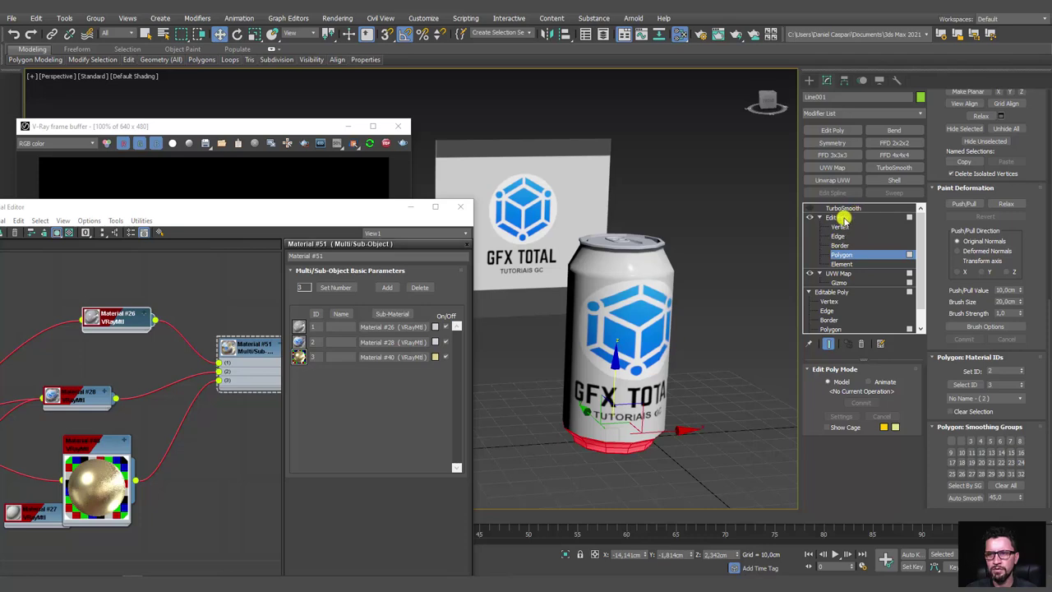
Turn the can's TurboSmooth back on and bring the Multi/Sub-Object node's inputs into view.
left_click(837, 217)
middle_click_drag(735, 274, 749, 288, "alt")
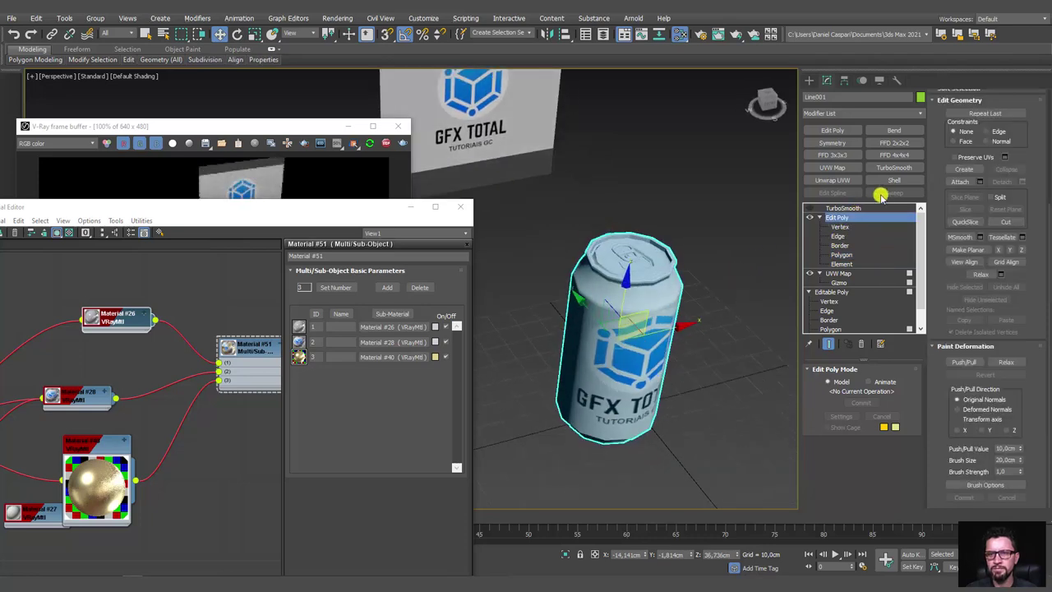
left_click(819, 208)
mouse_move(789, 228)
middle_mouse_down("alt")
mouse_move(725, 223)
mouse_move(734, 261)
middle_mouse_up("alt")
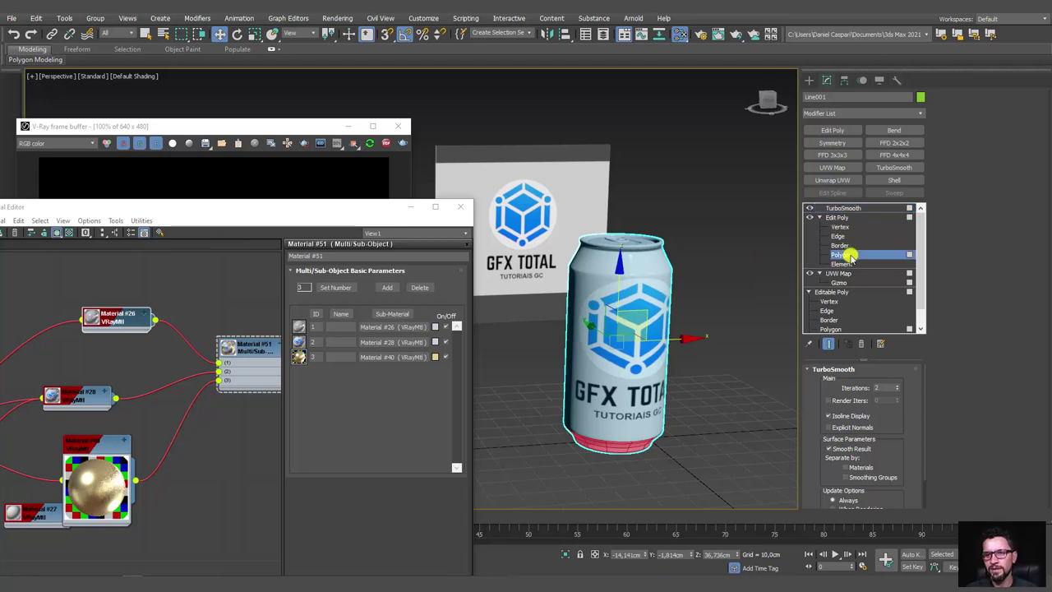
middle_click_drag(227, 408, 205, 399)
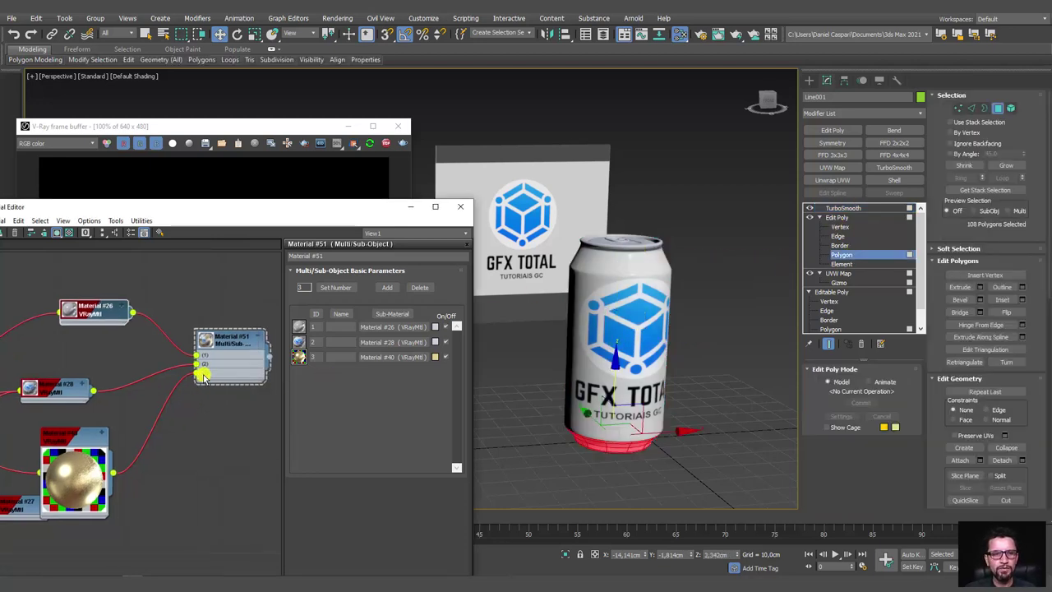
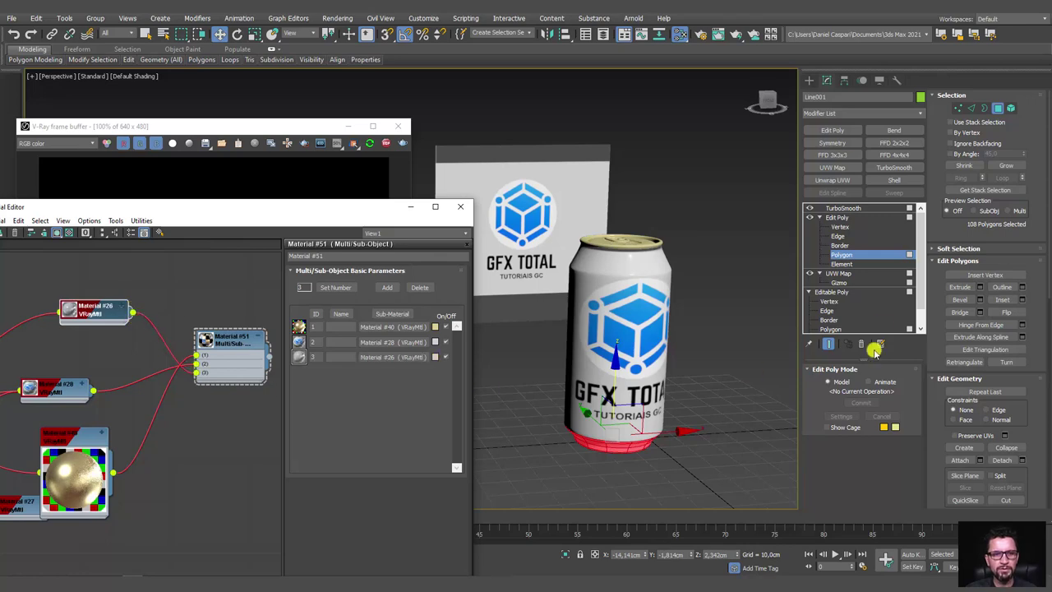
Select the lid's pull tab as a whole element in Edit Poly to check its material ID.
left_click(838, 208)
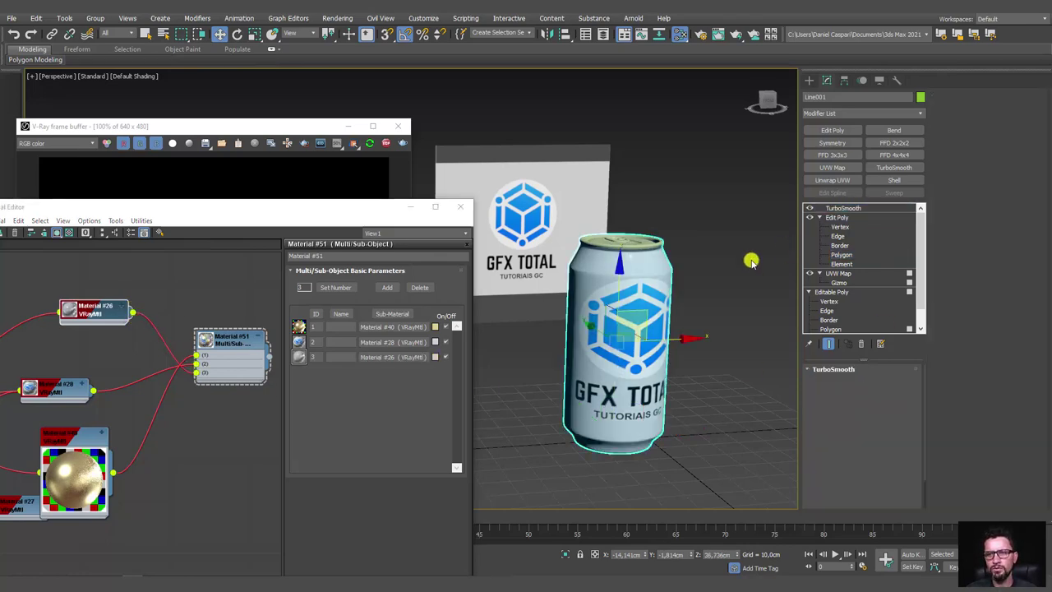
mouse_move(751, 263)
middle_mouse_down("alt")
mouse_move(753, 299)
mouse_move(681, 293)
mouse_move(268, 379)
middle_mouse_up("alt")
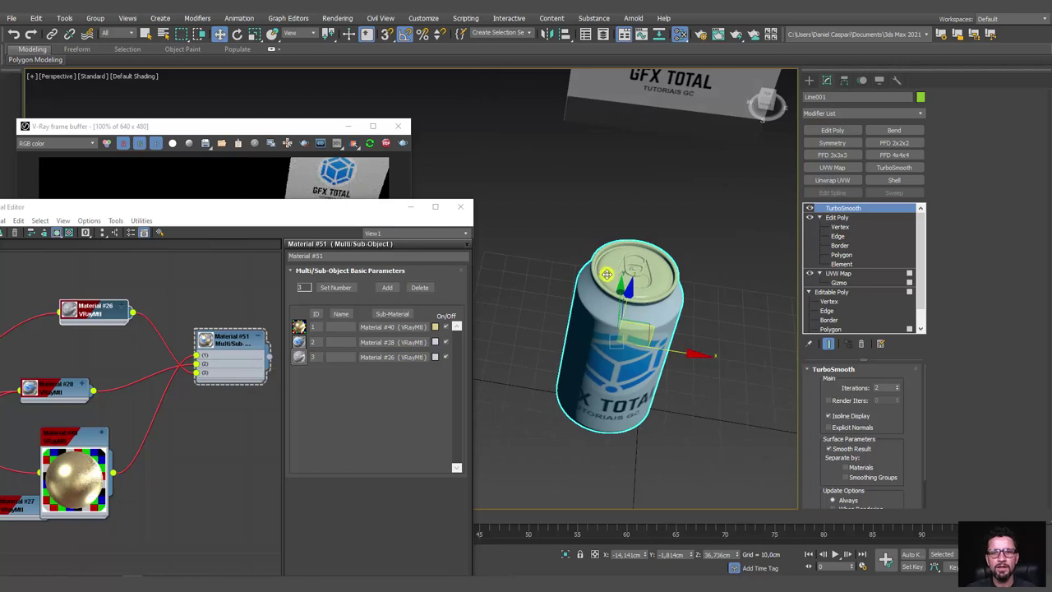
left_click(630, 263)
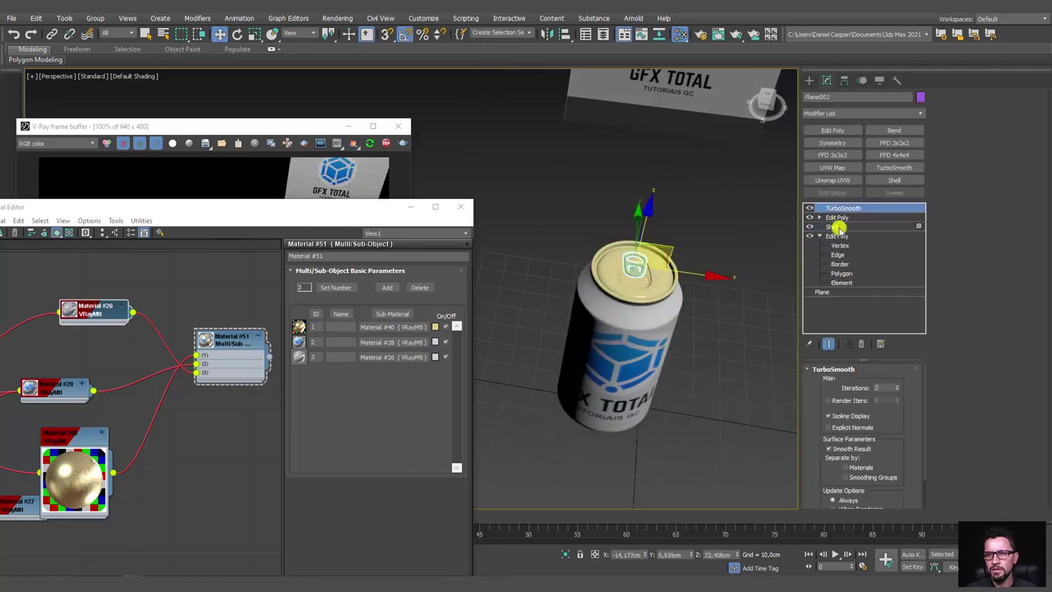
left_click(819, 217)
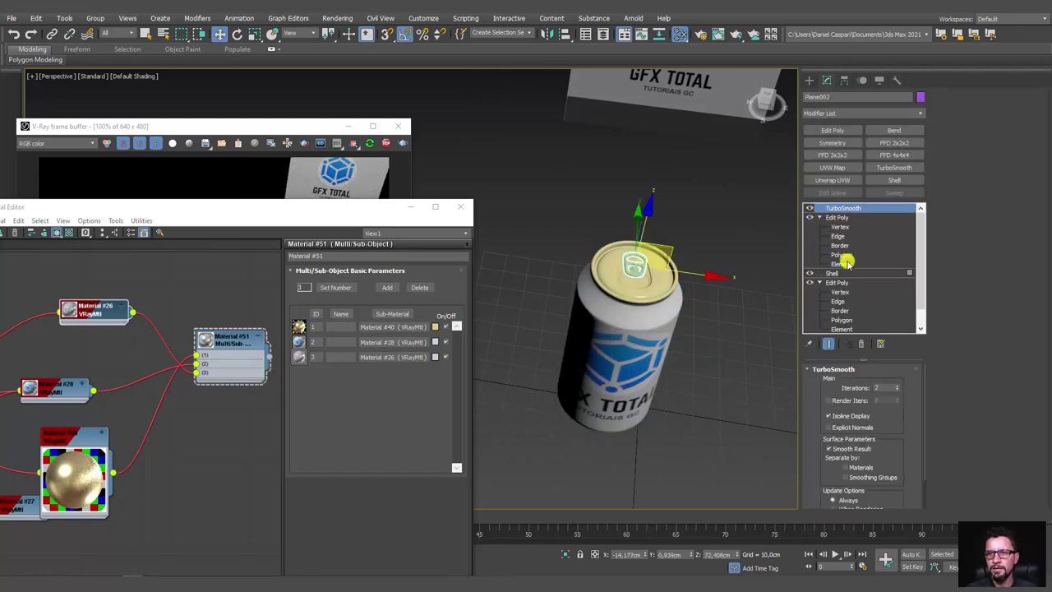
left_click(618, 312)
scroll(1004, 293, "down", 5)
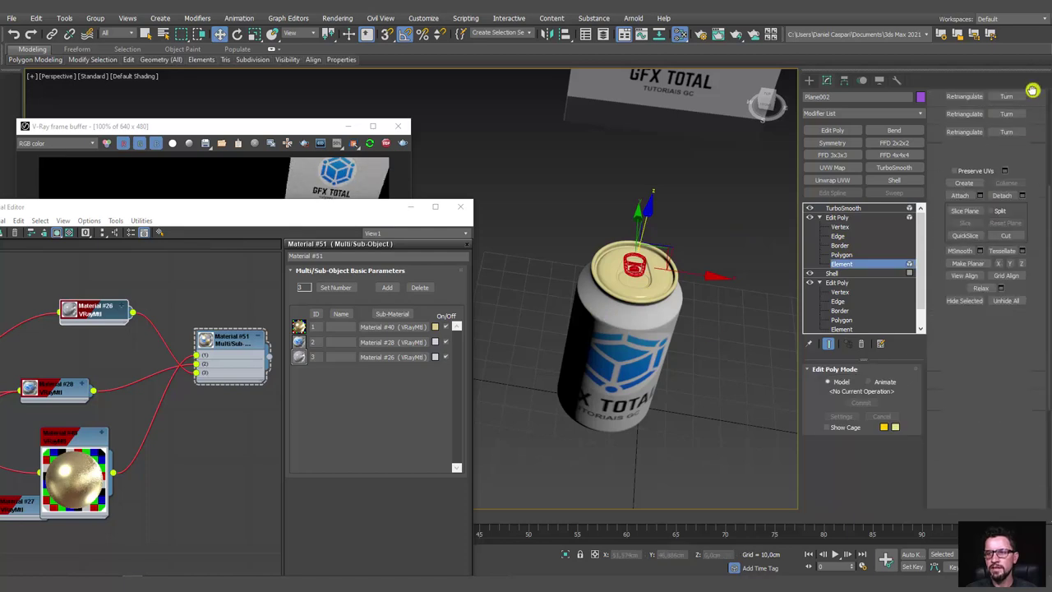
scroll(1019, 338, "down", 3)
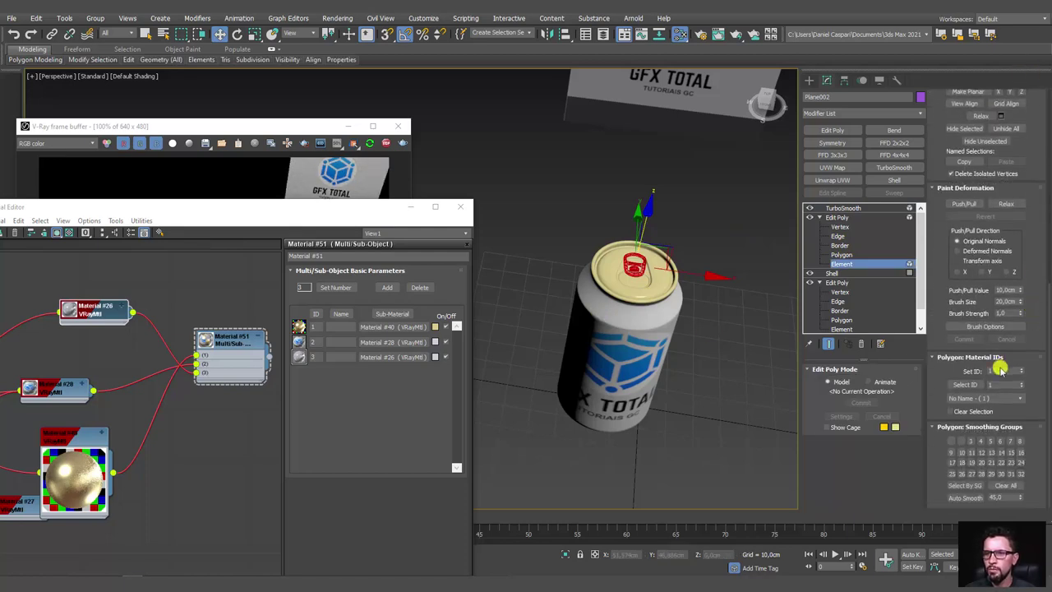
Exit element mode on the pull tab, collapse its stack and clear the selection.
left_click(836, 217)
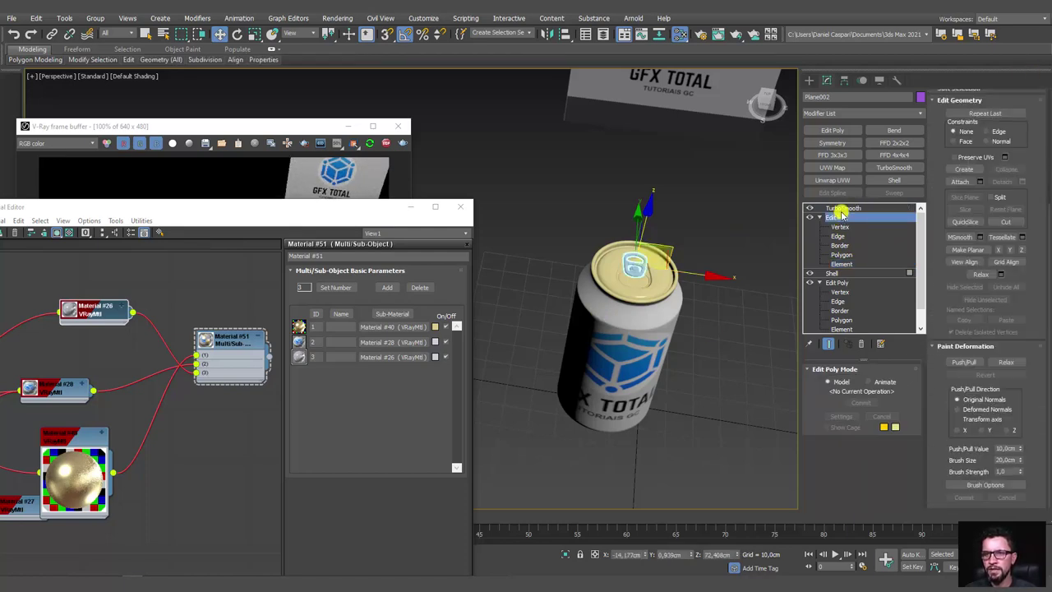
left_click(840, 209)
left_click(742, 282)
scroll(640, 274, "up", 5)
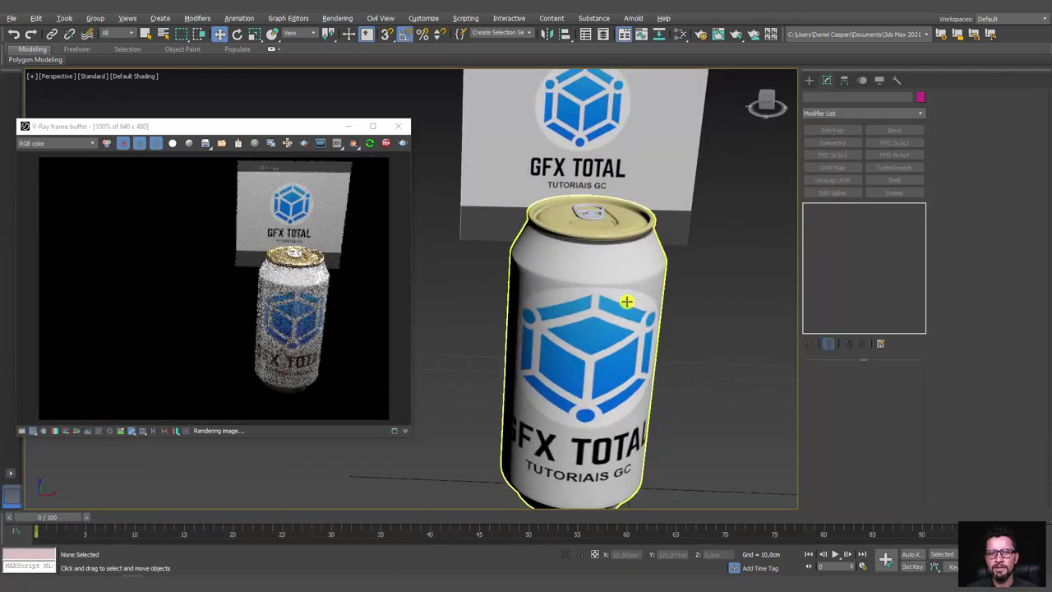
middle_click_drag(627, 302, 569, 282, "alt")
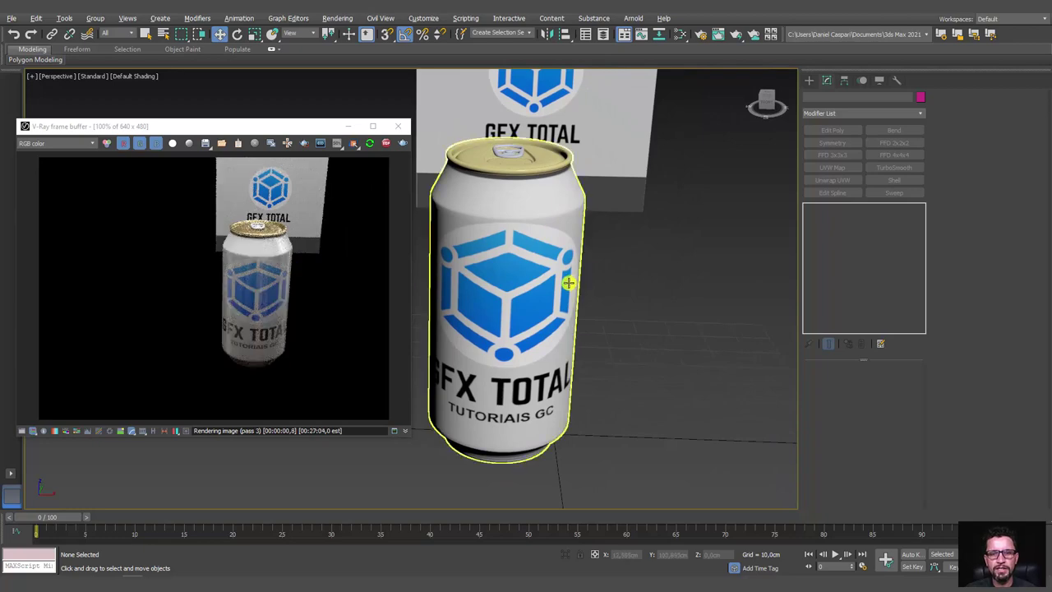
scroll(568, 283, "up", 1)
scroll(582, 286, "up", 2)
scroll(595, 263, "up", 2)
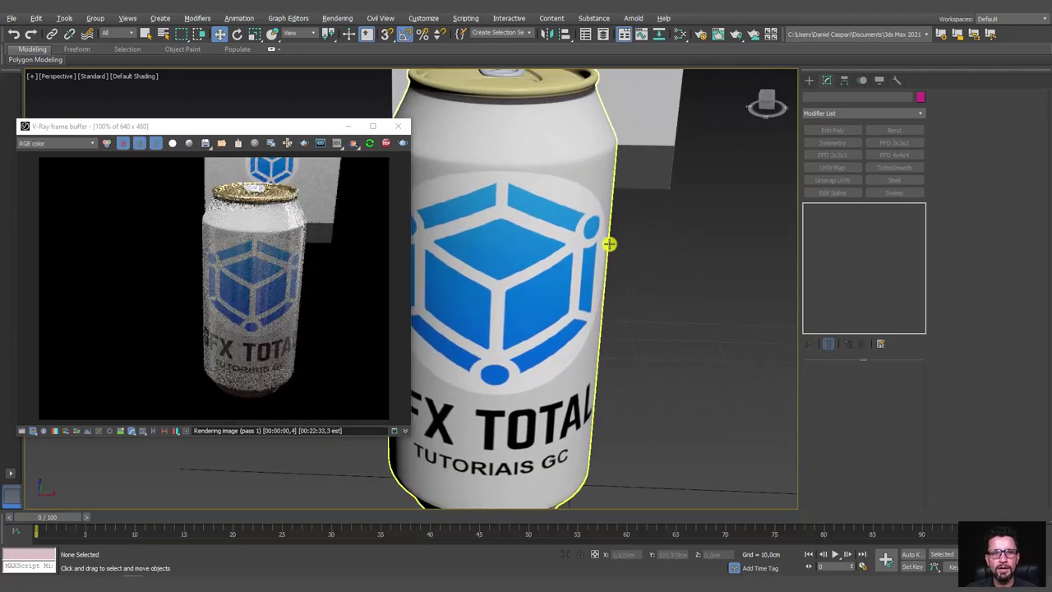
mouse_move(609, 244)
middle_mouse_down("alt")
mouse_move(636, 274)
mouse_move(570, 227)
mouse_move(558, 235)
middle_mouse_up("alt")
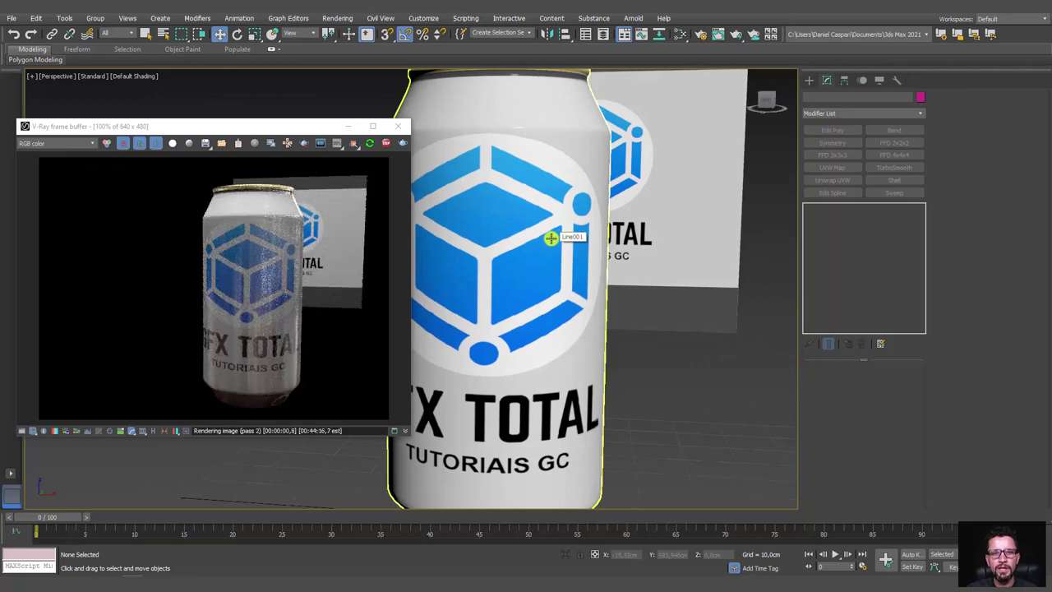
left_click(532, 261)
scroll(604, 327, "down", 5)
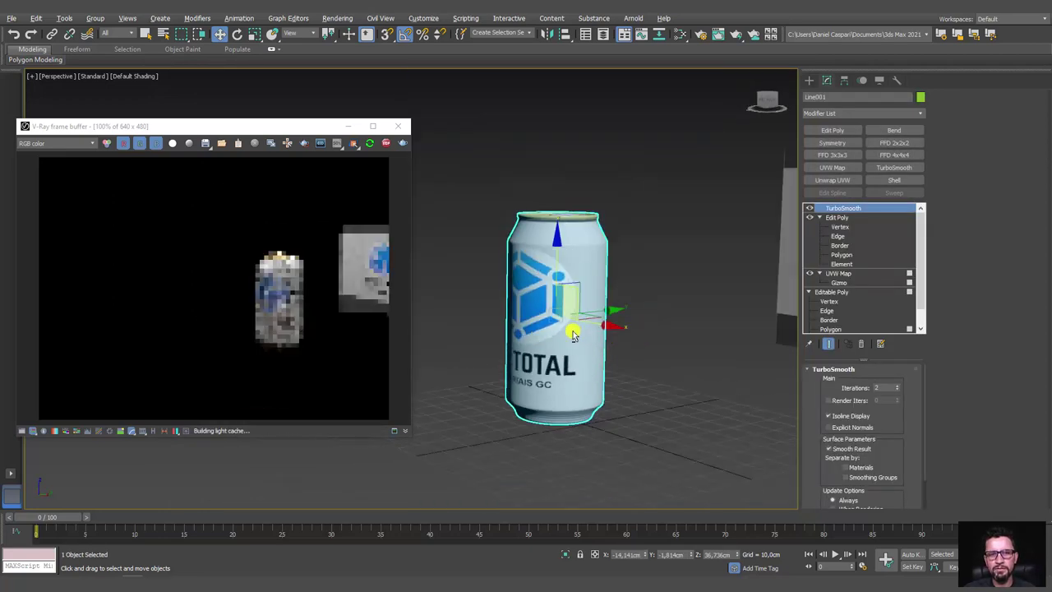
middle_click_drag(604, 327, 659, 336, "alt")
scroll(612, 361, "up", 3)
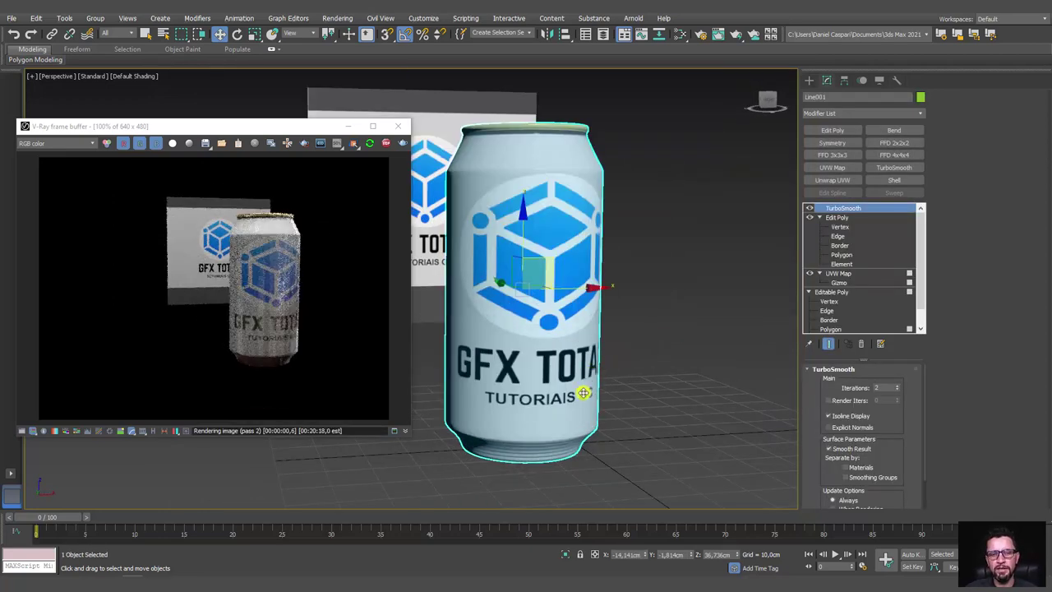
mouse_move(583, 392)
middle_mouse_down("alt")
mouse_move(526, 230)
mouse_move(608, 323)
middle_mouse_up("alt")
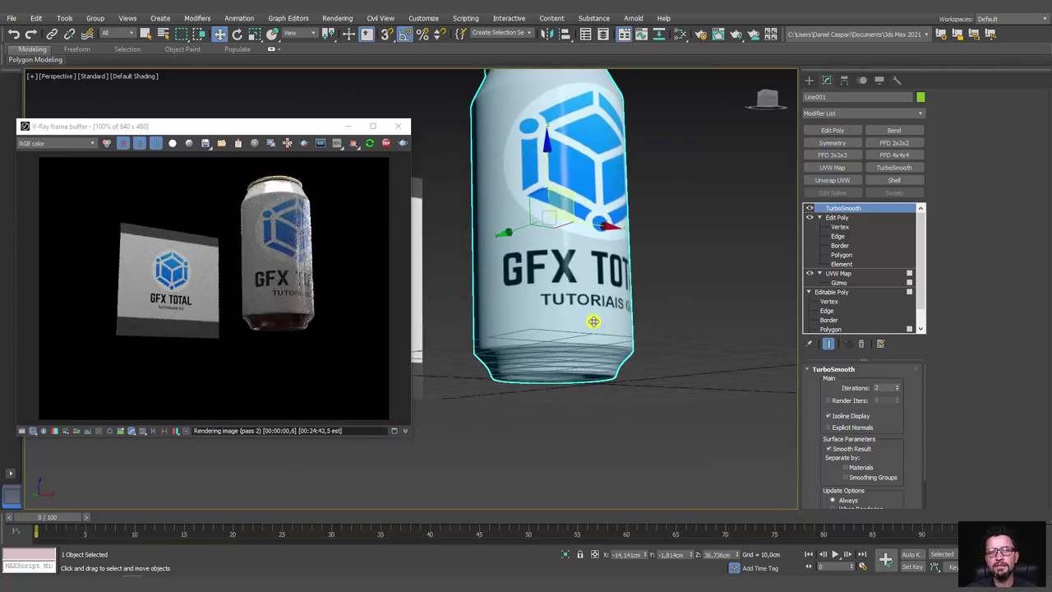
middle_click_drag(623, 255, 631, 296, "alt")
scroll(632, 295, "down", 3)
scroll(566, 284, "down", 2)
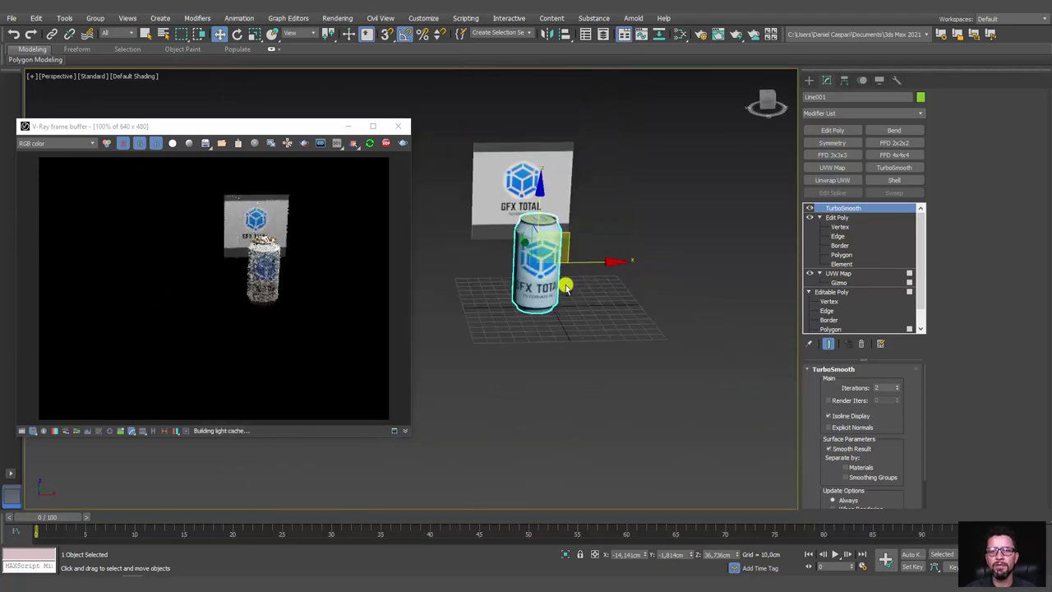
right_click(575, 298)
left_click(602, 246)
mouse_move(600, 235)
middle_mouse_down("alt")
mouse_move(613, 246)
mouse_move(608, 262)
middle_mouse_up("alt")
scroll(546, 293, "up", 5)
scroll(546, 293, "up", 4)
mouse_move(545, 345)
middle_mouse_down("alt")
mouse_move(510, 362)
mouse_move(533, 340)
middle_mouse_up("alt")
scroll(493, 361, "down", 2)
scroll(472, 367, "up", 5)
scroll(469, 368, "down", 3)
scroll(533, 335, "down", 4)
scroll(606, 272, "down", 3)
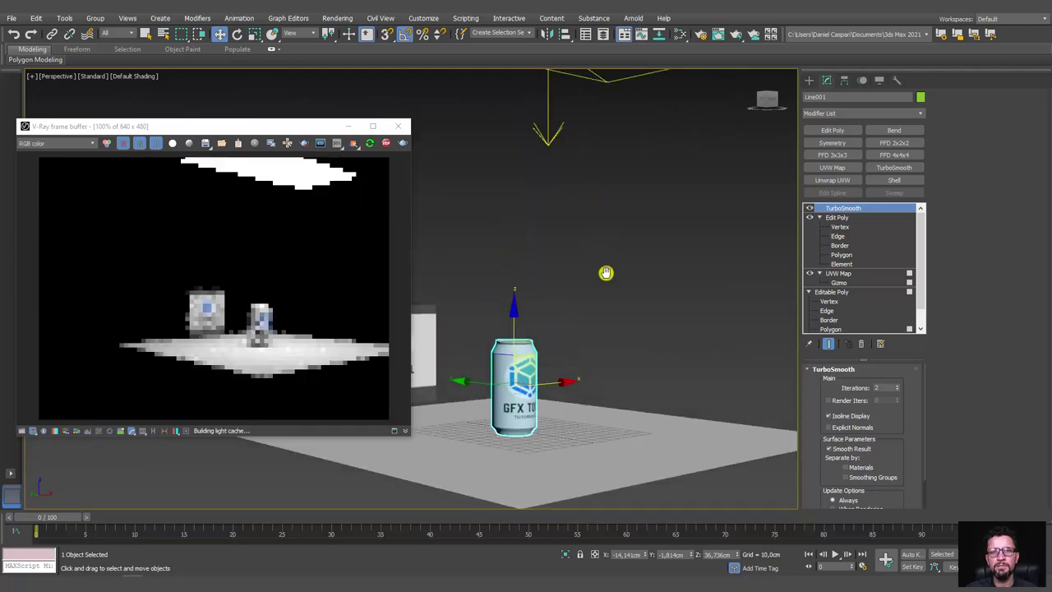
scroll(627, 258, "down", 1)
Clone the overhead VRayLight as a copy and rotate it 90° upright toward the can.
middle_click_drag(627, 258, 581, 220, "alt")
left_click(581, 221)
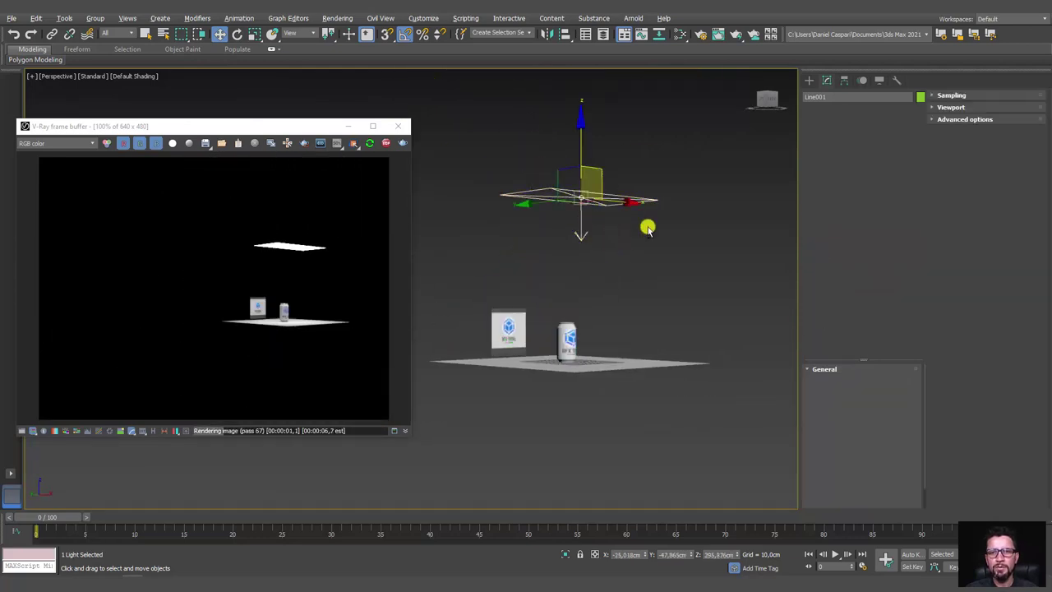
middle_click_drag(646, 225, 596, 233, "alt")
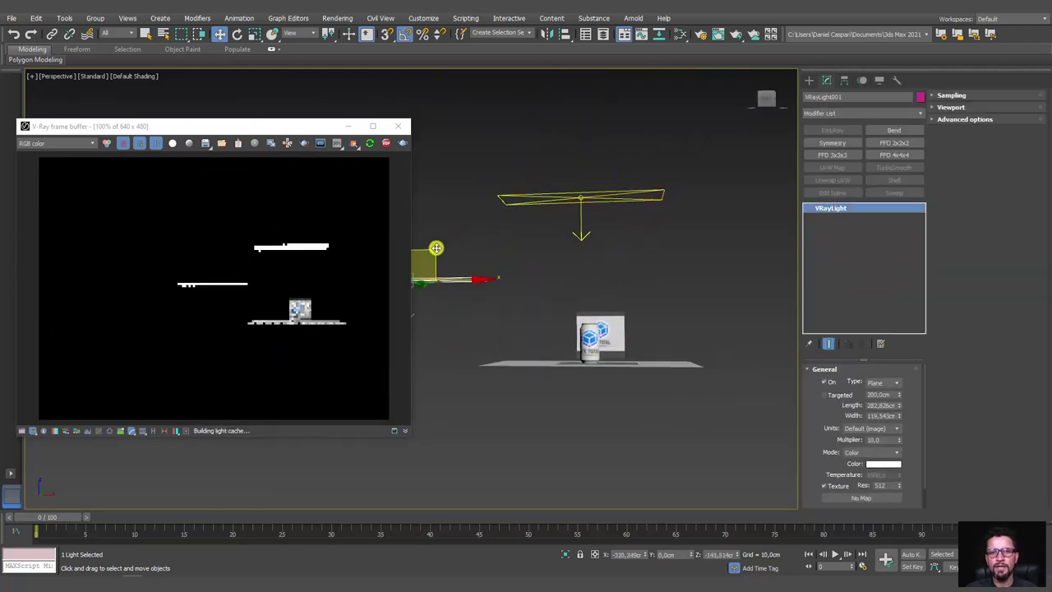
left_click_drag(497, 220, 423, 263, "shift")
left_click(524, 339)
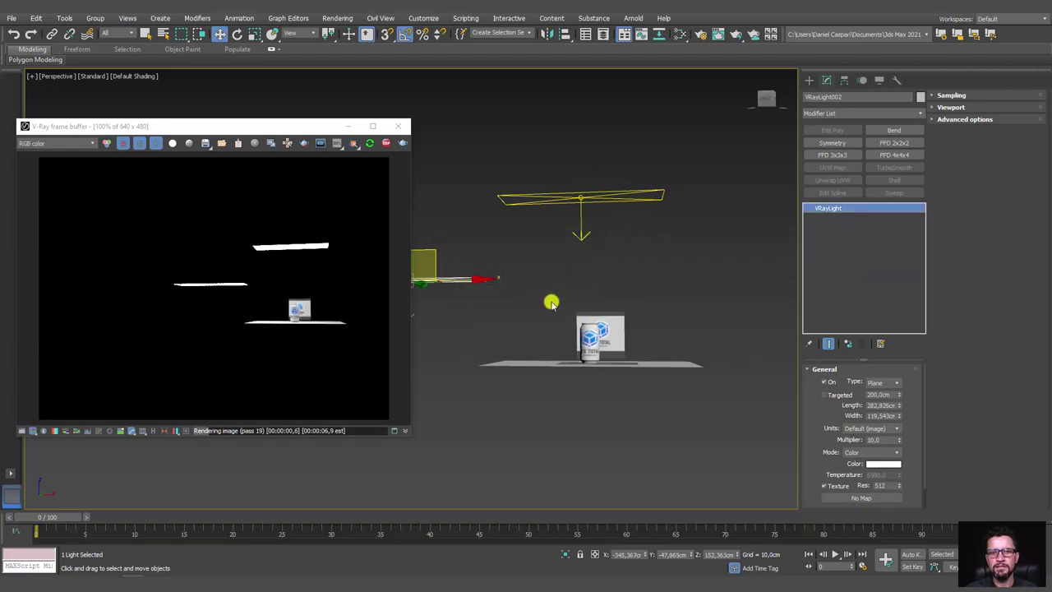
middle_click_drag(550, 303, 660, 320)
key("e")
left_click_drag(479, 261, 467, 218)
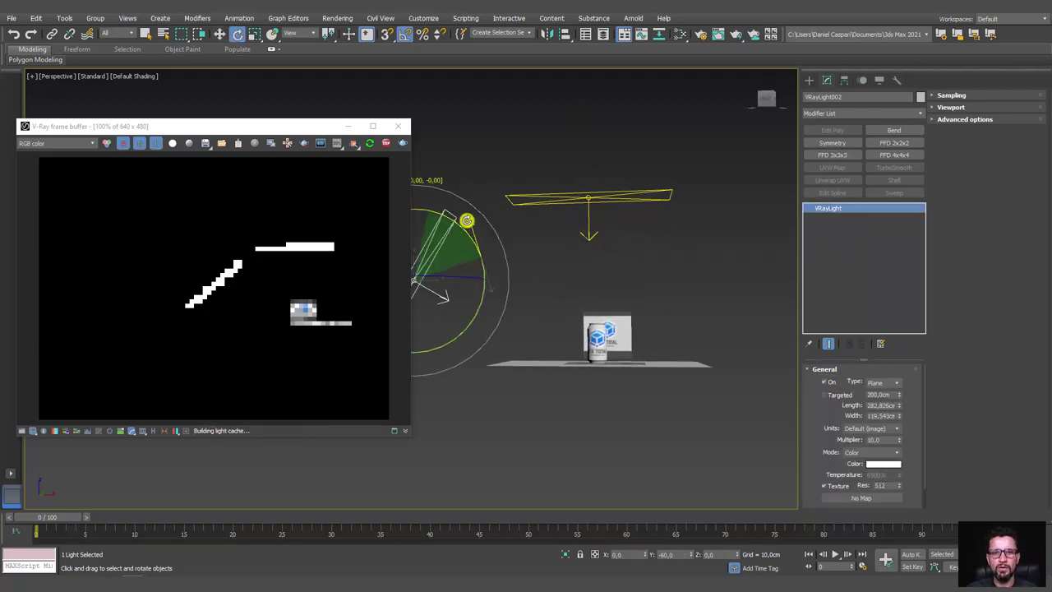
Give the copied side light a warm cream colour.
middle_click_drag(593, 281, 660, 321, "alt")
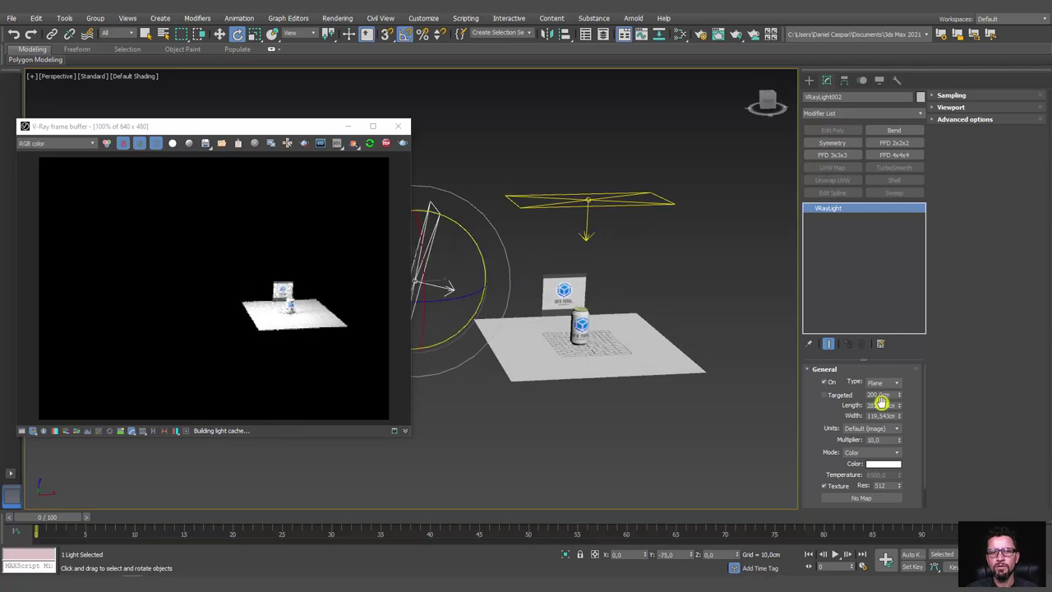
left_click(885, 463)
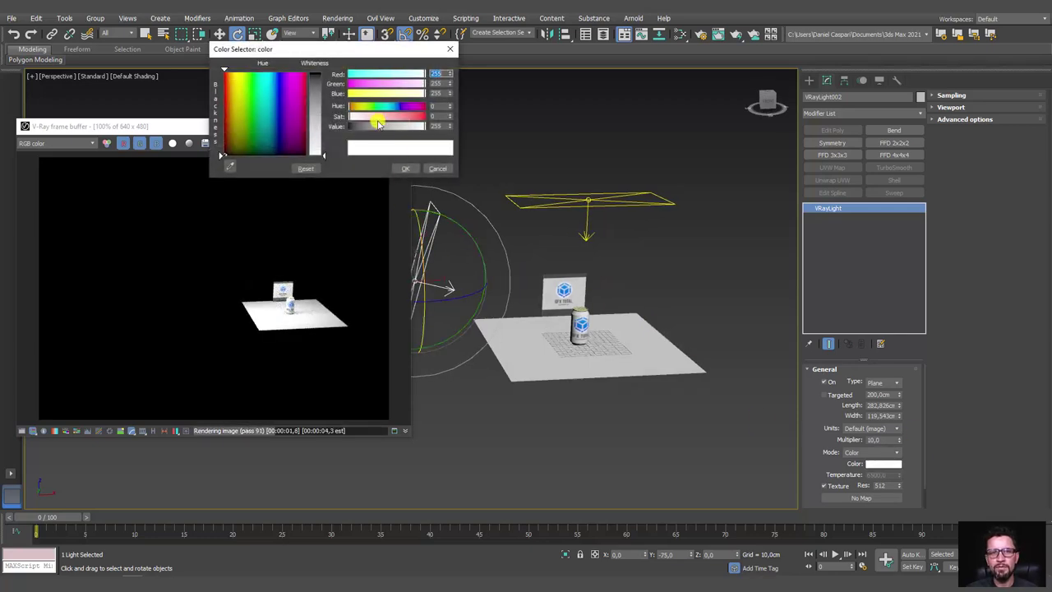
left_click(369, 117)
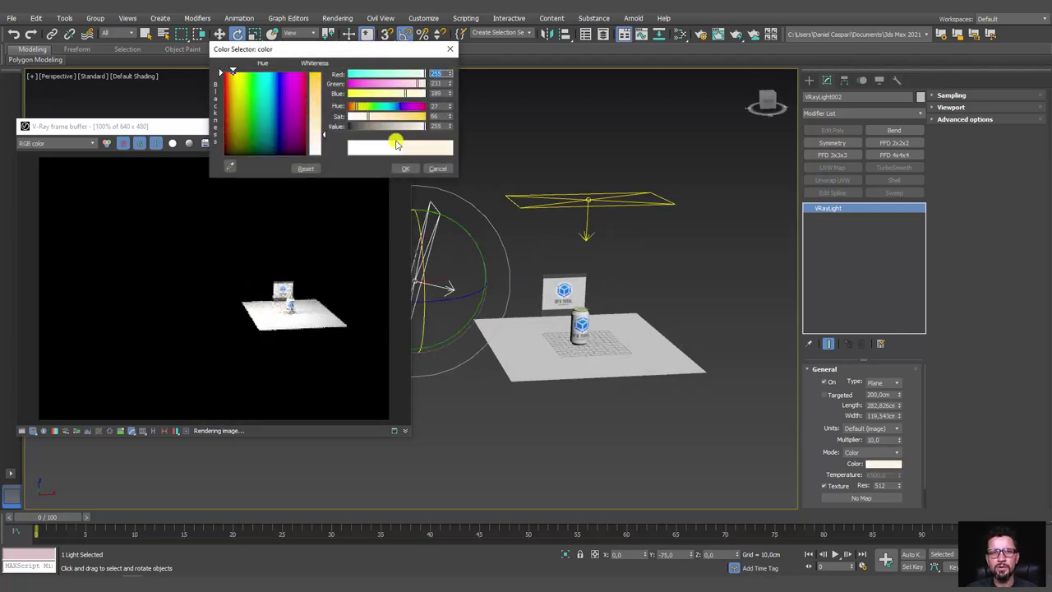
left_click(411, 169)
Clone the top light again as VRayLight003 and tilt it about -85° toward the can.
mouse_move(587, 277)
middle_mouse_down("alt")
mouse_move(600, 248)
mouse_move(634, 263)
mouse_move(625, 216)
middle_mouse_up("alt")
left_click(631, 234)
key("w")
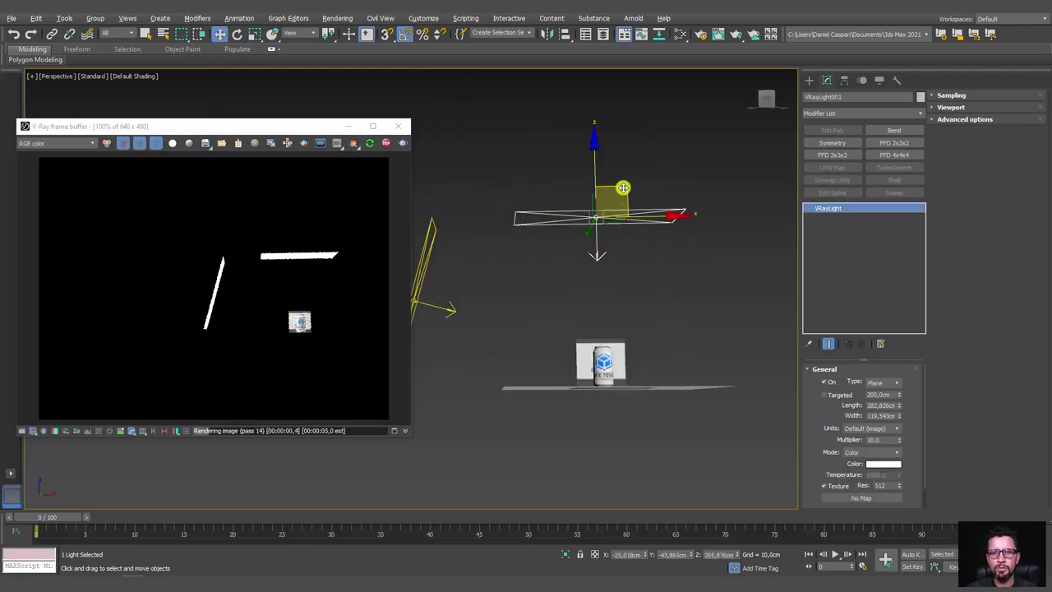
mouse_move(631, 275)
left_mouse_down("shift")
mouse_move(627, 322)
mouse_move(598, 355)
left_mouse_up("shift")
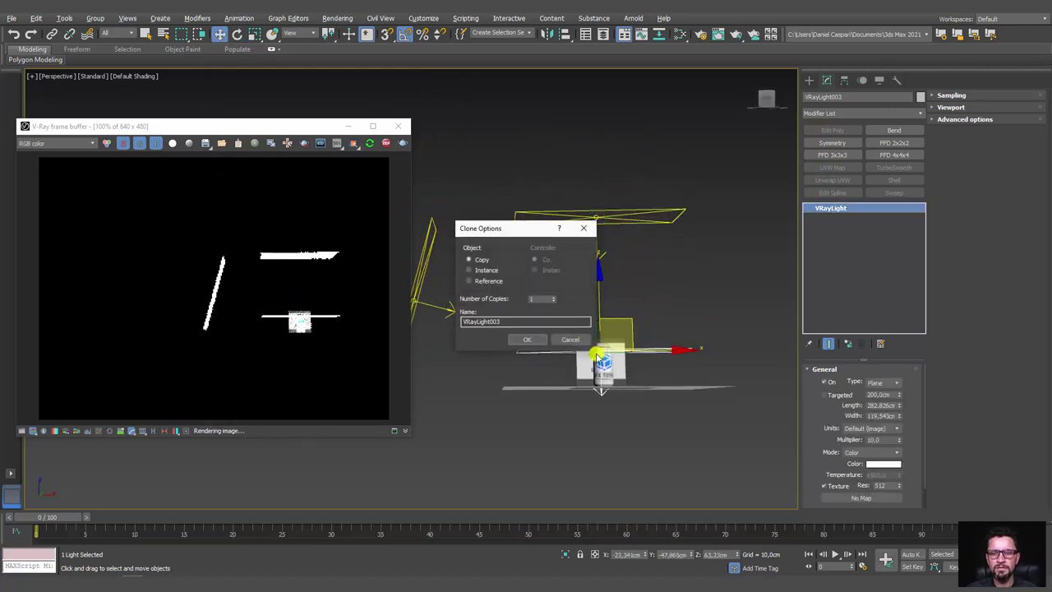
left_click(528, 338)
key("e")
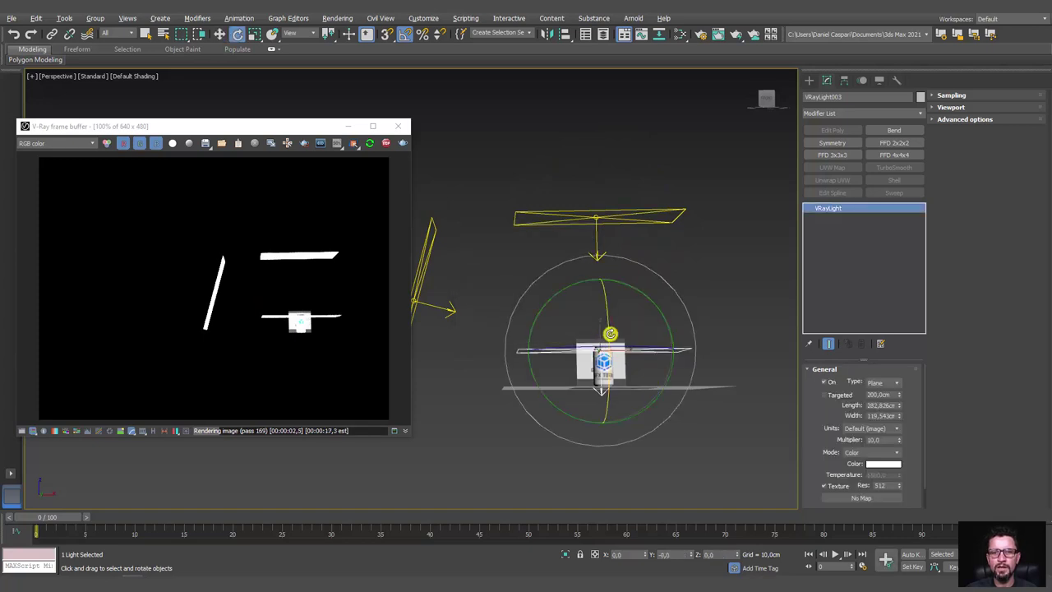
mouse_move(608, 334)
left_mouse_down()
mouse_move(605, 275)
mouse_move(608, 286)
left_mouse_up()
key("w")
mouse_move(568, 324)
middle_mouse_down("alt")
mouse_move(663, 354)
mouse_move(469, 304)
mouse_move(482, 328)
mouse_move(518, 345)
middle_mouse_up("alt")
Set VRayLight002's Multiplier to 5.
scroll(518, 345, "up", 2)
scroll(526, 361, "up", 2)
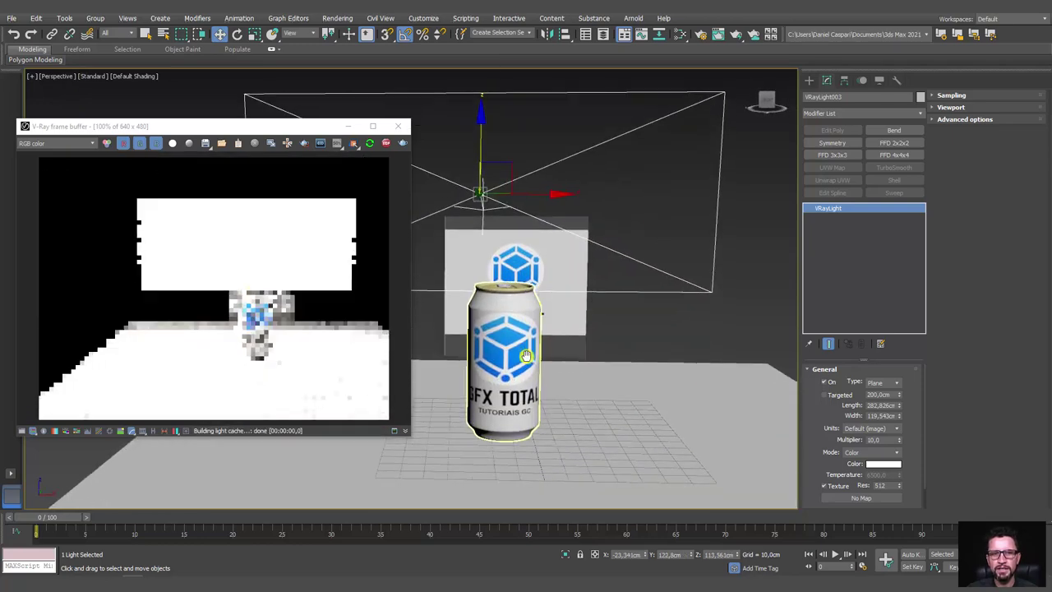
scroll(538, 384, "up", 2)
scroll(534, 380, "down", 5)
middle_click_drag(534, 379, 547, 256, "alt")
left_click(441, 262)
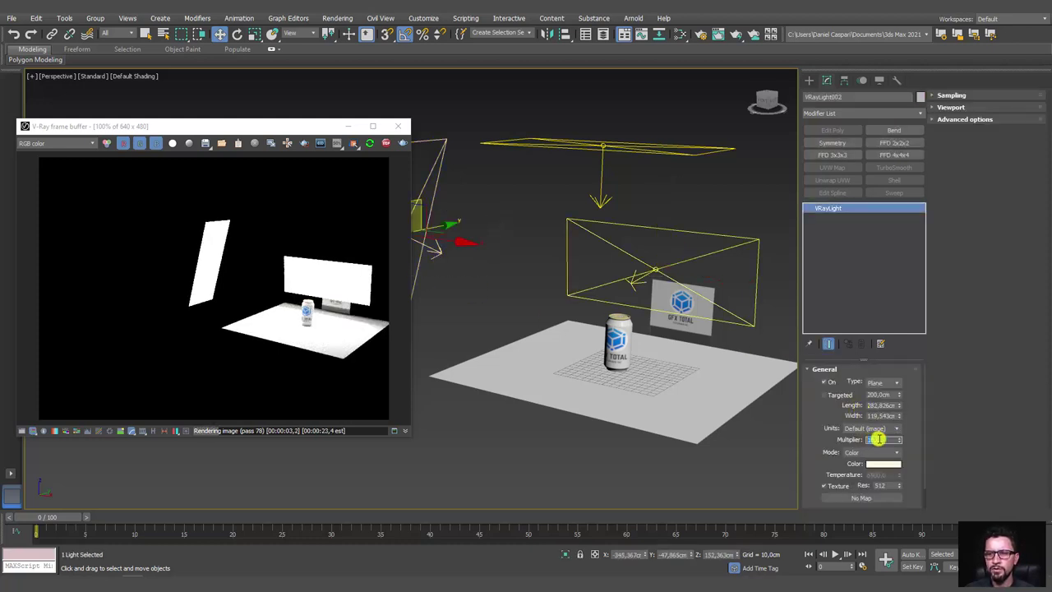
type("5")
key("Return")
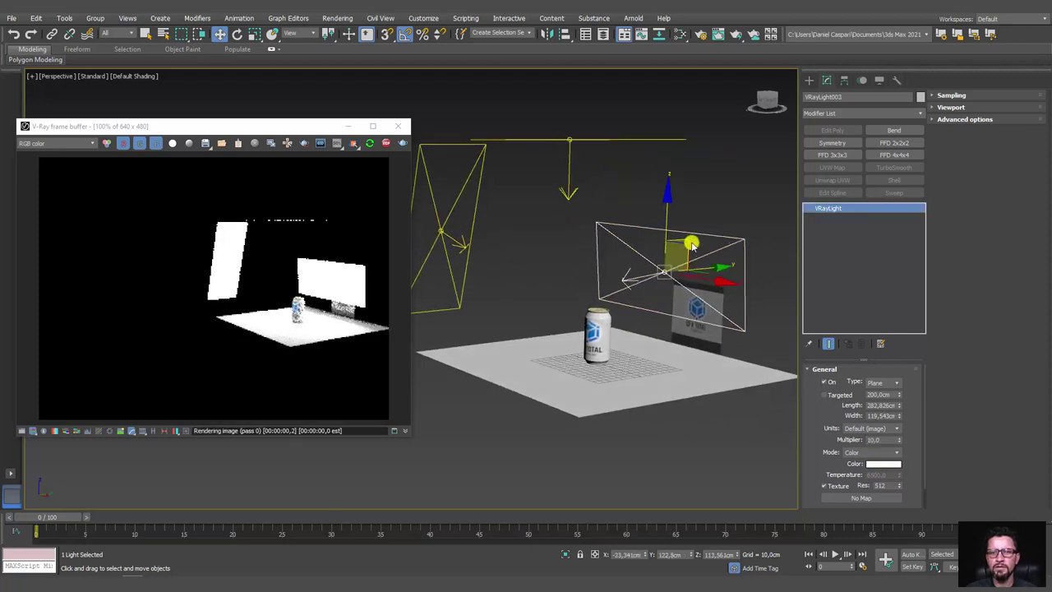
Move the Plane001 logo card further left along X.
left_click(703, 300)
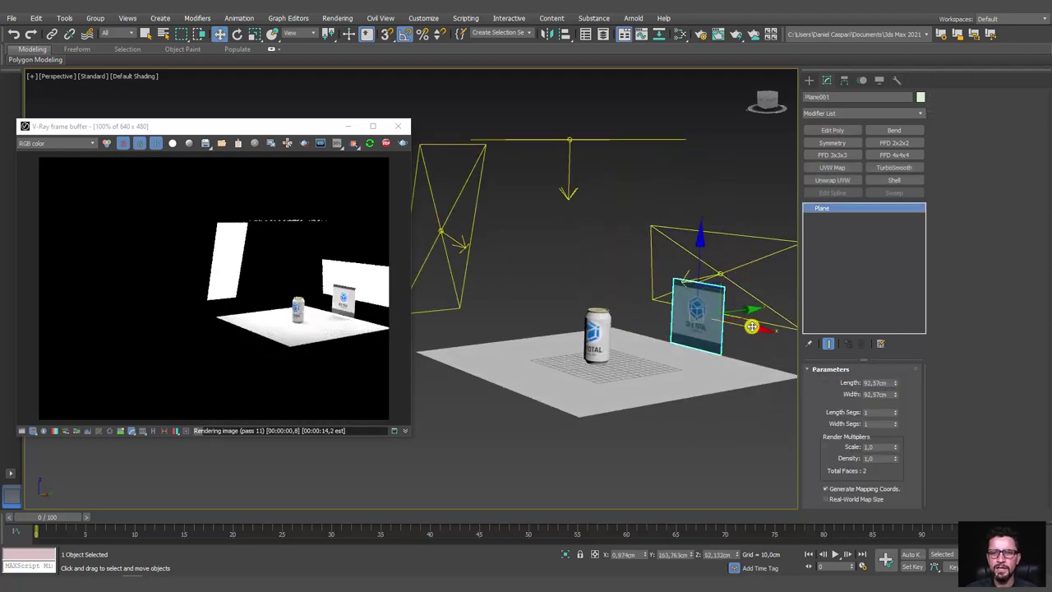
left_click_drag(751, 328, 553, 294)
left_click(707, 278)
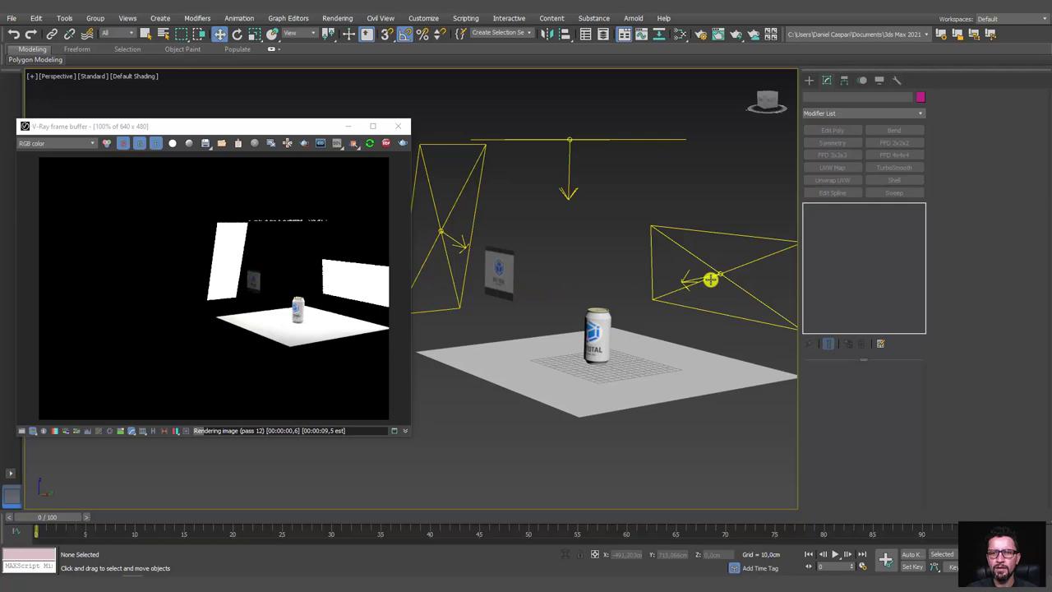
Make VRayLight003, in front of the can, Invisible in its Options rollout.
left_click(676, 313)
scroll(610, 307, "up", 3)
scroll(617, 313, "up", 3)
scroll(619, 322, "up", 3)
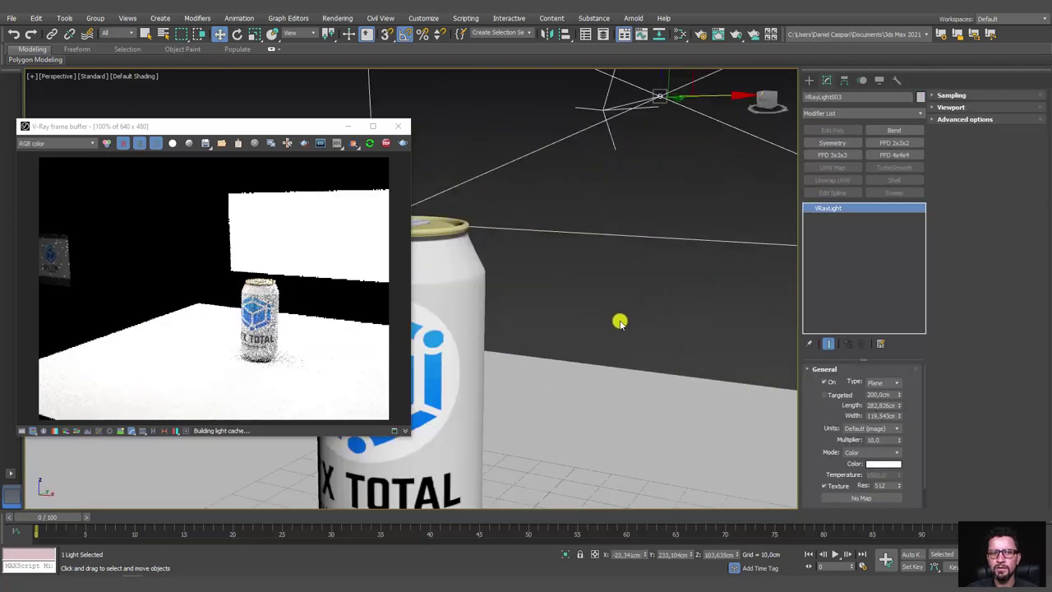
mouse_move(620, 322)
middle_mouse_down("alt")
mouse_move(629, 328)
mouse_move(589, 247)
middle_mouse_up("alt")
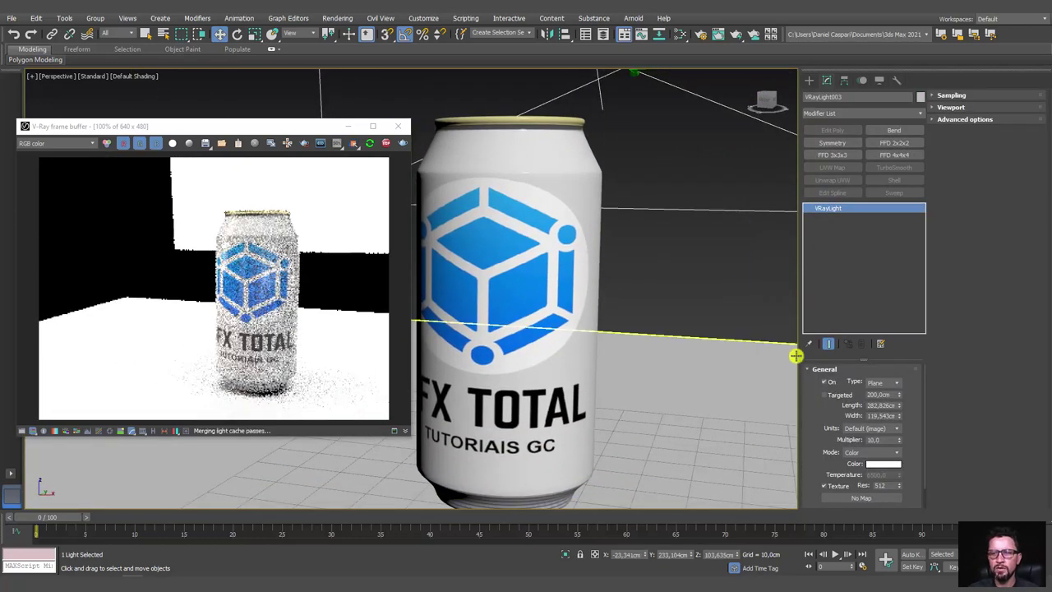
scroll(812, 414, "down", 2)
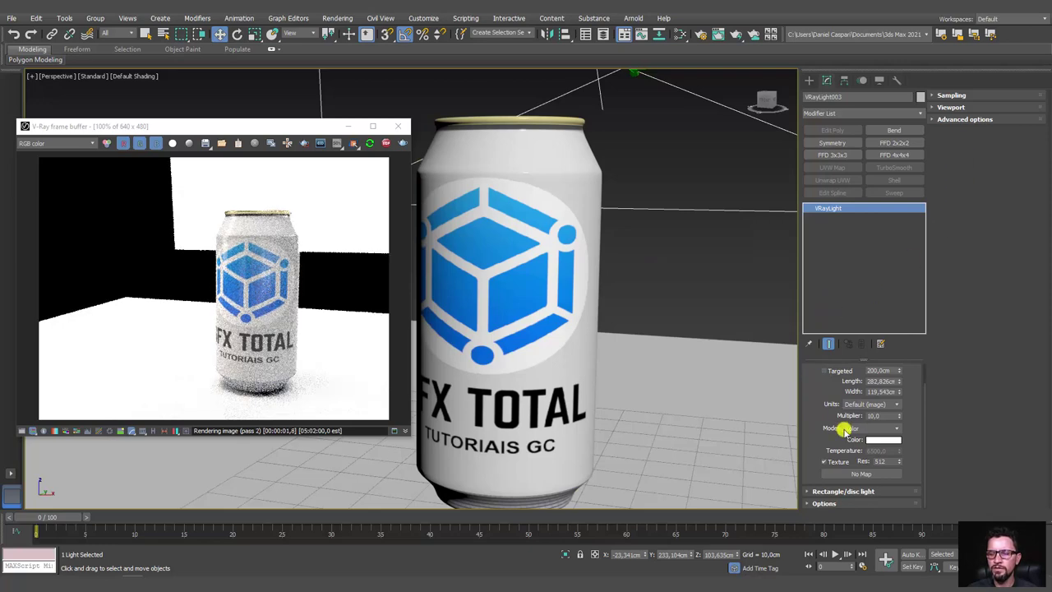
left_click_drag(811, 503, 953, 97)
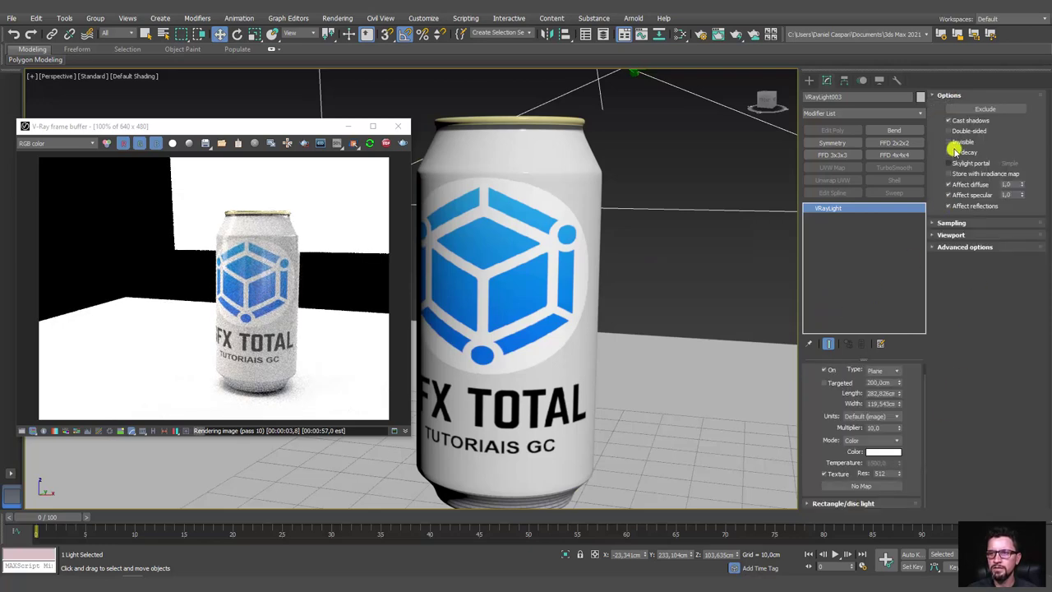
left_click(948, 141)
middle_click_drag(630, 375, 516, 374)
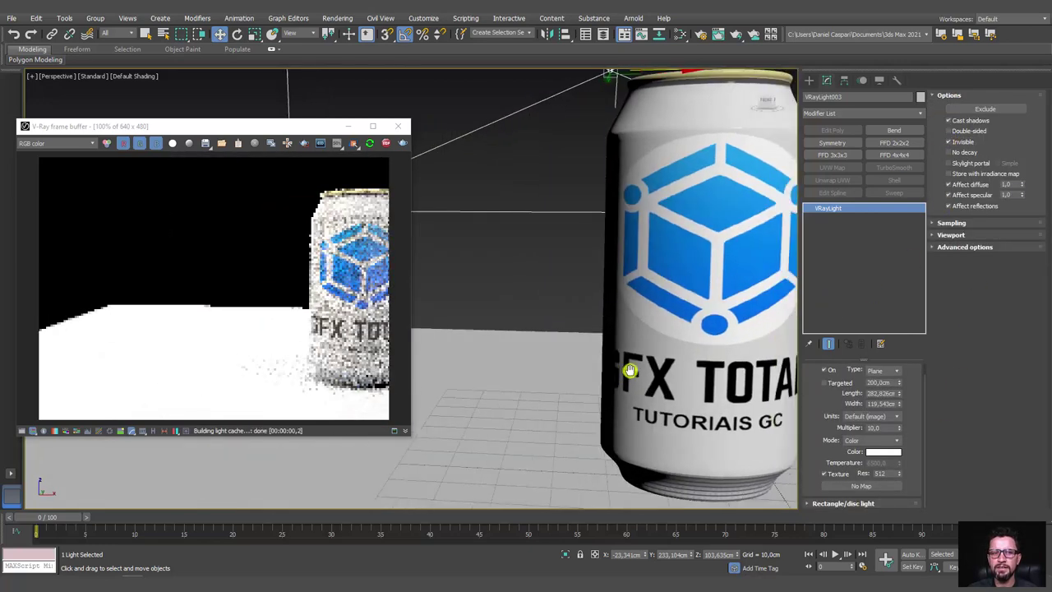
scroll(516, 374, "down", 3)
scroll(633, 348, "up", 3)
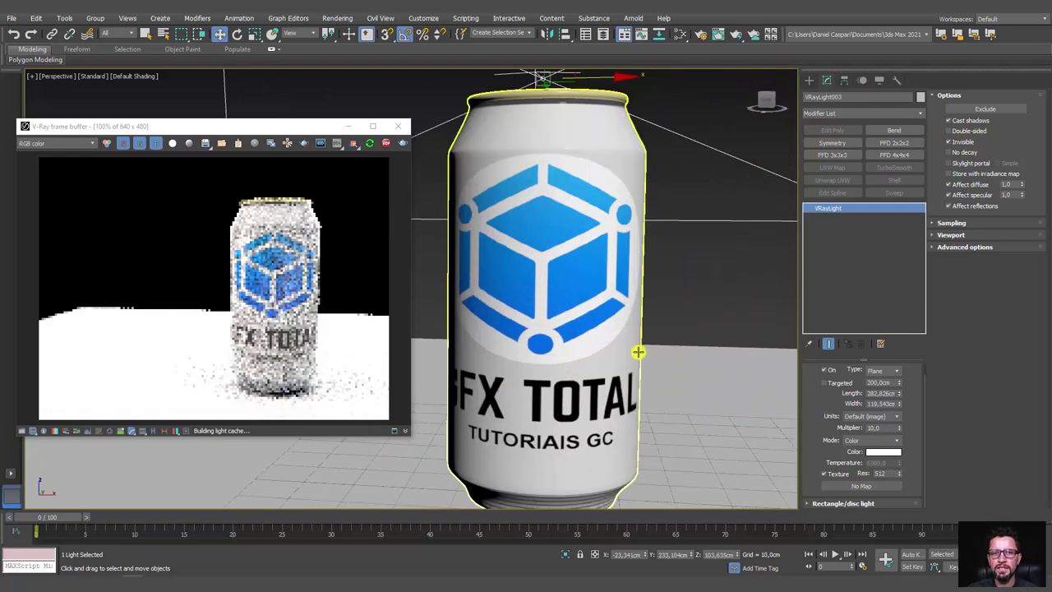
scroll(555, 336, "up", 2)
middle_click_drag(556, 336, 604, 333)
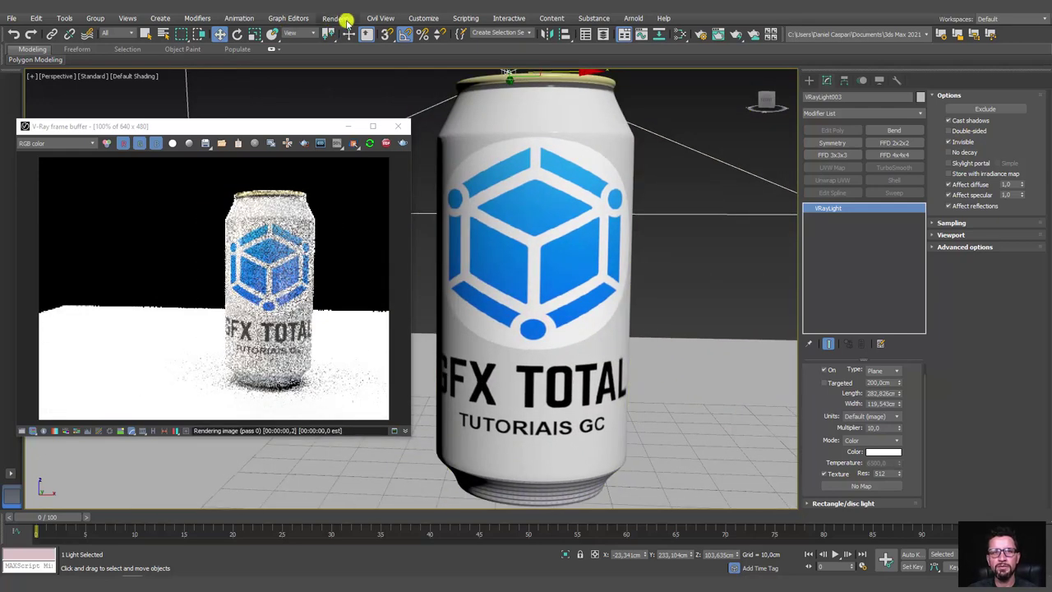
Enable Use Map in Environment so kitchen.hdr becomes the scene background.
left_click(338, 19)
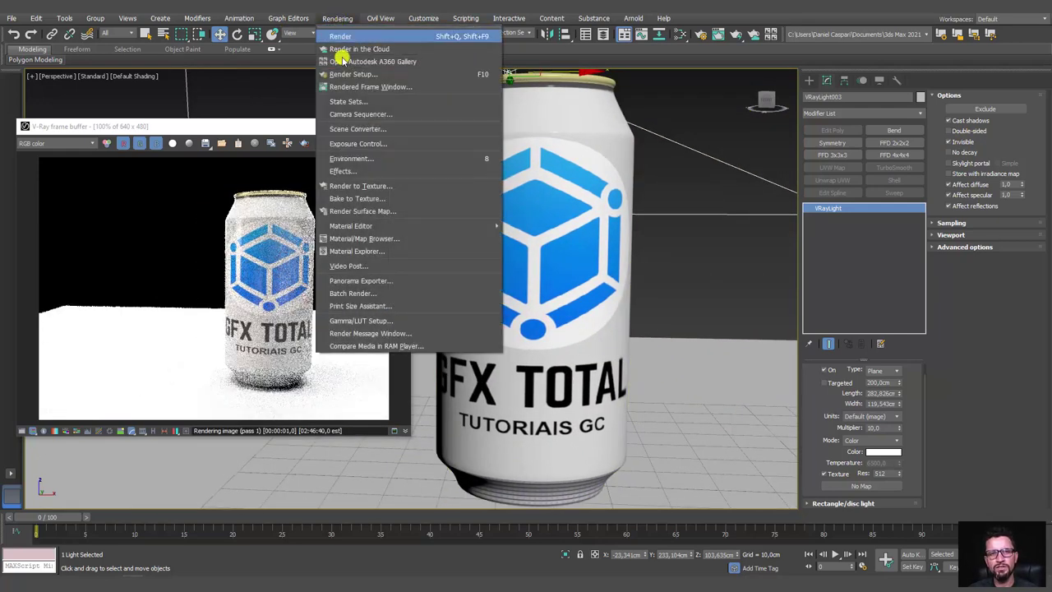
left_click(364, 155)
left_click(490, 171)
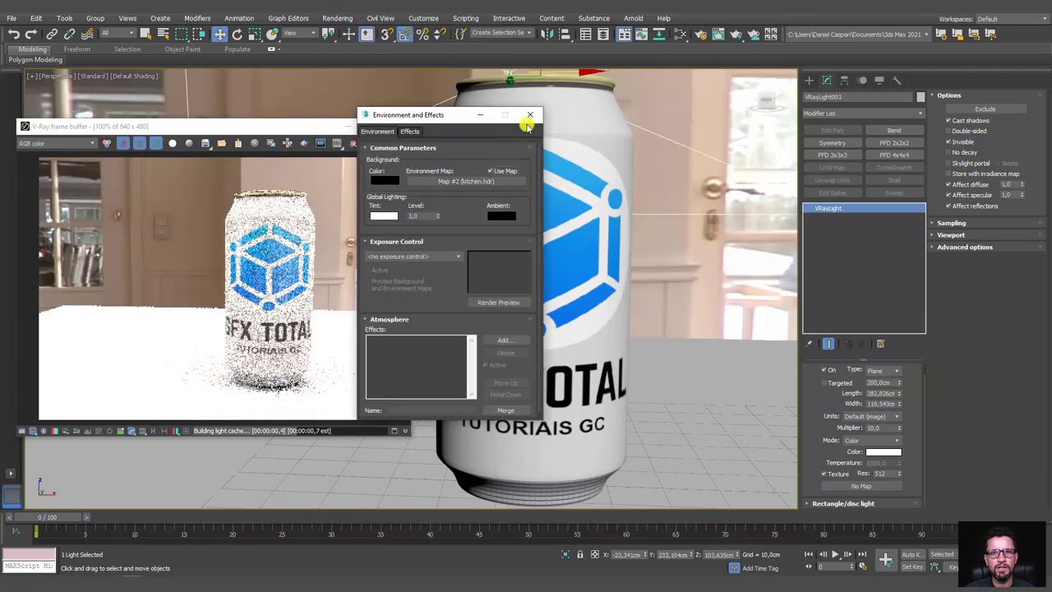
left_click(528, 120)
scroll(657, 206, "down", 5)
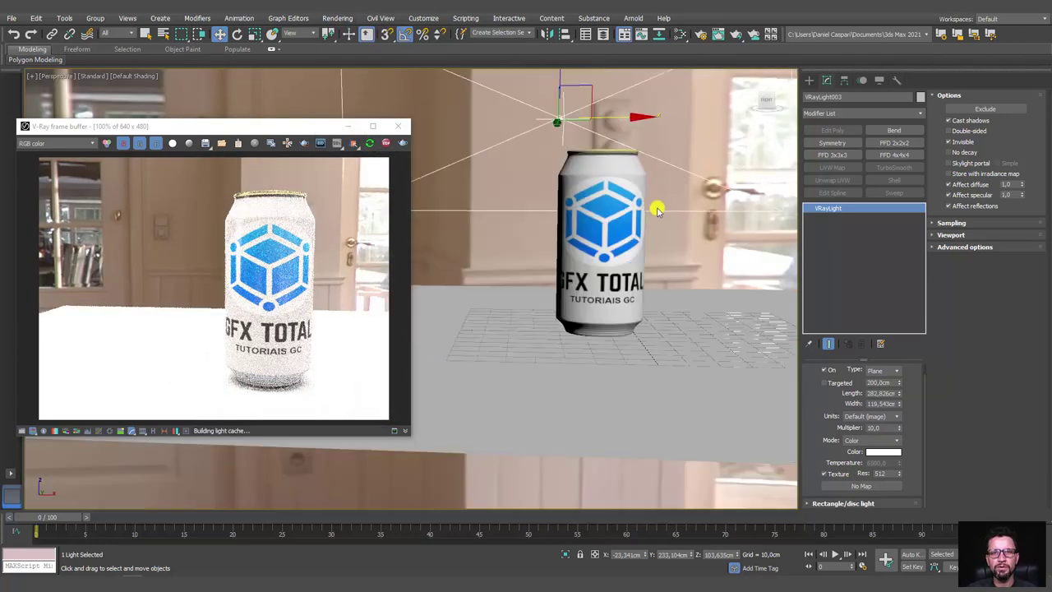
scroll(592, 156, "down", 3)
scroll(542, 185, "up", 1)
scroll(552, 176, "up", 2)
Set VRayLight001, the top light, to Multiplier 5.
middle_click_drag(552, 177, 563, 301, "alt")
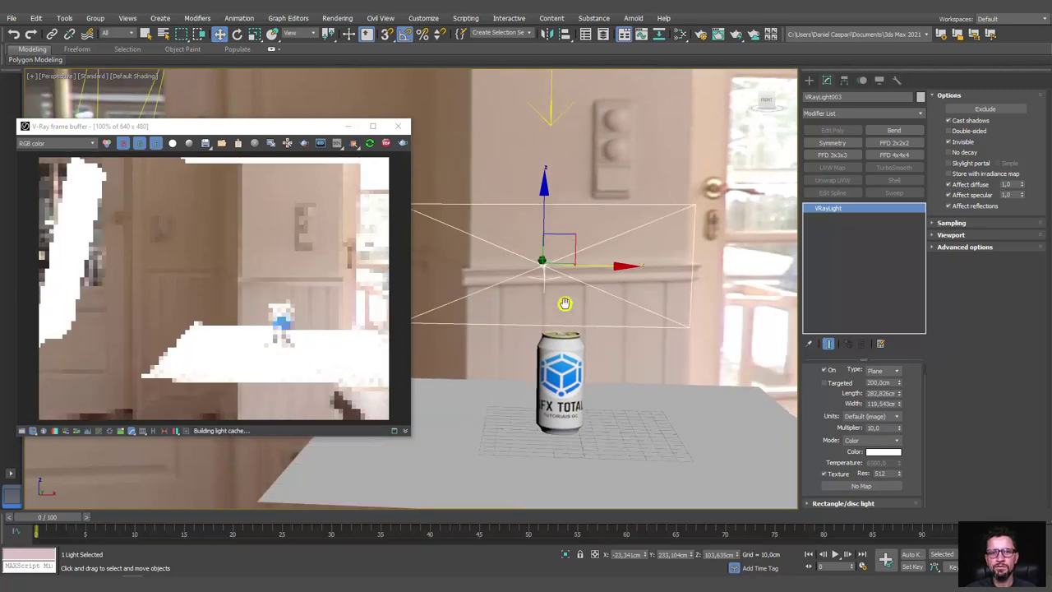
left_click(519, 140)
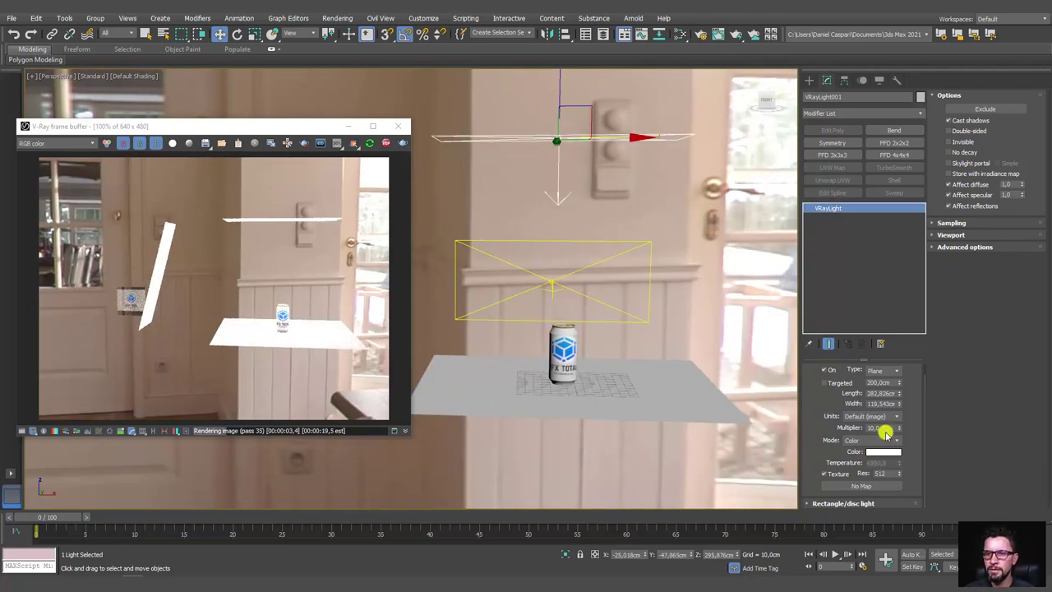
type("5")
key("Return")
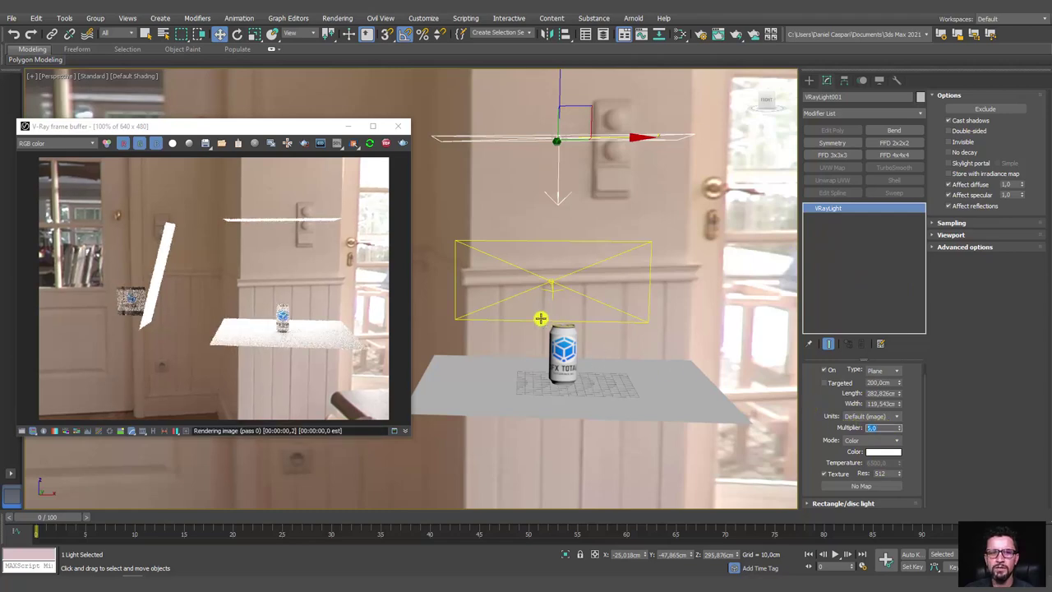
middle_click_drag(514, 293, 544, 304)
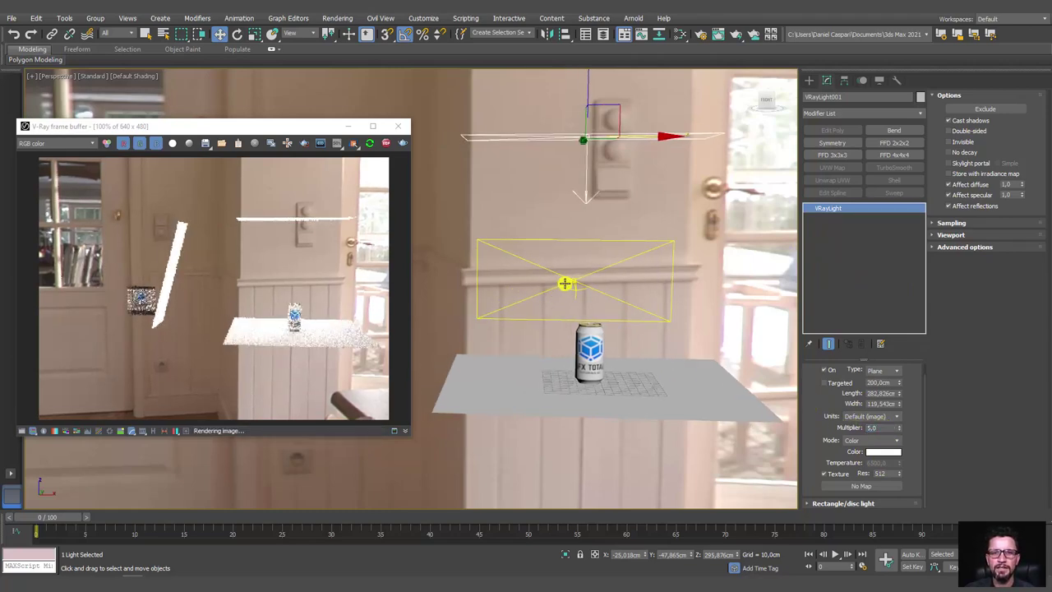
left_click(580, 286)
scroll(576, 312, "up", 5)
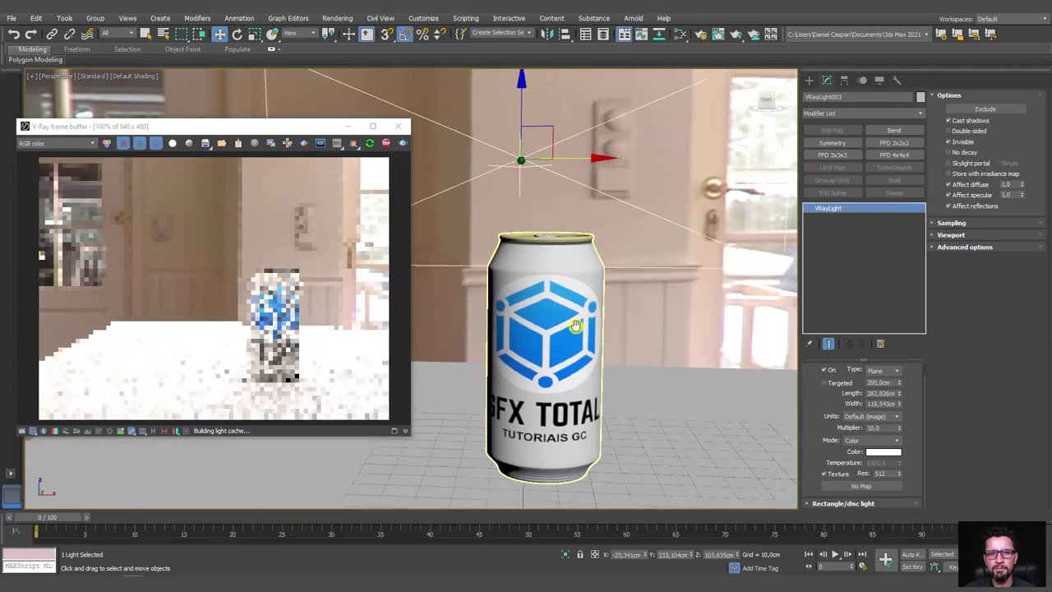
scroll(575, 333, "up", 2)
mouse_move(574, 332)
middle_mouse_down()
mouse_move(537, 275)
mouse_move(463, 247)
middle_mouse_up()
scroll(545, 277, "up", 2)
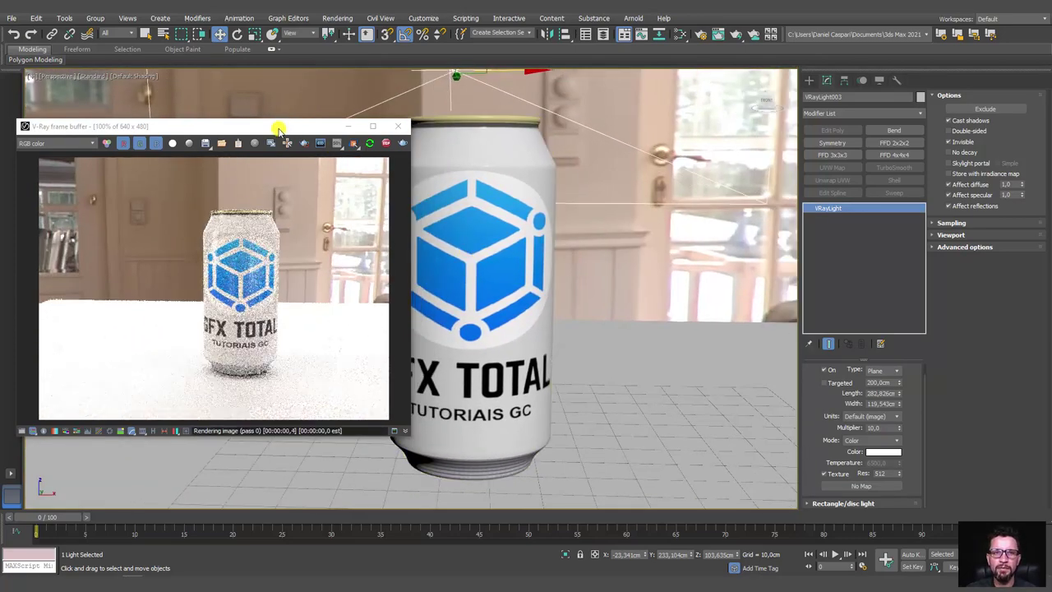
Close the render preview and open Render Setup, keeping the Custom output size preset.
left_click_drag(277, 125, 298, 121)
left_click(418, 121)
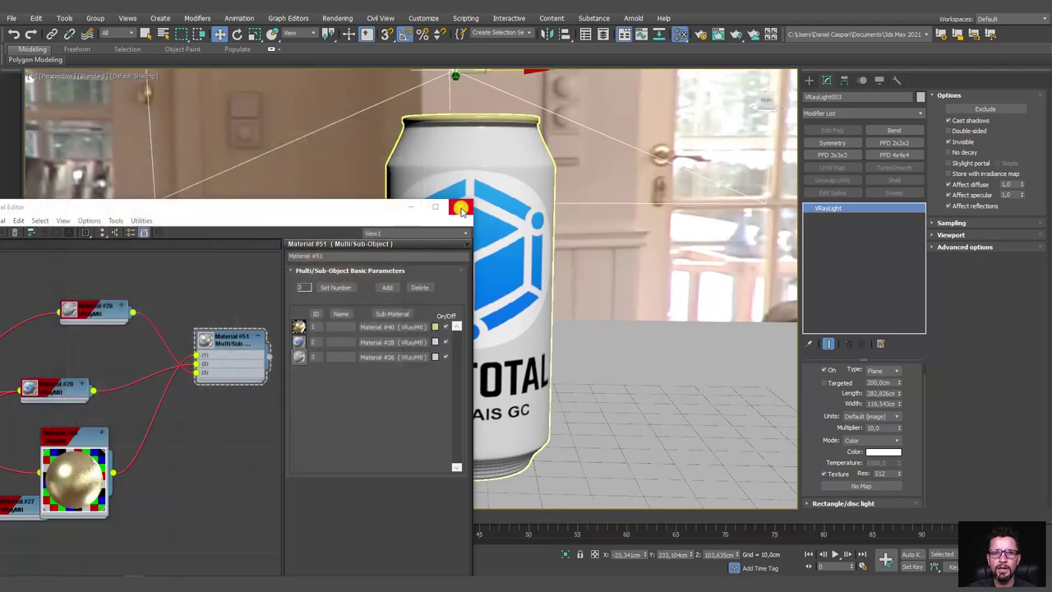
middle_click_drag(601, 324, 572, 320, "alt")
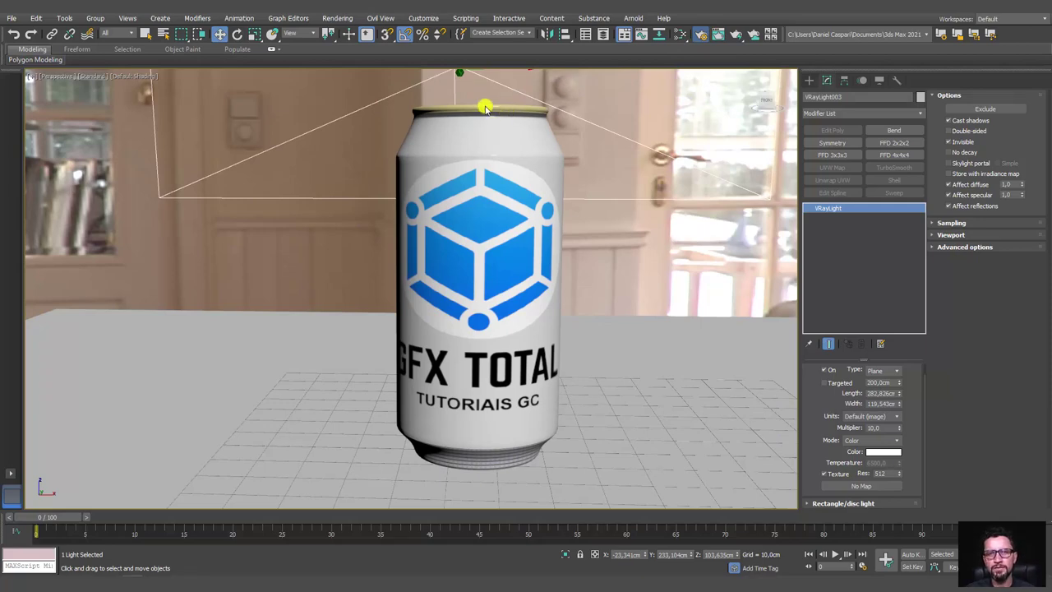
left_click(700, 33)
left_click_drag(649, 58, 738, 68)
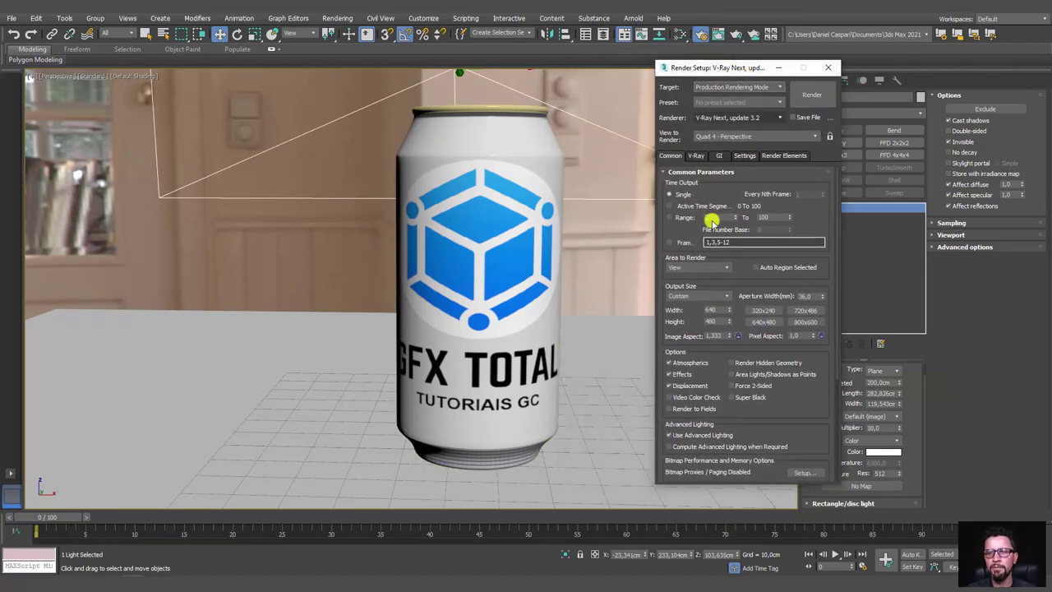
left_click(720, 298)
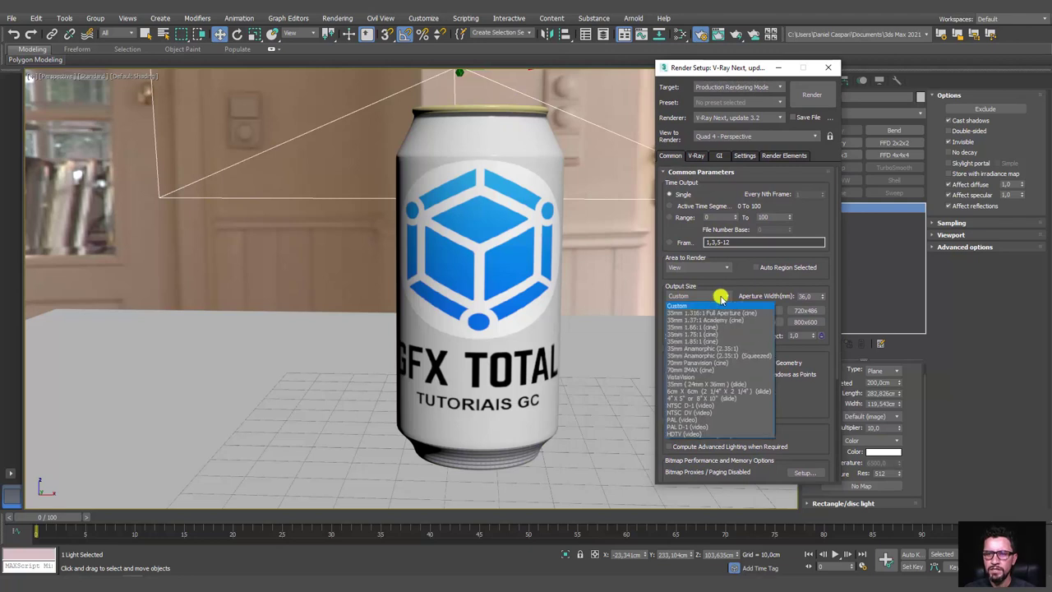
left_click(720, 297)
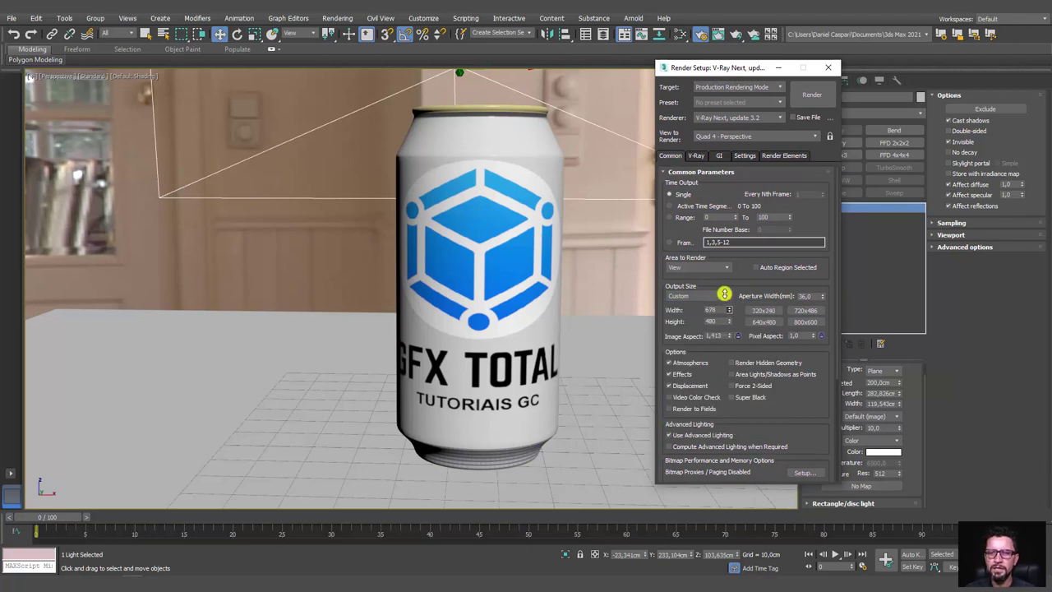
Show the safe frame and narrow the output Width to 427 for a 427 × 480 portrait frame.
mouse_move(576, 228)
middle_mouse_down("alt")
mouse_move(552, 227)
mouse_move(563, 237)
middle_mouse_up("alt")
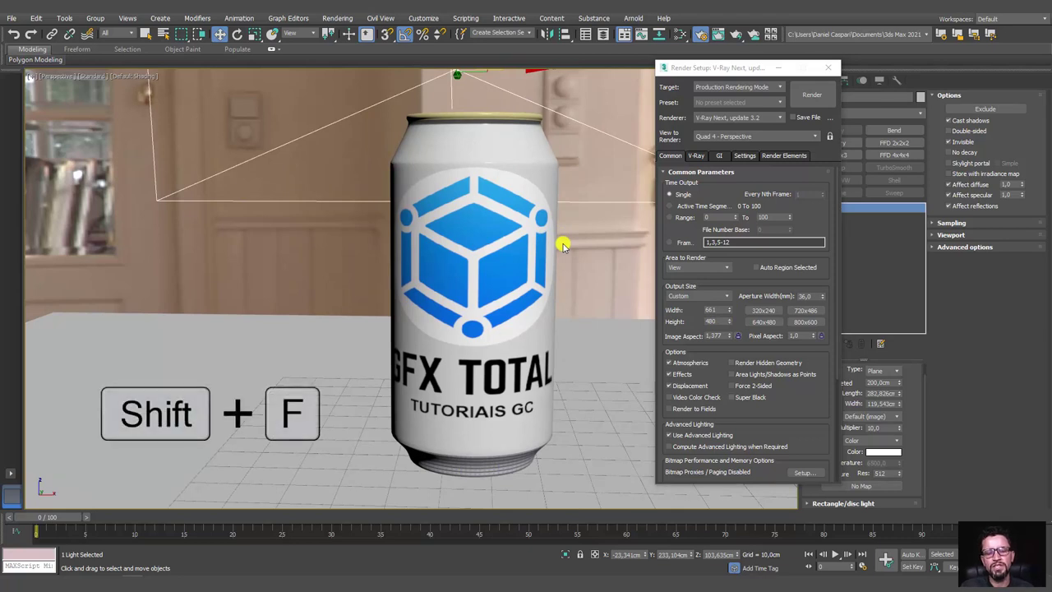
key("shift+f")
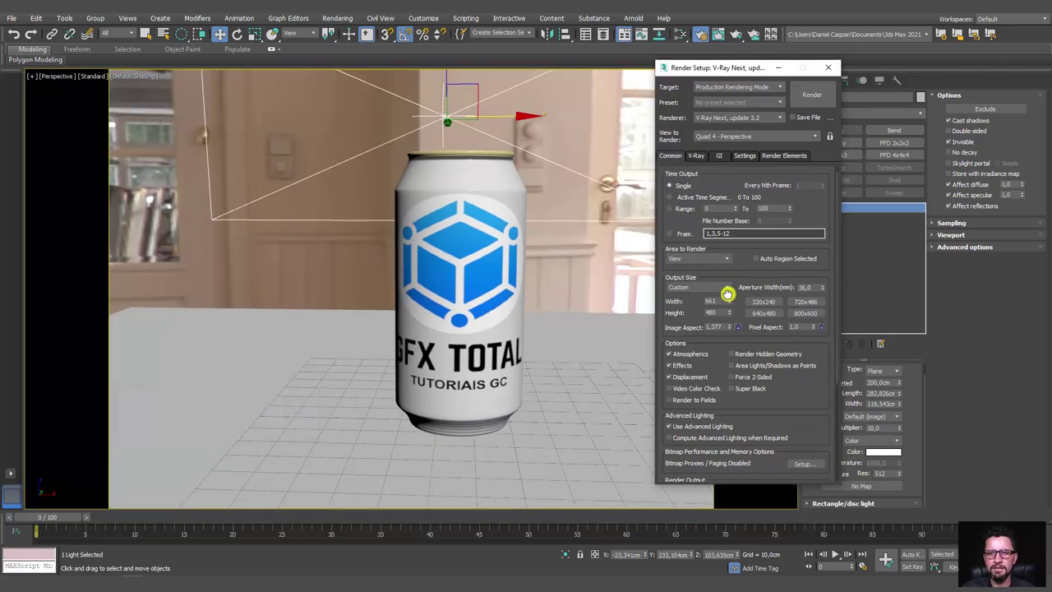
mouse_move(729, 310)
left_mouse_down()
mouse_move(728, 240)
mouse_move(499, 333)
left_mouse_up()
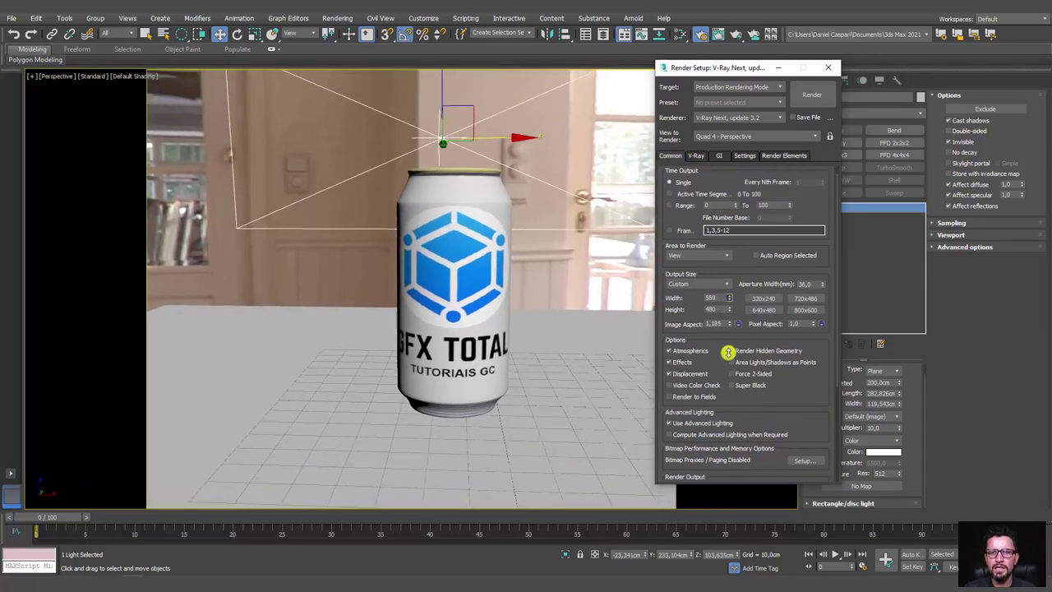
Orbit and zoom the Perspective view so the can fills the portrait frame.
middle_click_drag(499, 333, 528, 335, "alt")
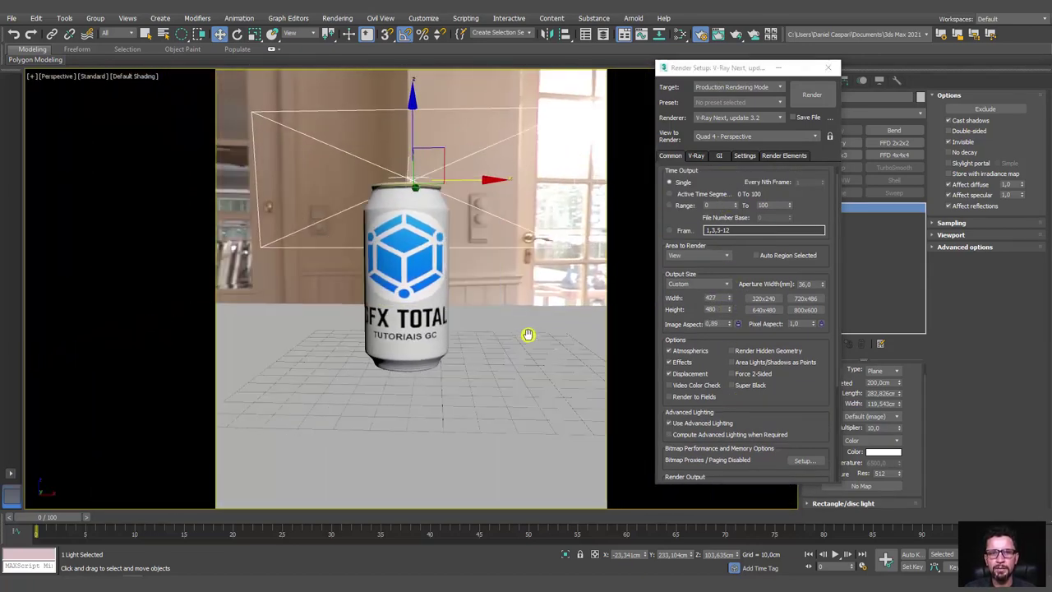
scroll(493, 294, "up", 5)
middle_click_drag(493, 295, 526, 293, "alt")
scroll(526, 293, "down", 3)
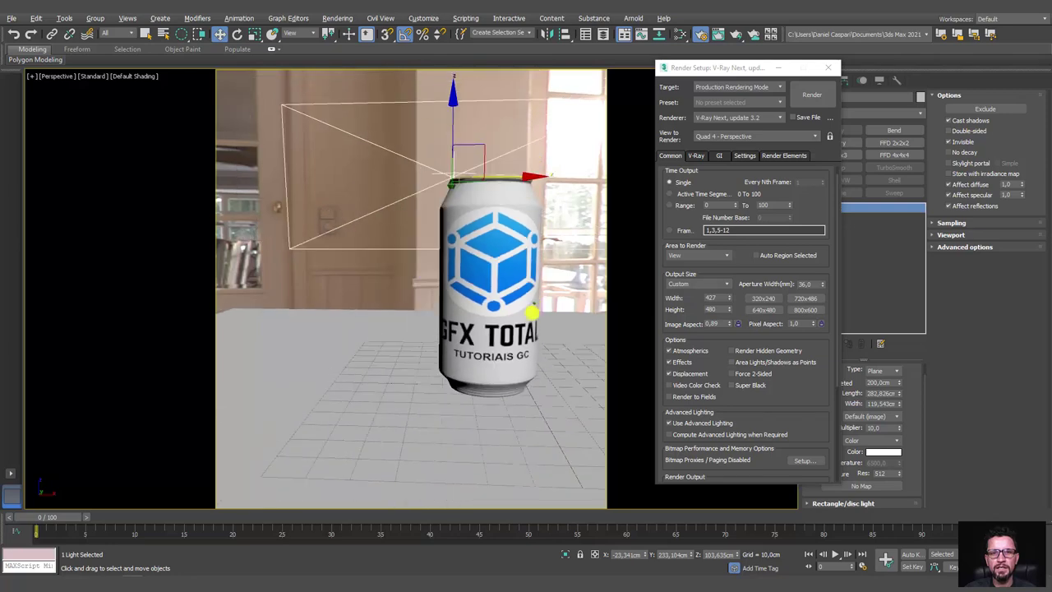
scroll(535, 333, "up", 5)
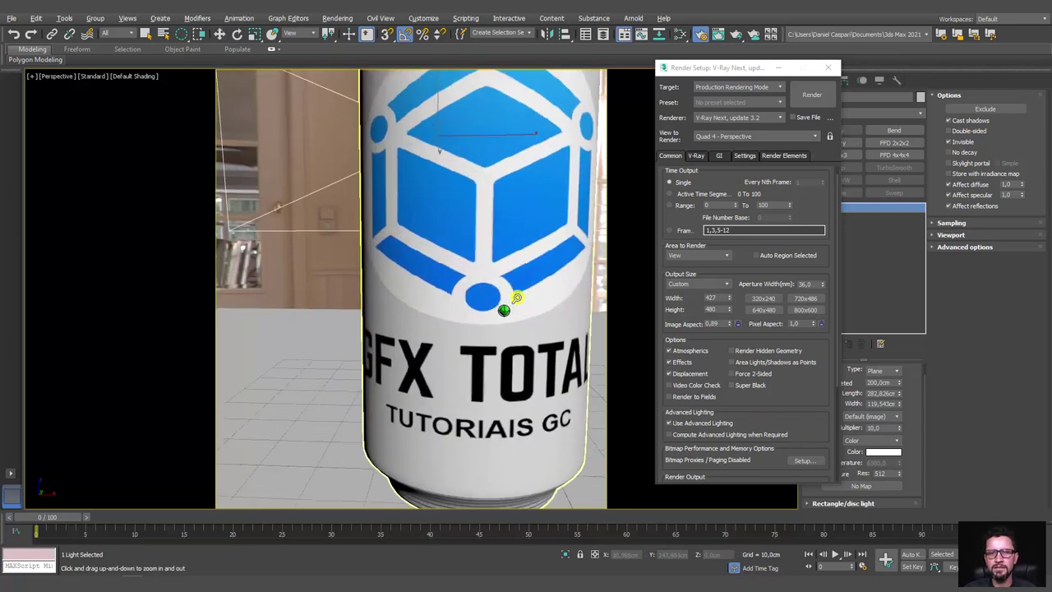
scroll(504, 301, "down", 3)
scroll(511, 304, "down", 1)
scroll(510, 303, "down", 4)
scroll(511, 303, "up", 1)
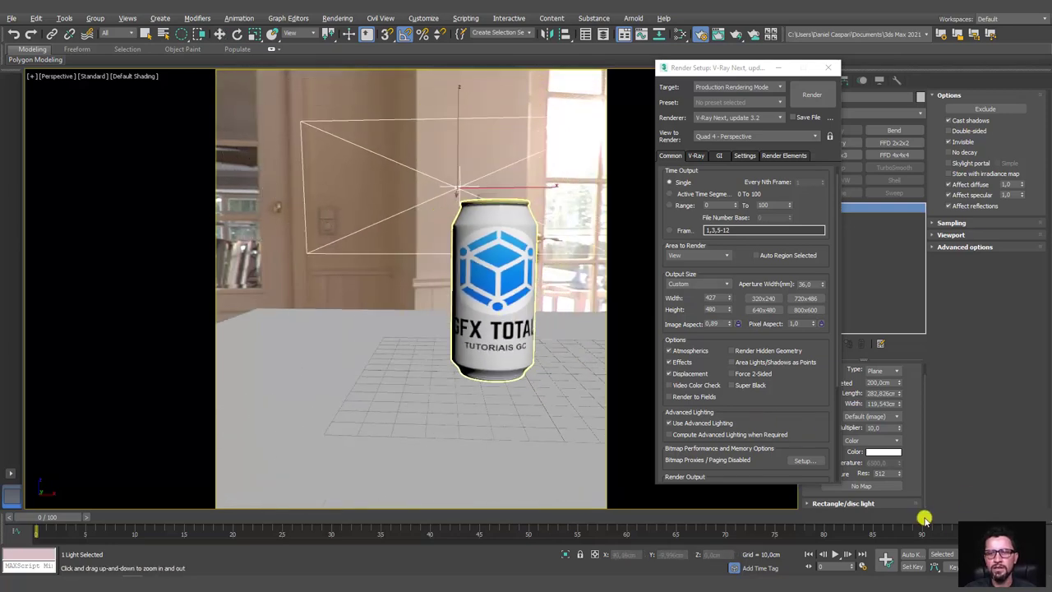
scroll(559, 371, "up", 1)
scroll(542, 377, "up", 2)
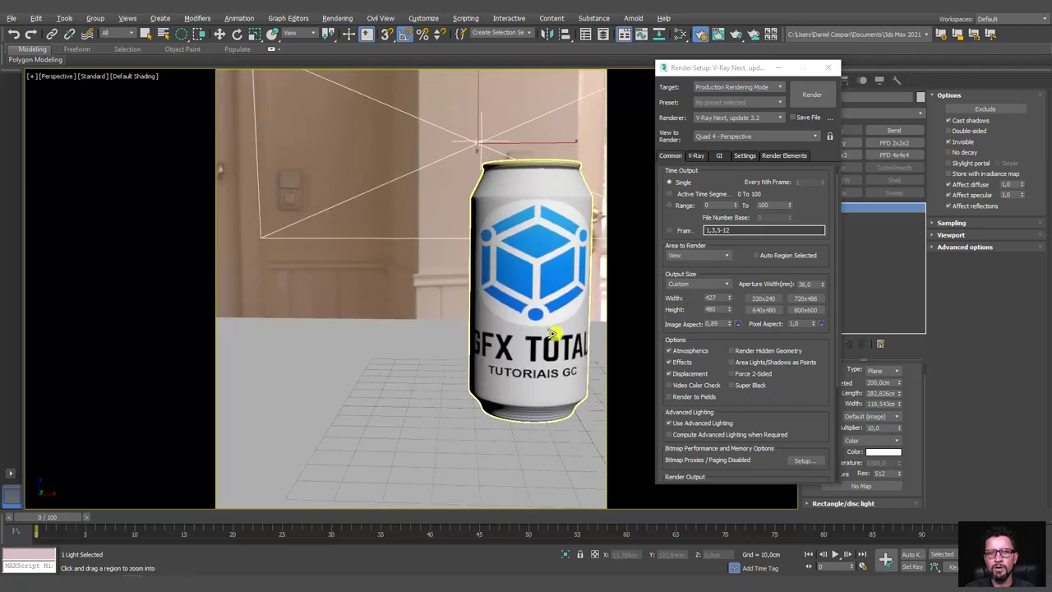
scroll(517, 390, "up", 2)
scroll(496, 402, "up", 2)
right_click(496, 403)
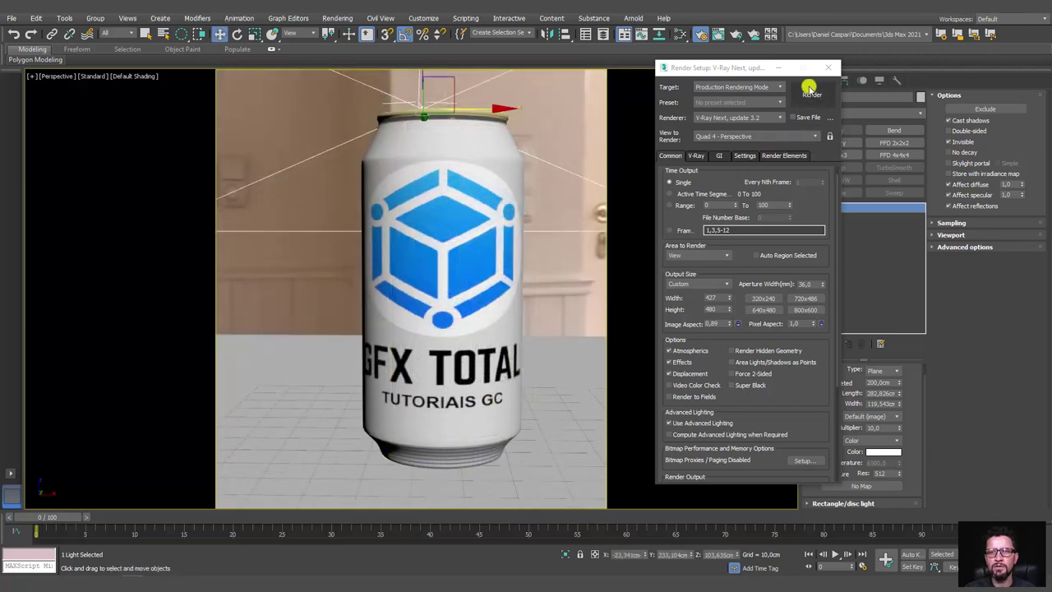
Make a test V-Ray render of the can, then close the frame buffer, progress and Render Setup windows.
left_click(809, 95)
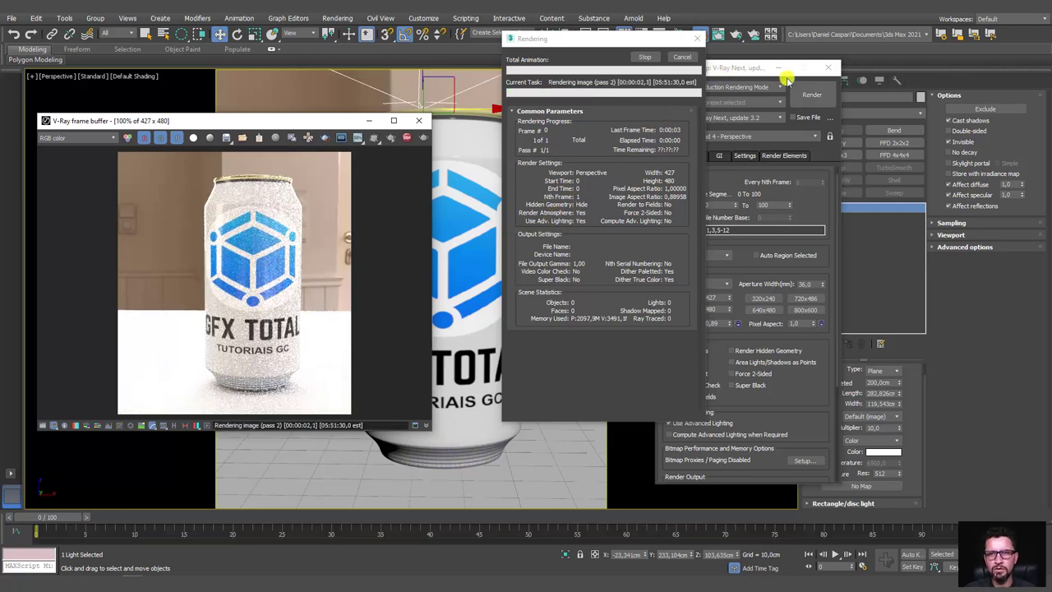
left_click(828, 71)
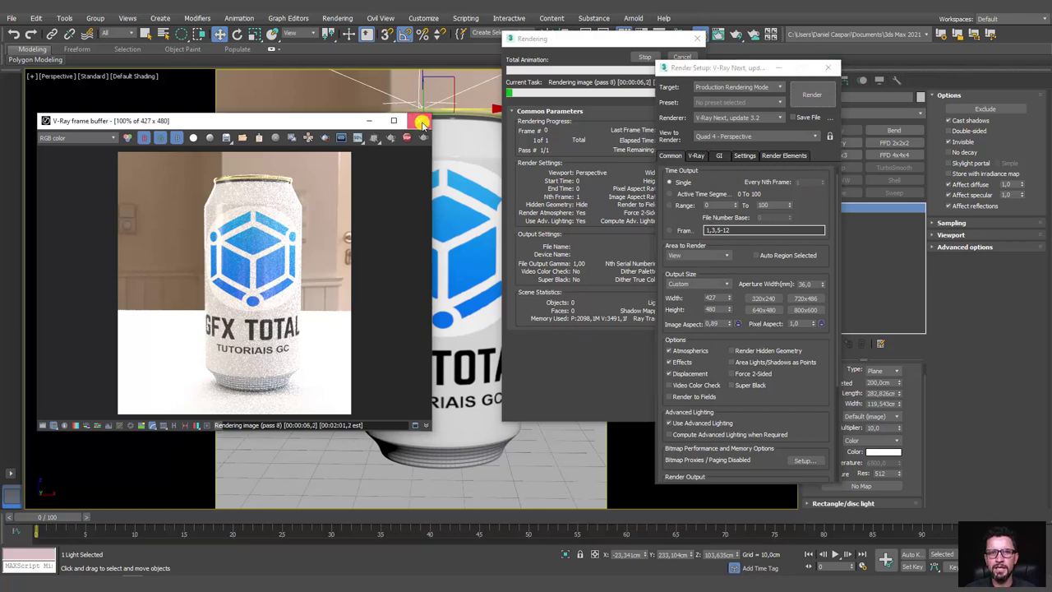
left_click(460, 132)
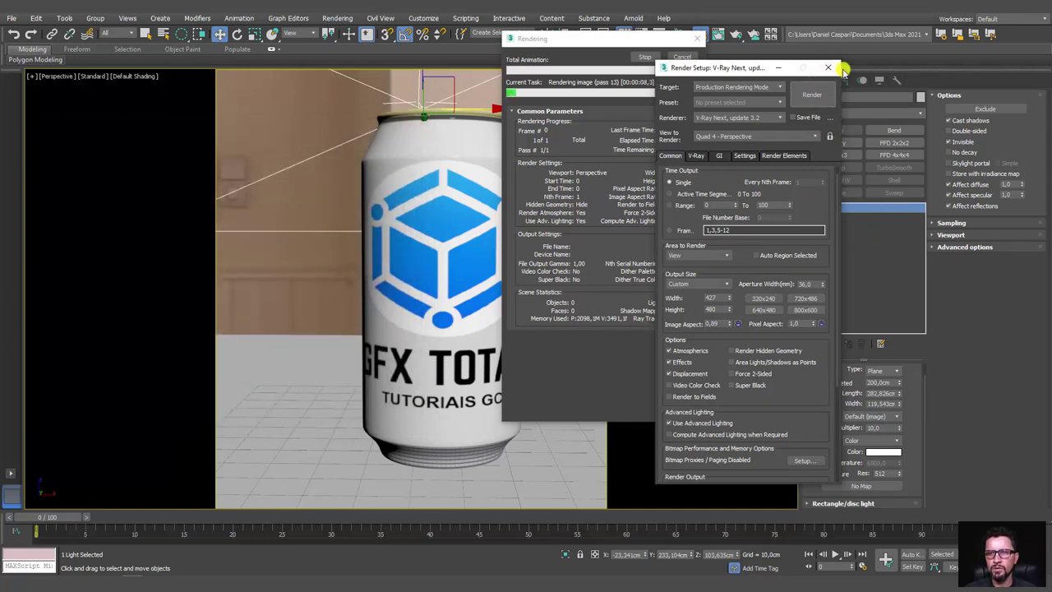
left_click(679, 57)
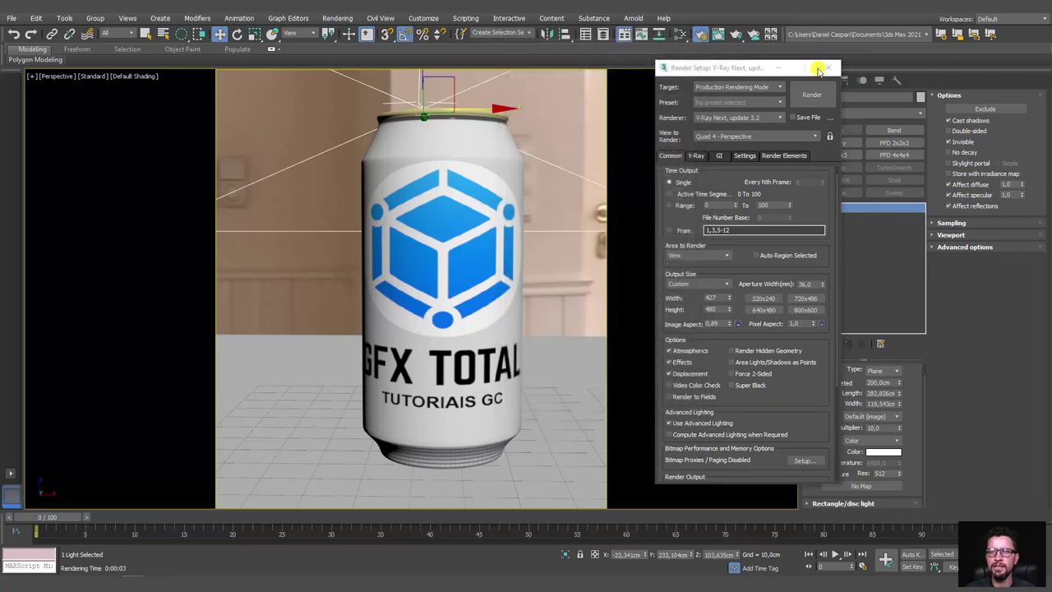
left_click(496, 433)
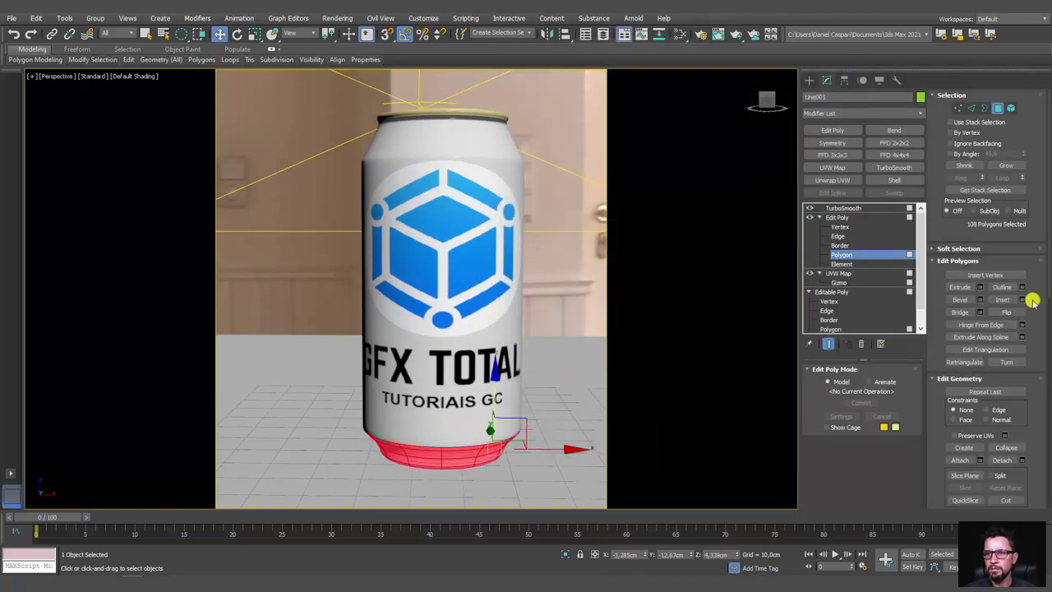
Set material ID 3 on the 108 selected base polygons.
scroll(1032, 302, "down", 3)
scroll(992, 325, "down", 2)
left_click_drag(1028, 420, 1031, 257)
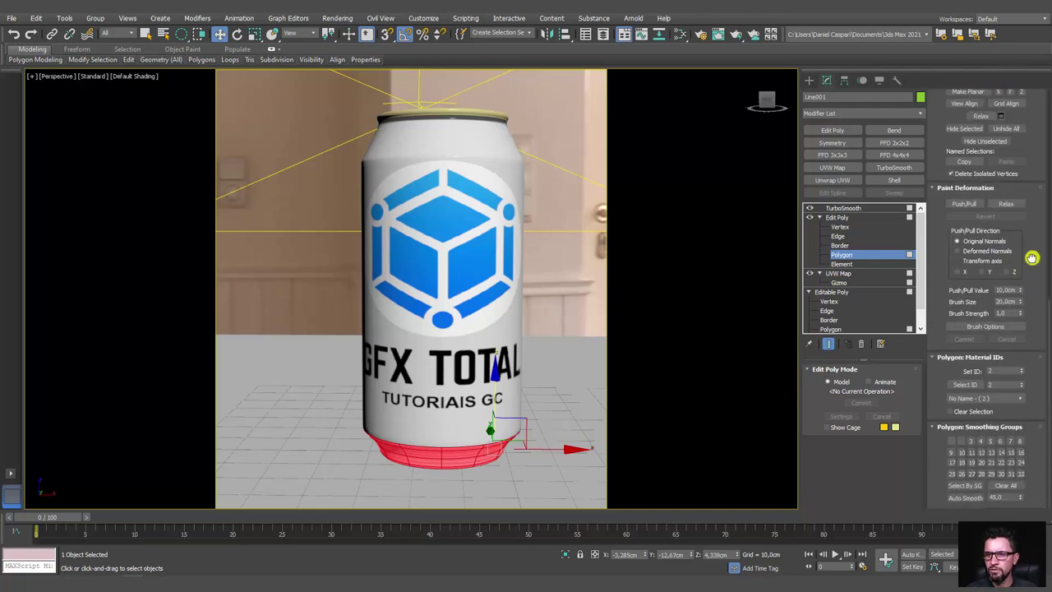
left_click(1020, 368)
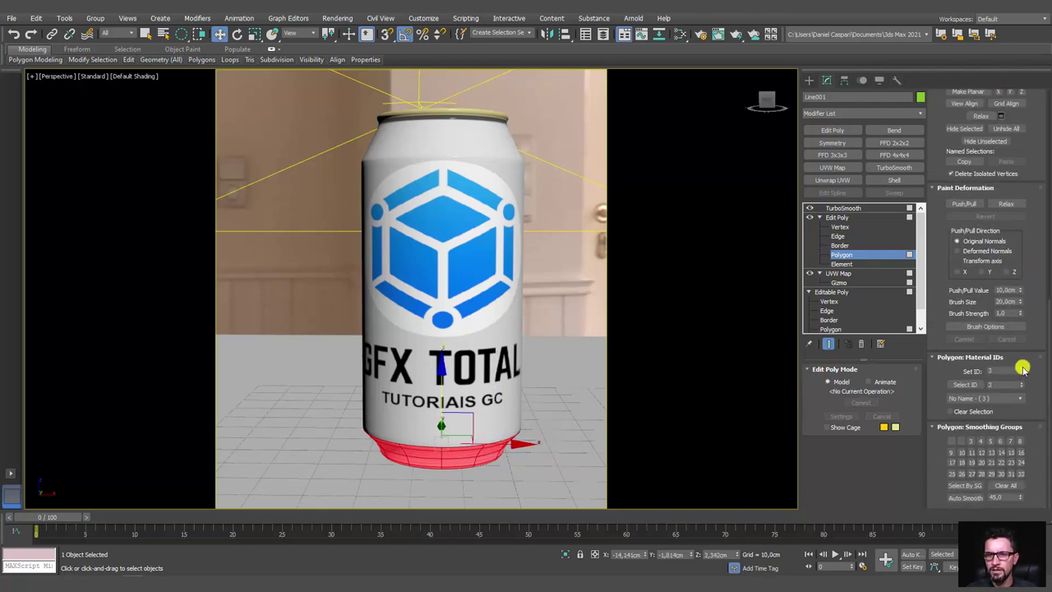
scroll(515, 438, "up", 2)
scroll(495, 431, "up", 2)
scroll(498, 439, "up", 2)
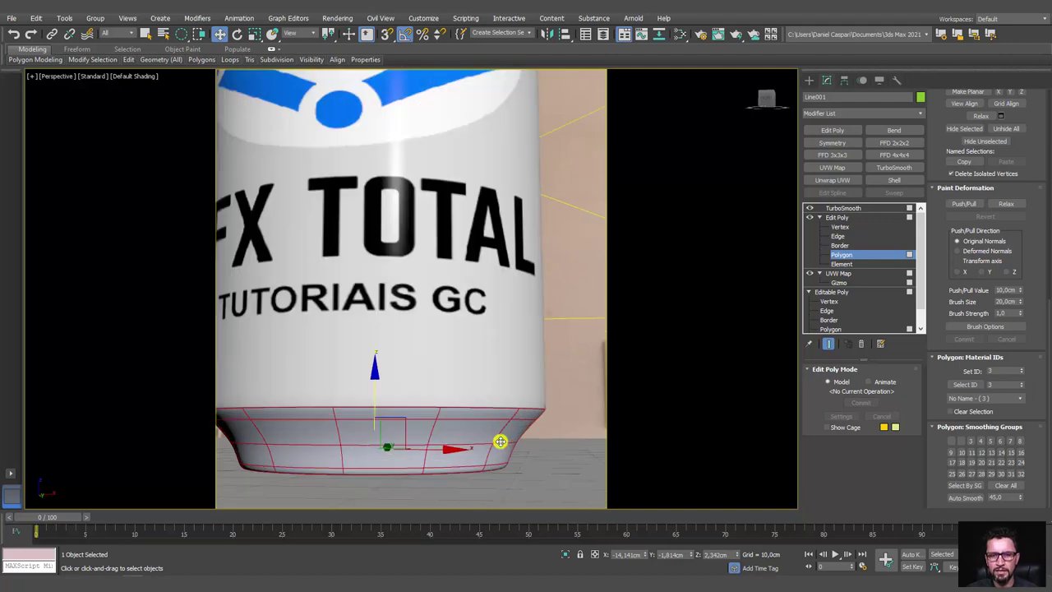
Return to the TurboSmooth level, reframe the can and start a production render at 427 × 480.
left_click(843, 208)
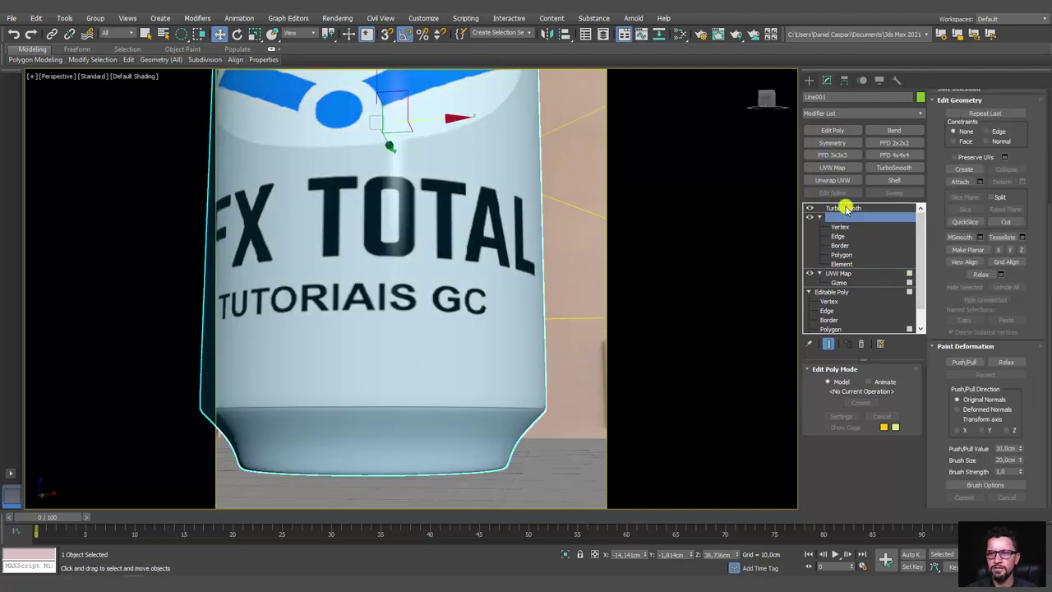
scroll(535, 324, "down", 2)
scroll(536, 323, "down", 4)
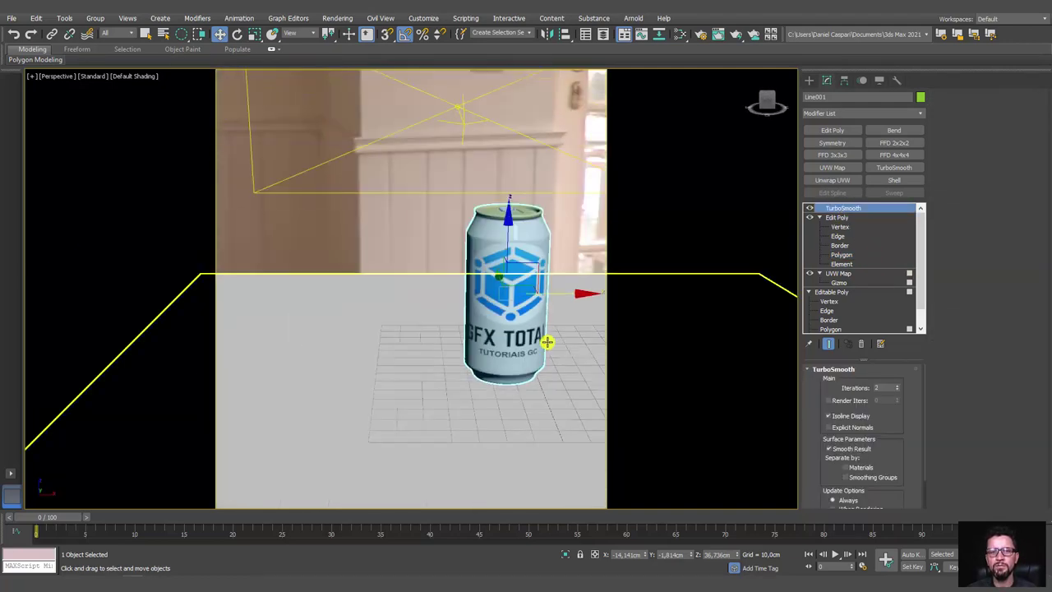
middle_click_drag(547, 340, 526, 329, "alt")
scroll(543, 314, "up", 3)
scroll(550, 312, "up", 1)
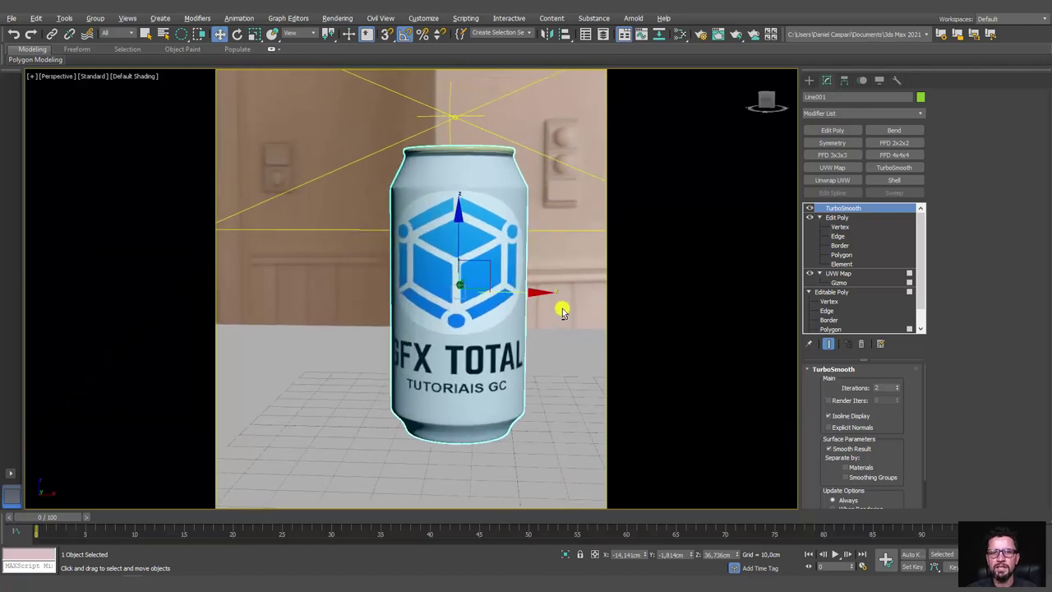
scroll(558, 310, "up", 1)
scroll(563, 312, "up", 1)
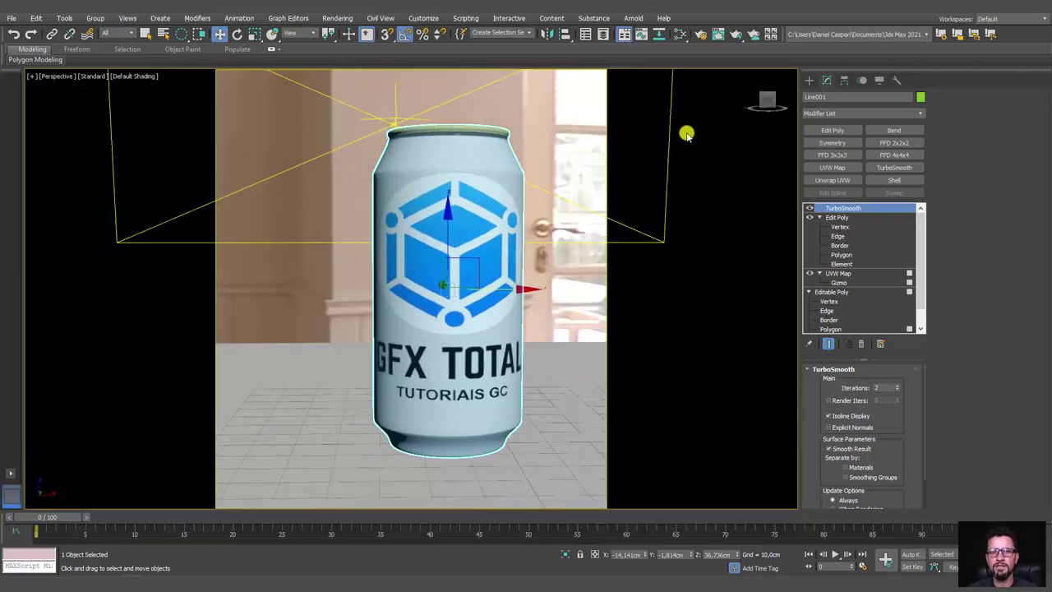
left_click(730, 34)
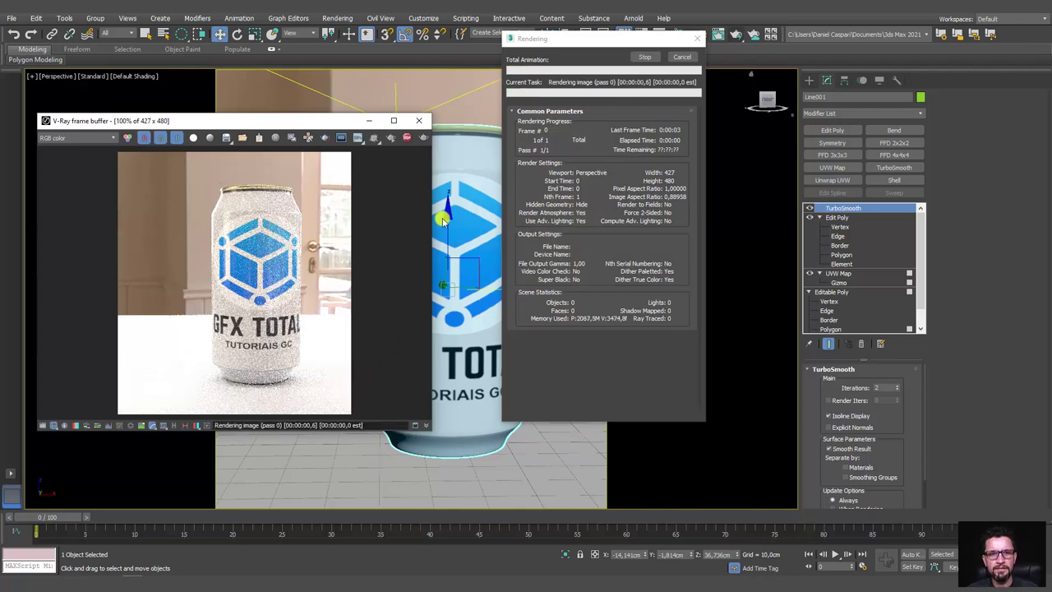
Close the finished render's progress window and open Multi/Sub-Object Material #51 in the Slate editor.
left_click(664, 77)
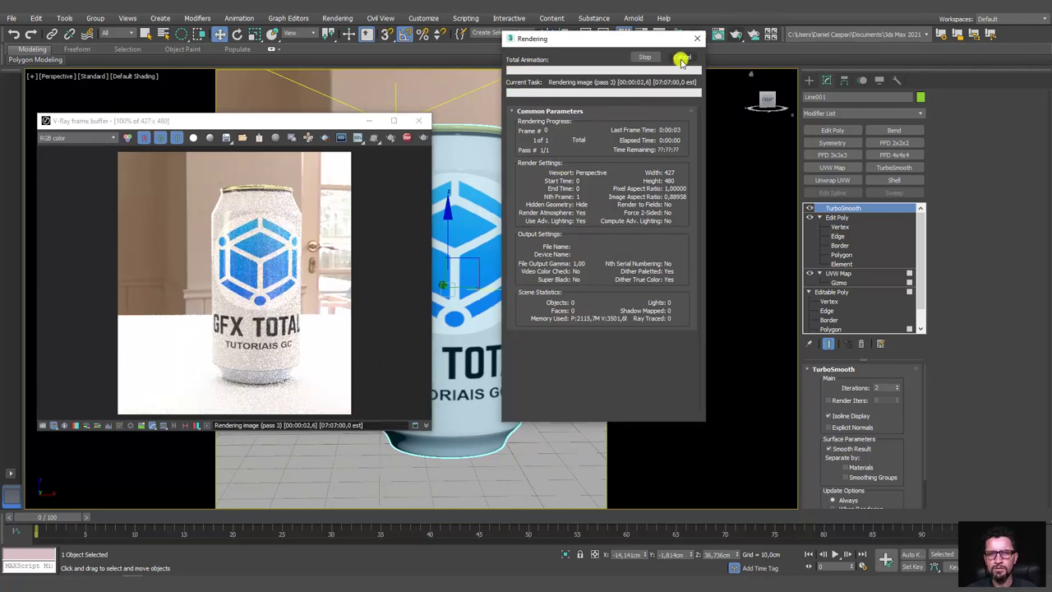
left_click(682, 56)
middle_click_drag(493, 195, 491, 196)
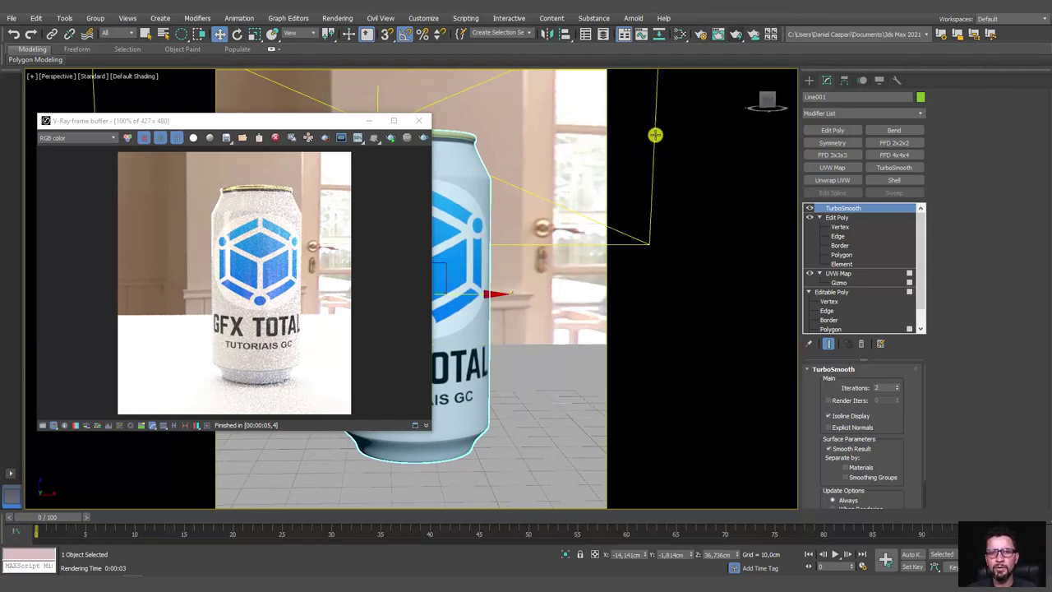
left_click(678, 35)
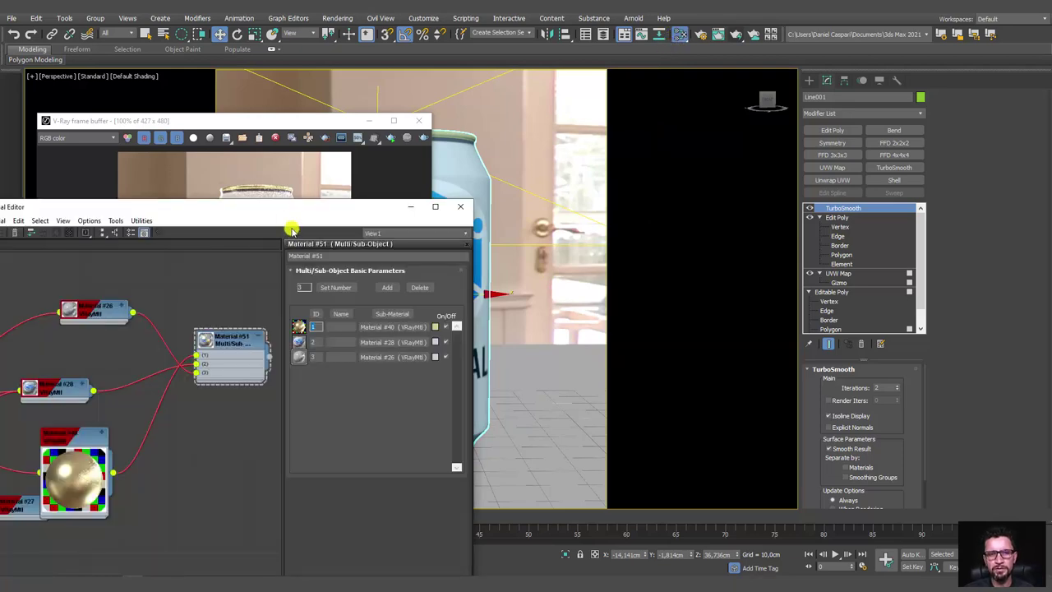
Darken Material #27's diffuse colour to a deeper grey and re-render the can in V-Ray.
left_click_drag(292, 207, 887, 115)
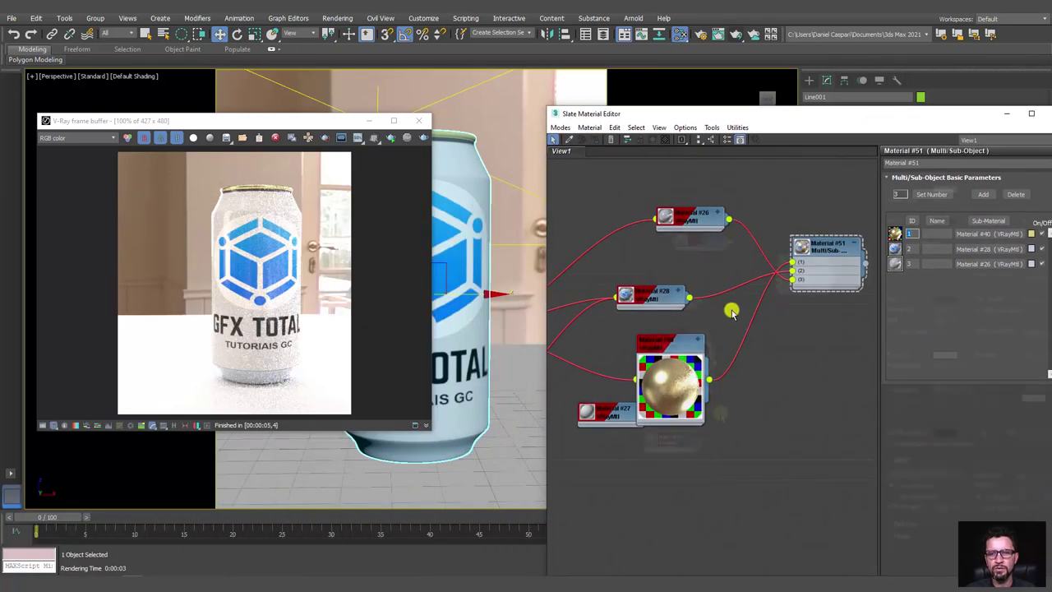
scroll(732, 313, "down", 2)
left_click_drag(634, 388, 694, 442)
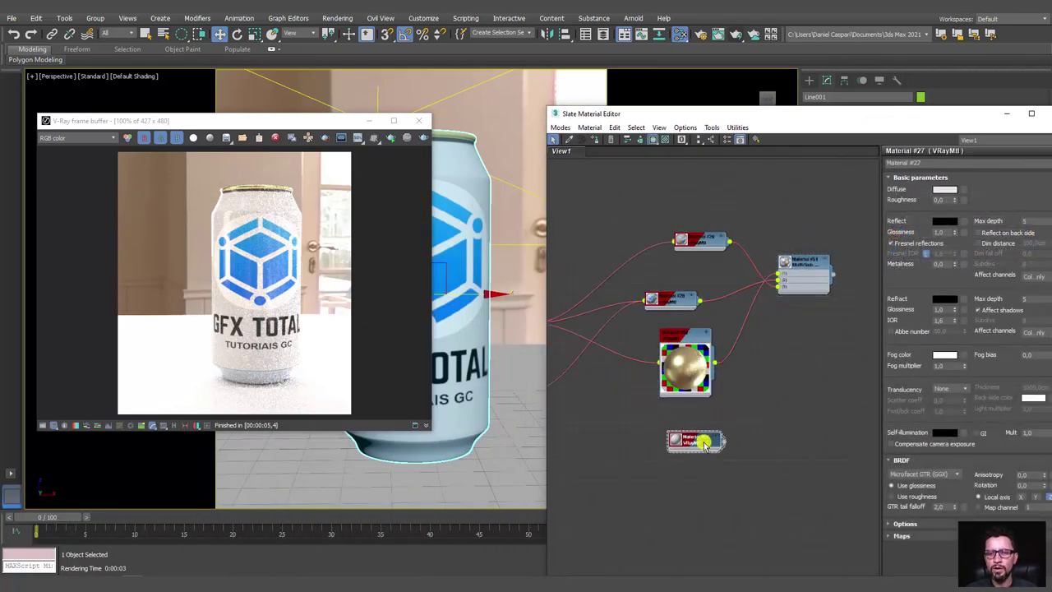
left_click(937, 191)
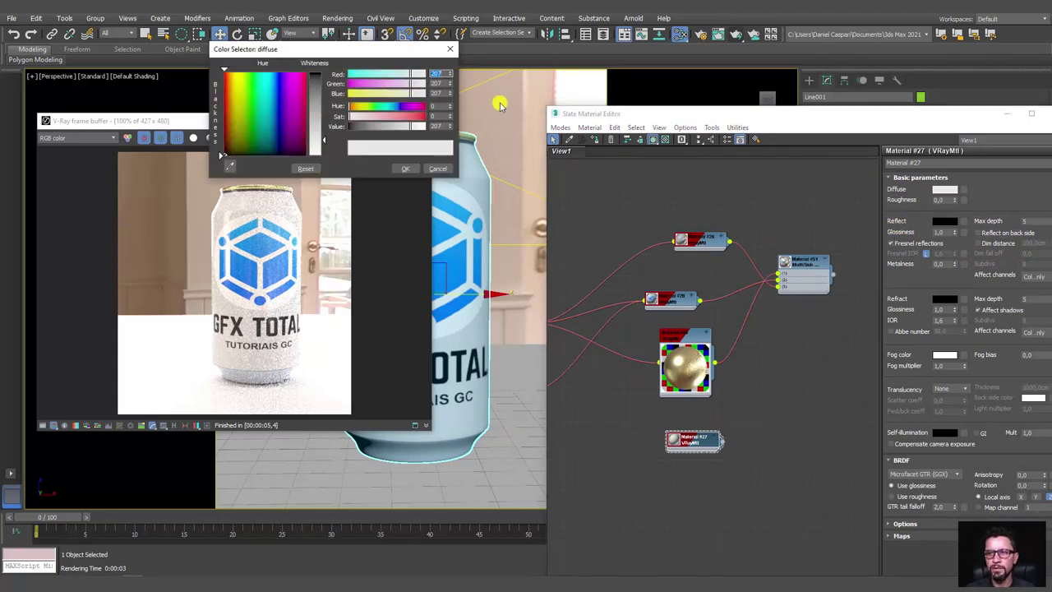
left_click_drag(405, 129, 359, 131)
left_click(405, 169)
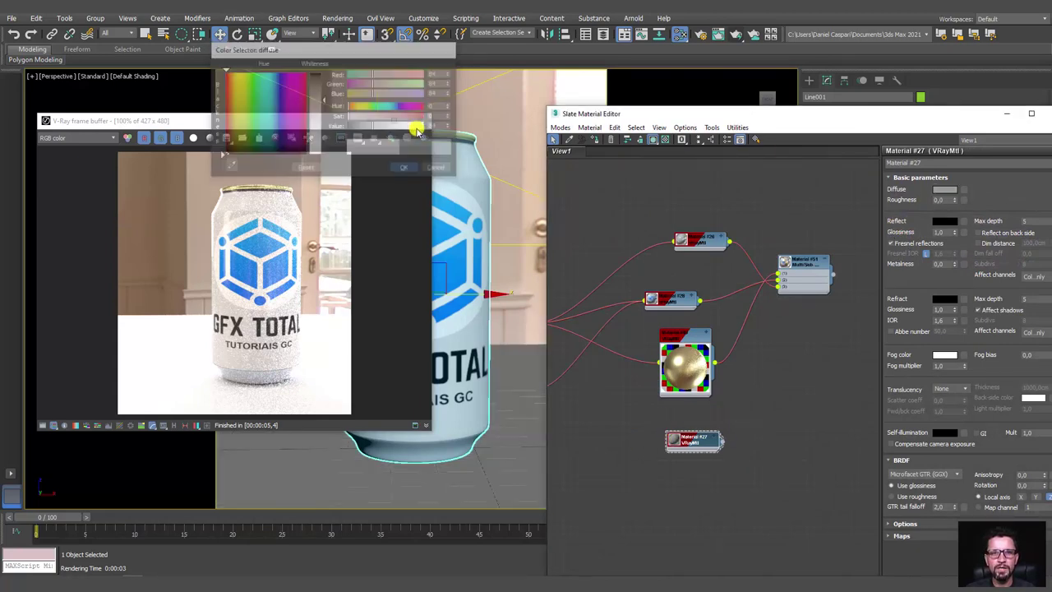
left_click(392, 137)
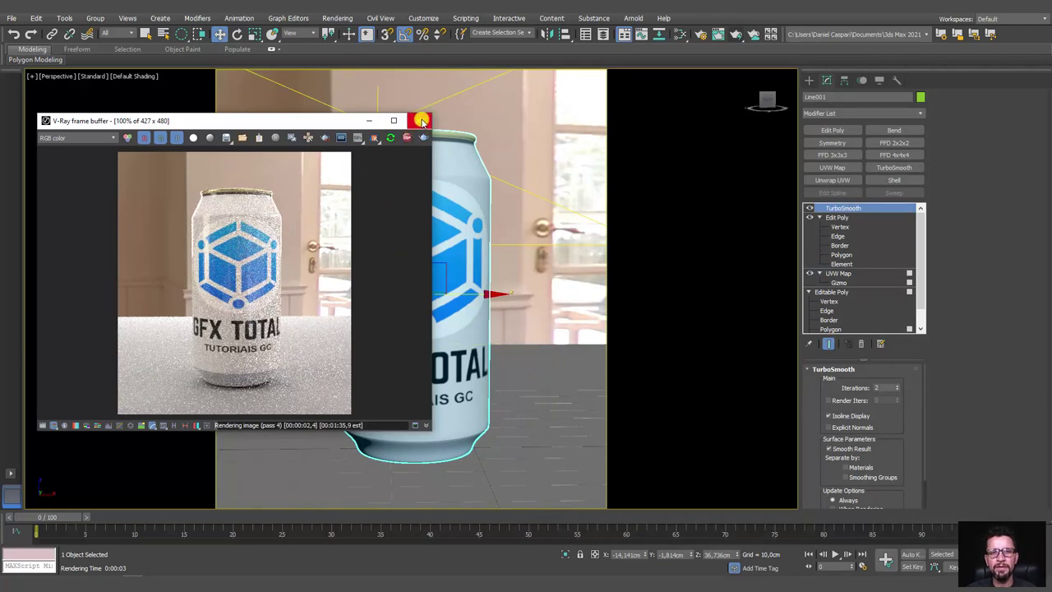
Close the V-Ray frame buffer and Slate Material Editor, then bring up Render Setup.
left_click(421, 121)
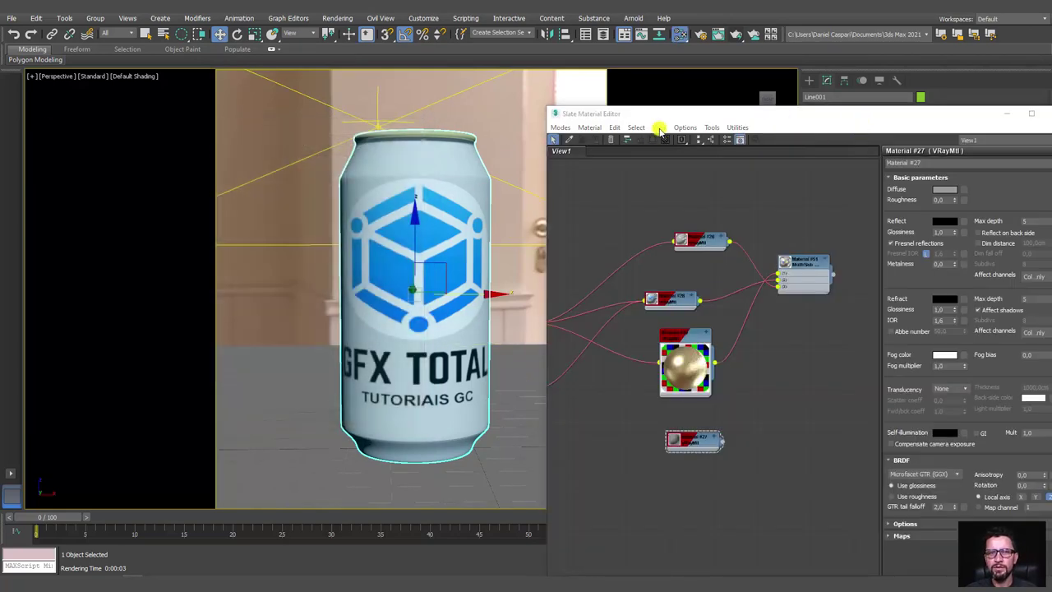
left_click_drag(799, 128, 435, 90)
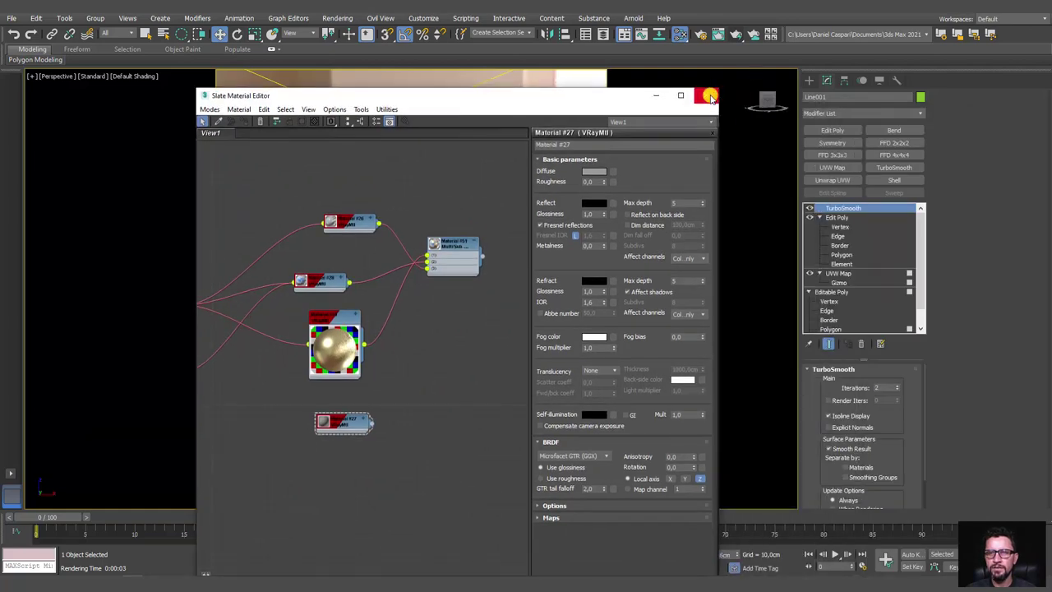
left_click(711, 90)
middle_click_drag(641, 197, 678, 94, "alt")
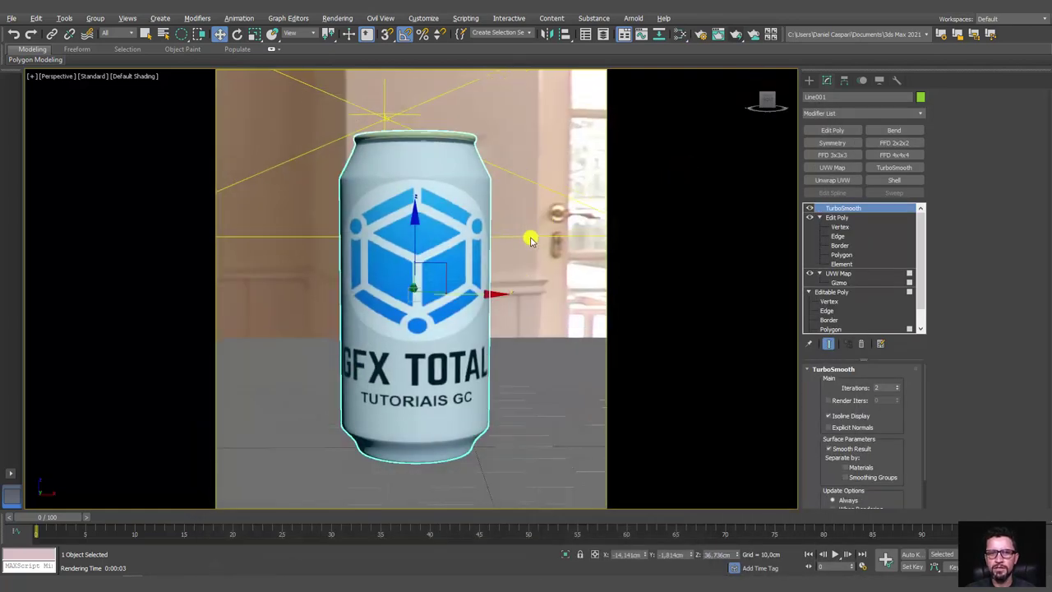
left_click(696, 35)
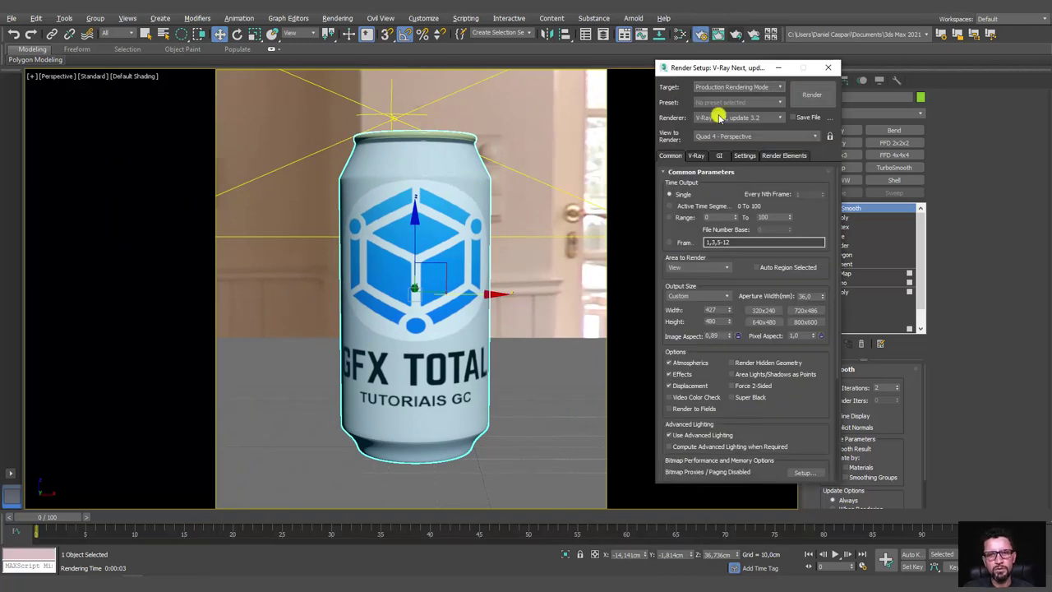
On the V-Ray tab, switch the image sampler type from Progressive to Bucket.
left_click_drag(721, 72, 627, 75)
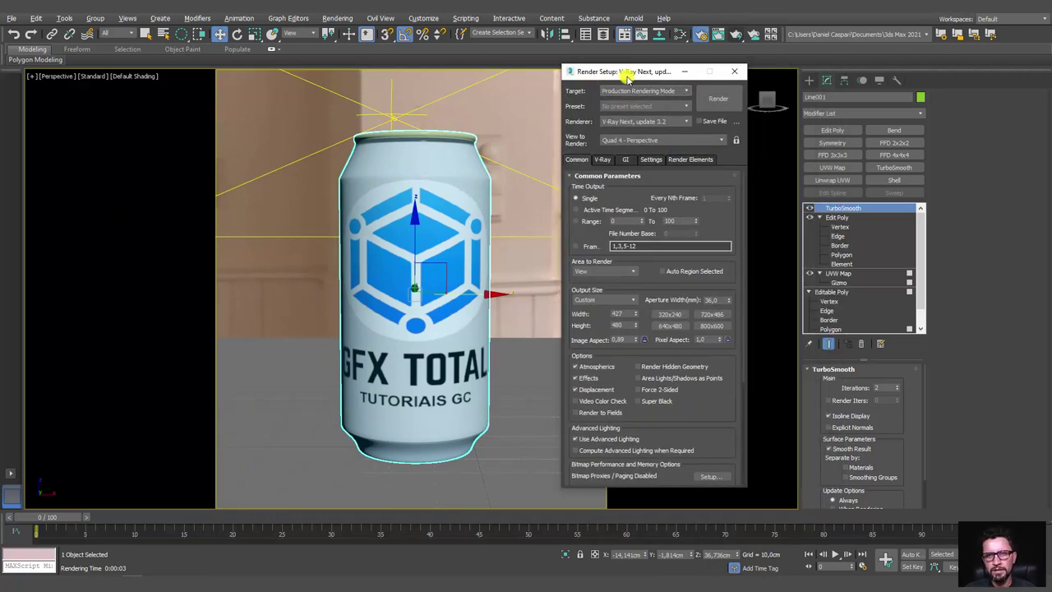
left_click(603, 160)
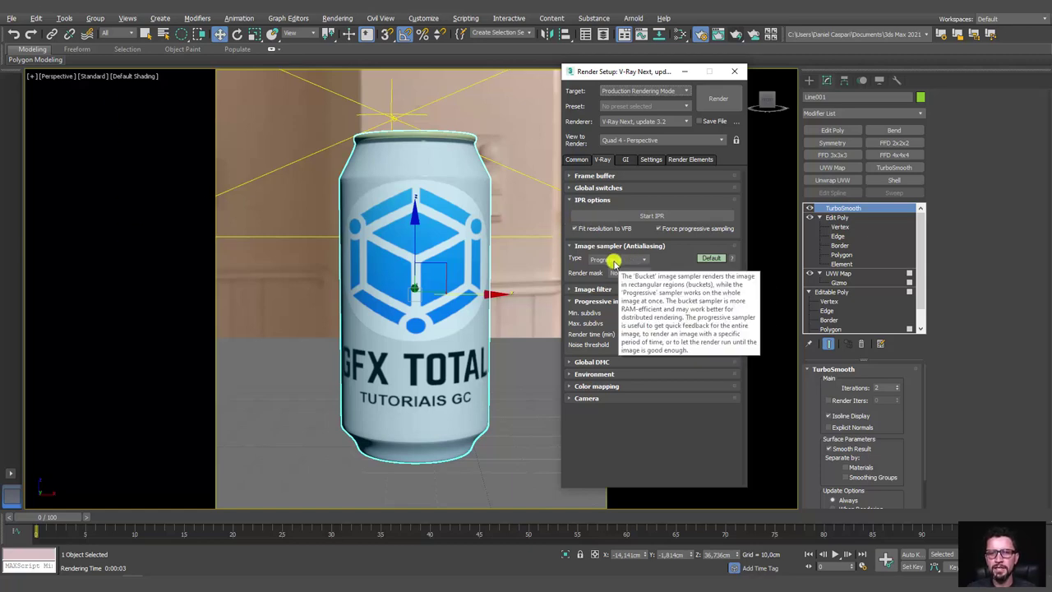
left_click(632, 261)
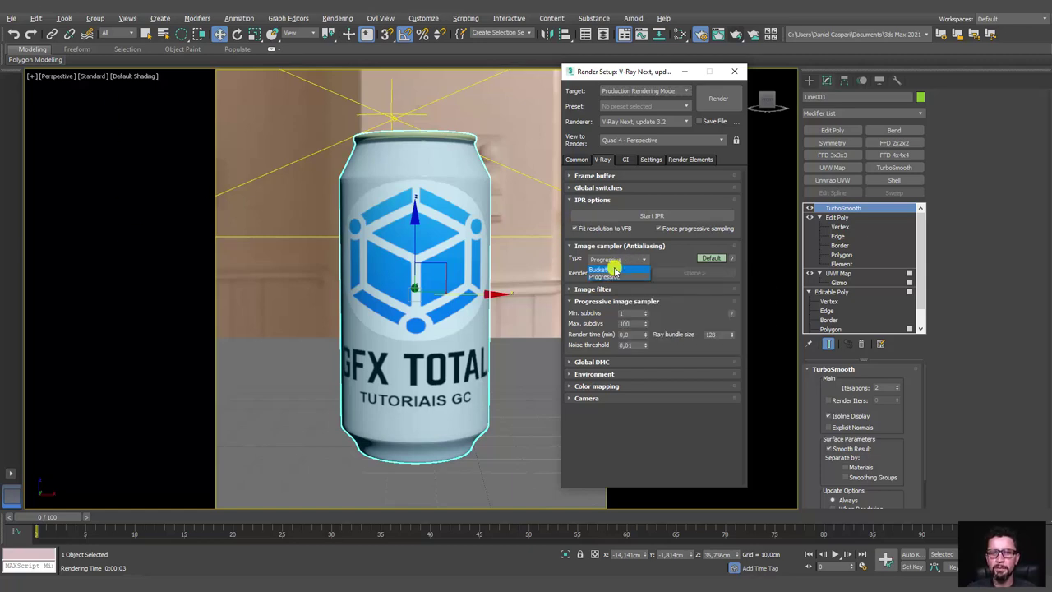
left_click(612, 270)
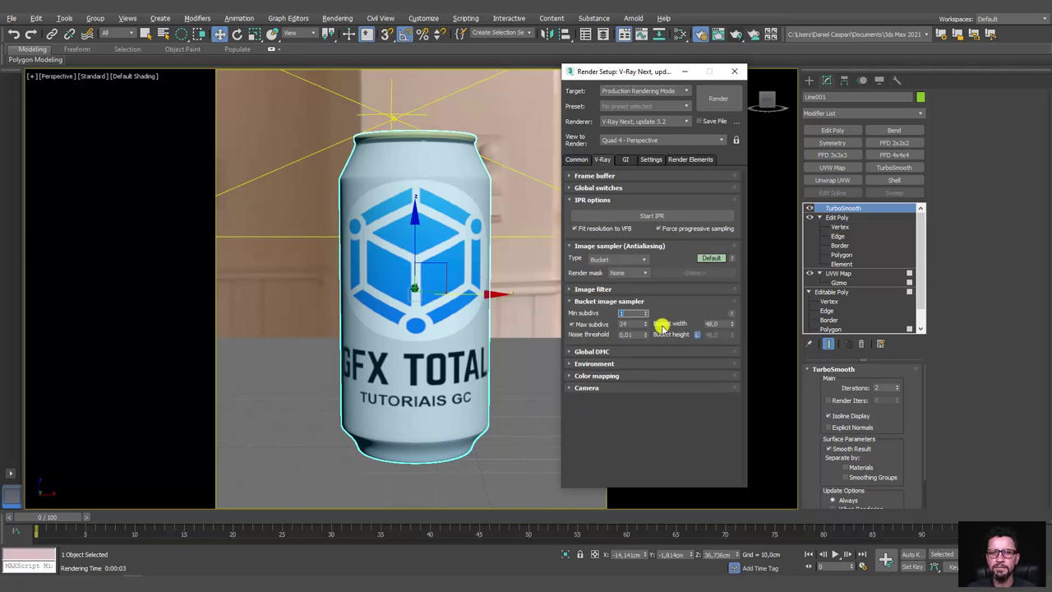
Keep VRayLanczosFilter as the image filter and expand the Global DMC rollout.
left_click(592, 289)
left_click(700, 304)
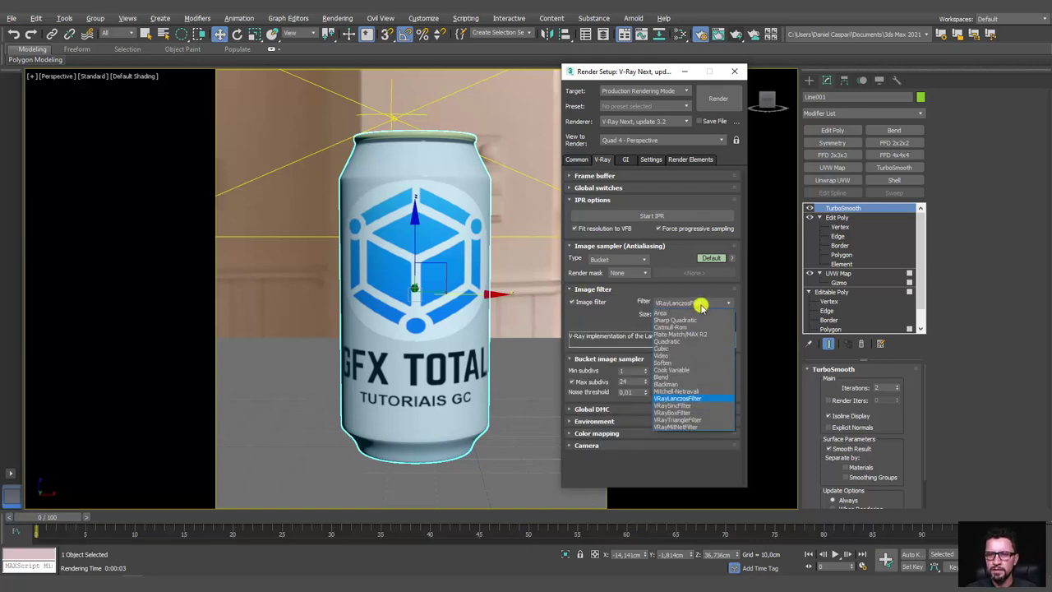
left_click(700, 304)
left_click(591, 289)
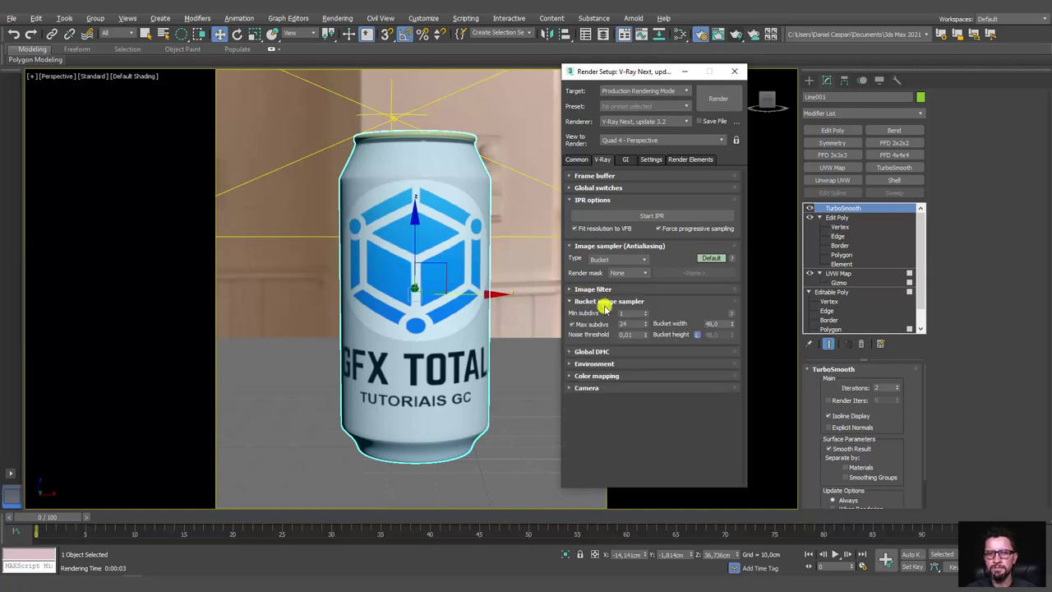
left_click(596, 352)
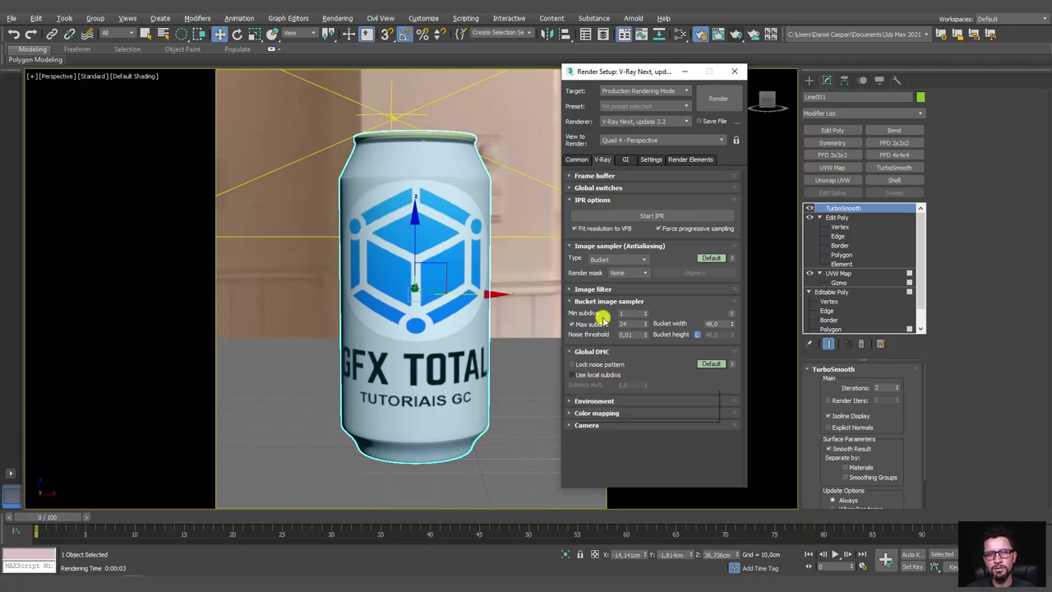
left_click(677, 34)
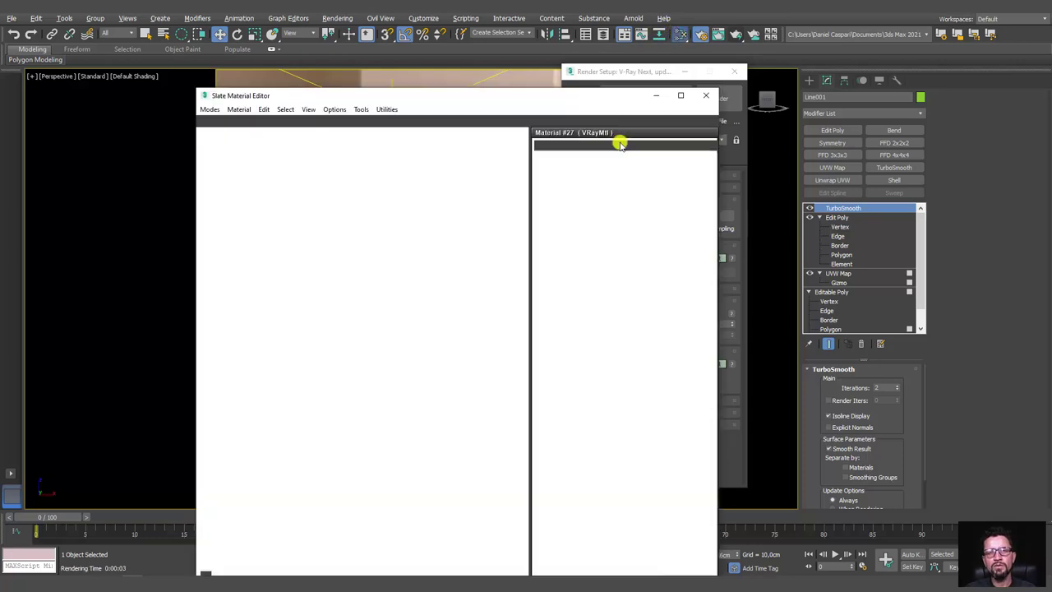
scroll(344, 354, "up", 3)
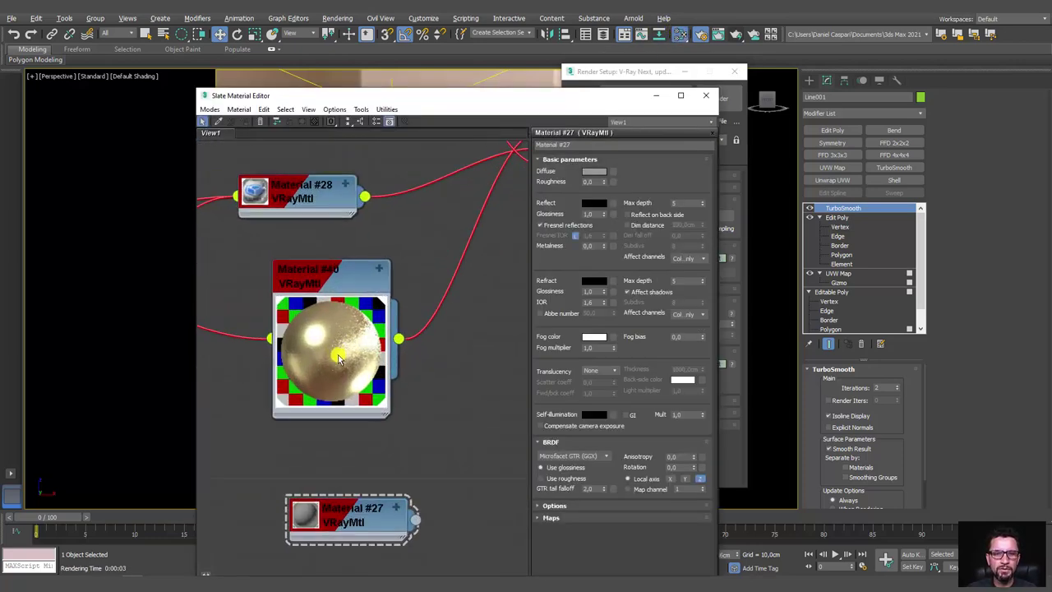
scroll(349, 361, "up", 2)
middle_click_drag(351, 254, 390, 218)
left_click_drag(389, 218, 337, 219)
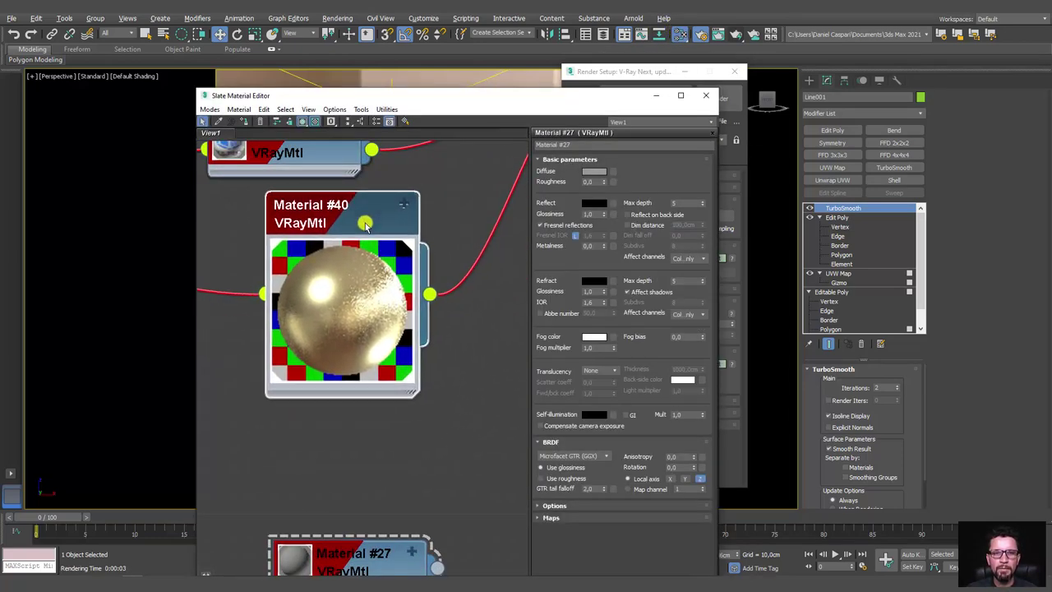
double_click(349, 212)
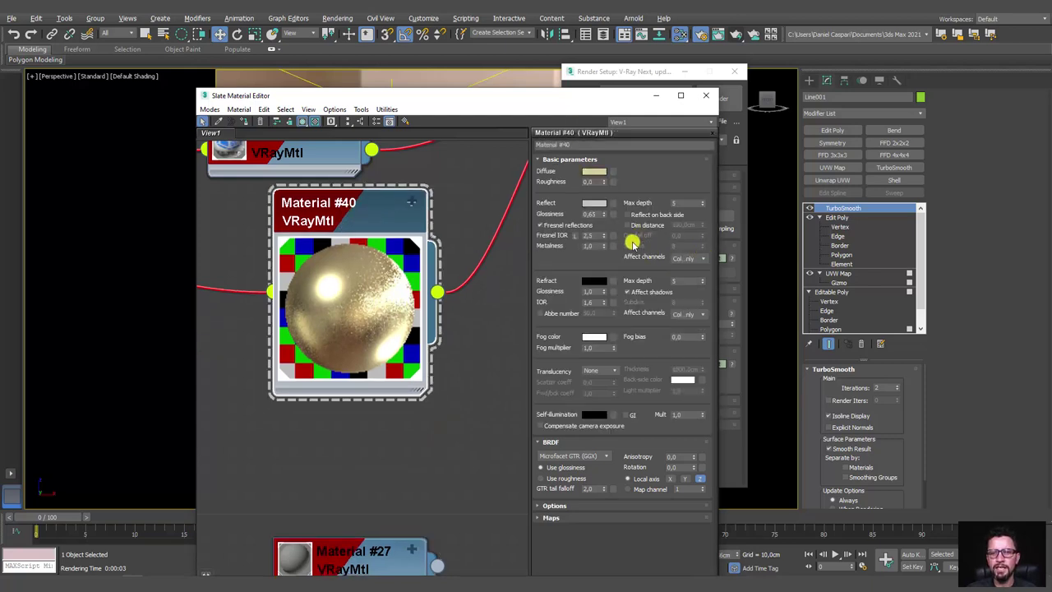
left_click_drag(621, 238, 705, 253)
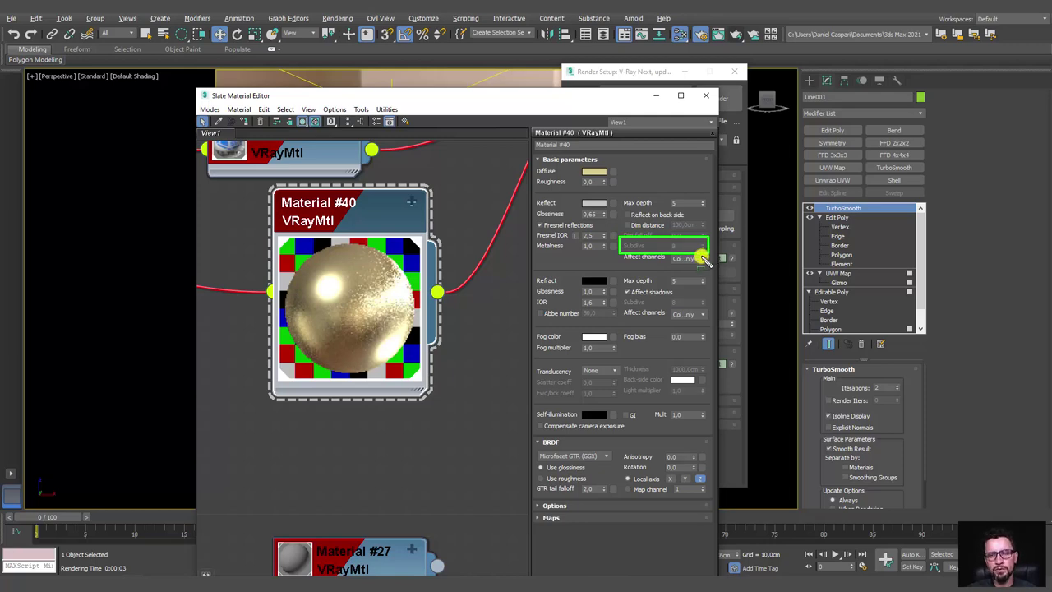
left_click(703, 97)
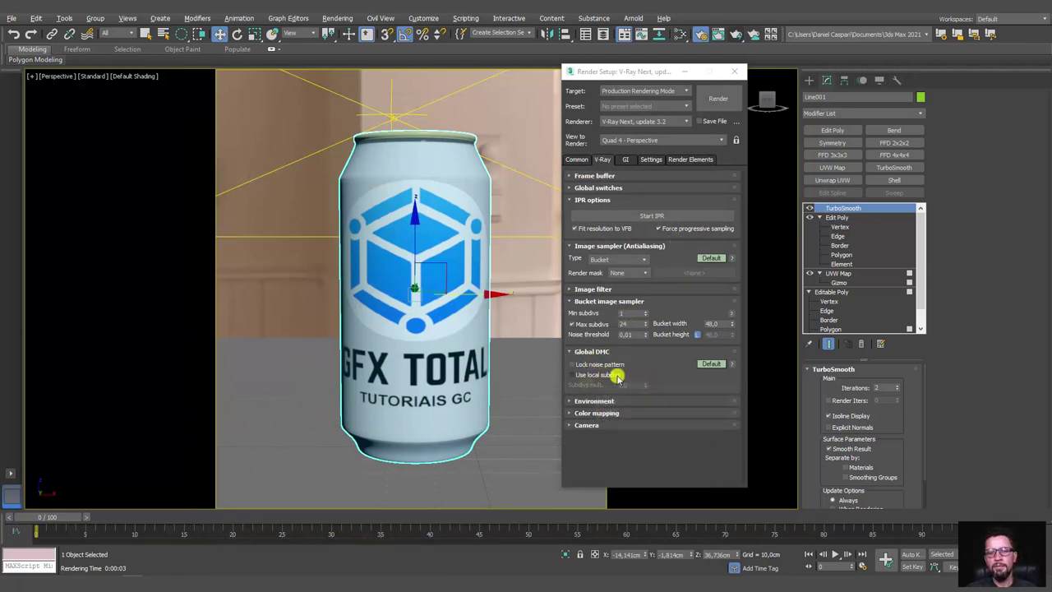
Enable Use local subdivs in Global DMC with a subdivs multiplier of 2.0.
left_click(588, 371)
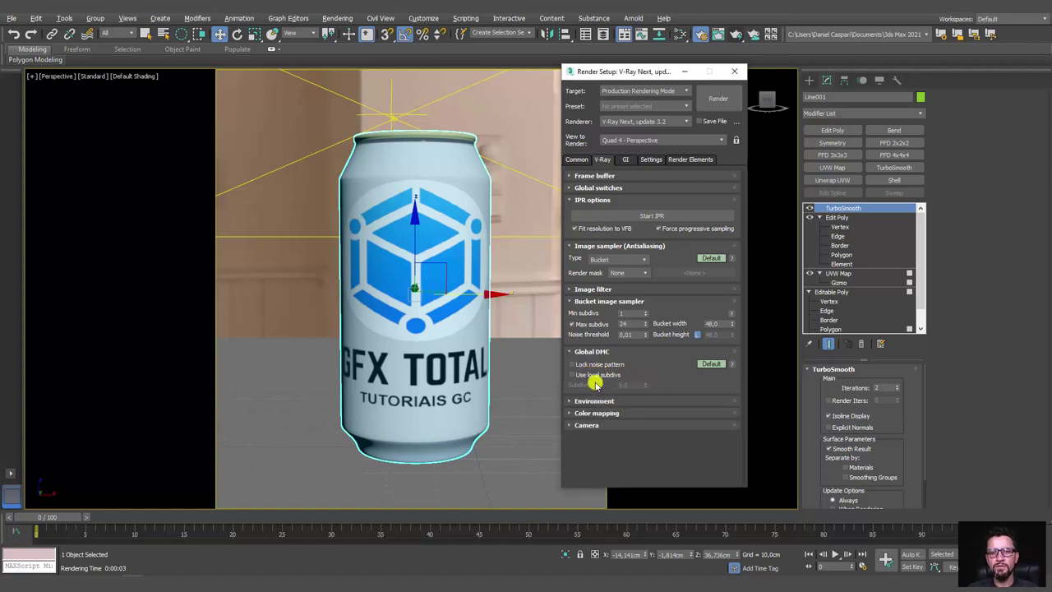
left_click(596, 374)
left_click(625, 385)
type("2")
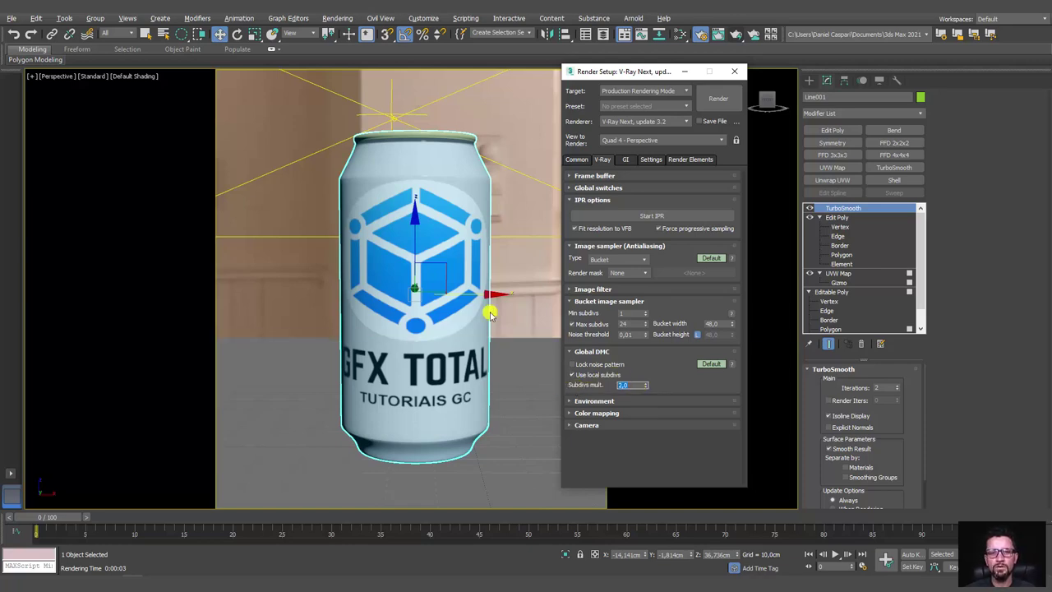
Orbit the Perspective view to show the lid from above and render the can.
middle_click_drag(488, 312, 499, 294, "alt")
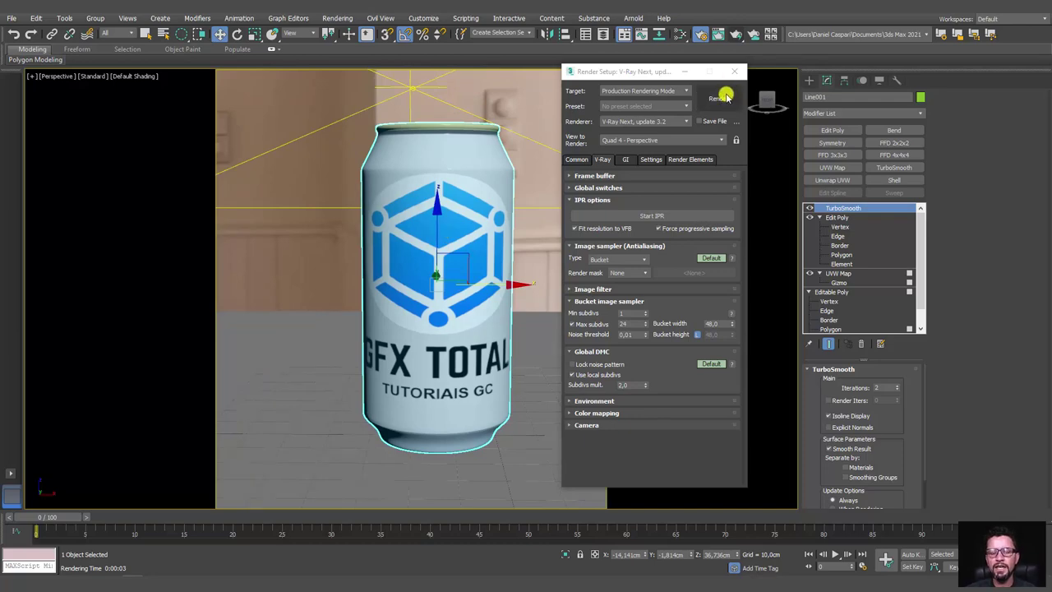
middle_click_drag(501, 172, 512, 181, "alt")
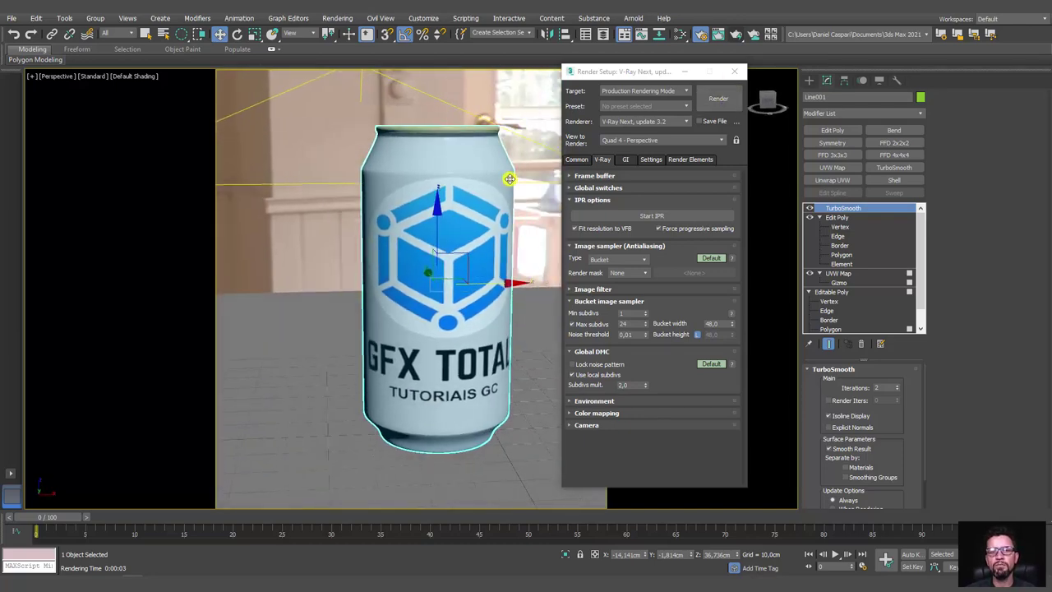
left_click(717, 98)
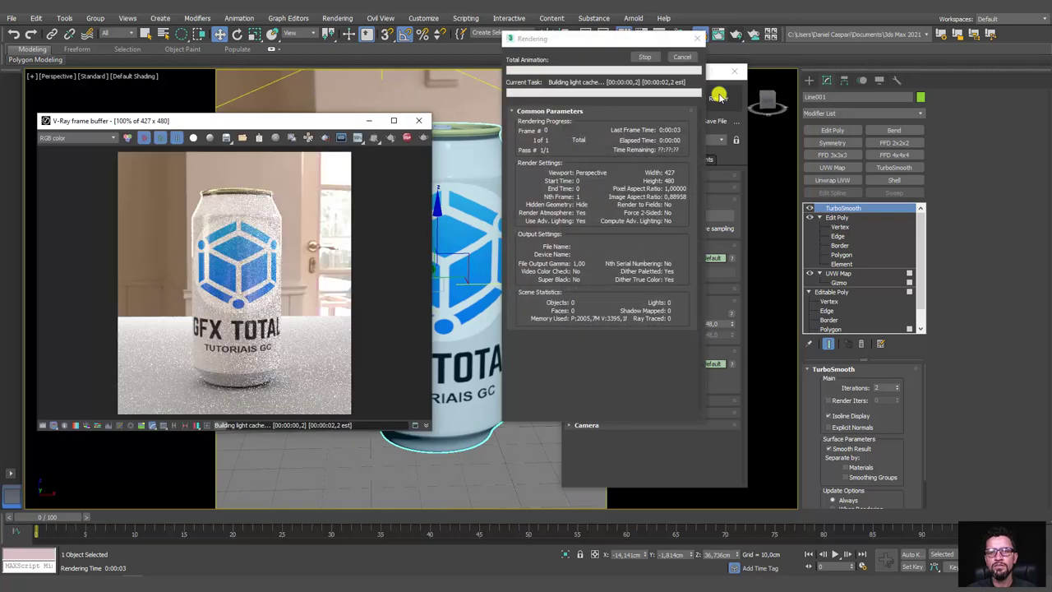